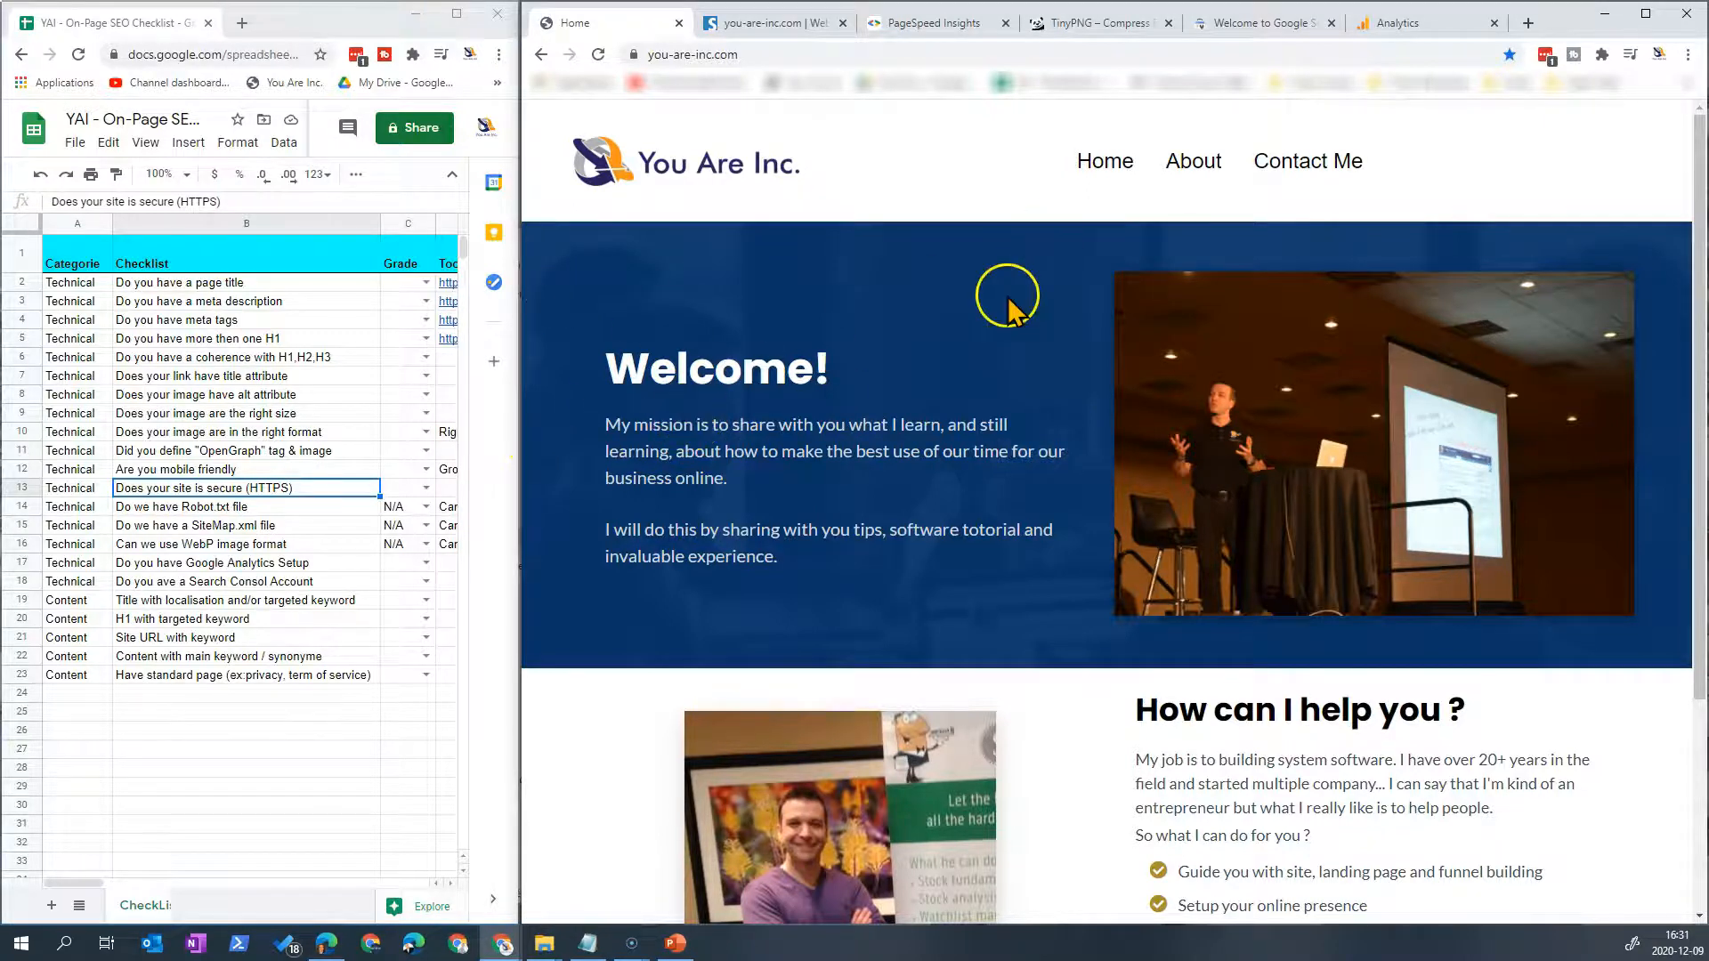
Step: Open the site's Terms of Service and Privacy Policy pages from the footer and read through the privacy policy
{"action": "scroll", "coordinate": [980, 355], "scroll_direction": "down", "scroll_amount": 3}
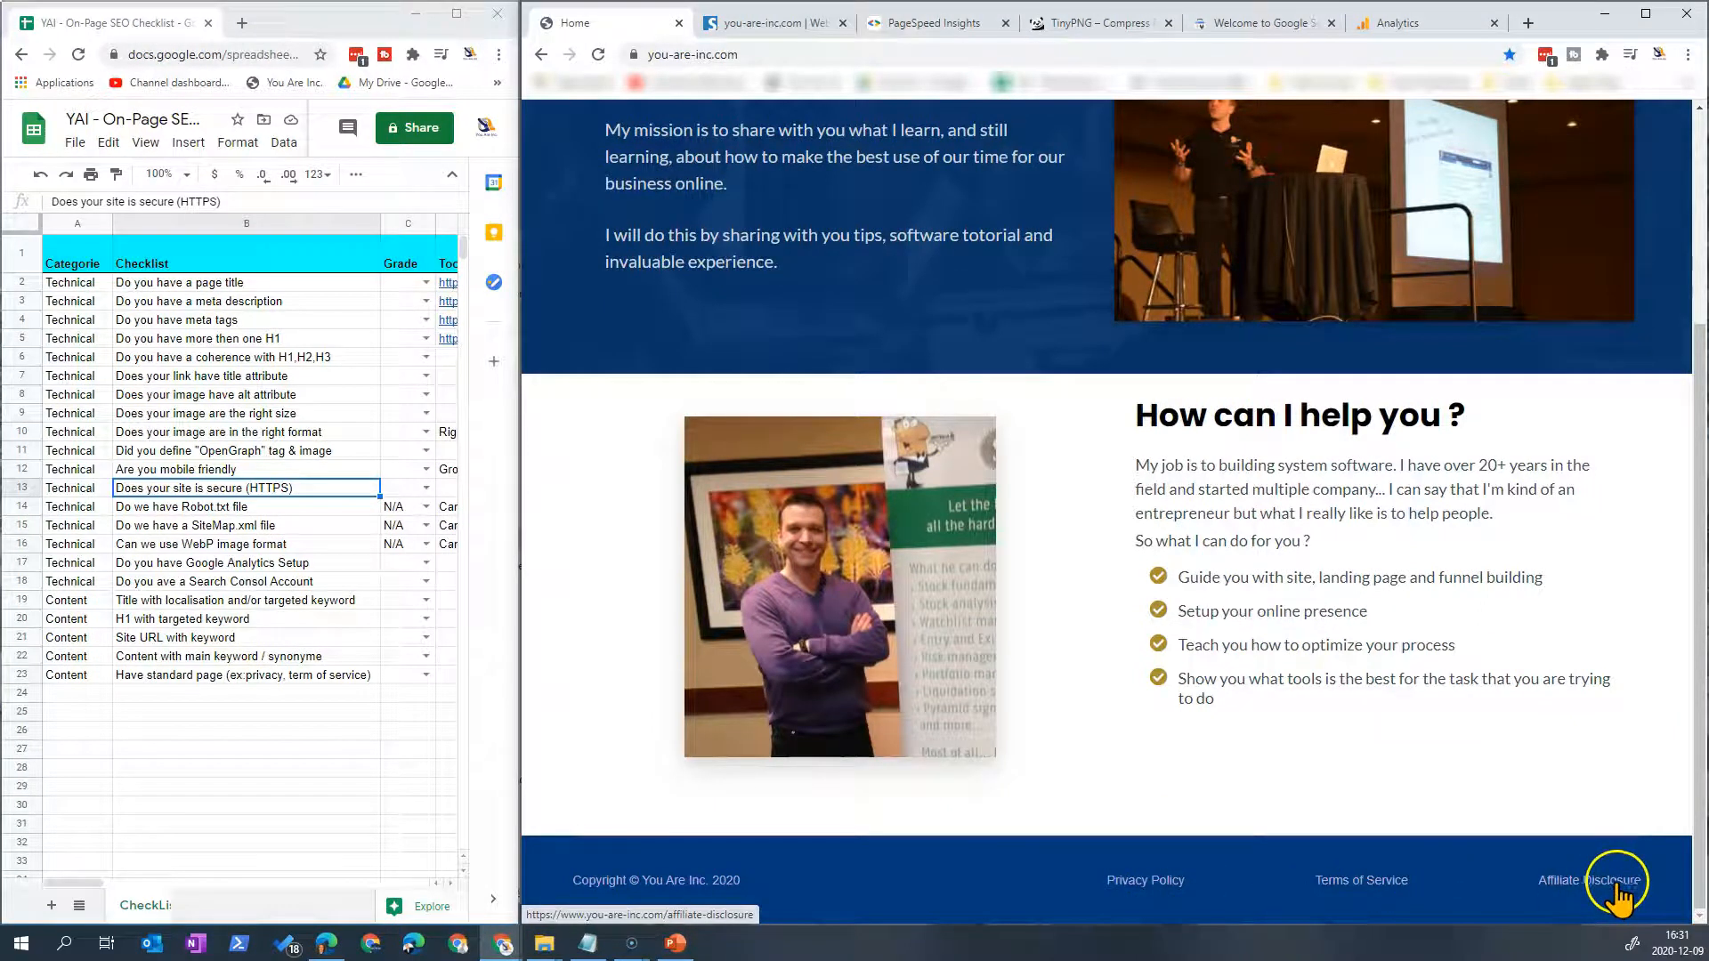
{"action": "left_click", "coordinate": [1361, 881]}
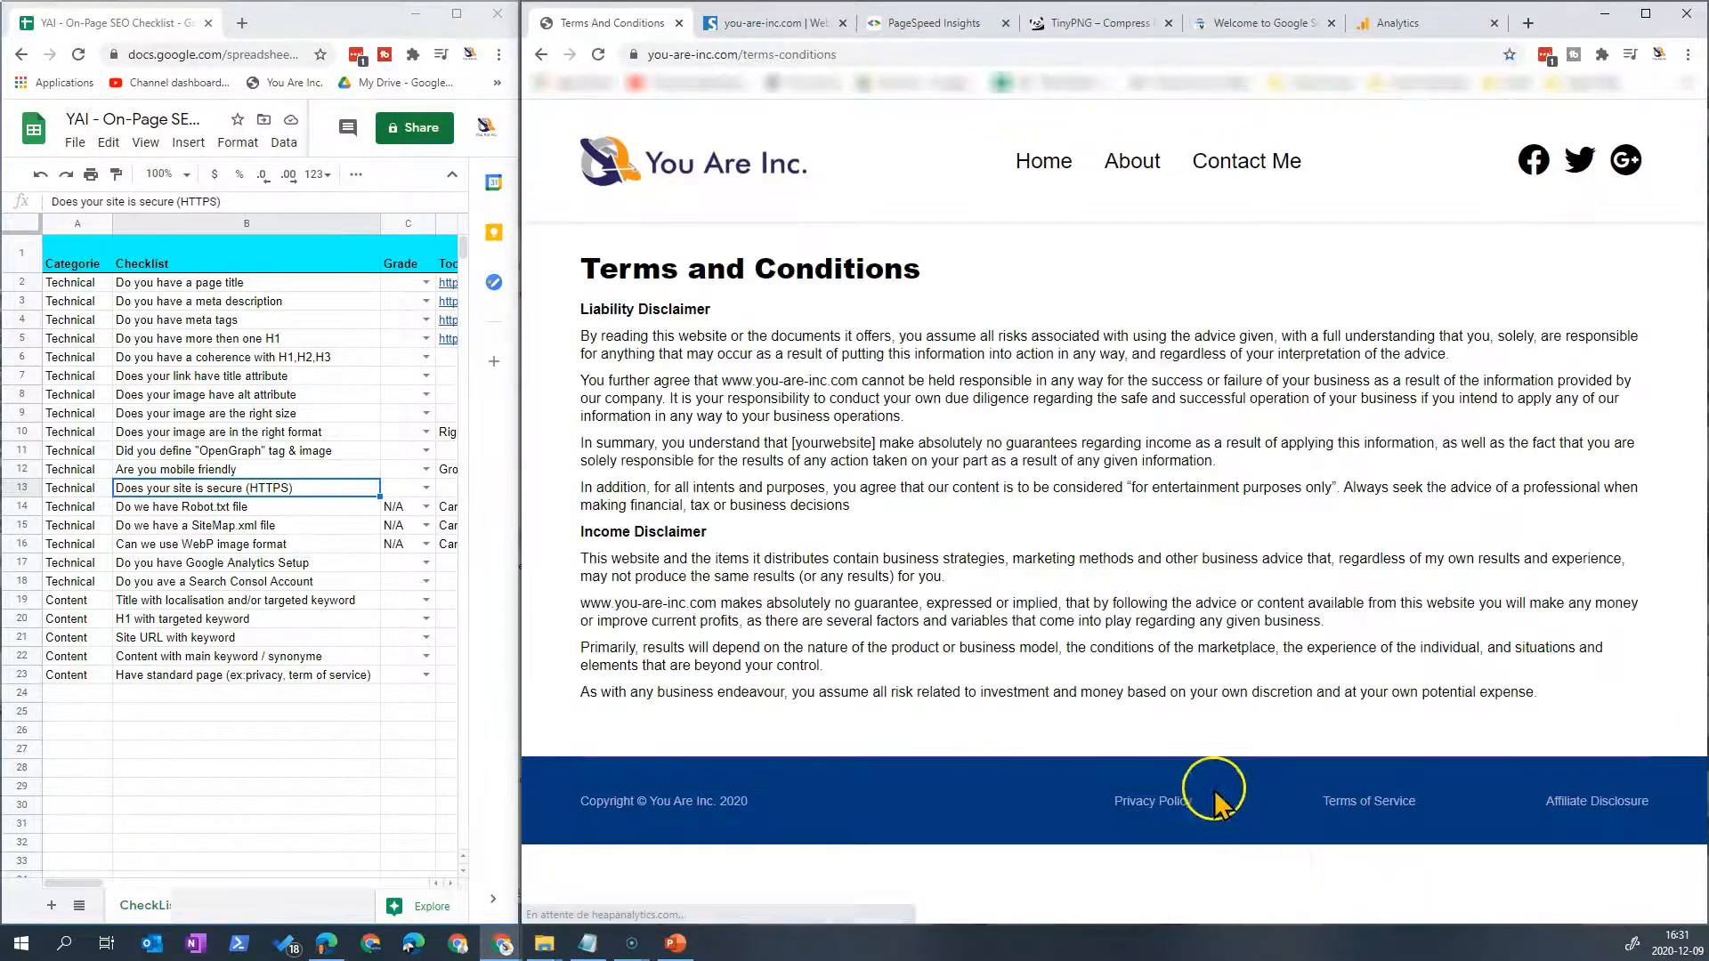
{"action": "left_click", "coordinate": [1173, 810]}
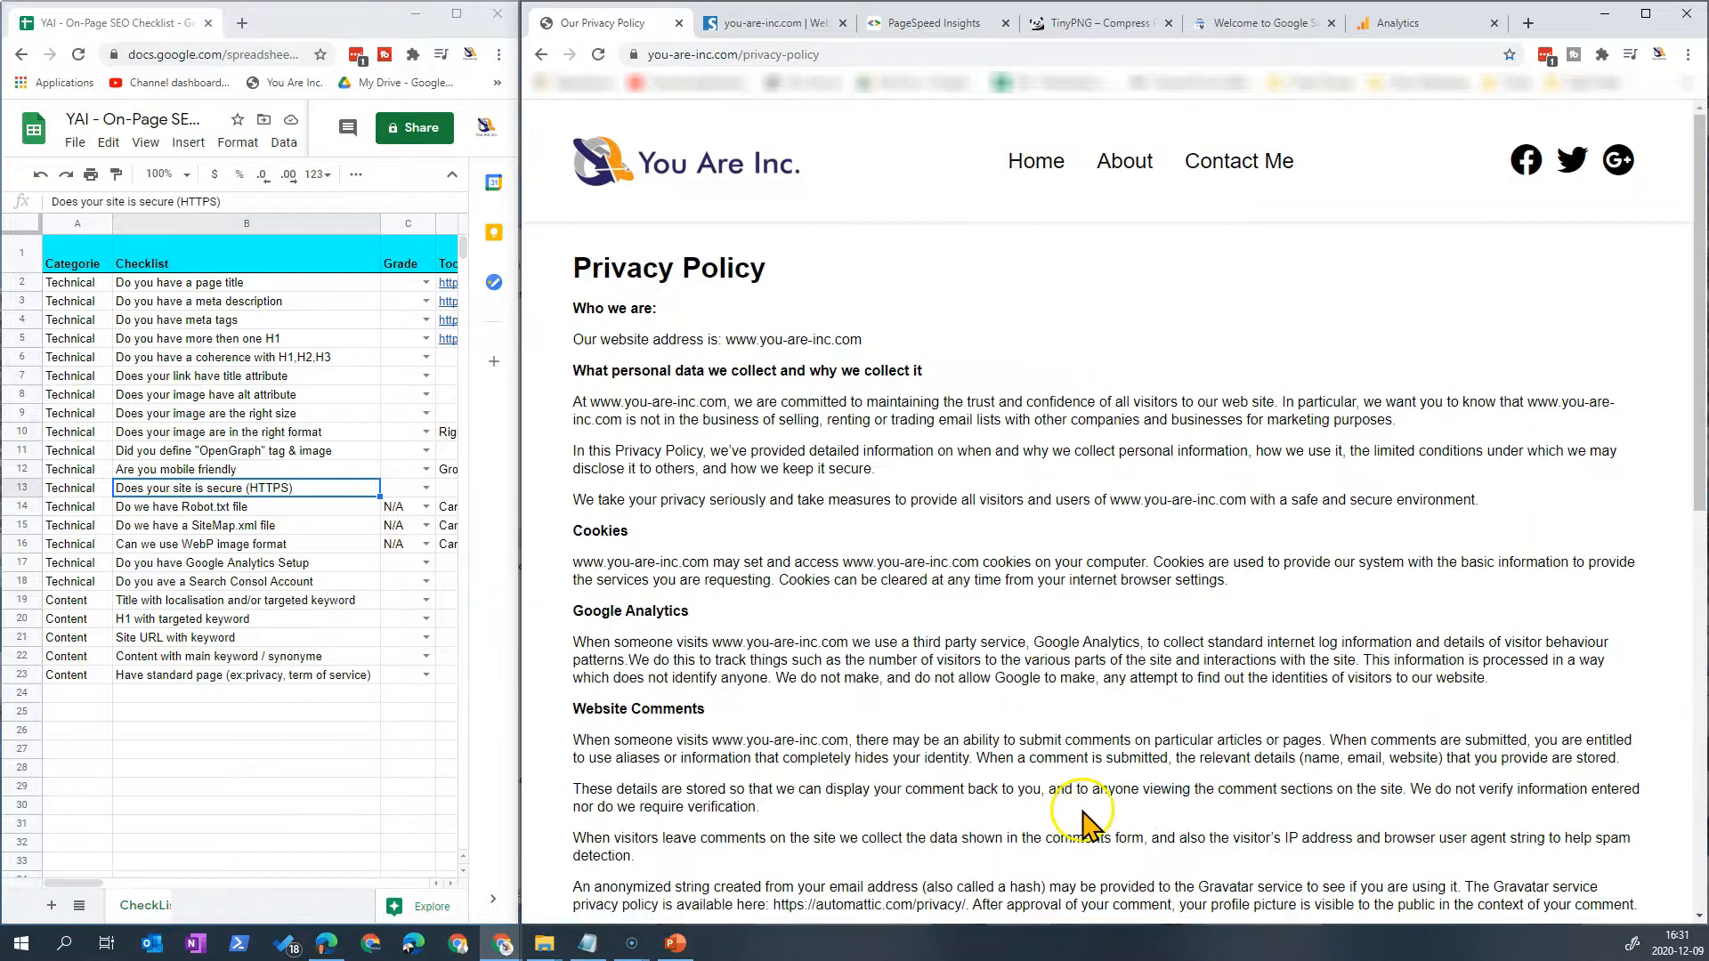
{"action": "scroll", "coordinate": [1122, 855], "scroll_direction": "down", "scroll_amount": 15}
{"action": "left_click", "coordinate": [1101, 882]}
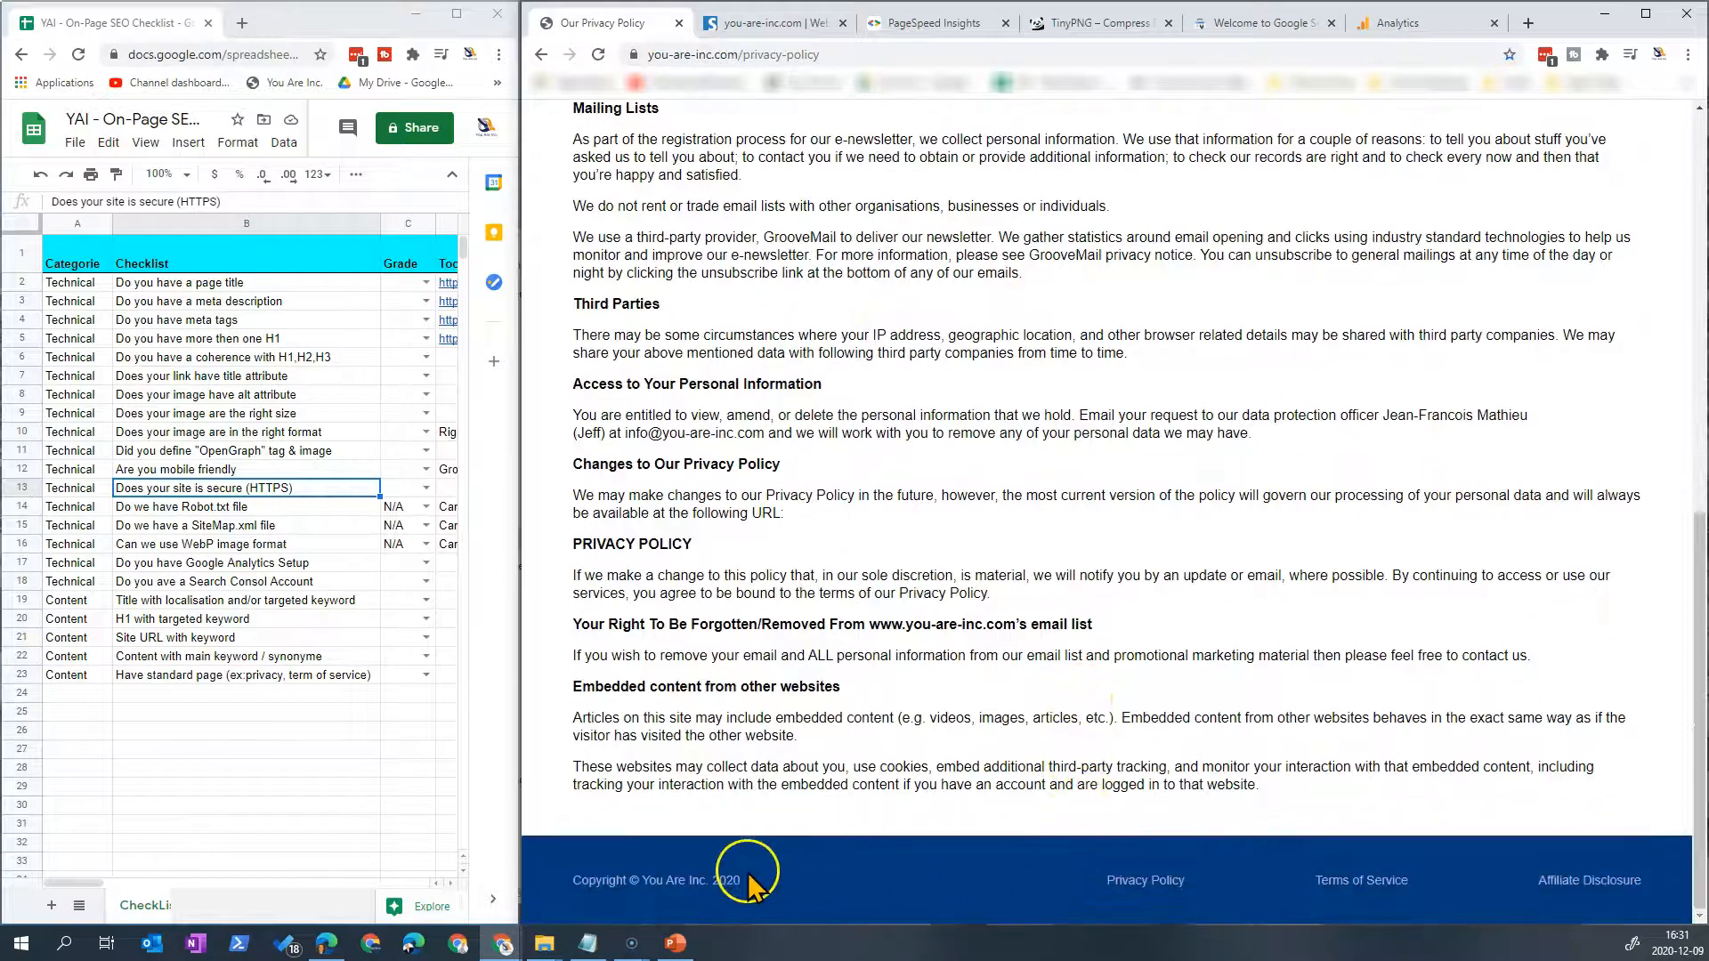
Step: Review the site's Home, About and Contact Me pages, then return to the home page
{"action": "left_click", "coordinate": [1037, 163]}
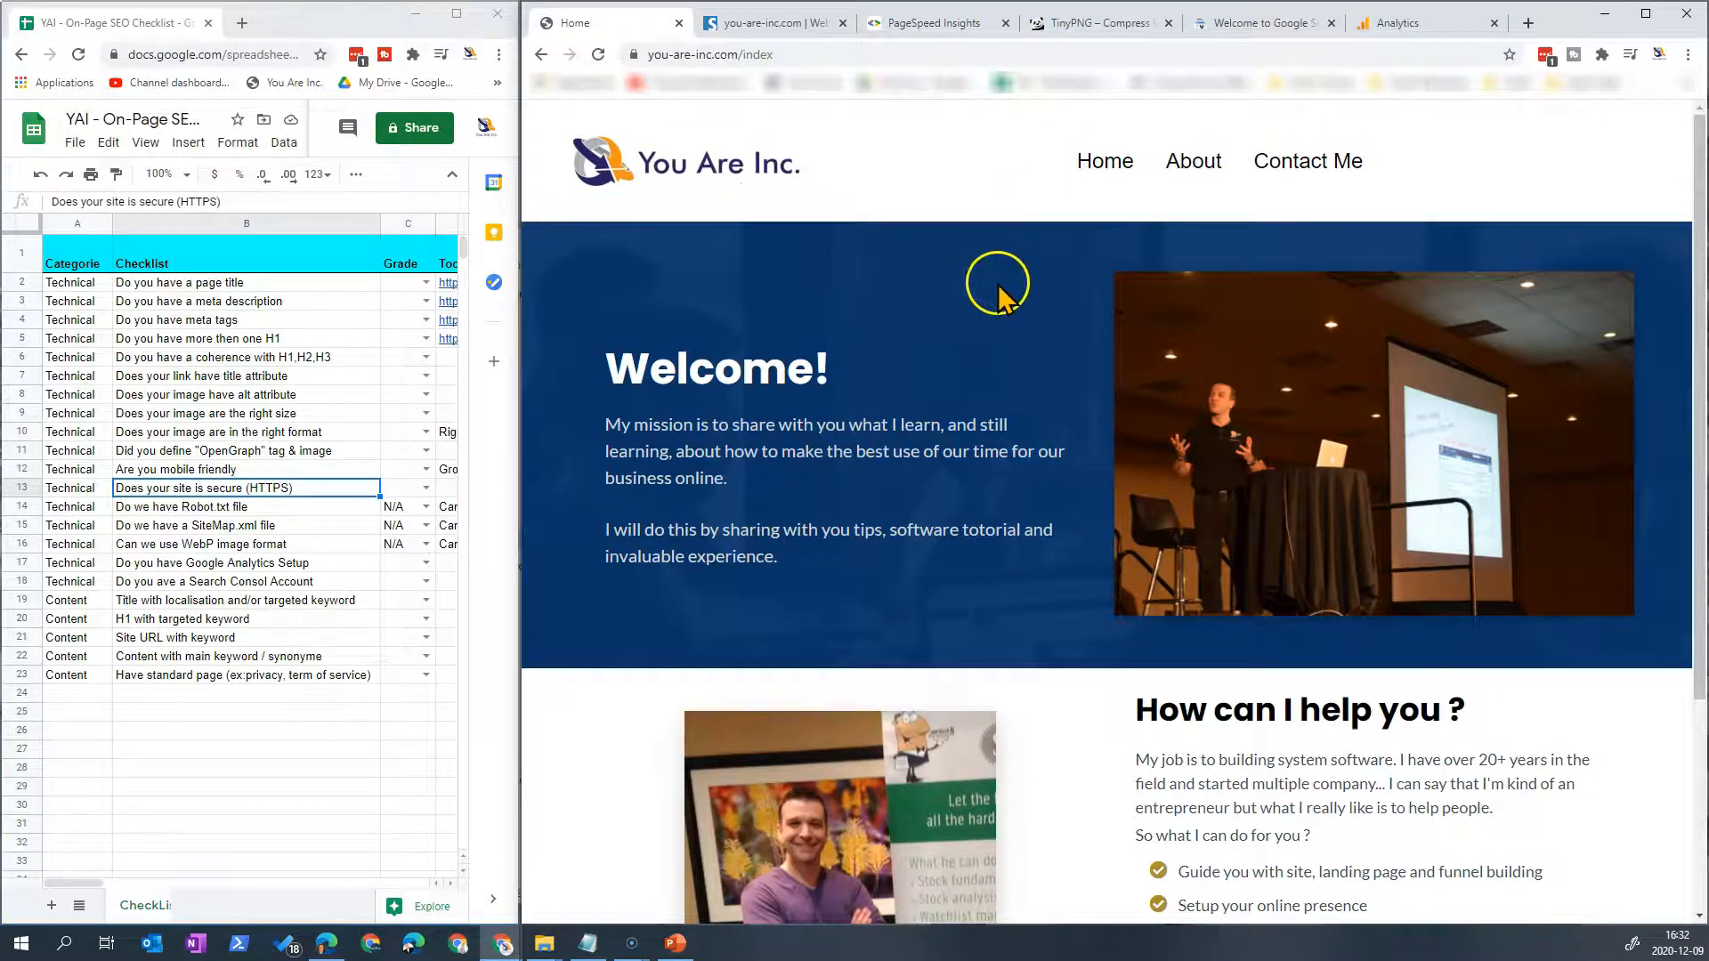
{"action": "scroll", "coordinate": [1132, 445], "scroll_direction": "down", "scroll_amount": 3}
{"action": "scroll", "coordinate": [1128, 463], "scroll_direction": "up", "scroll_amount": 3}
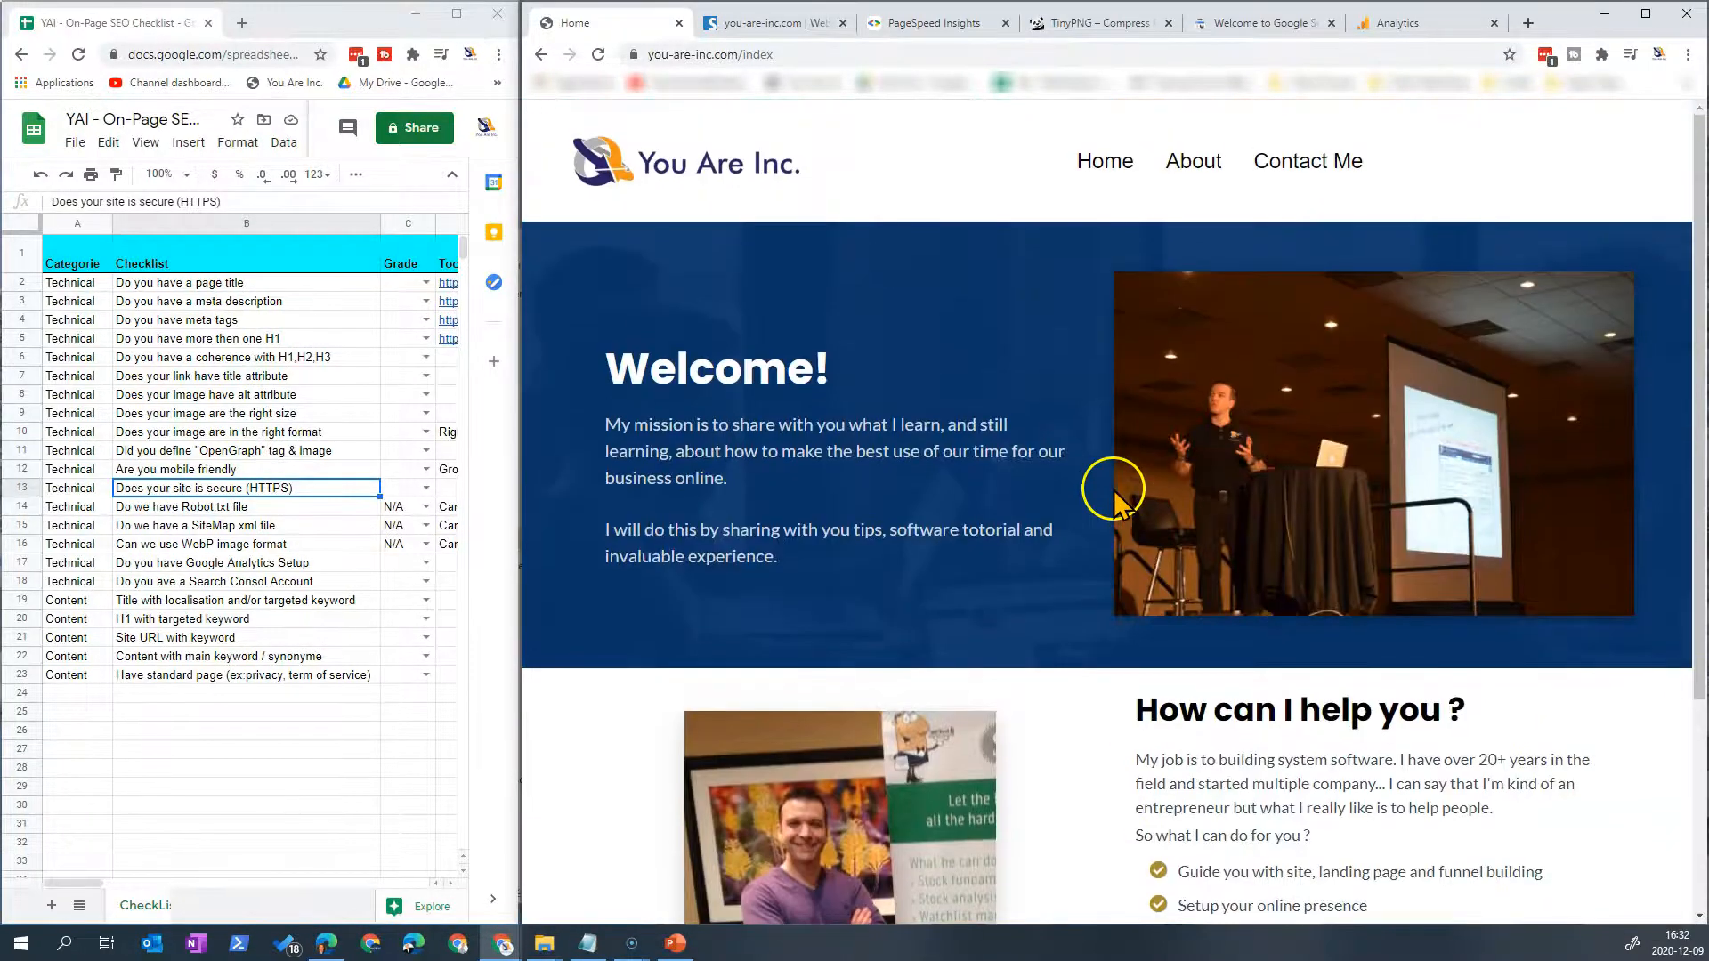
{"action": "left_click", "coordinate": [1191, 169]}
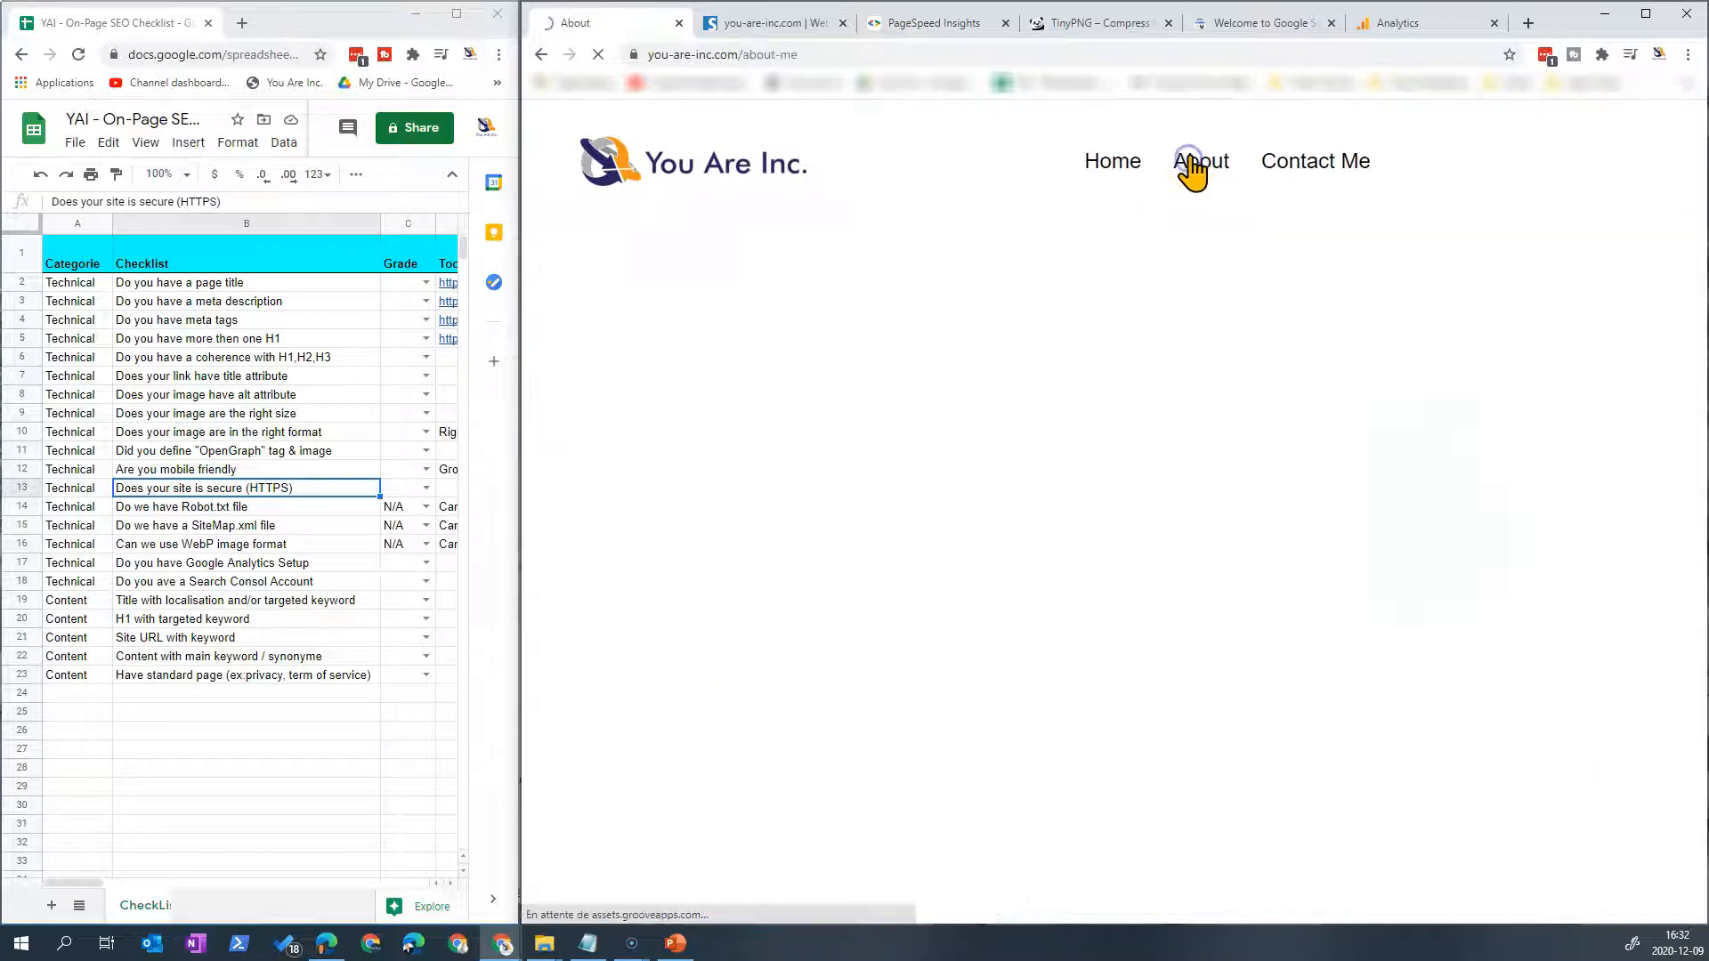
{"action": "scroll", "coordinate": [1220, 267], "scroll_direction": "down", "scroll_amount": 4}
{"action": "scroll", "coordinate": [1225, 258], "scroll_direction": "up", "scroll_amount": 5}
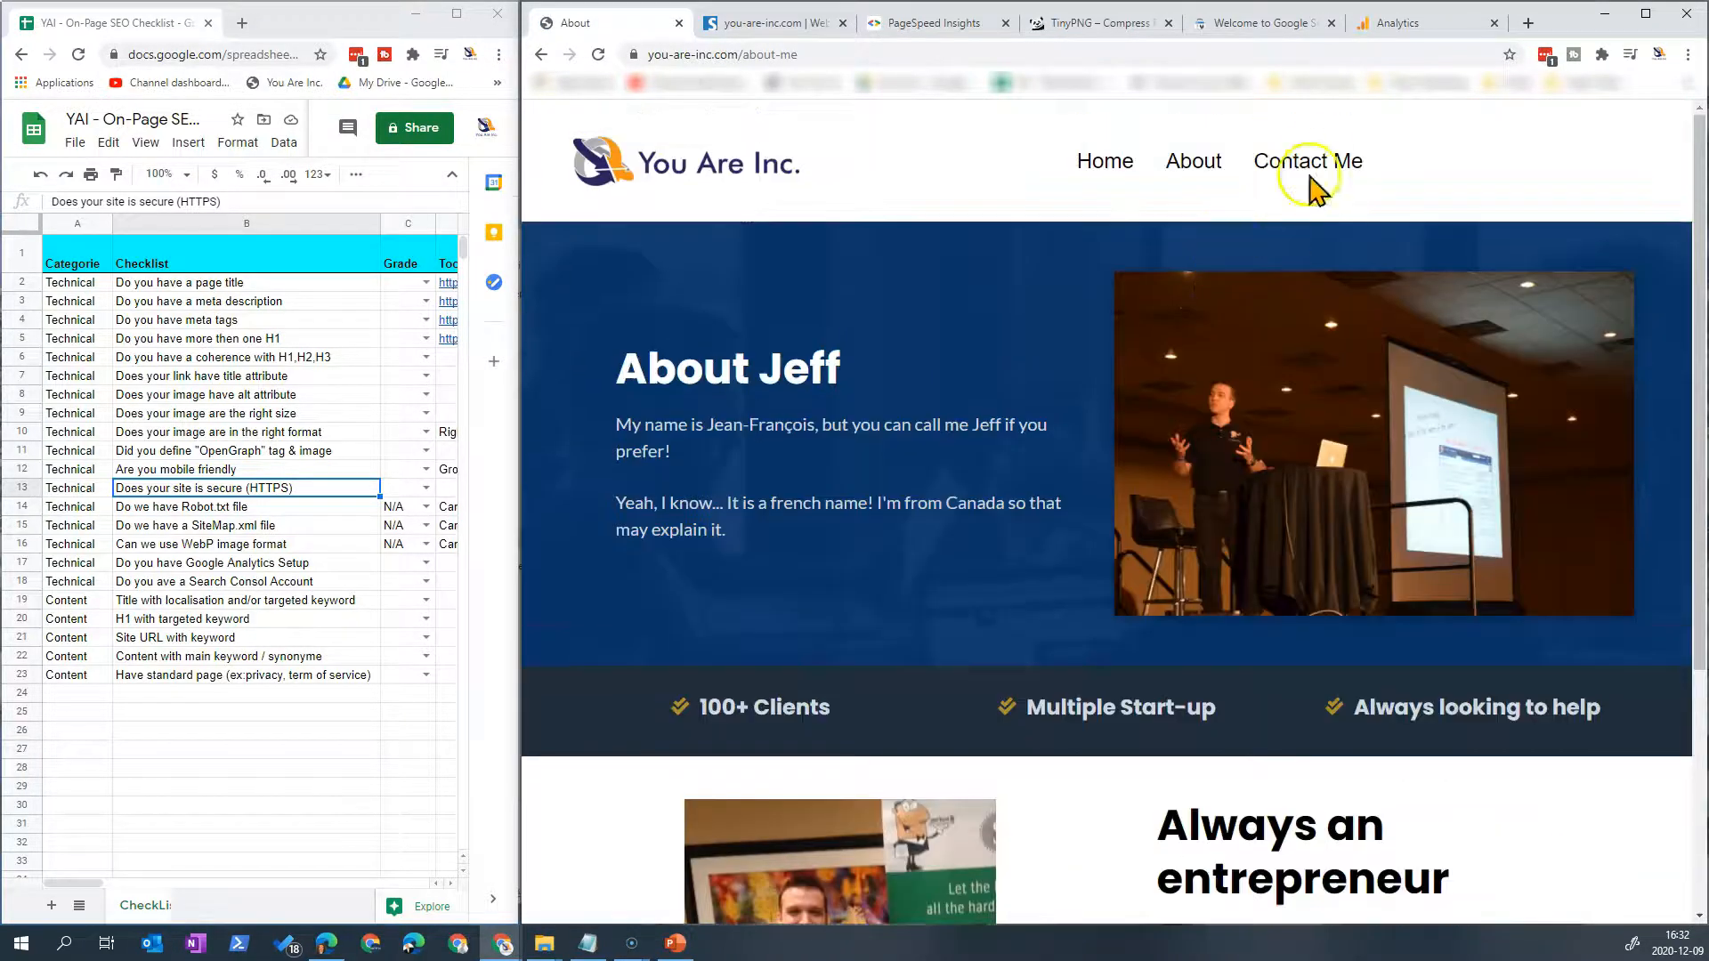
{"action": "left_click", "coordinate": [1324, 164]}
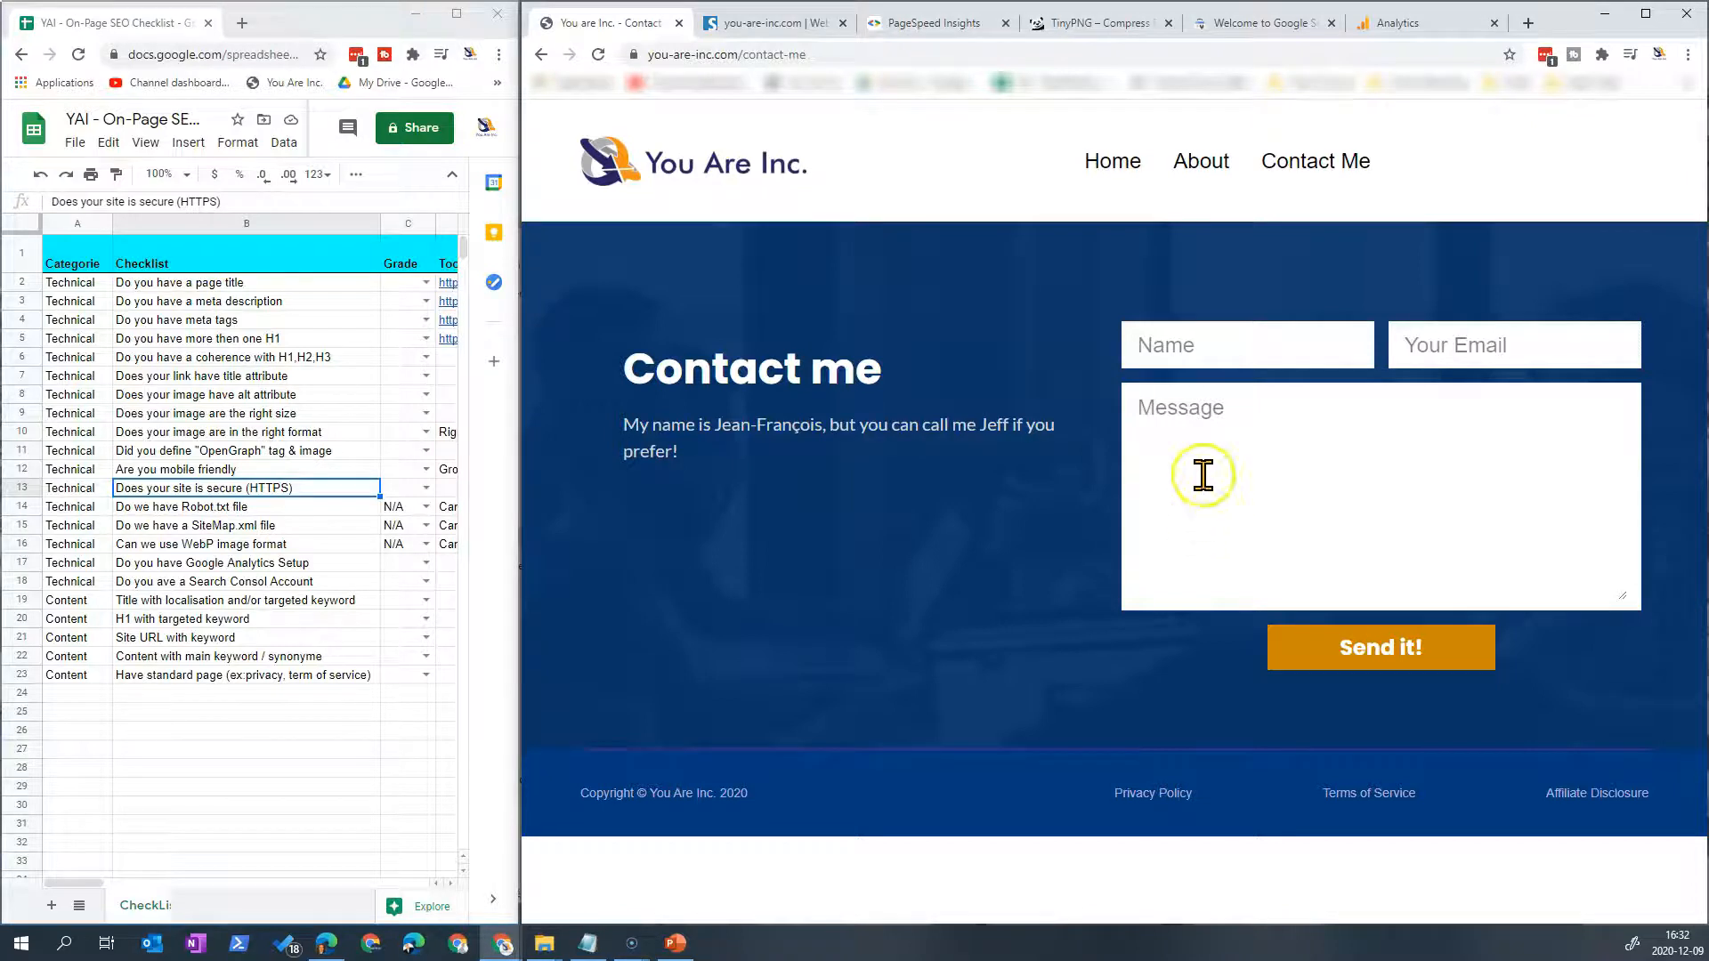
{"action": "left_click", "coordinate": [1113, 164]}
Step: Go through the SEO checklist items from "Do you have a page title" down to the standard page item
{"action": "left_click", "coordinate": [280, 283]}
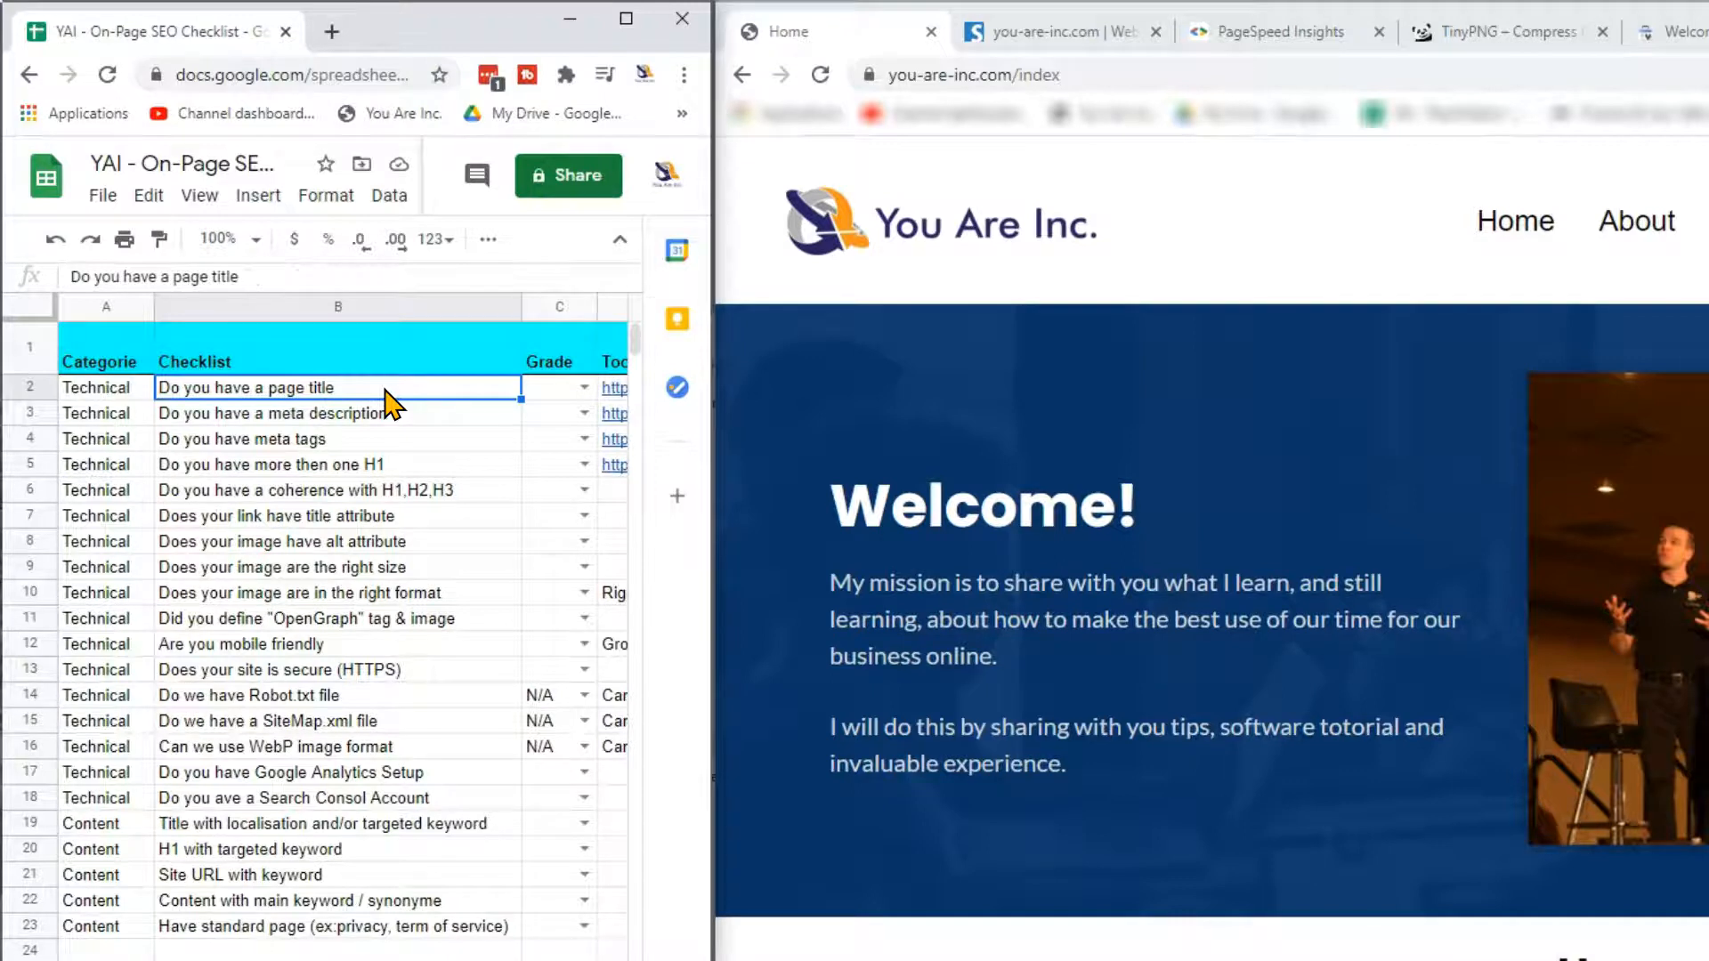
{"action": "key", "text": "Down"}
{"action": "key", "text": "Down"}
{"action": "key", "text": "Down"}
{"action": "key", "text": "Down"}
{"action": "key", "text": "Down"}
{"action": "key", "text": "Down"}
{"action": "key", "text": "Down"}
{"action": "key", "text": "Down"}
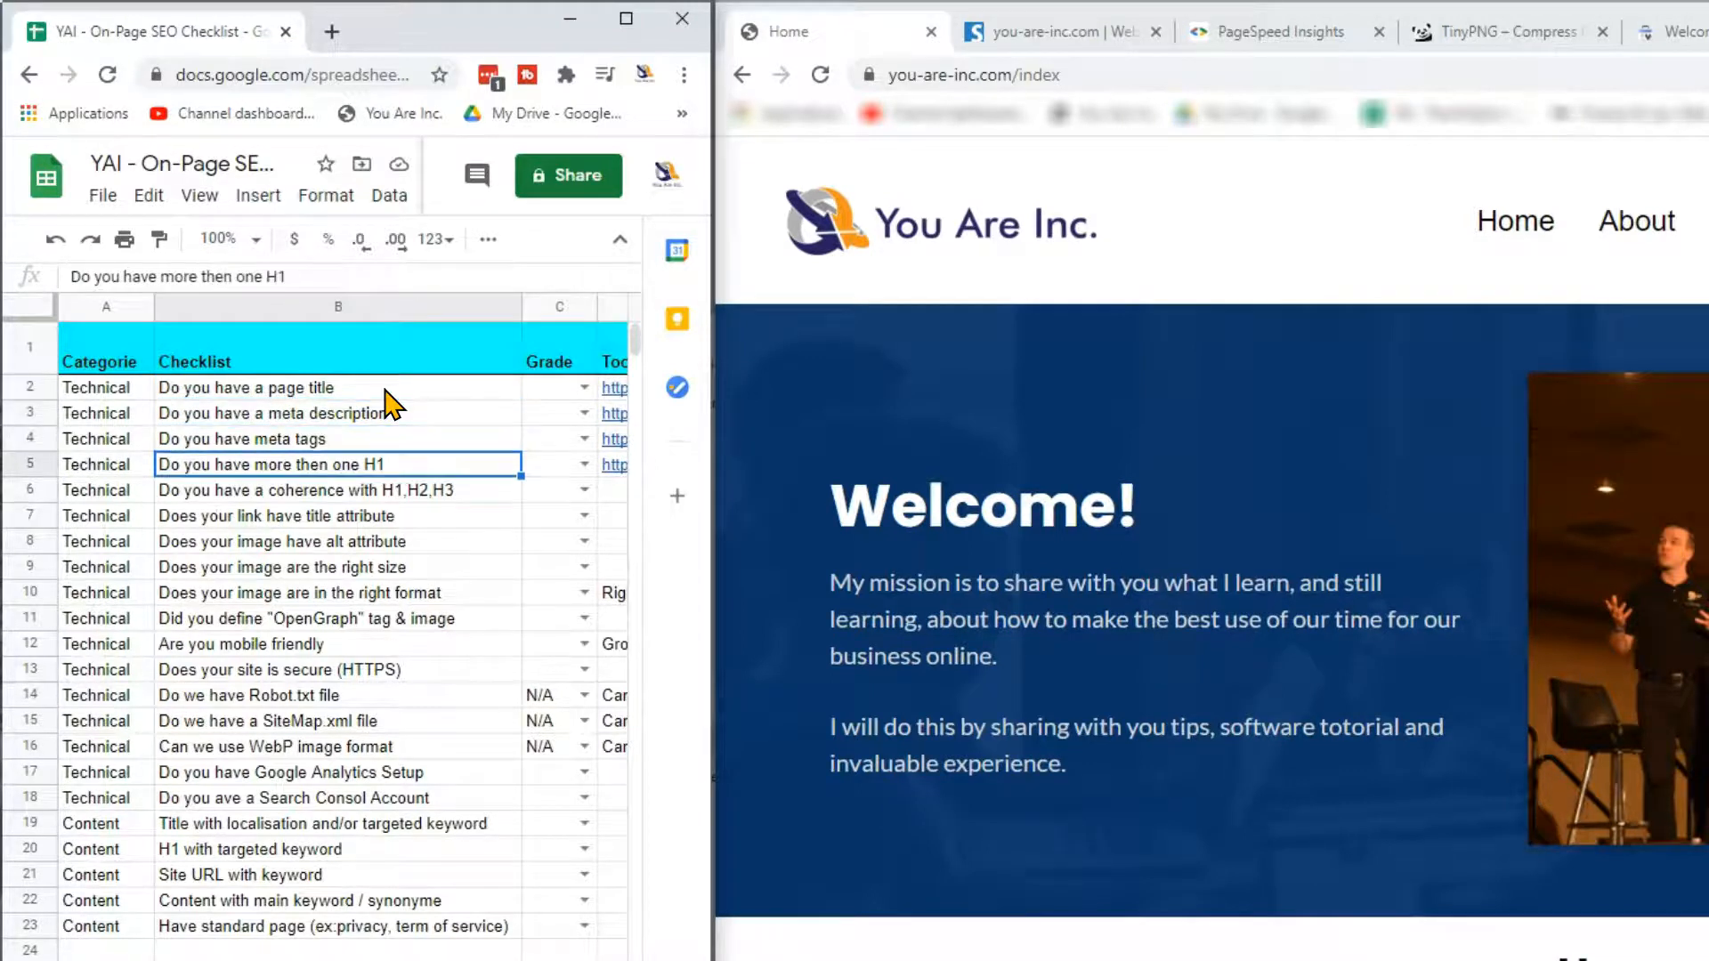
{"action": "key", "text": "Down"}
{"action": "key", "text": "Down"}
{"action": "key", "text": "Down"}
{"action": "key", "text": "Down"}
{"action": "key", "text": "Down"}
{"action": "key", "text": "Down"}
{"action": "key", "text": "Down"}
{"action": "key", "text": "Down"}
{"action": "key", "text": "Down"}
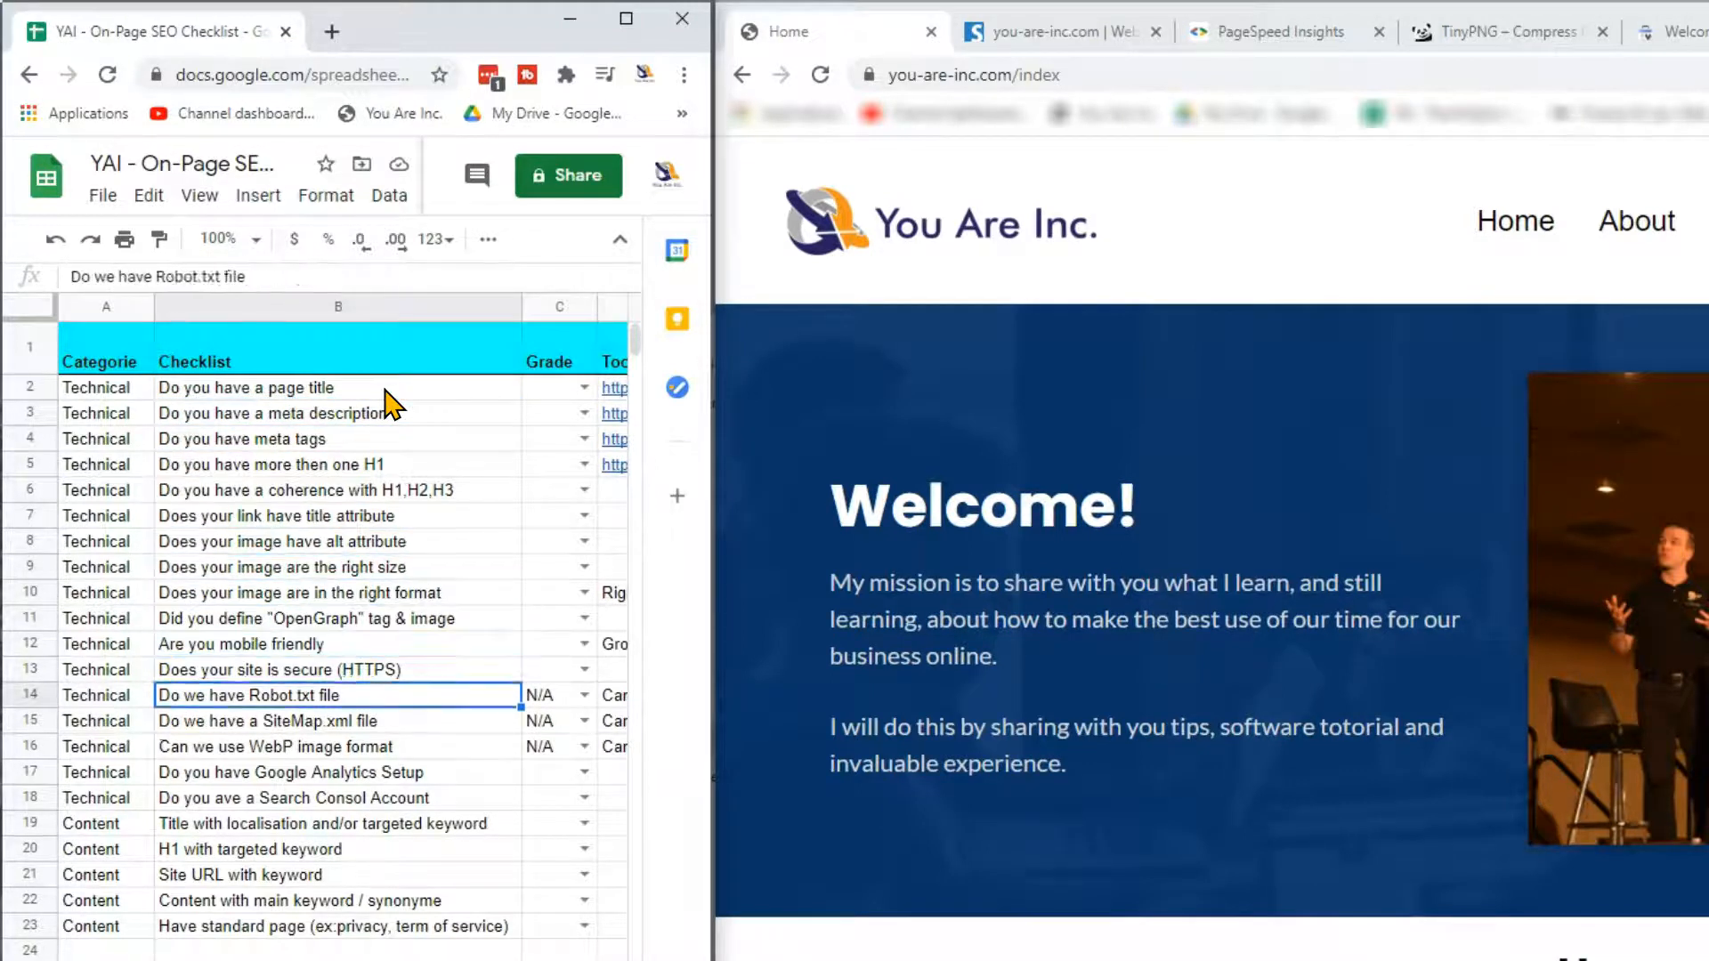
{"action": "key", "text": "Down"}
{"action": "key", "text": "Down"}
{"action": "key", "text": "Down"}
{"action": "key", "text": "Down"}
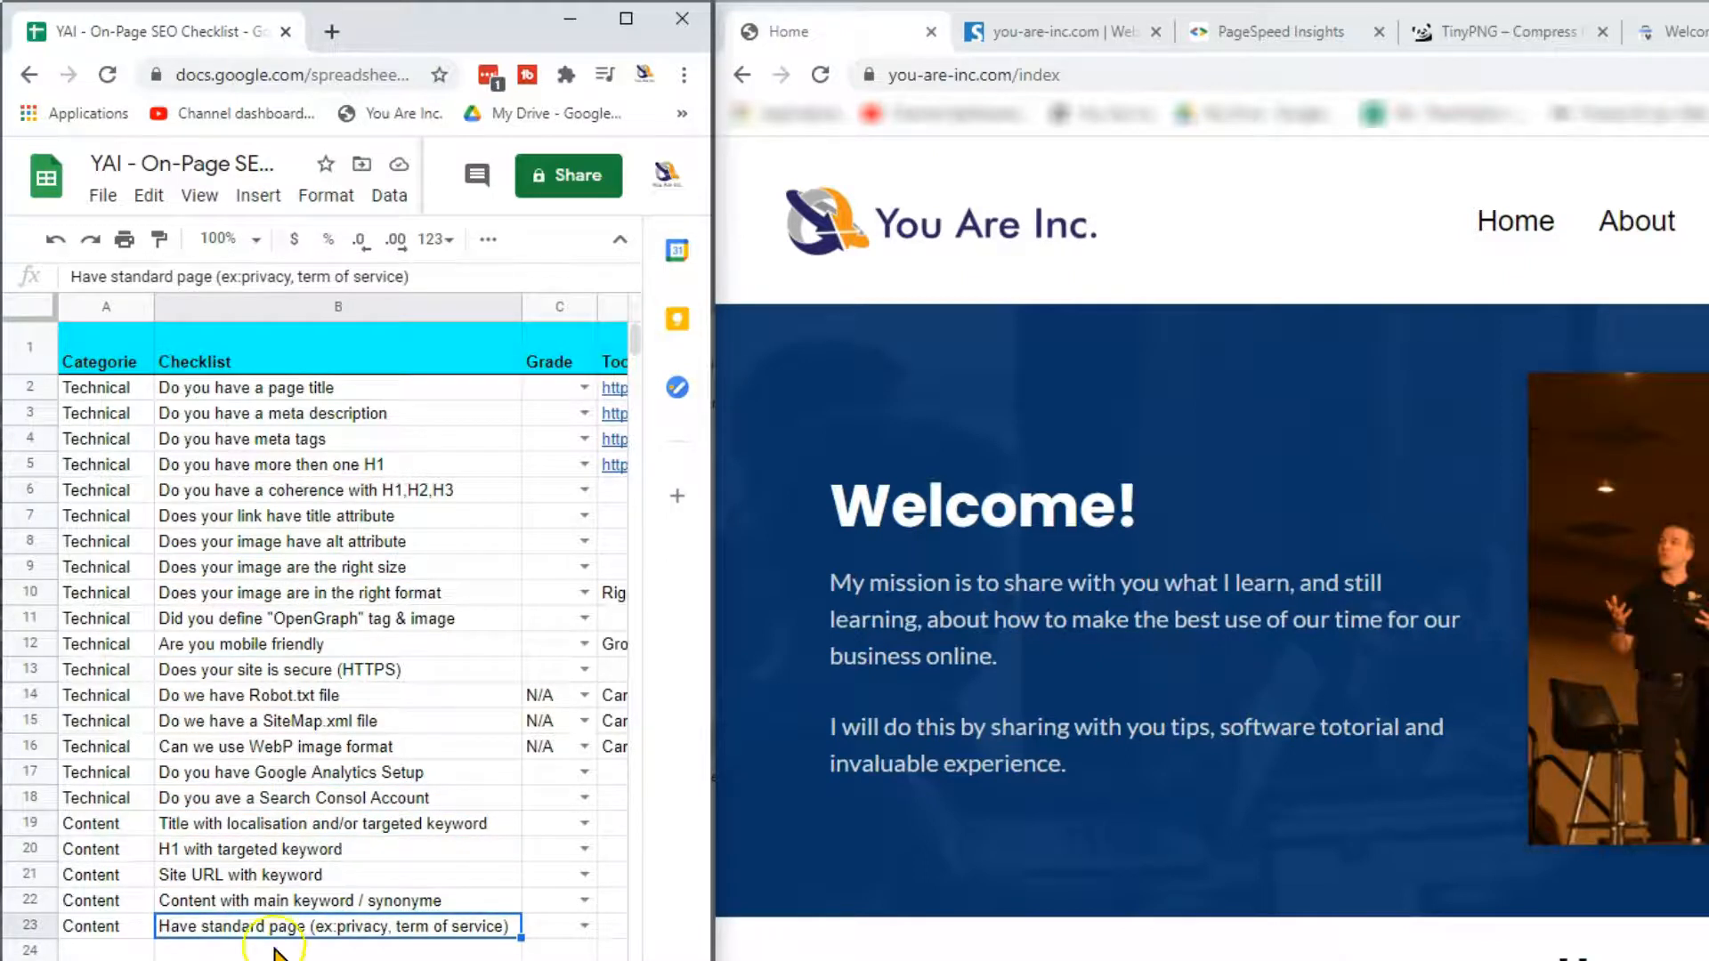
Step: Grade the "Have standard page" checklist item as Pass and select the "Do you have a page title" item
{"action": "double_click", "coordinate": [556, 928]}
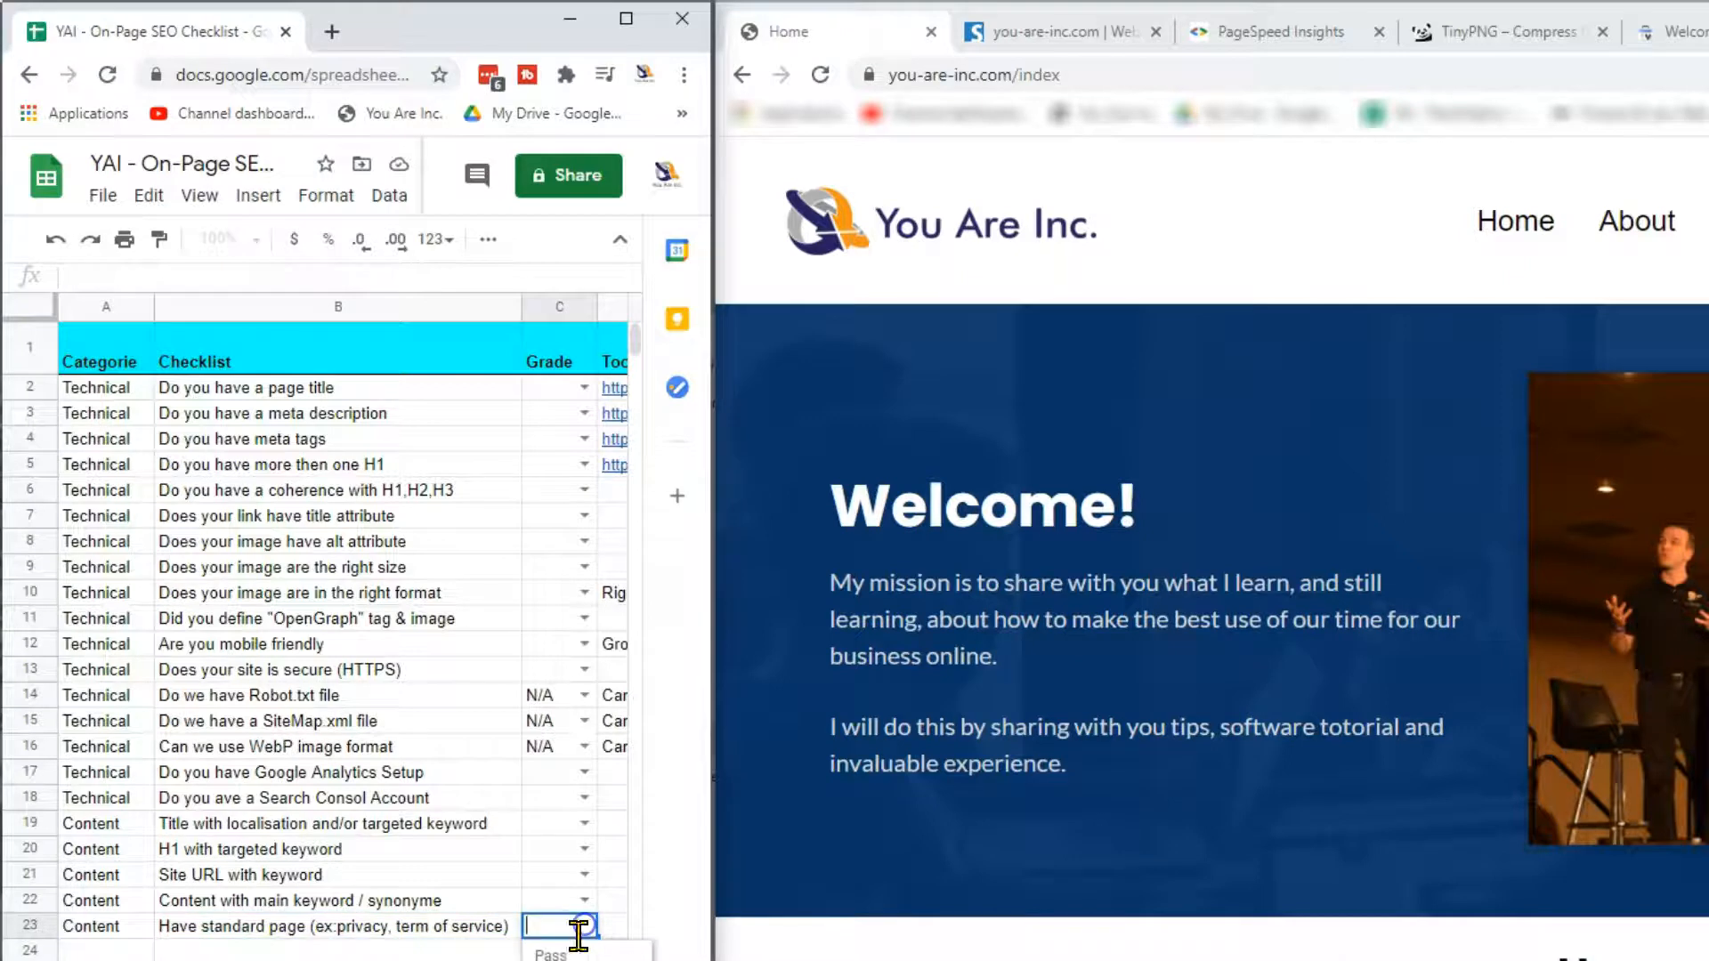
{"action": "left_click", "coordinate": [550, 954]}
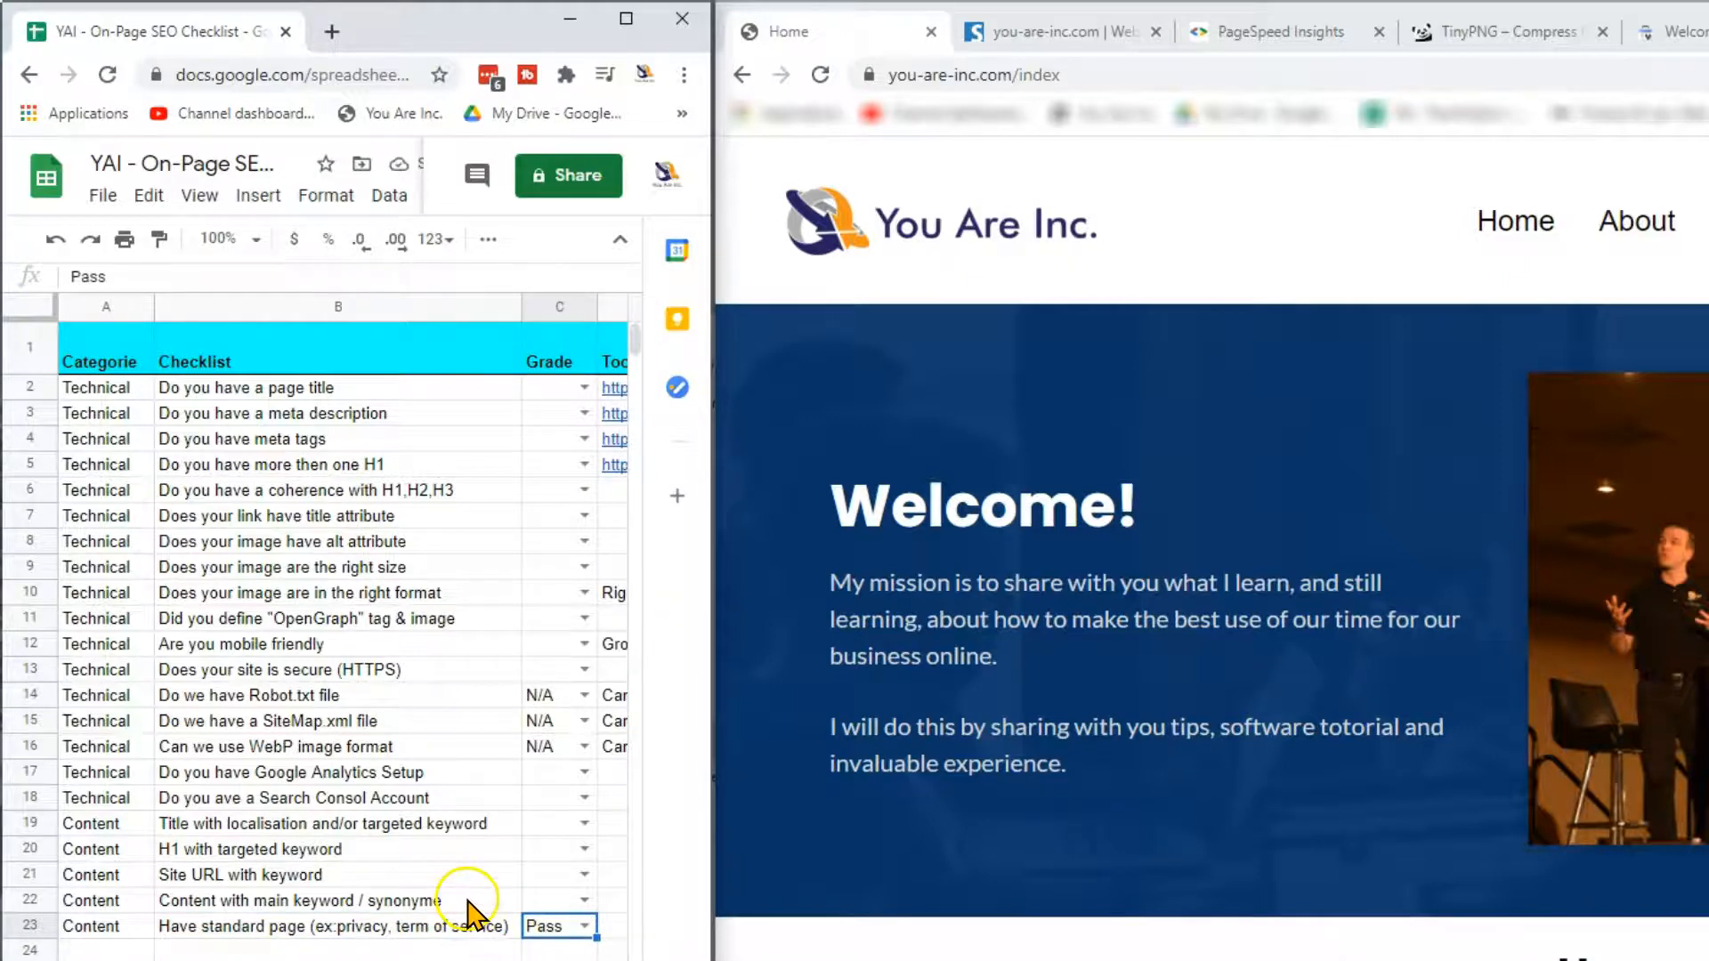
{"action": "left_click", "coordinate": [476, 388]}
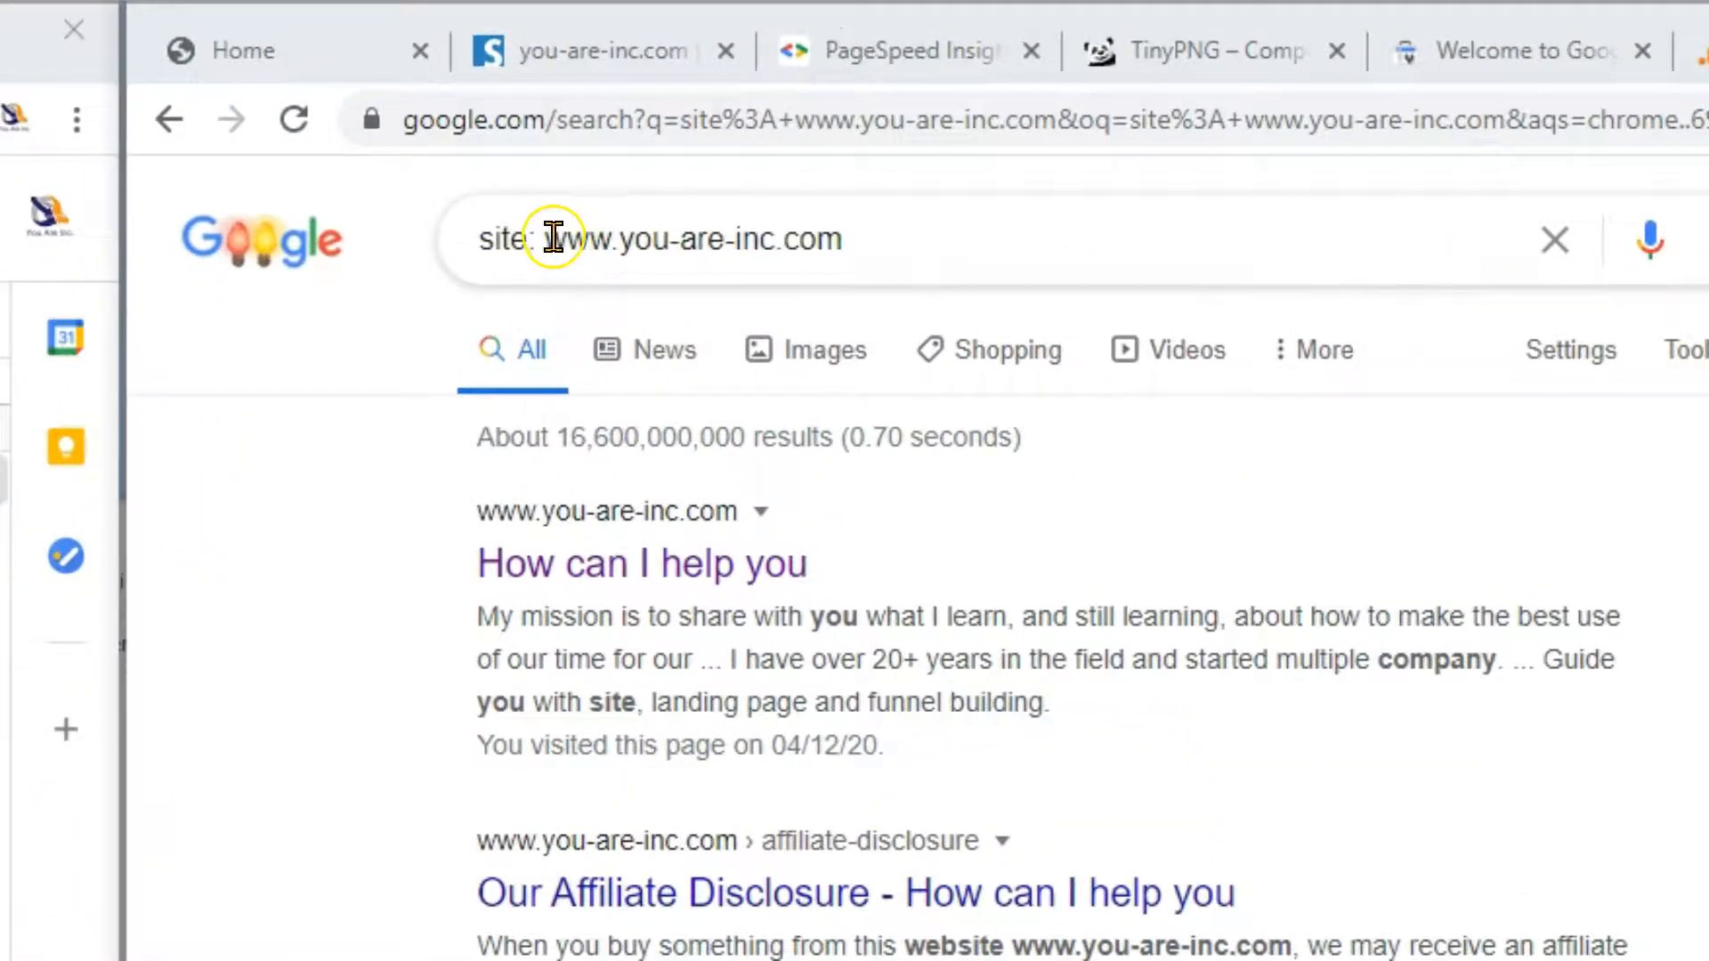
{"action": "left_click", "coordinate": [549, 239]}
{"action": "key", "text": "BackSpace"}
{"action": "type", "text": "https"}
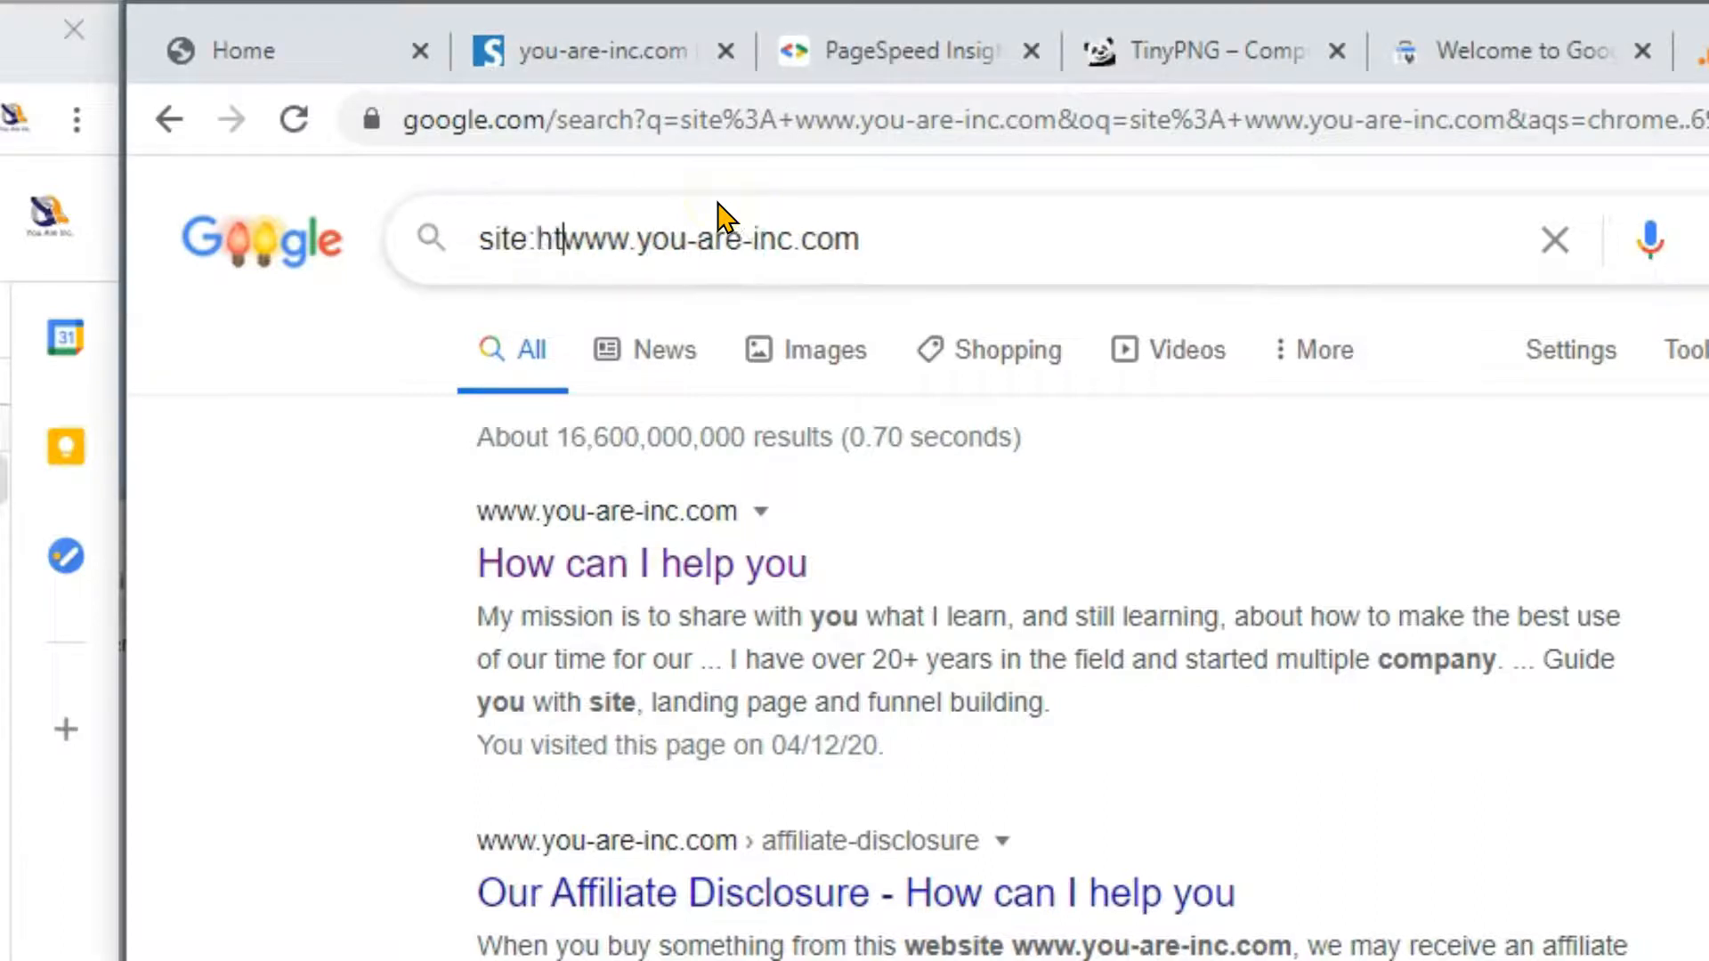
{"action": "type", "text": ":"}
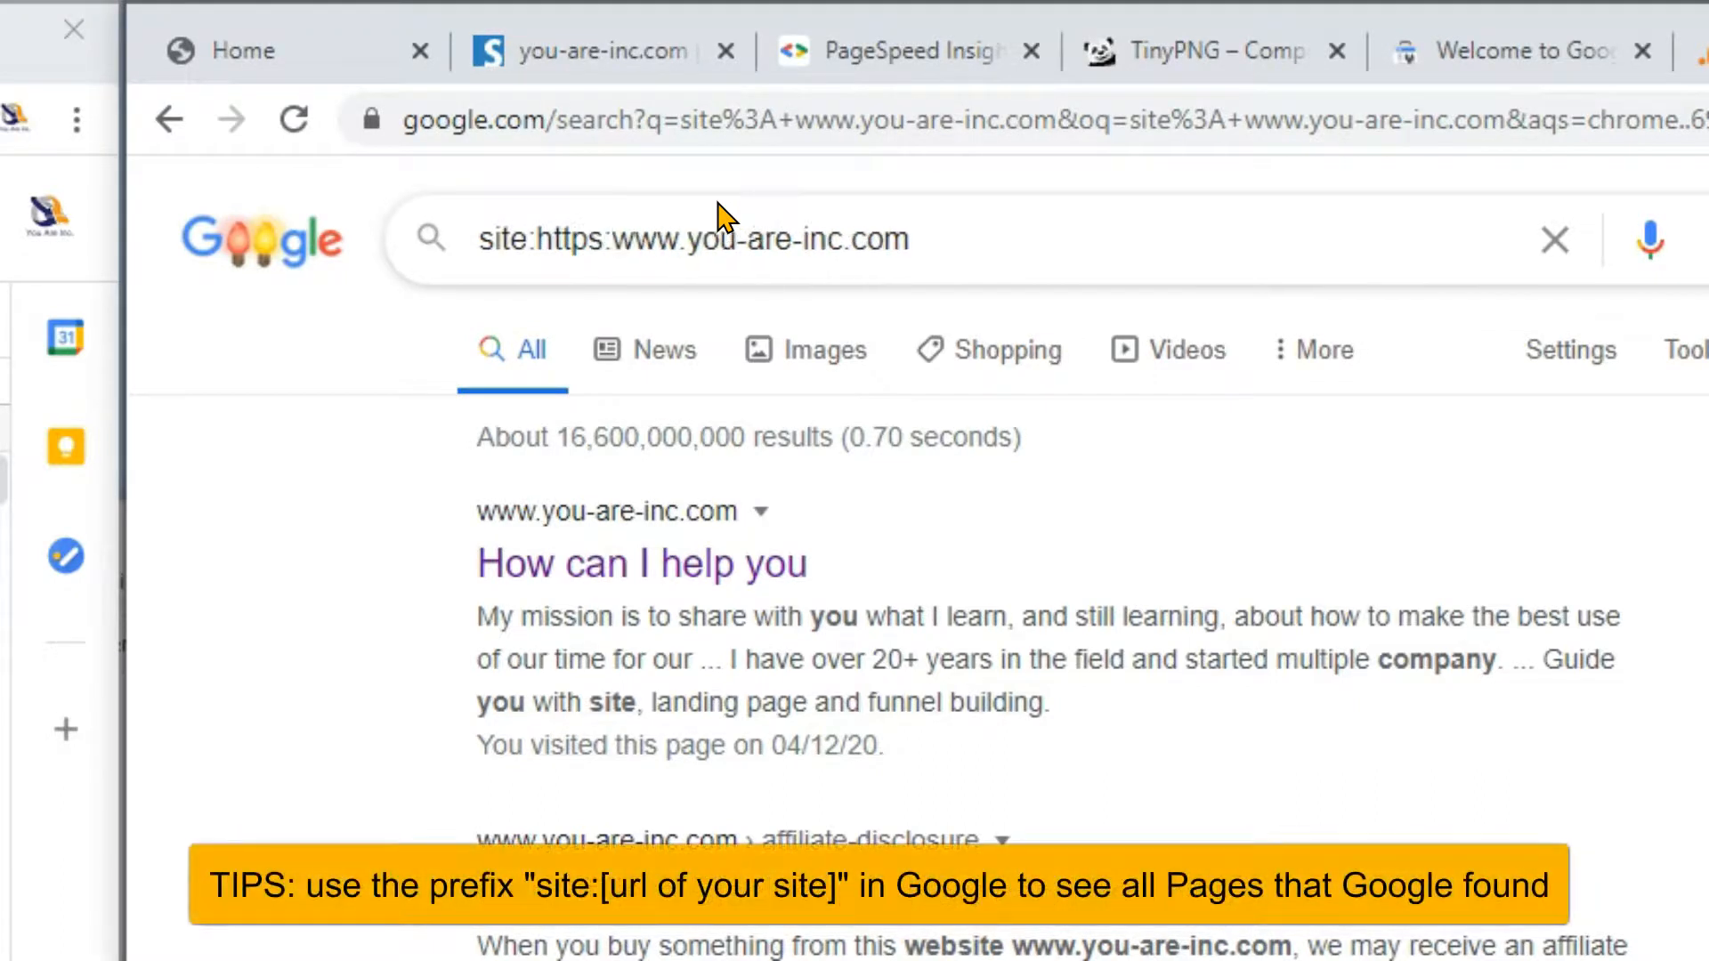
{"action": "type", "text": "//"}
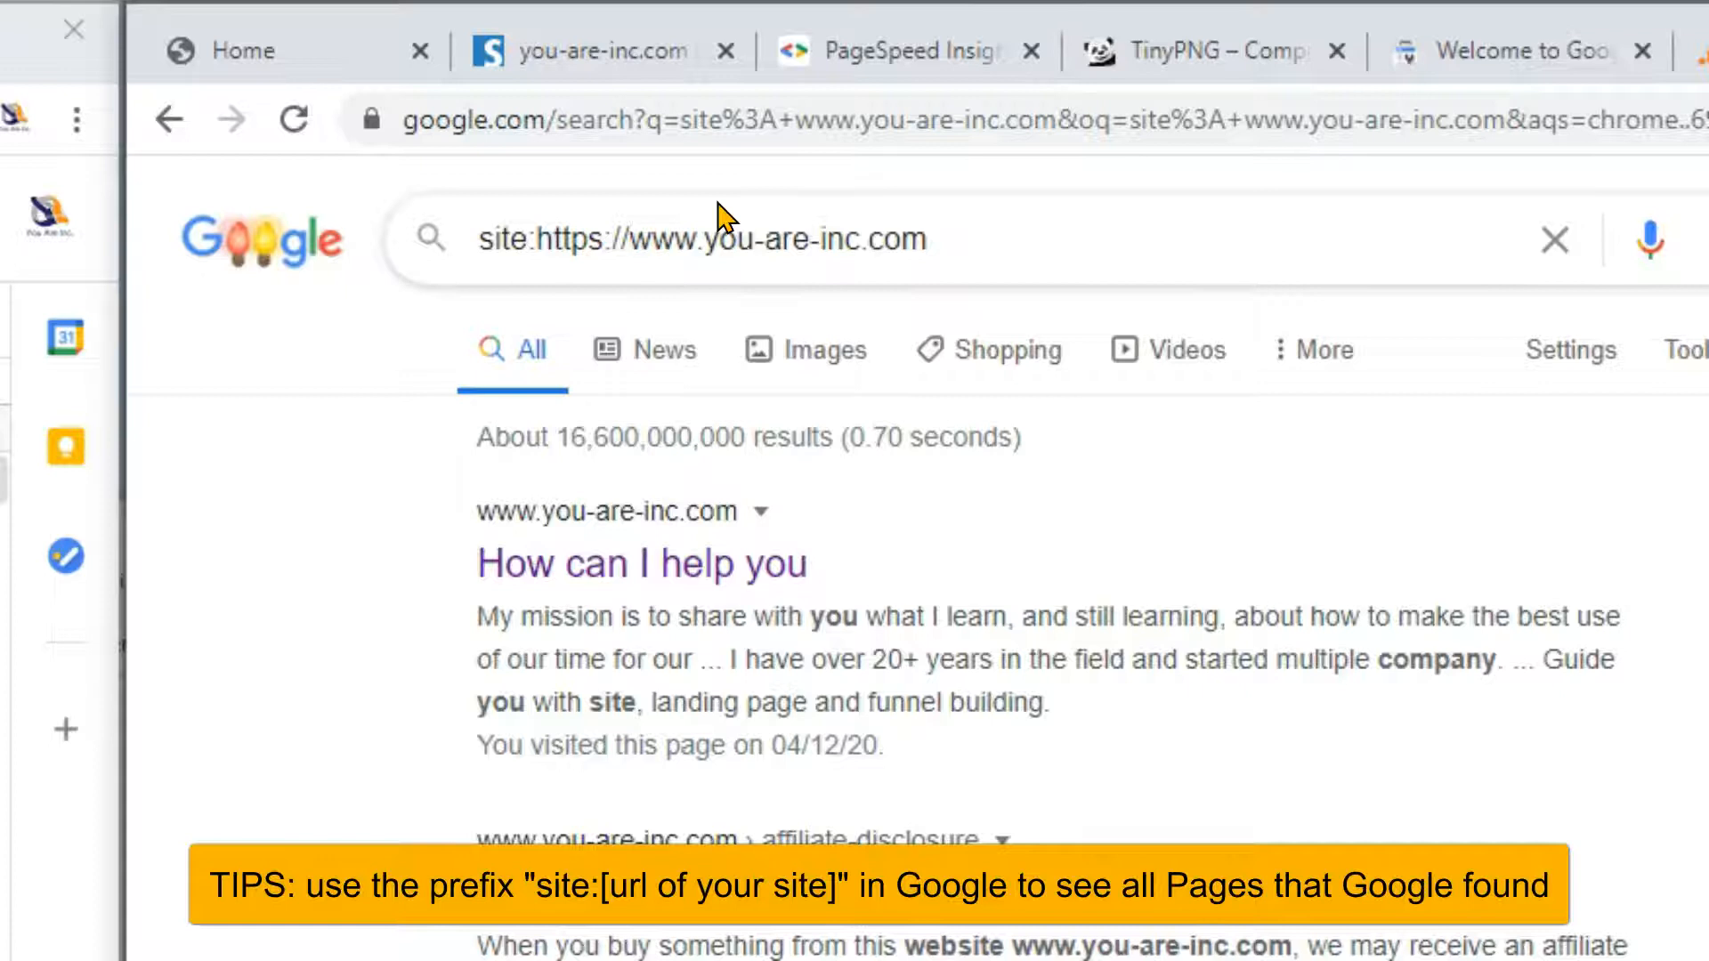
{"action": "key", "text": "Return"}
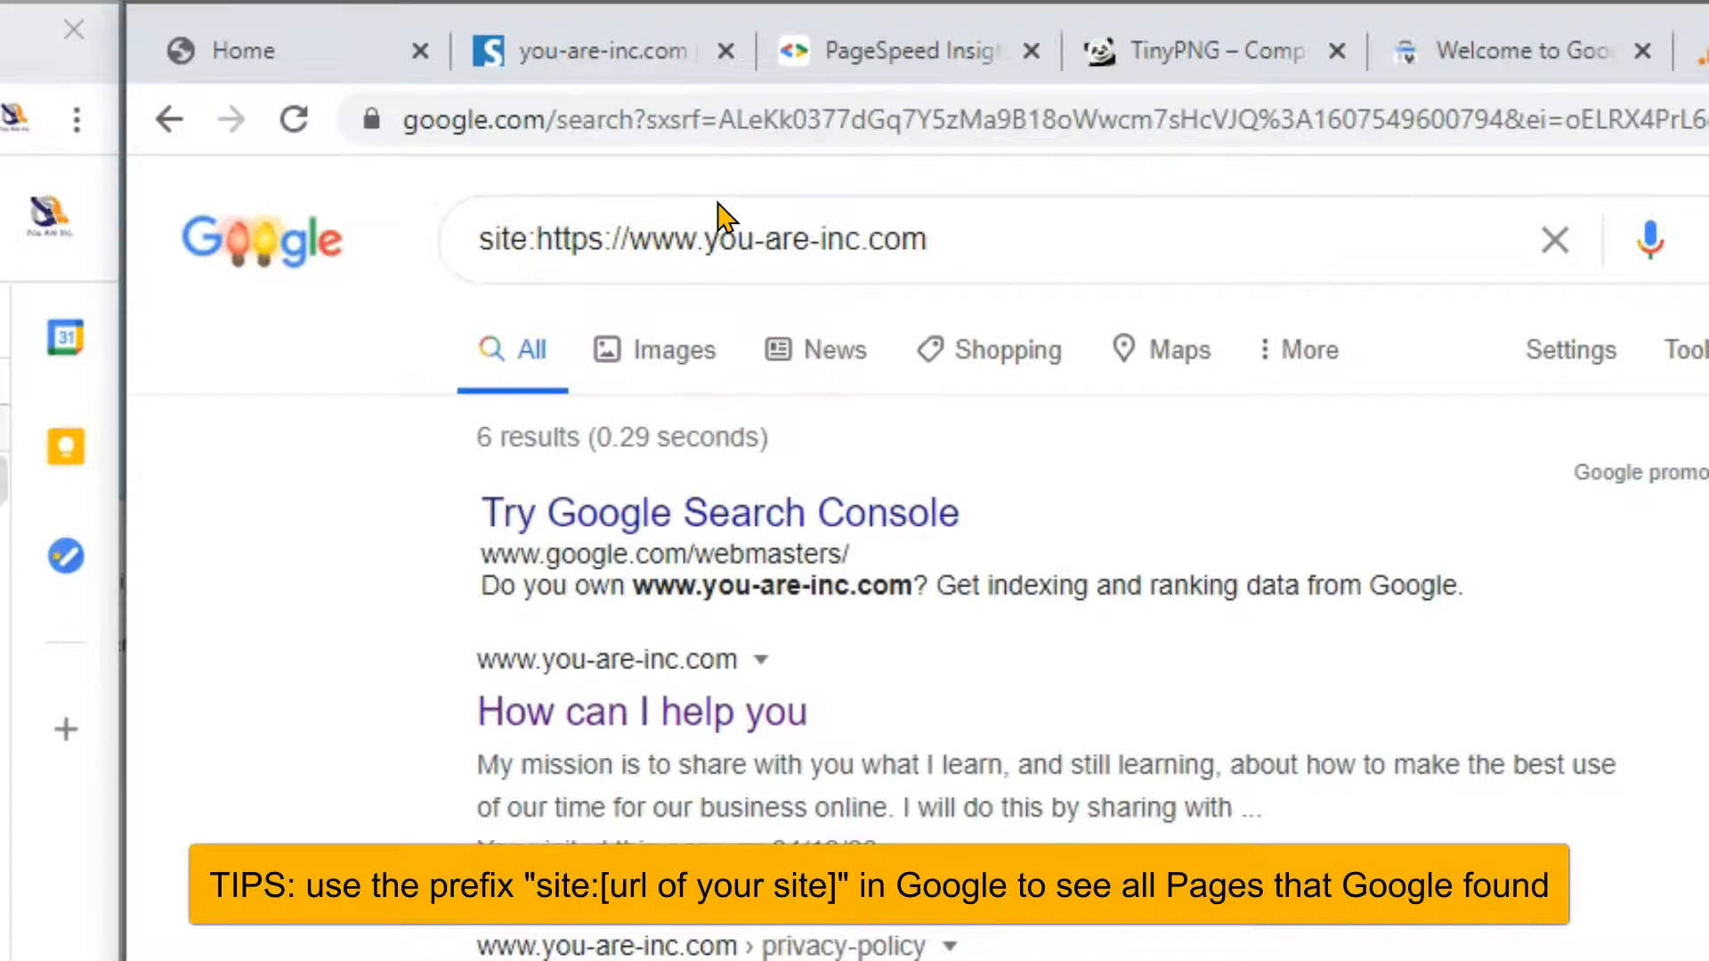
Step: Highlight the site query and examine the page titles of all the indexed pages in the search results
{"action": "left_click_drag", "start_coordinate": [473, 228], "coordinate": [929, 241]}
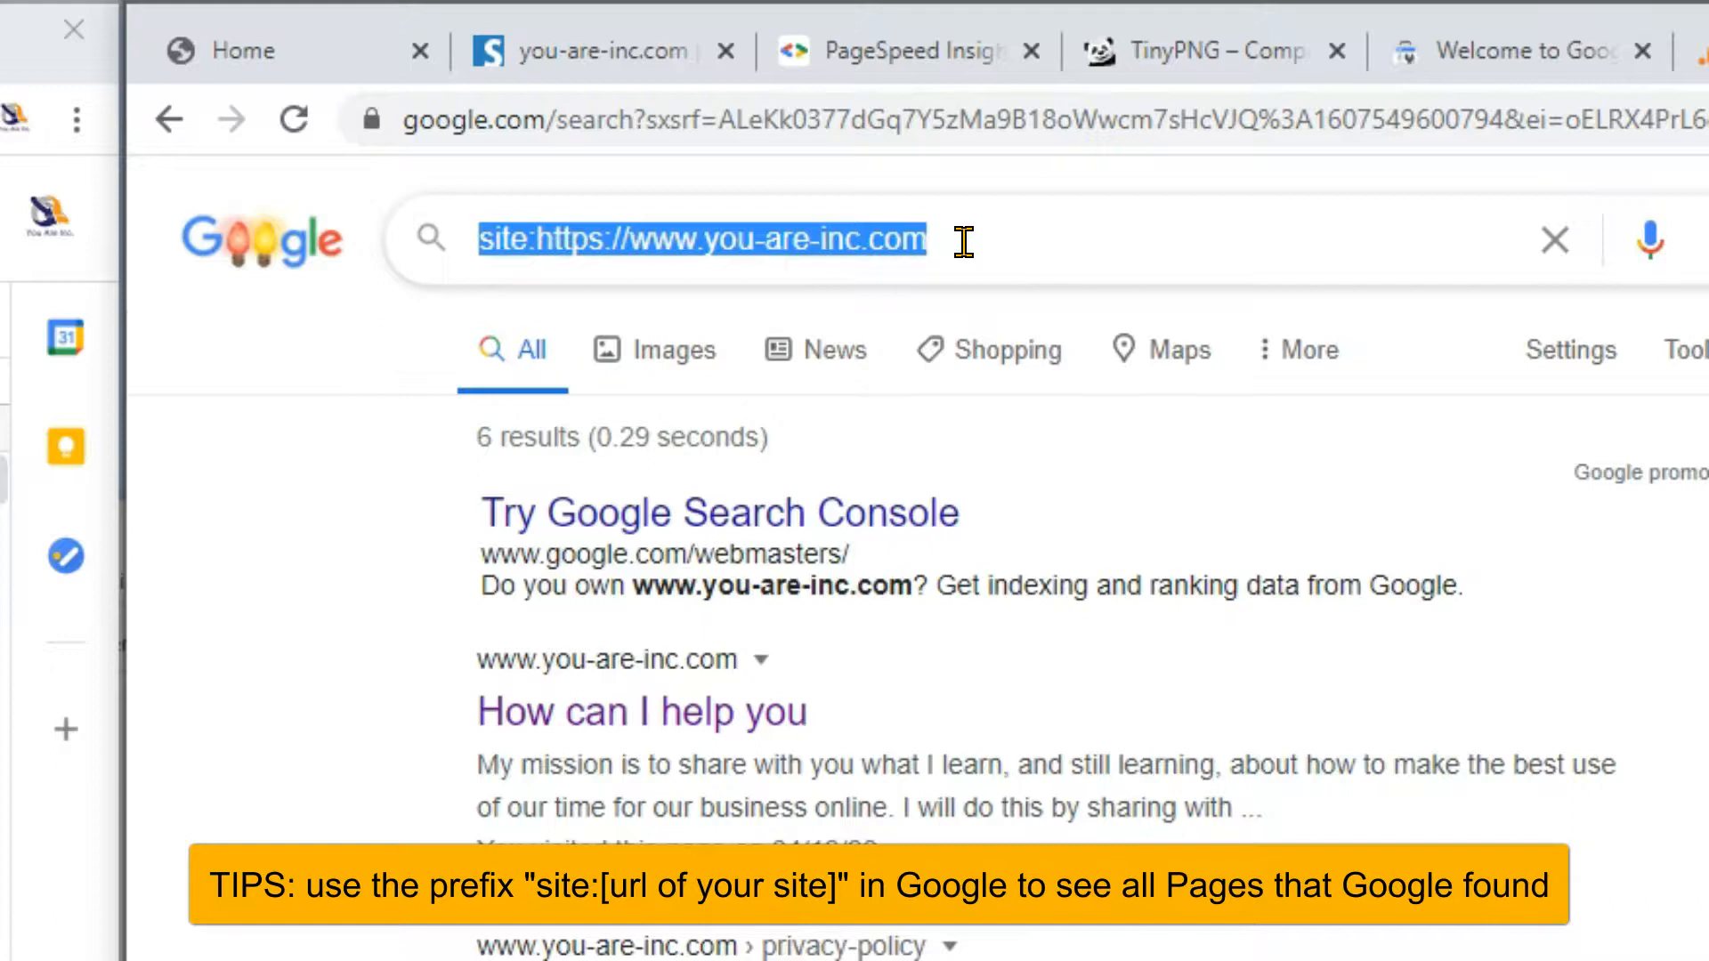
{"action": "scroll", "coordinate": [988, 767], "scroll_direction": "down", "scroll_amount": 2}
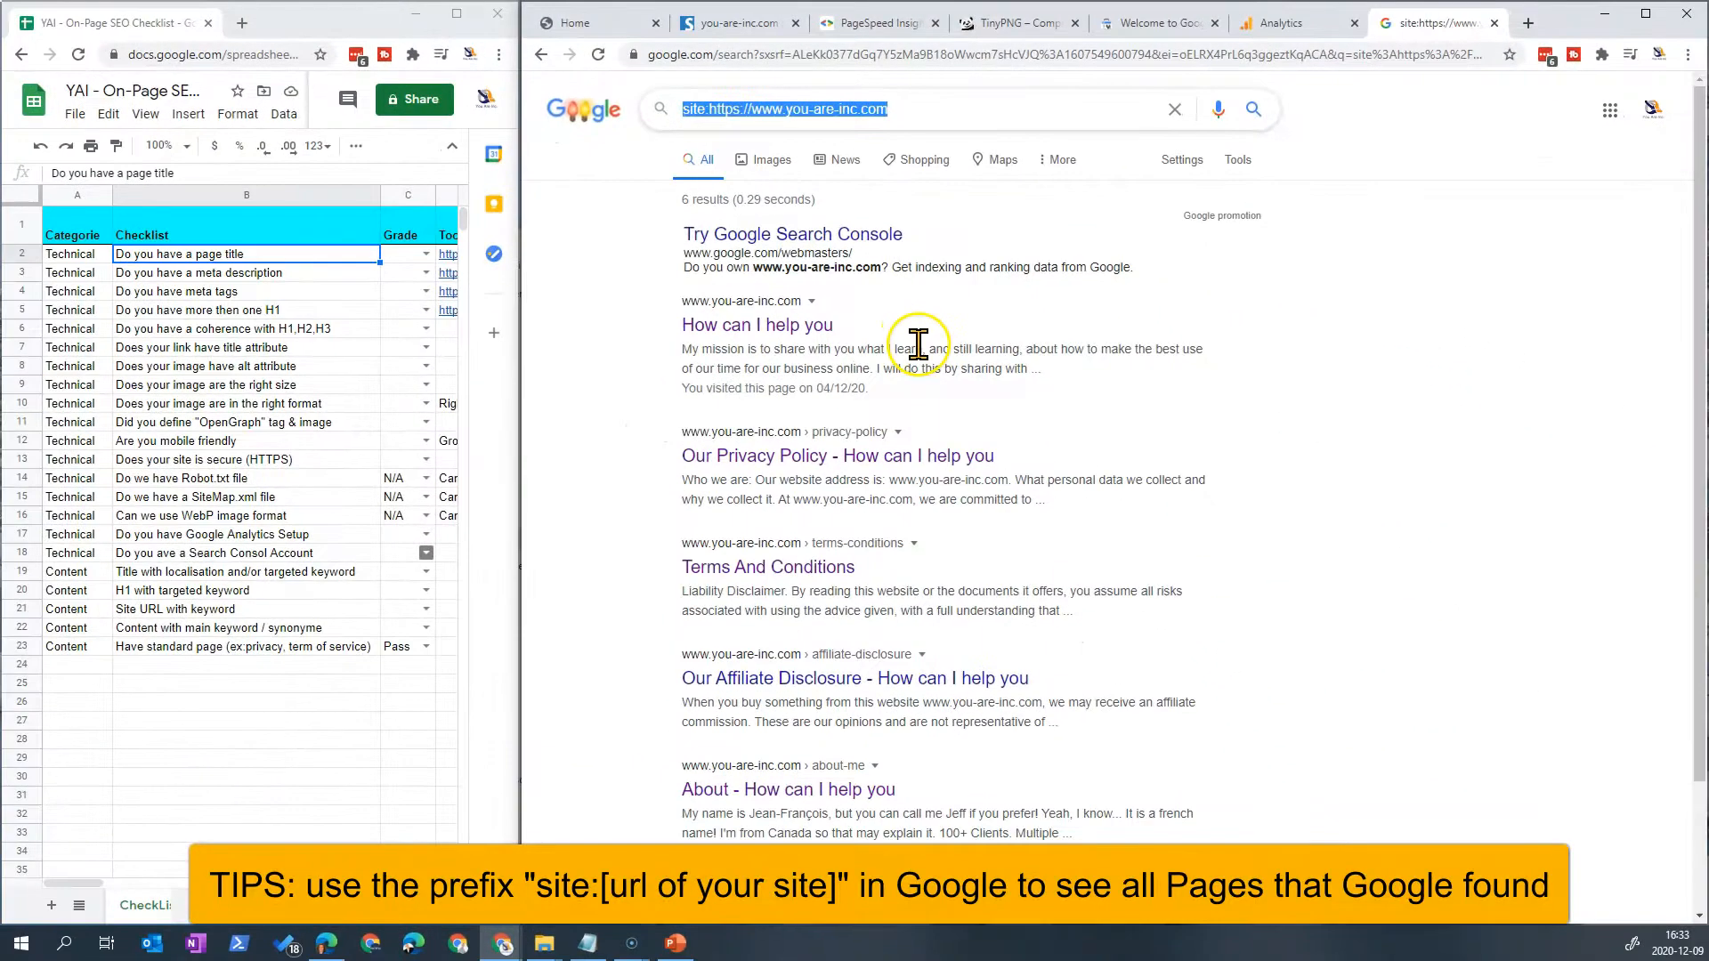
{"action": "scroll", "coordinate": [918, 351], "scroll_direction": "down", "scroll_amount": 1}
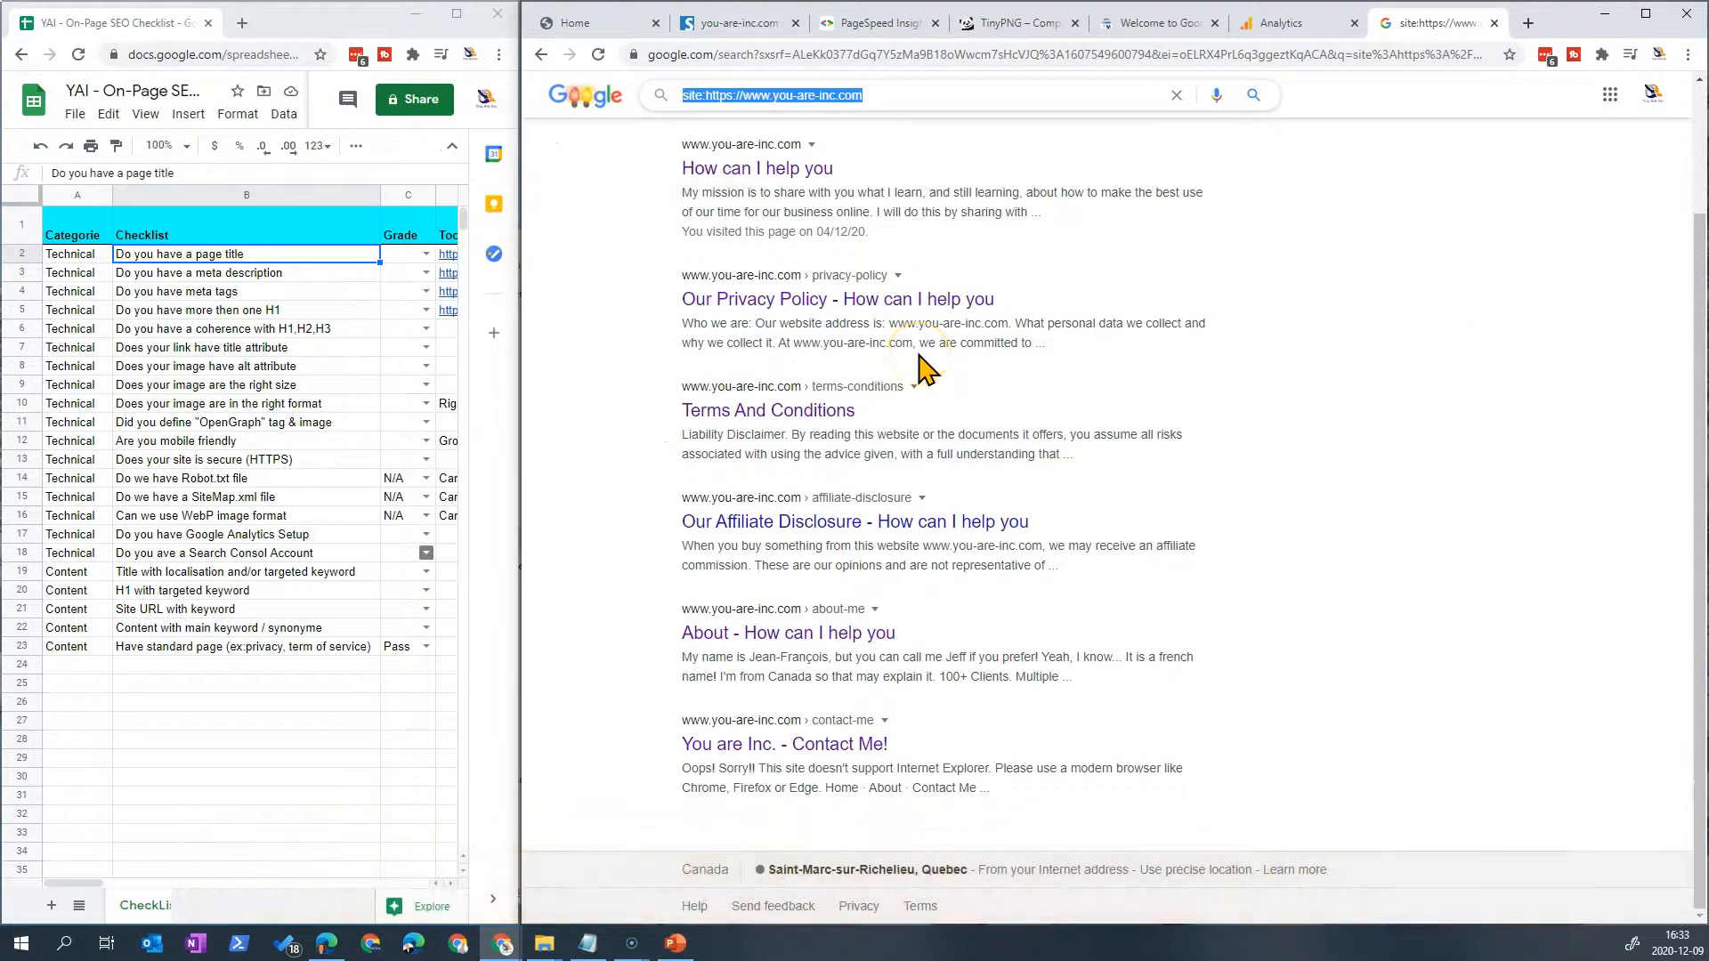
{"action": "scroll", "coordinate": [921, 370], "scroll_direction": "up", "scroll_amount": 2}
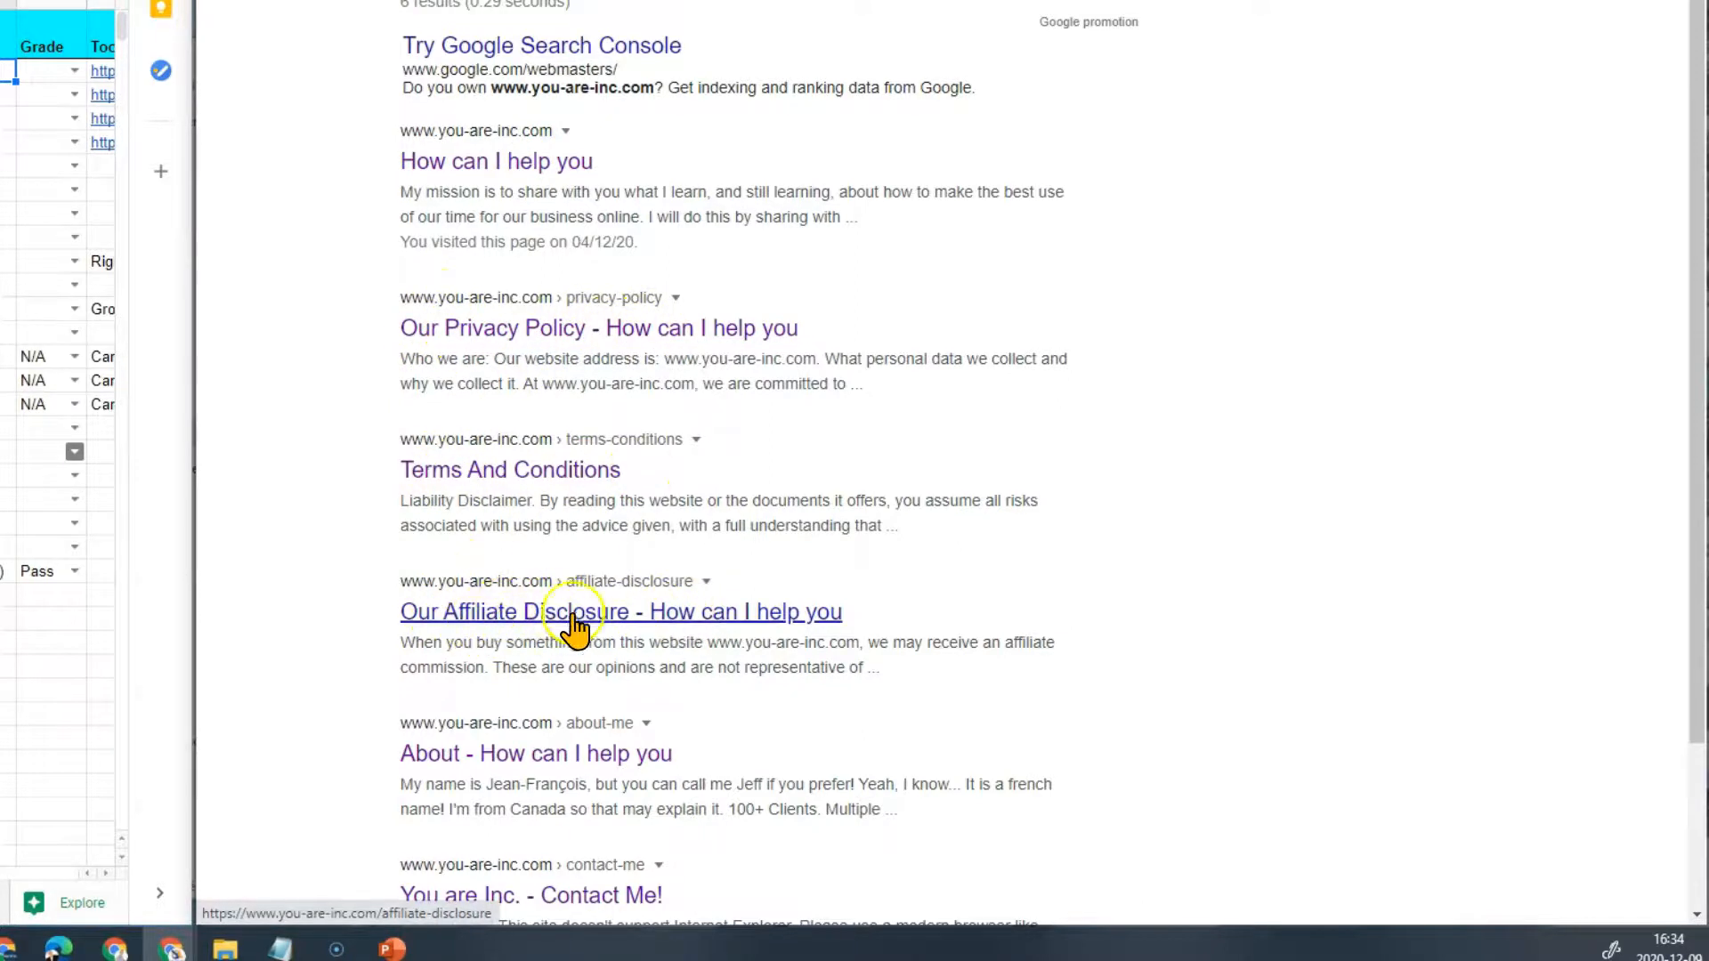
{"action": "scroll", "coordinate": [672, 695], "scroll_direction": "down", "scroll_amount": 2}
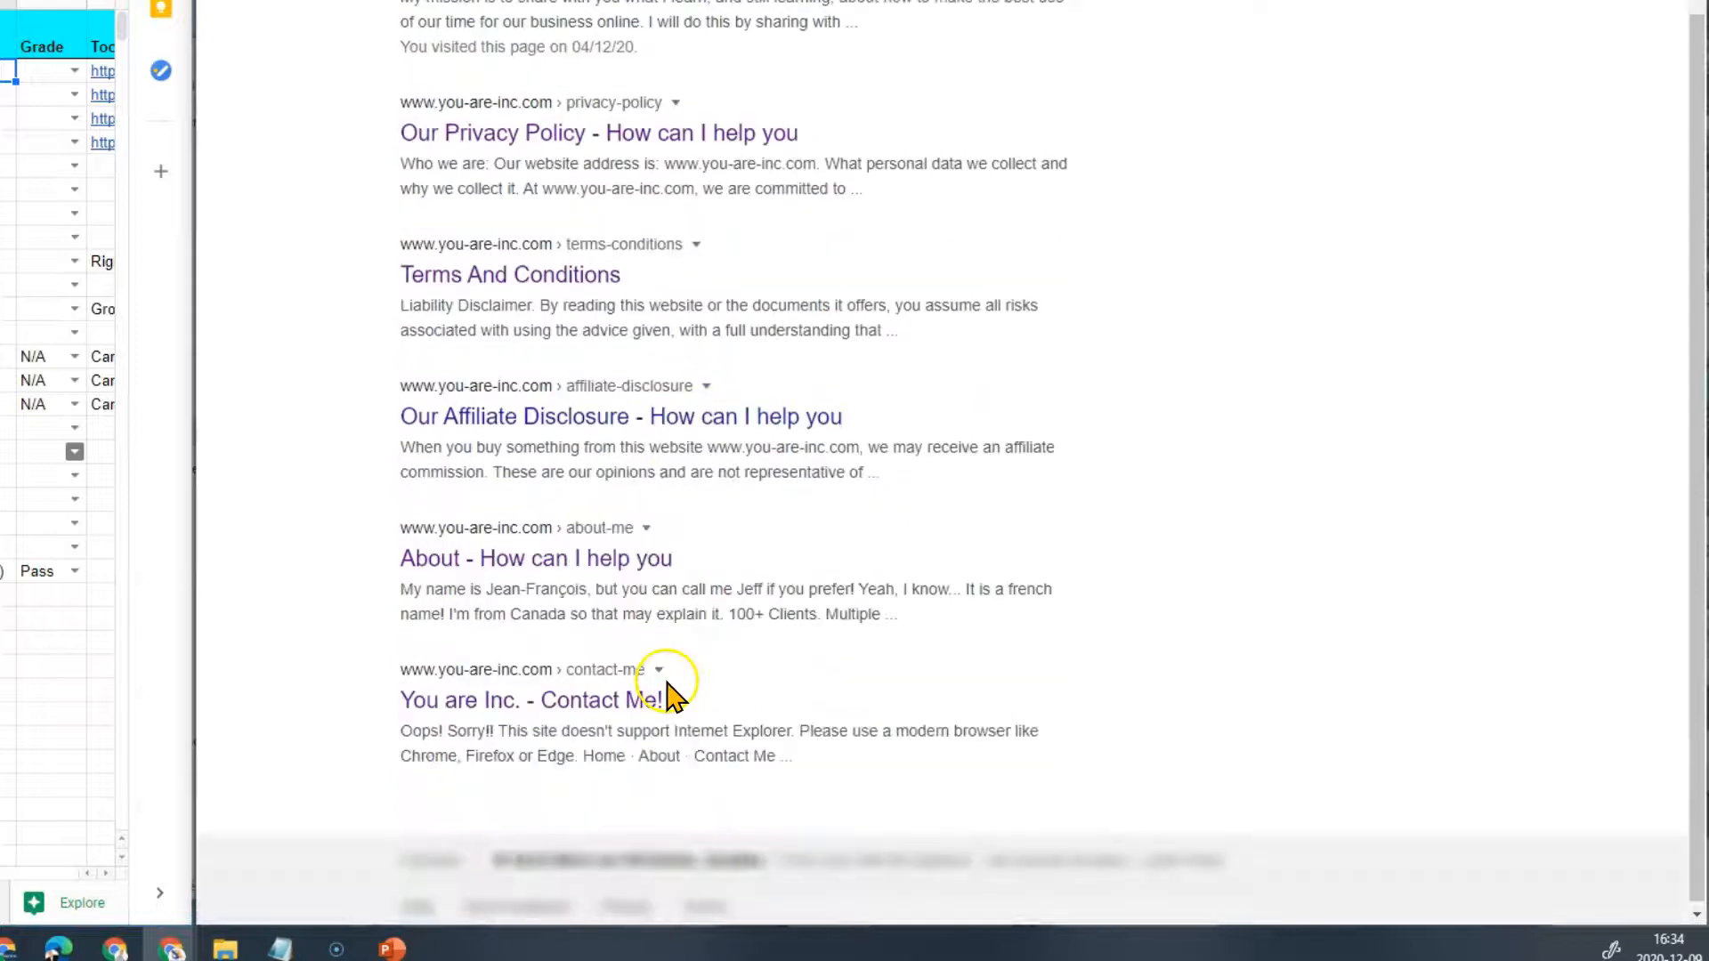
{"action": "scroll", "coordinate": [472, 681], "scroll_direction": "up", "scroll_amount": 2}
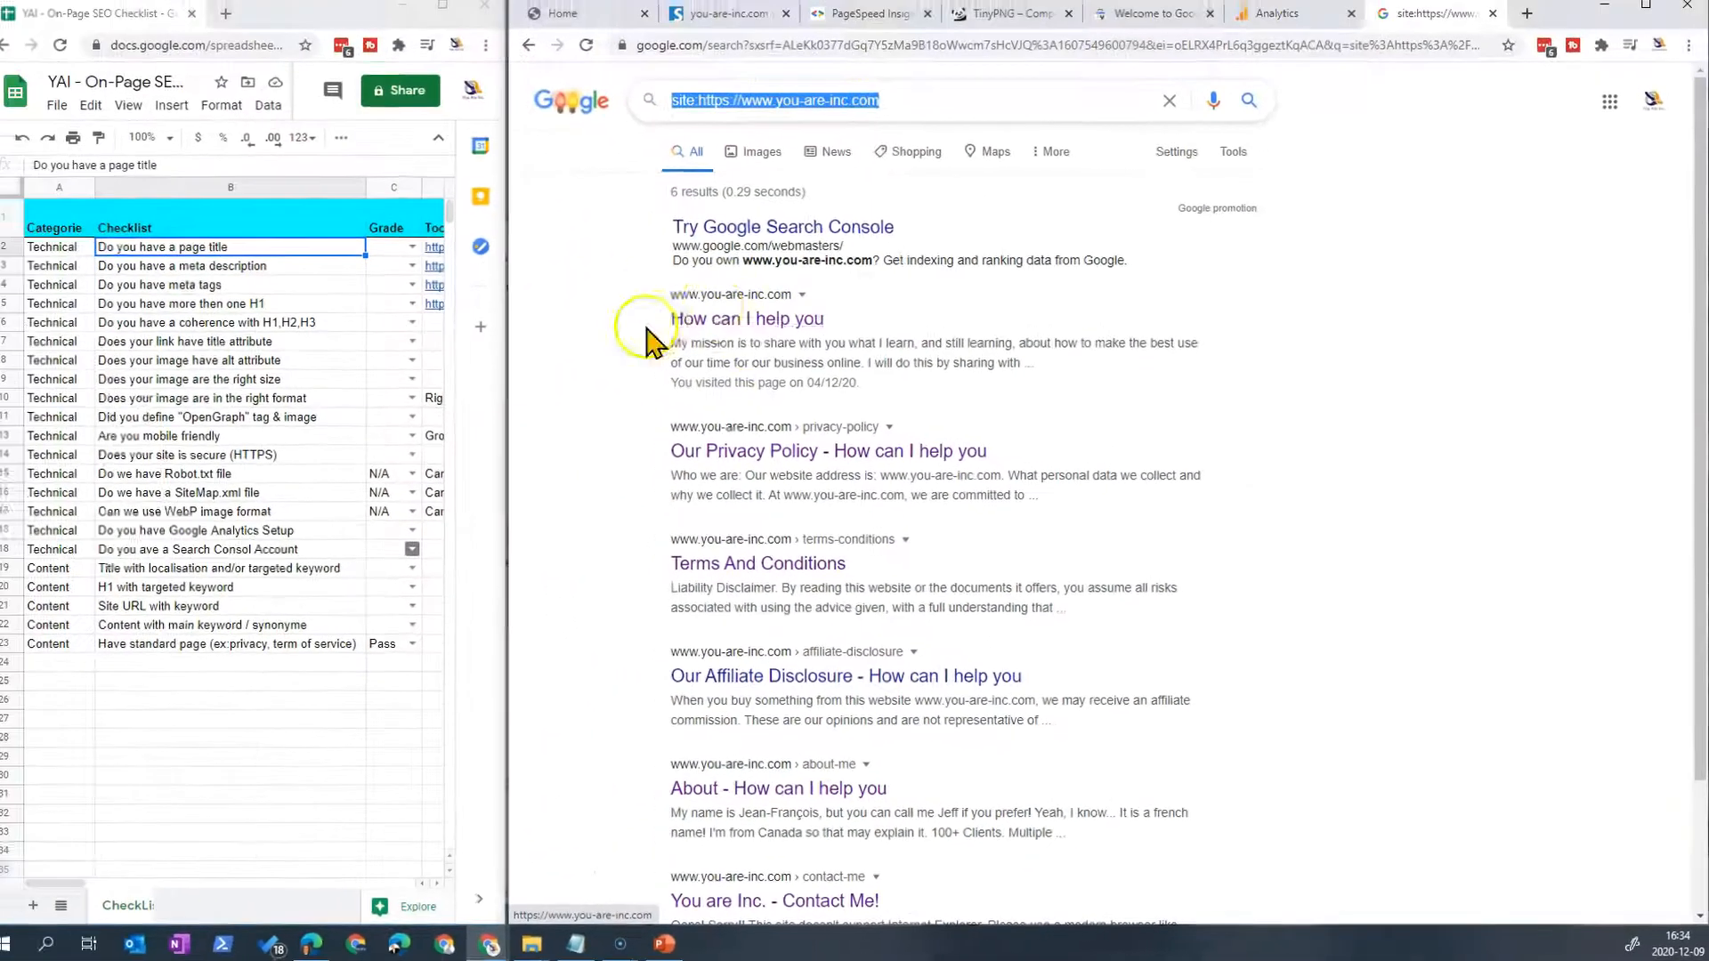
Step: On the site's home page, compare the "Welcome!" and "How can I help you ?" headings with the page title
{"action": "left_click", "coordinate": [575, 15]}
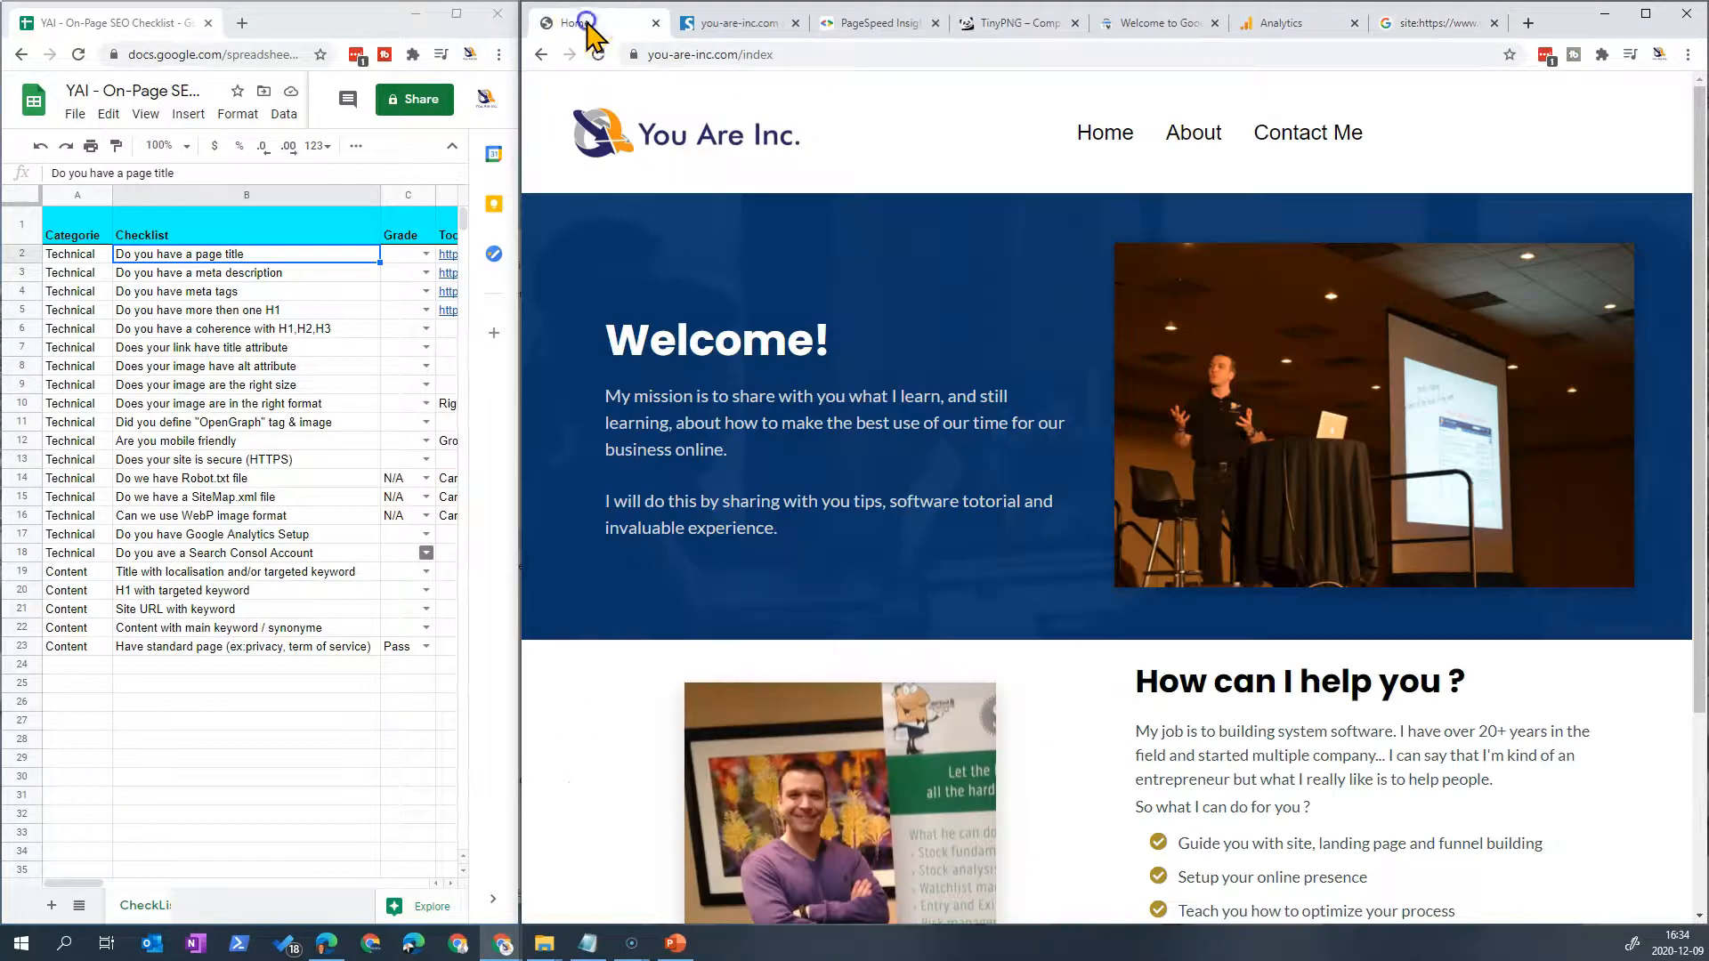
{"action": "left_click_drag", "start_coordinate": [1465, 681], "coordinate": [1080, 698]}
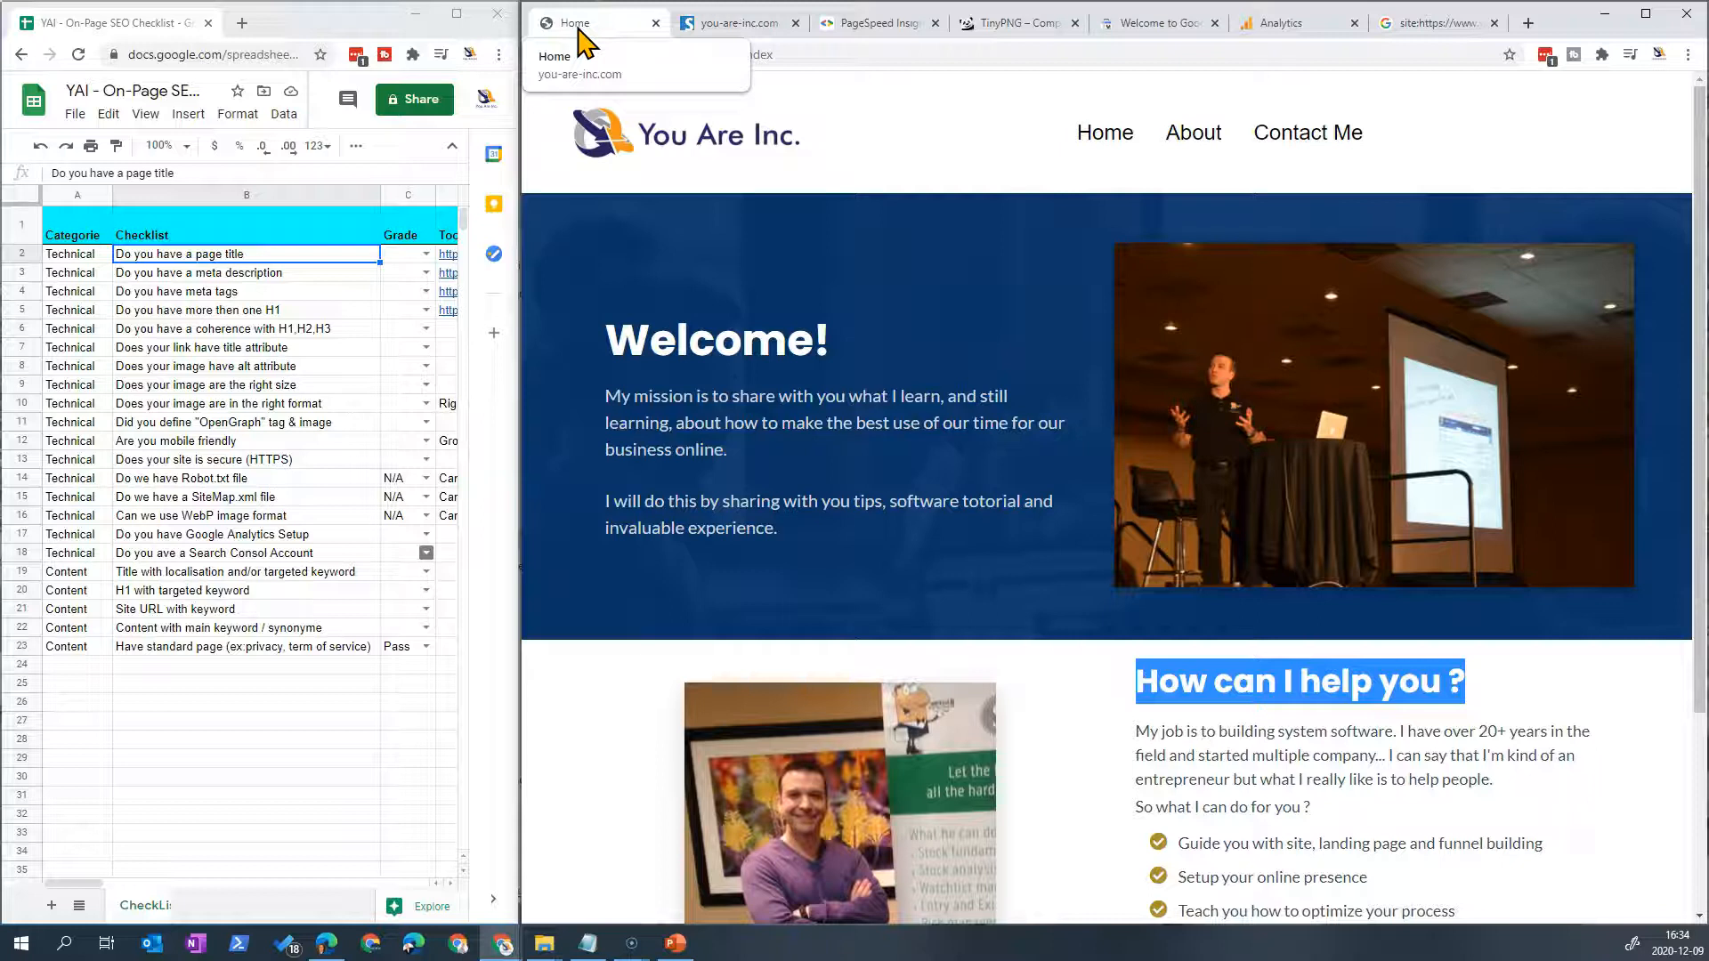
{"action": "left_click_drag", "start_coordinate": [847, 336], "coordinate": [601, 340]}
{"action": "left_click_drag", "start_coordinate": [1428, 676], "coordinate": [984, 658]}
{"action": "left_click", "coordinate": [872, 415]}
{"action": "left_click_drag", "start_coordinate": [854, 352], "coordinate": [593, 342]}
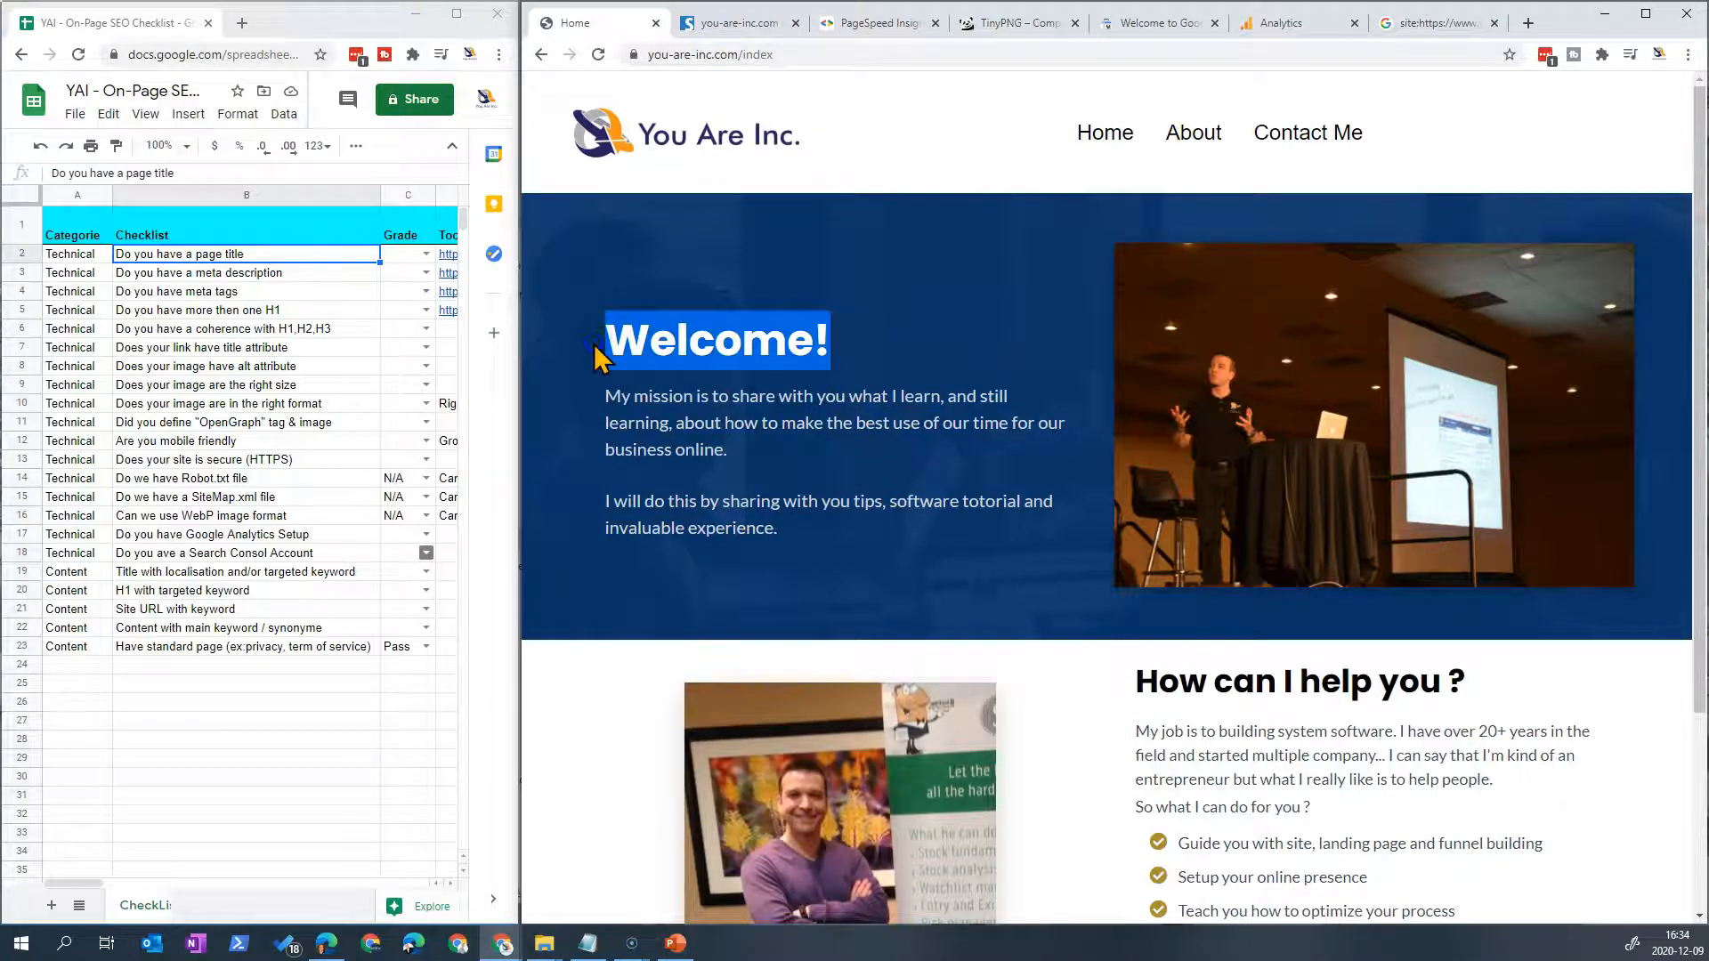
{"action": "left_click_drag", "start_coordinate": [1482, 681], "coordinate": [1134, 694]}
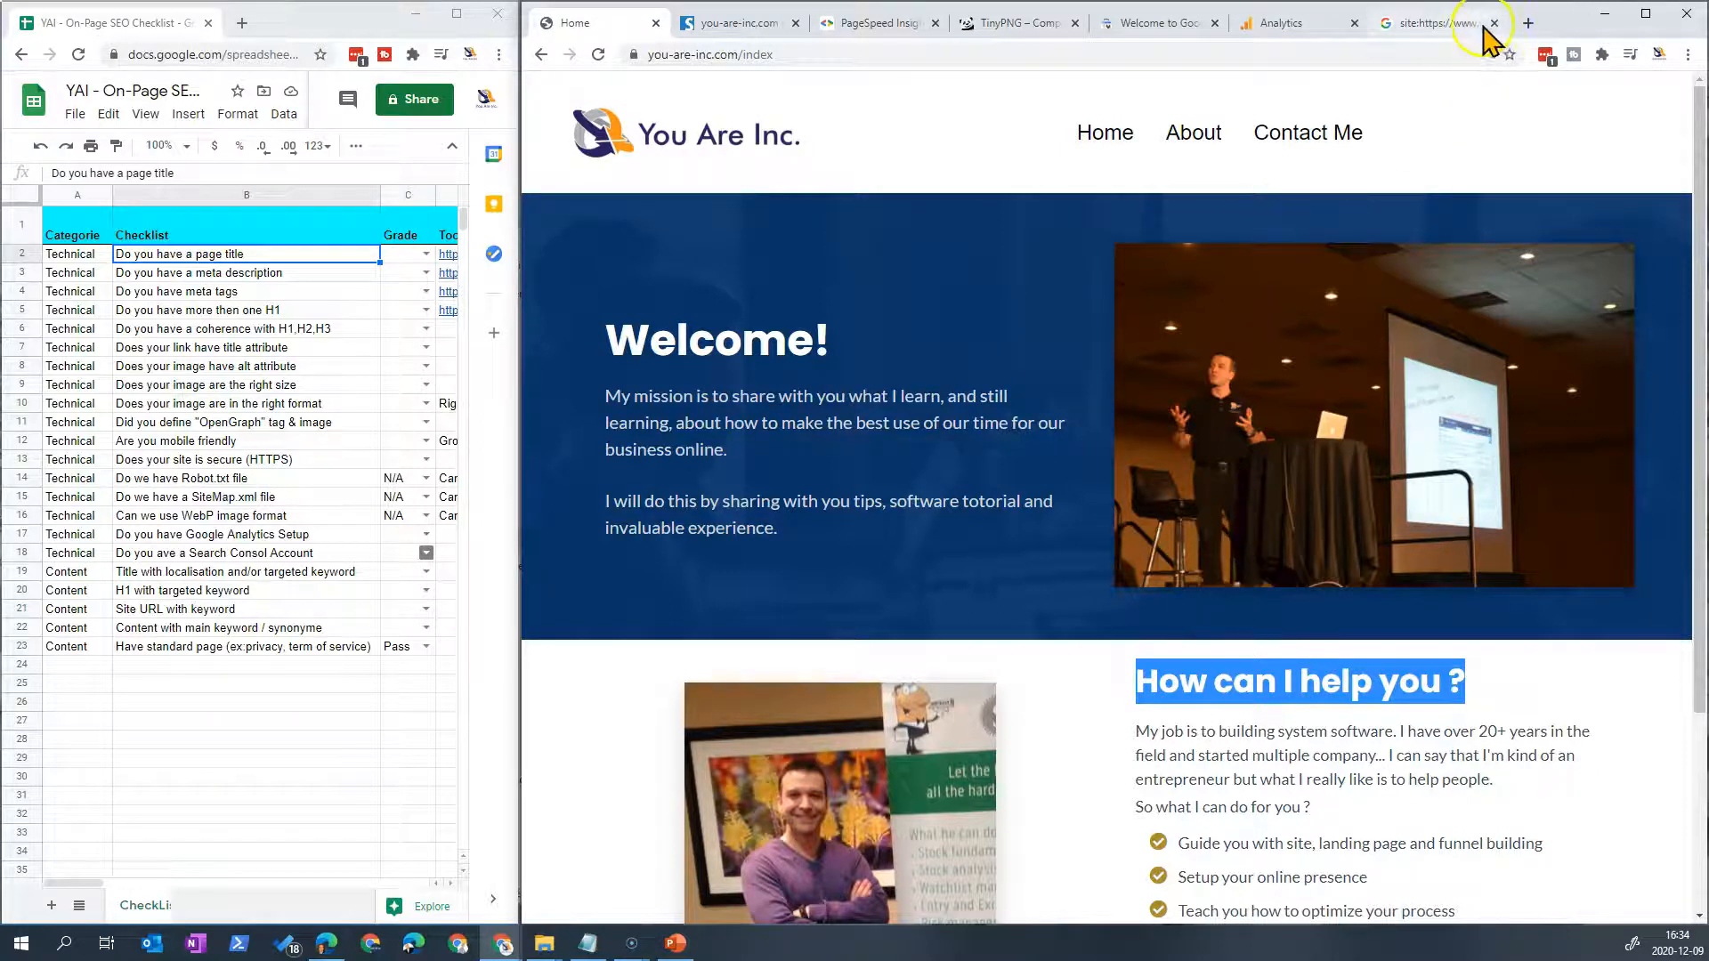
Step: Go back to the Google site search results and check each listed page's title, down to the contact page
{"action": "left_click", "coordinate": [1484, 29]}
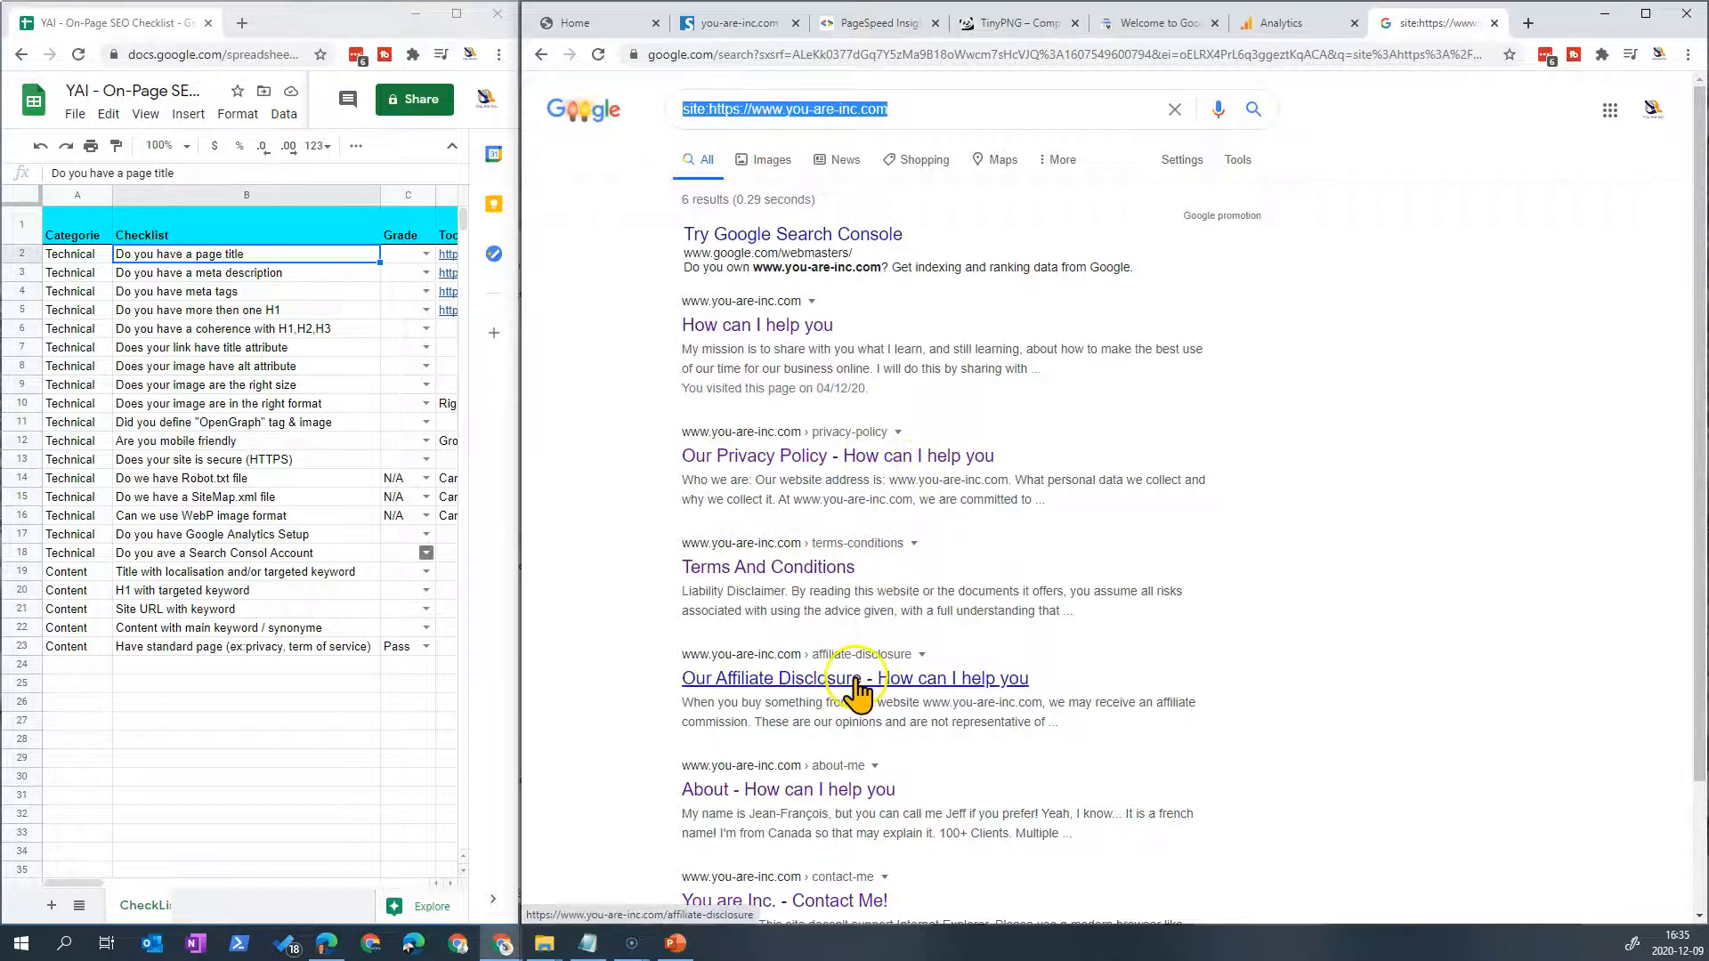
{"action": "scroll", "coordinate": [854, 704], "scroll_direction": "down", "scroll_amount": 2}
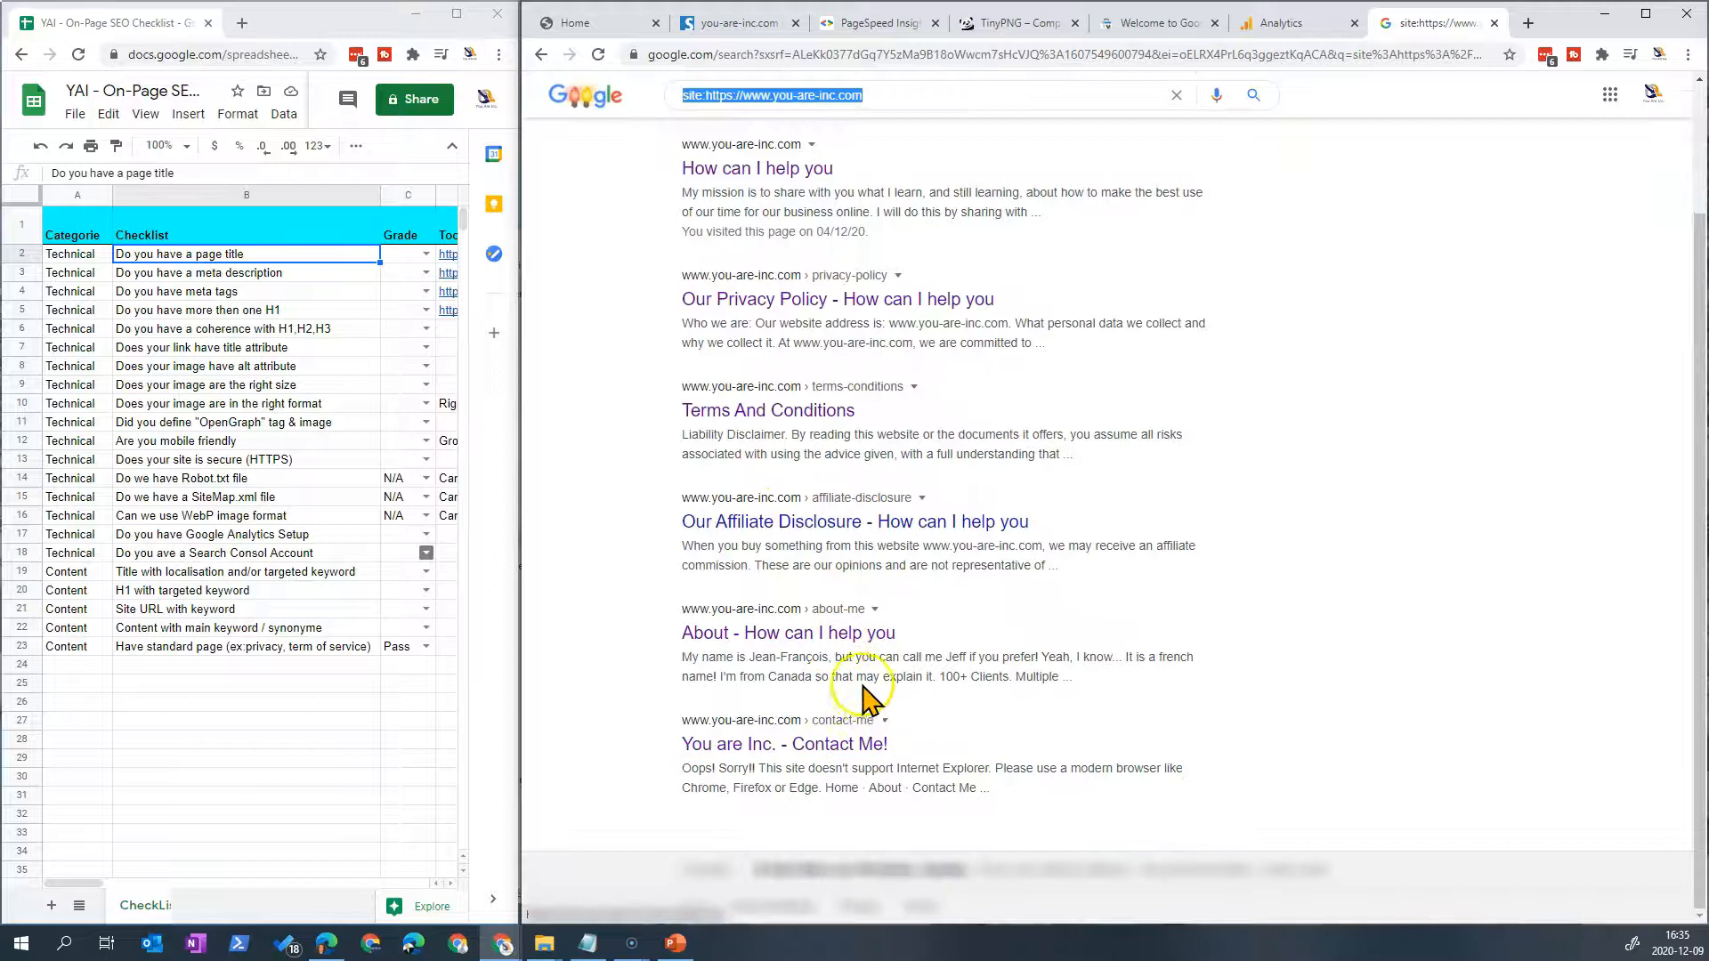
{"action": "scroll", "coordinate": [886, 752], "scroll_direction": "up", "scroll_amount": 2}
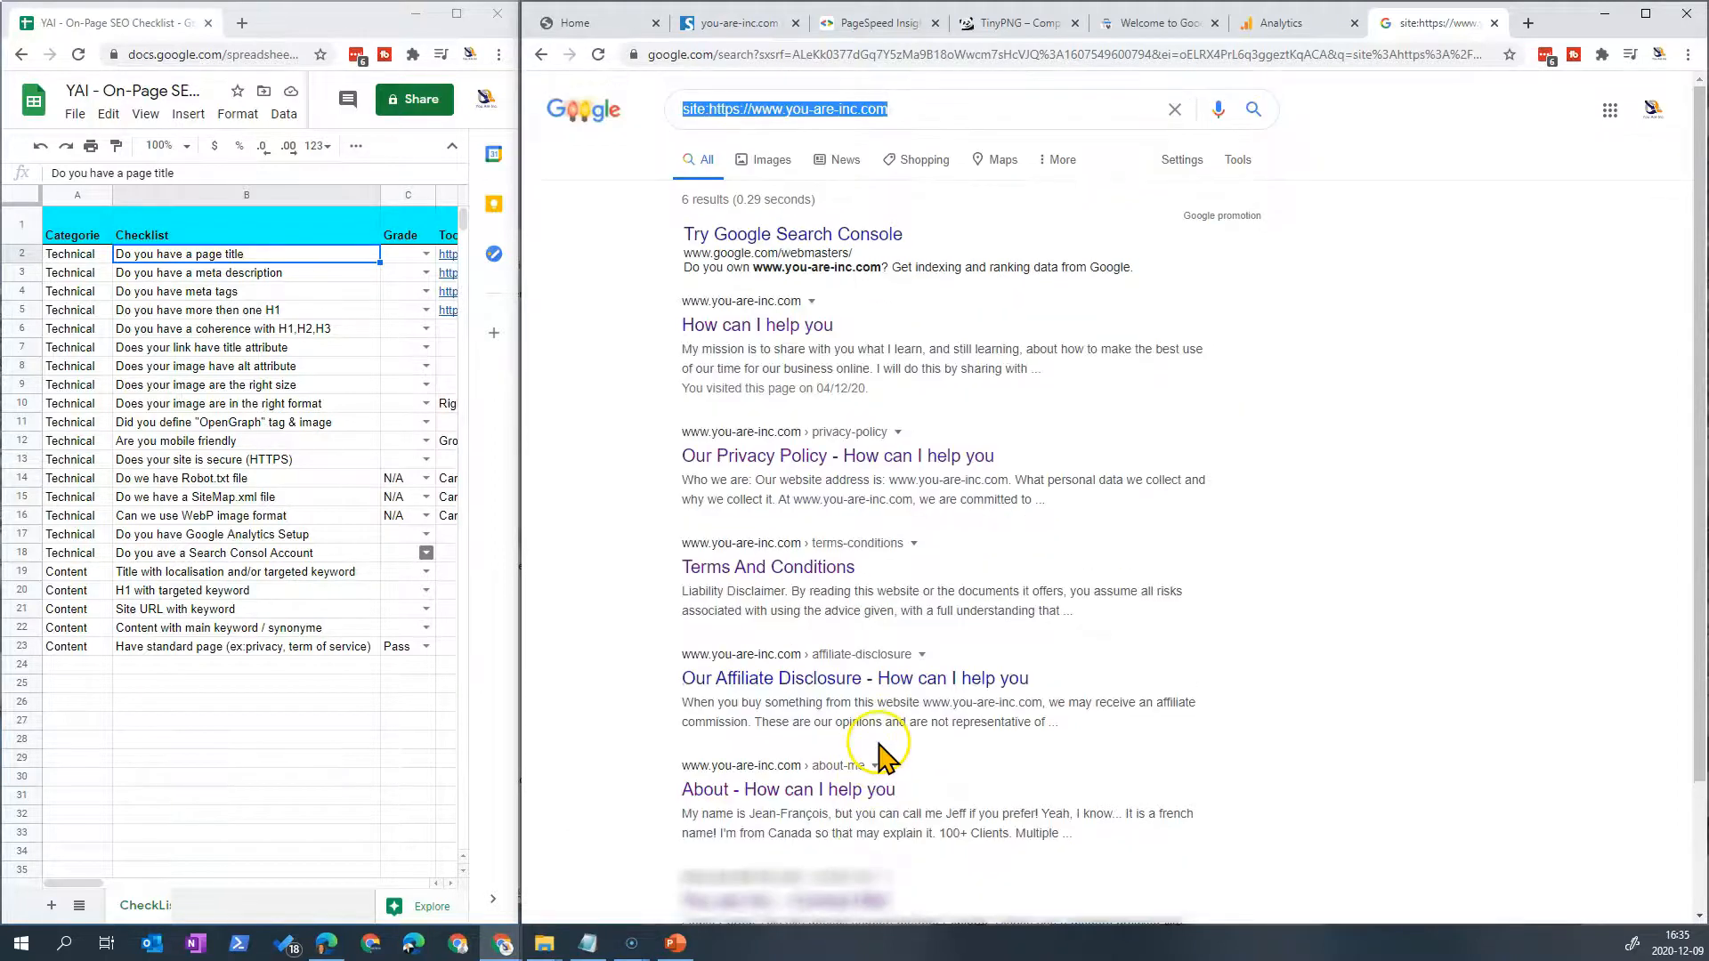
{"action": "scroll", "coordinate": [899, 699], "scroll_direction": "down", "scroll_amount": 2}
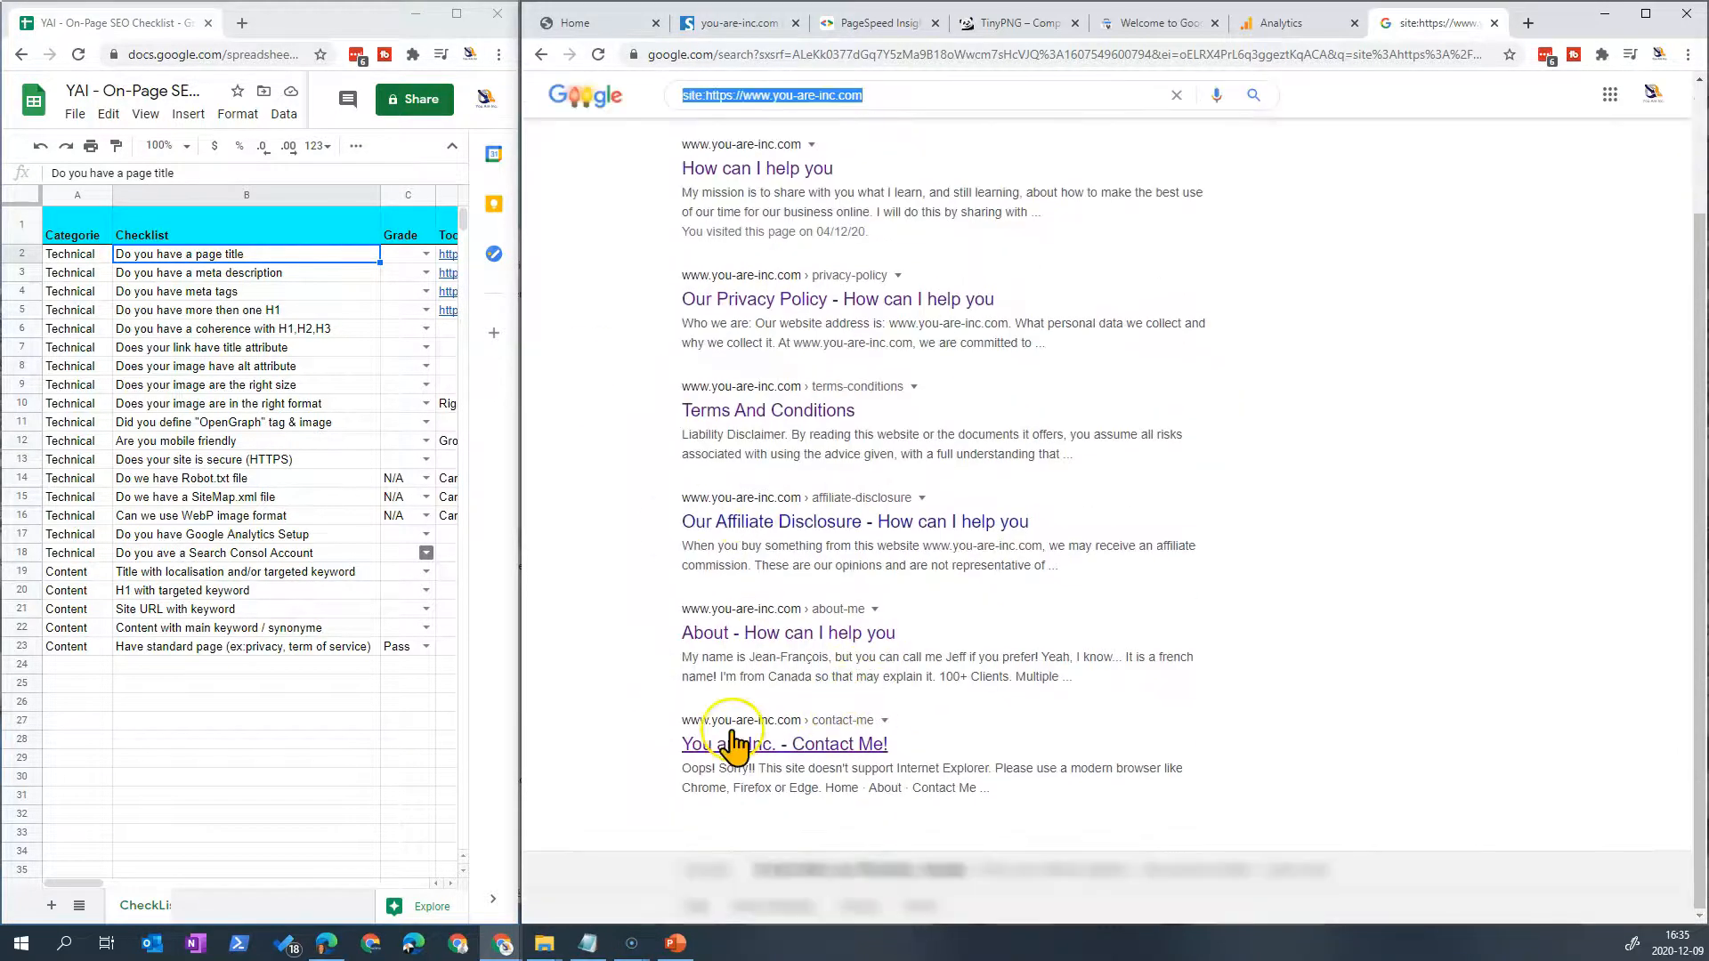
{"action": "scroll", "coordinate": [855, 641], "scroll_direction": "up", "scroll_amount": 2}
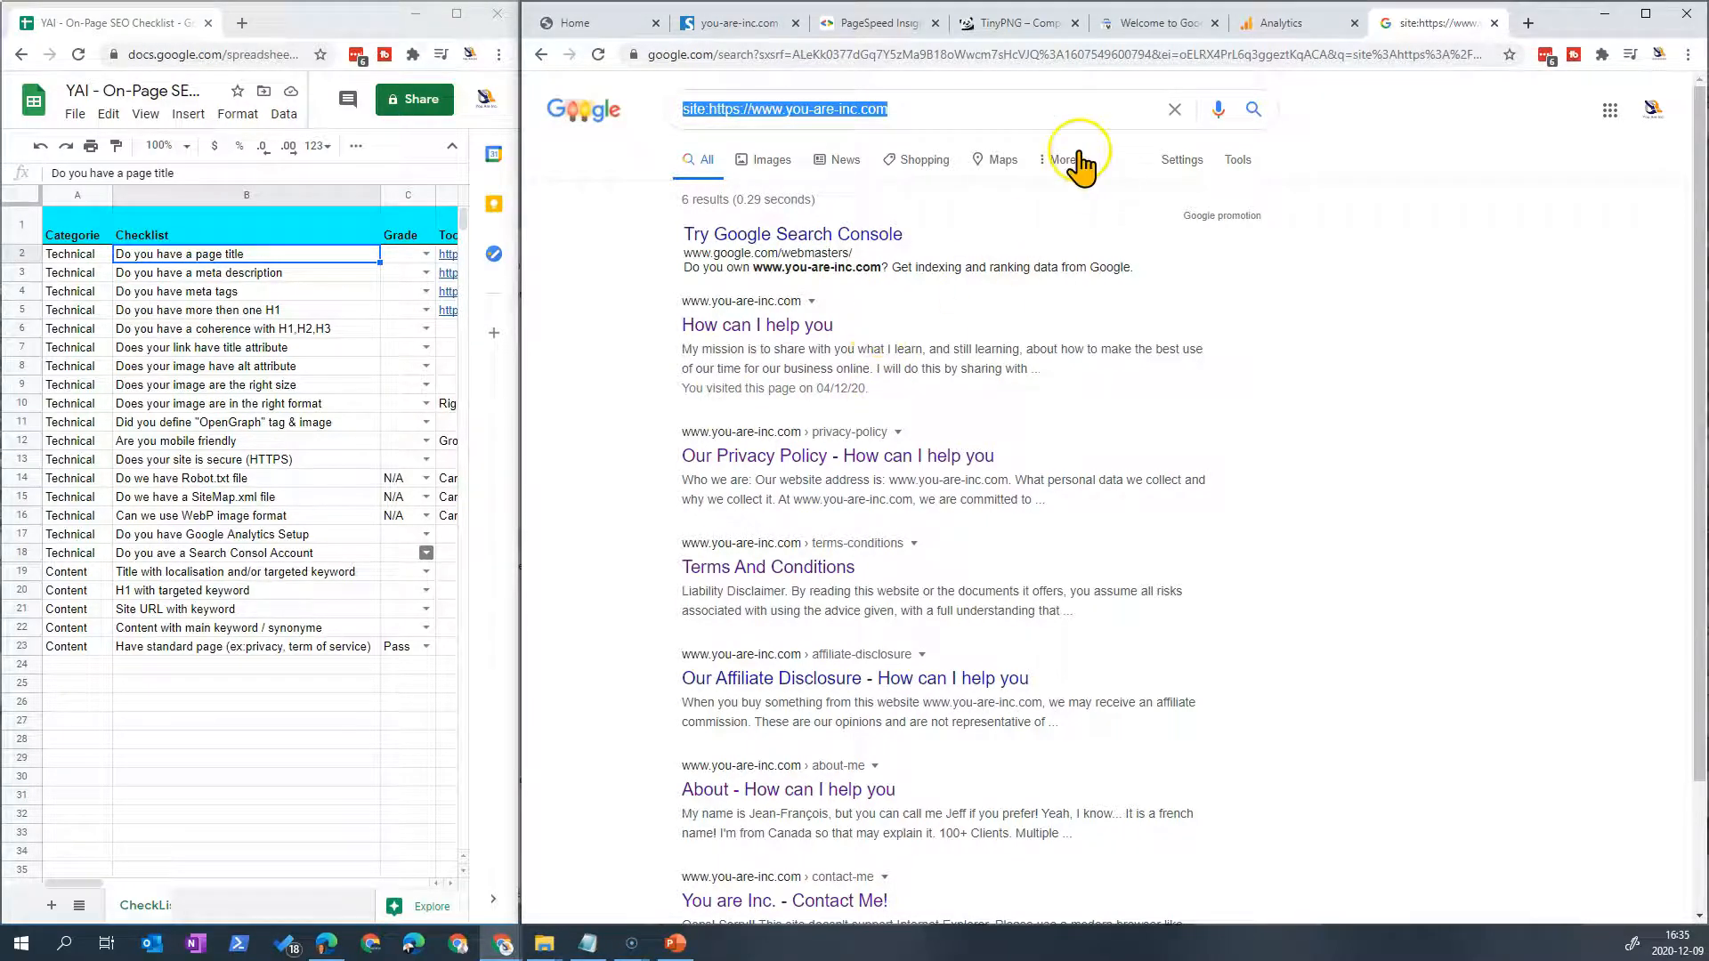
Step: Revisit the website's home page, and review the analysed address, overview scores and improvement task list in the Seobility SEO Checker report
{"action": "left_click", "coordinate": [599, 23]}
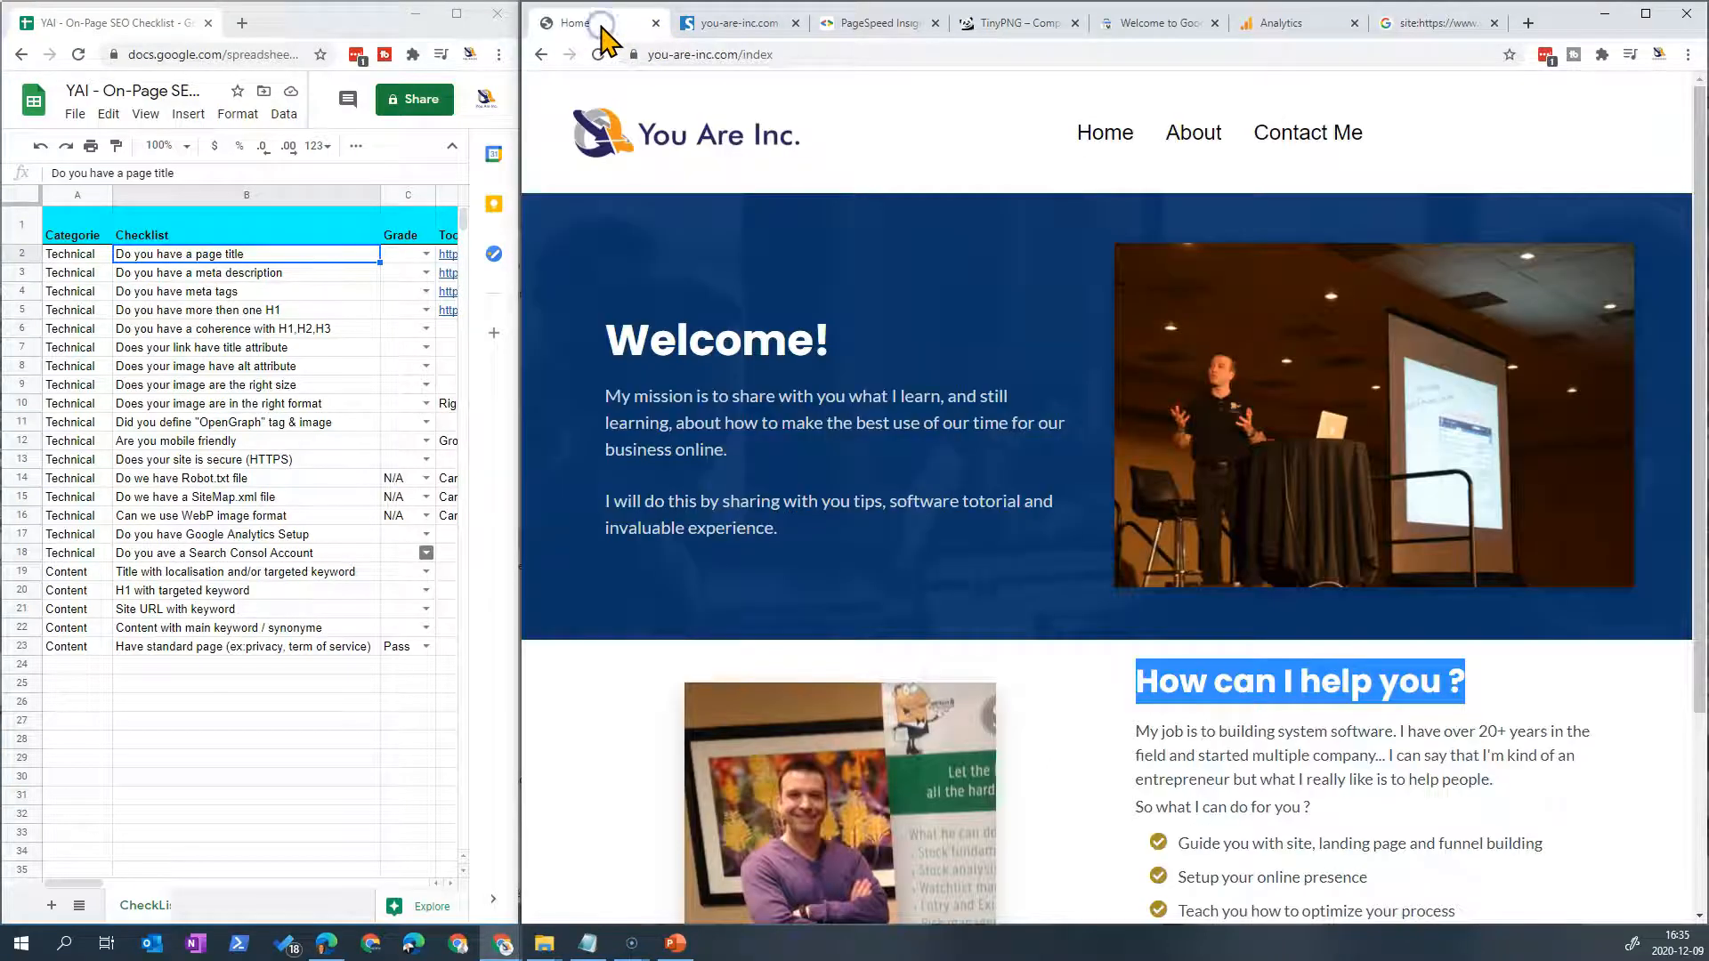
{"action": "left_click", "coordinate": [1080, 373]}
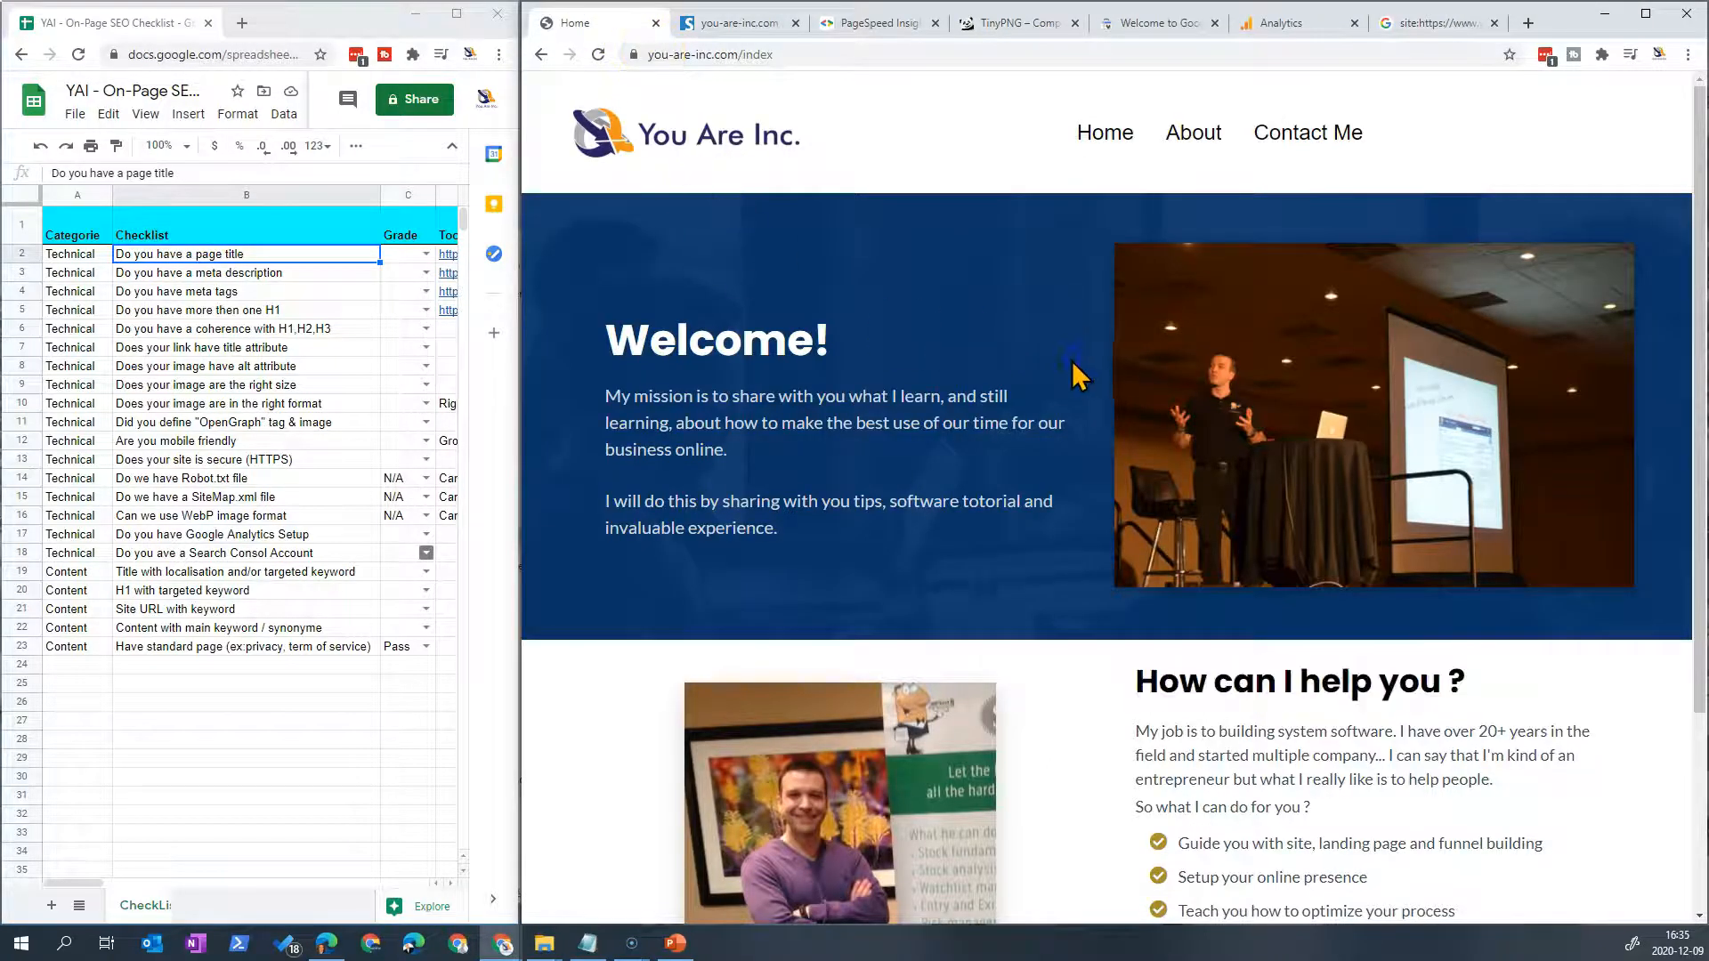
{"action": "left_click", "coordinate": [754, 33]}
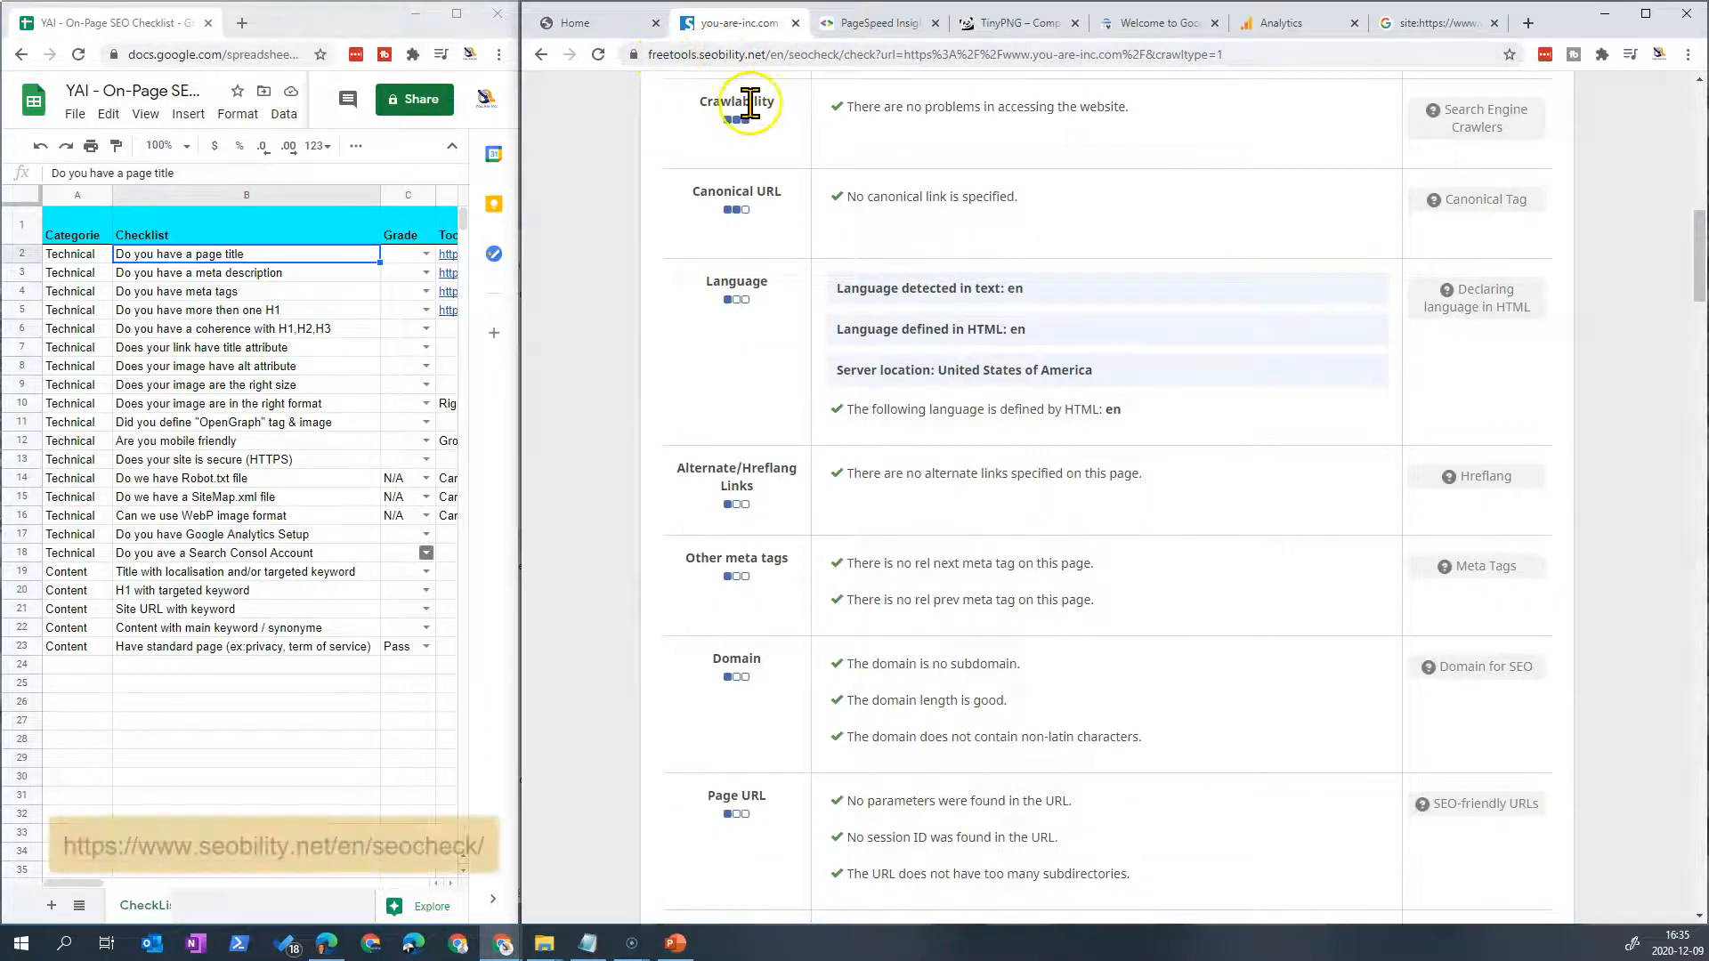
{"action": "scroll", "coordinate": [761, 302], "scroll_direction": "up", "scroll_amount": 7}
{"action": "scroll", "coordinate": [761, 302], "scroll_direction": "up", "scroll_amount": 6}
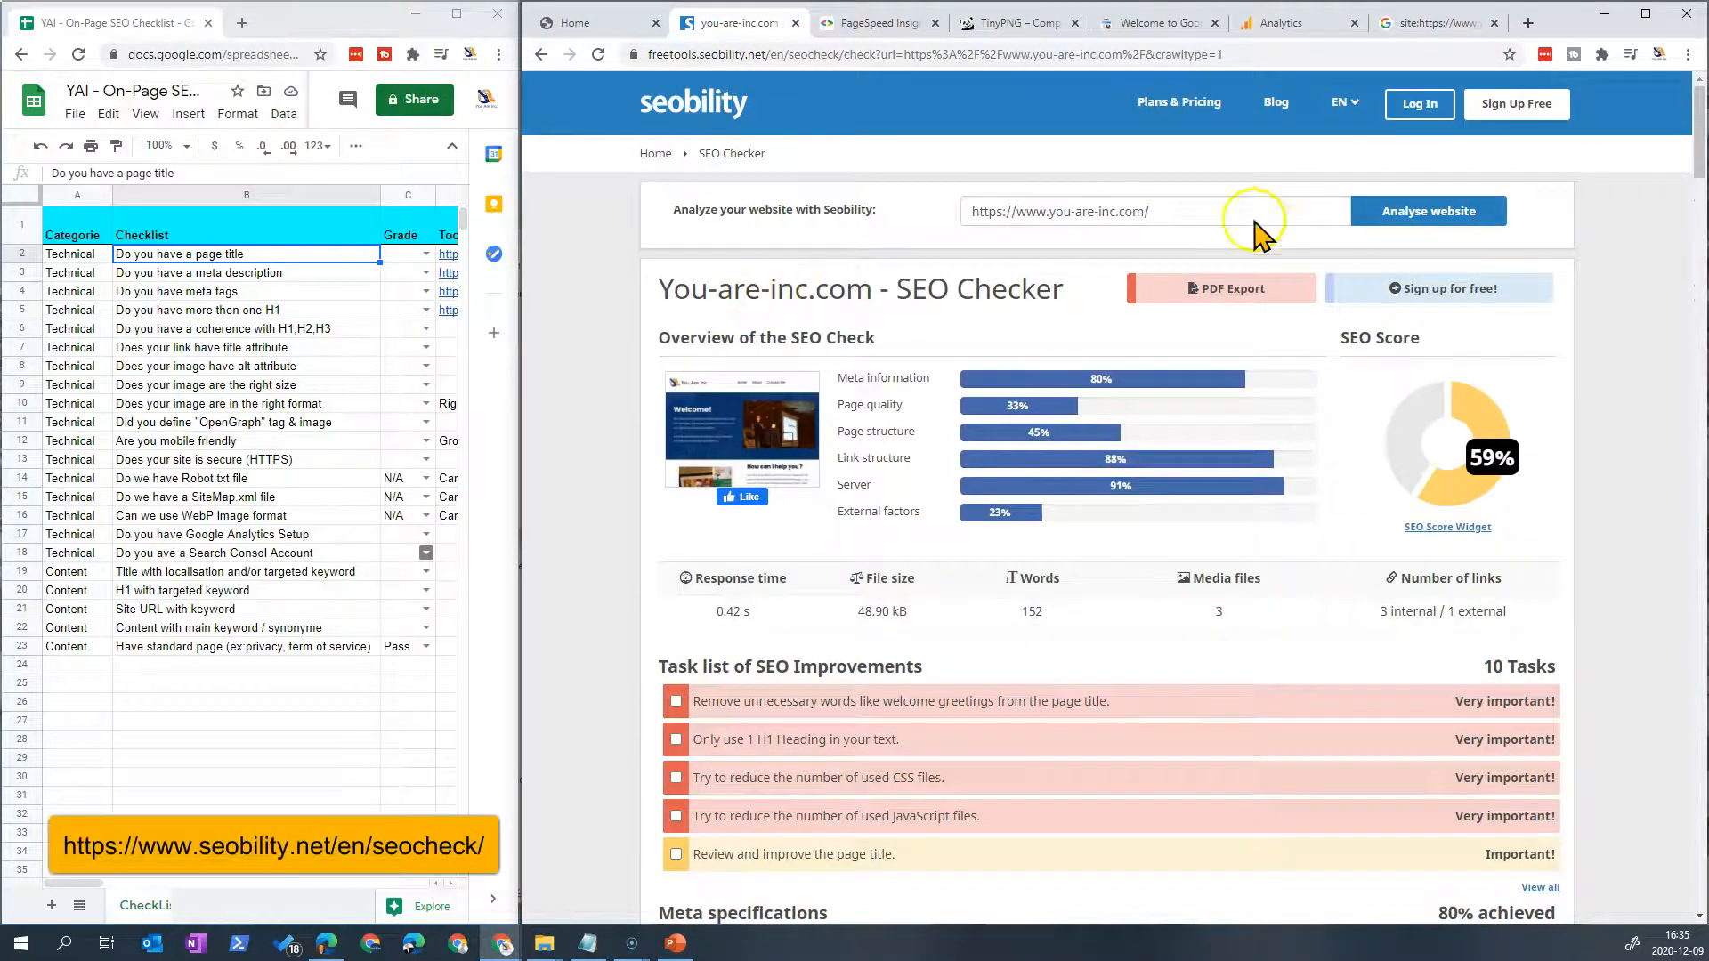
{"action": "left_click", "coordinate": [1178, 207]}
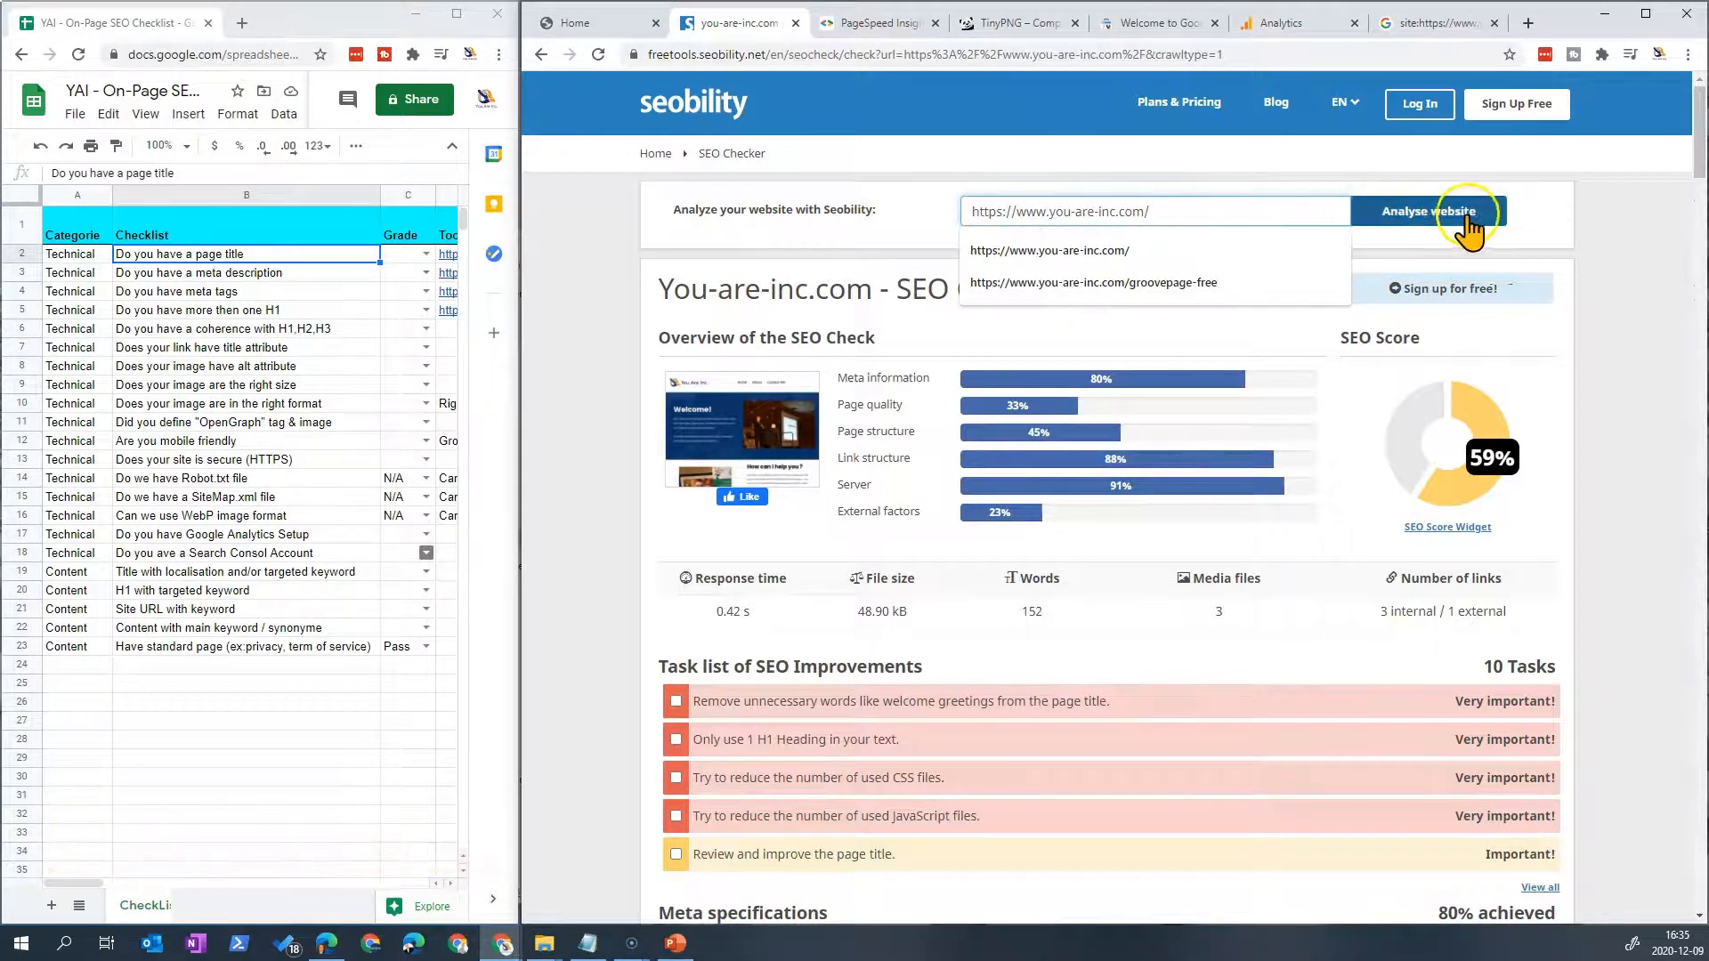
{"action": "left_click", "coordinate": [1598, 227]}
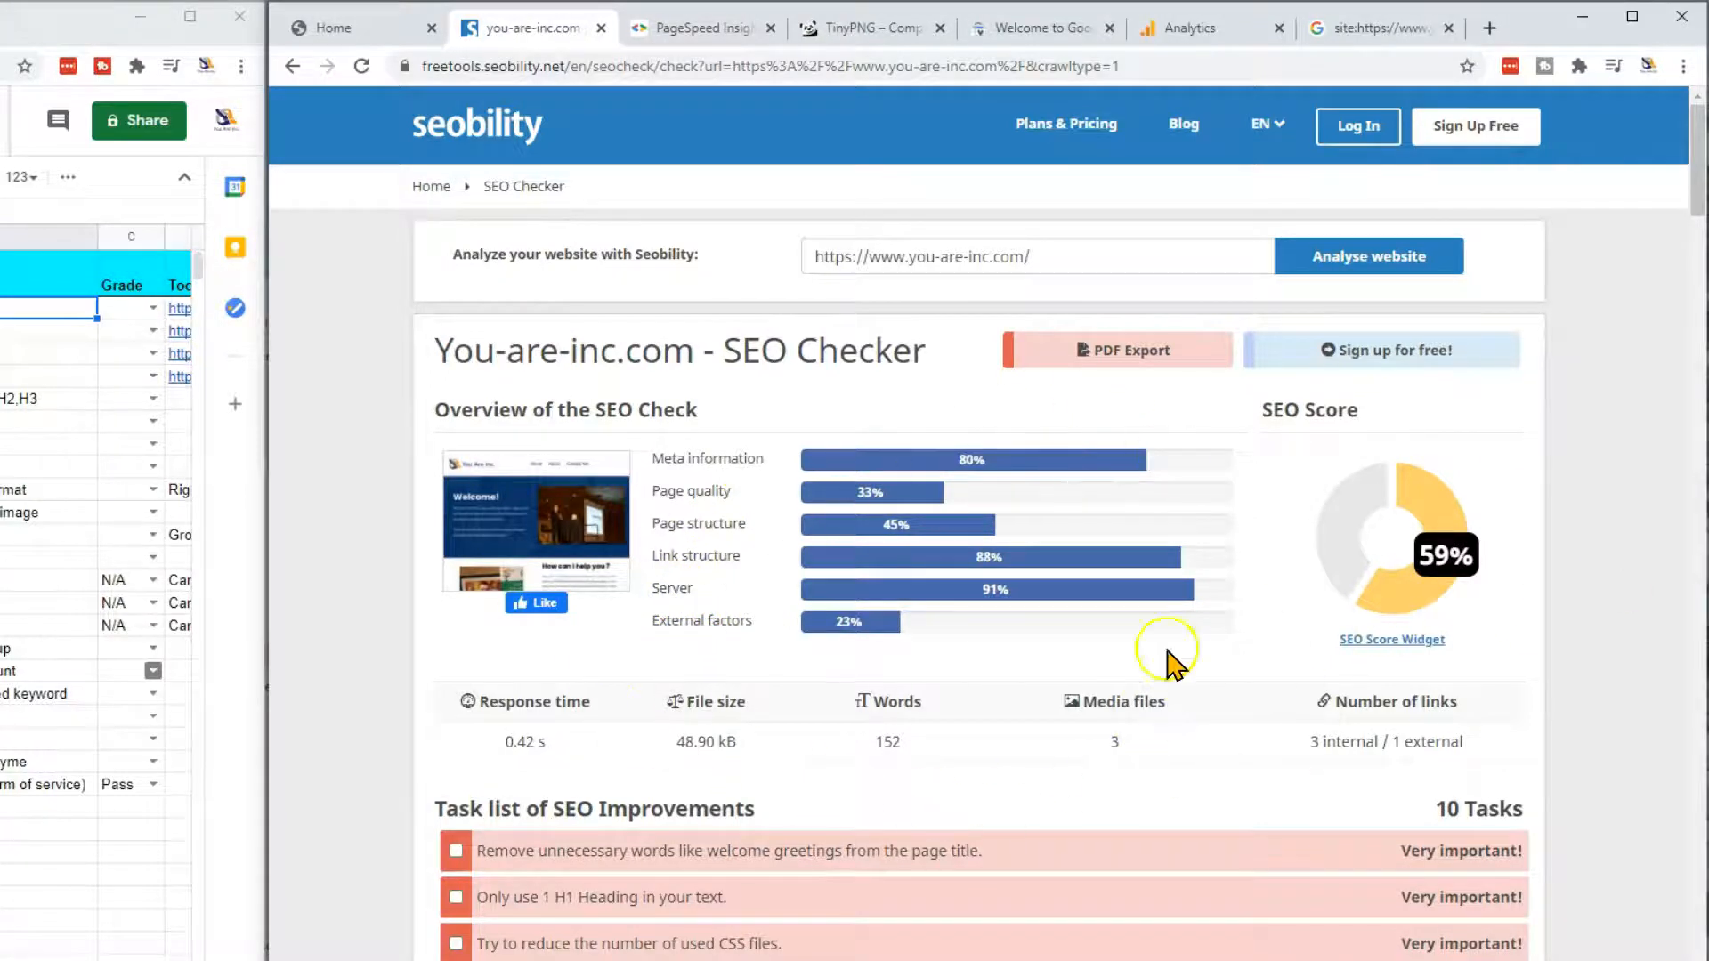
{"action": "scroll", "coordinate": [889, 630], "scroll_direction": "down", "scroll_amount": 3}
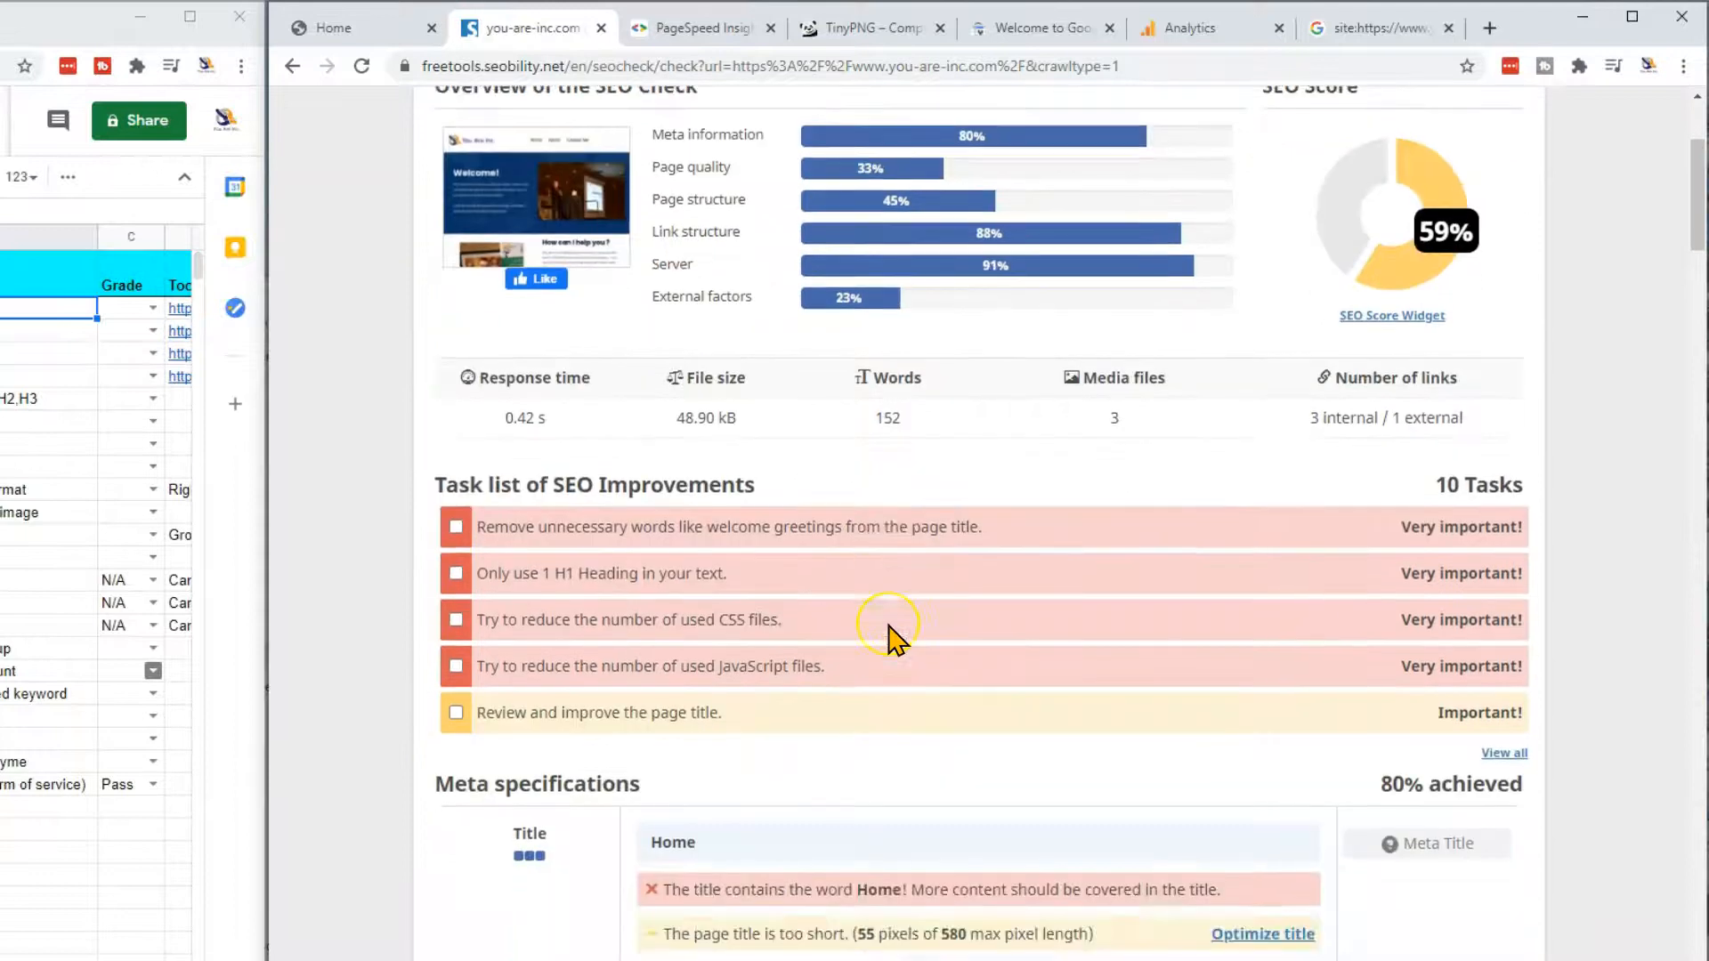
{"action": "scroll", "coordinate": [889, 629], "scroll_direction": "down", "scroll_amount": 1}
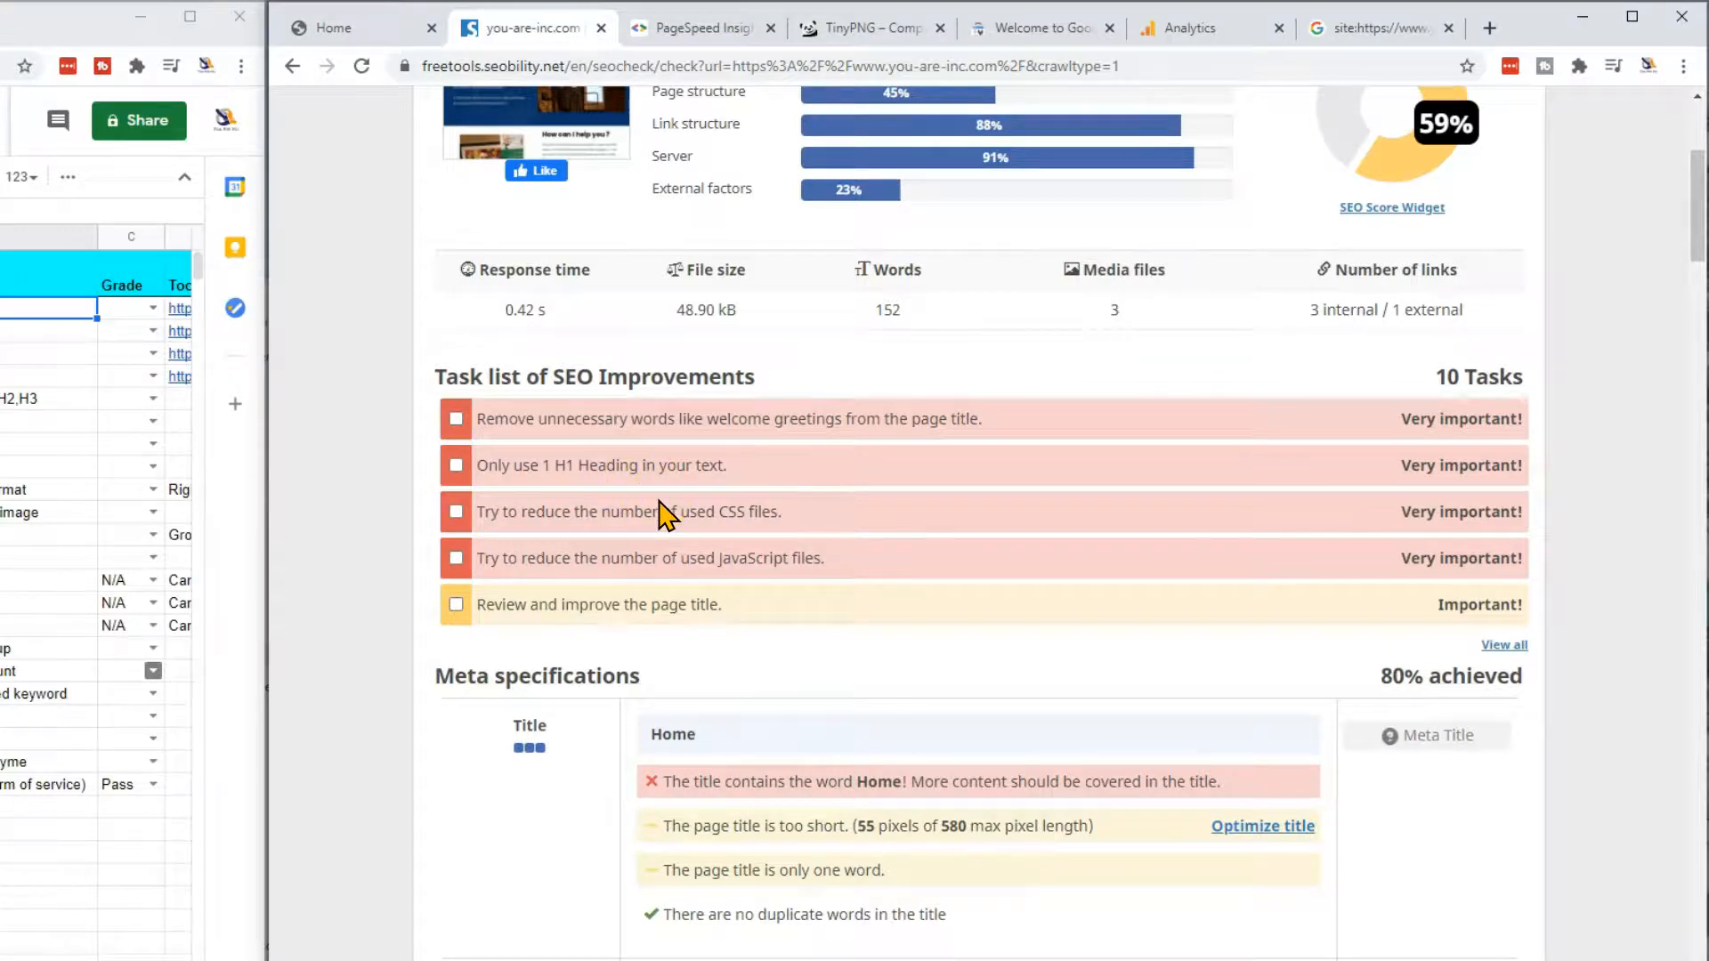
Step: Mark the tasks for reducing the number of CSS files and JavaScript files as done in the SEO improvements list
{"action": "left_click", "coordinate": [639, 459]}
{"action": "left_click", "coordinate": [455, 512]}
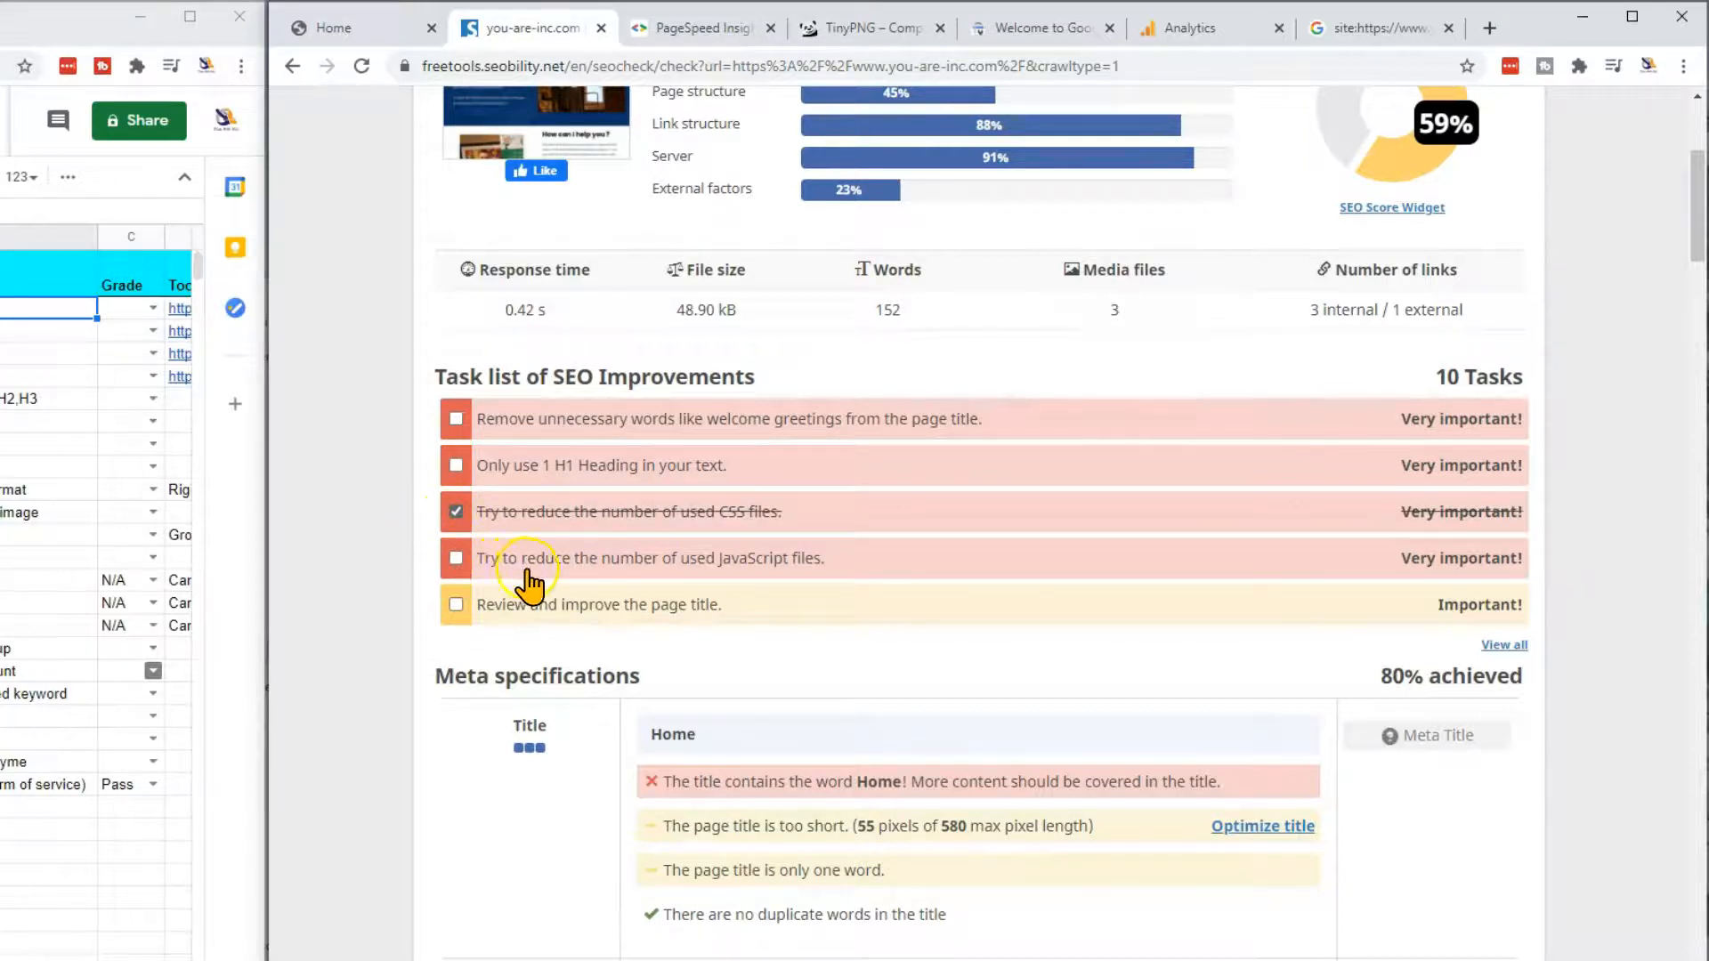
{"action": "left_click", "coordinate": [456, 559]}
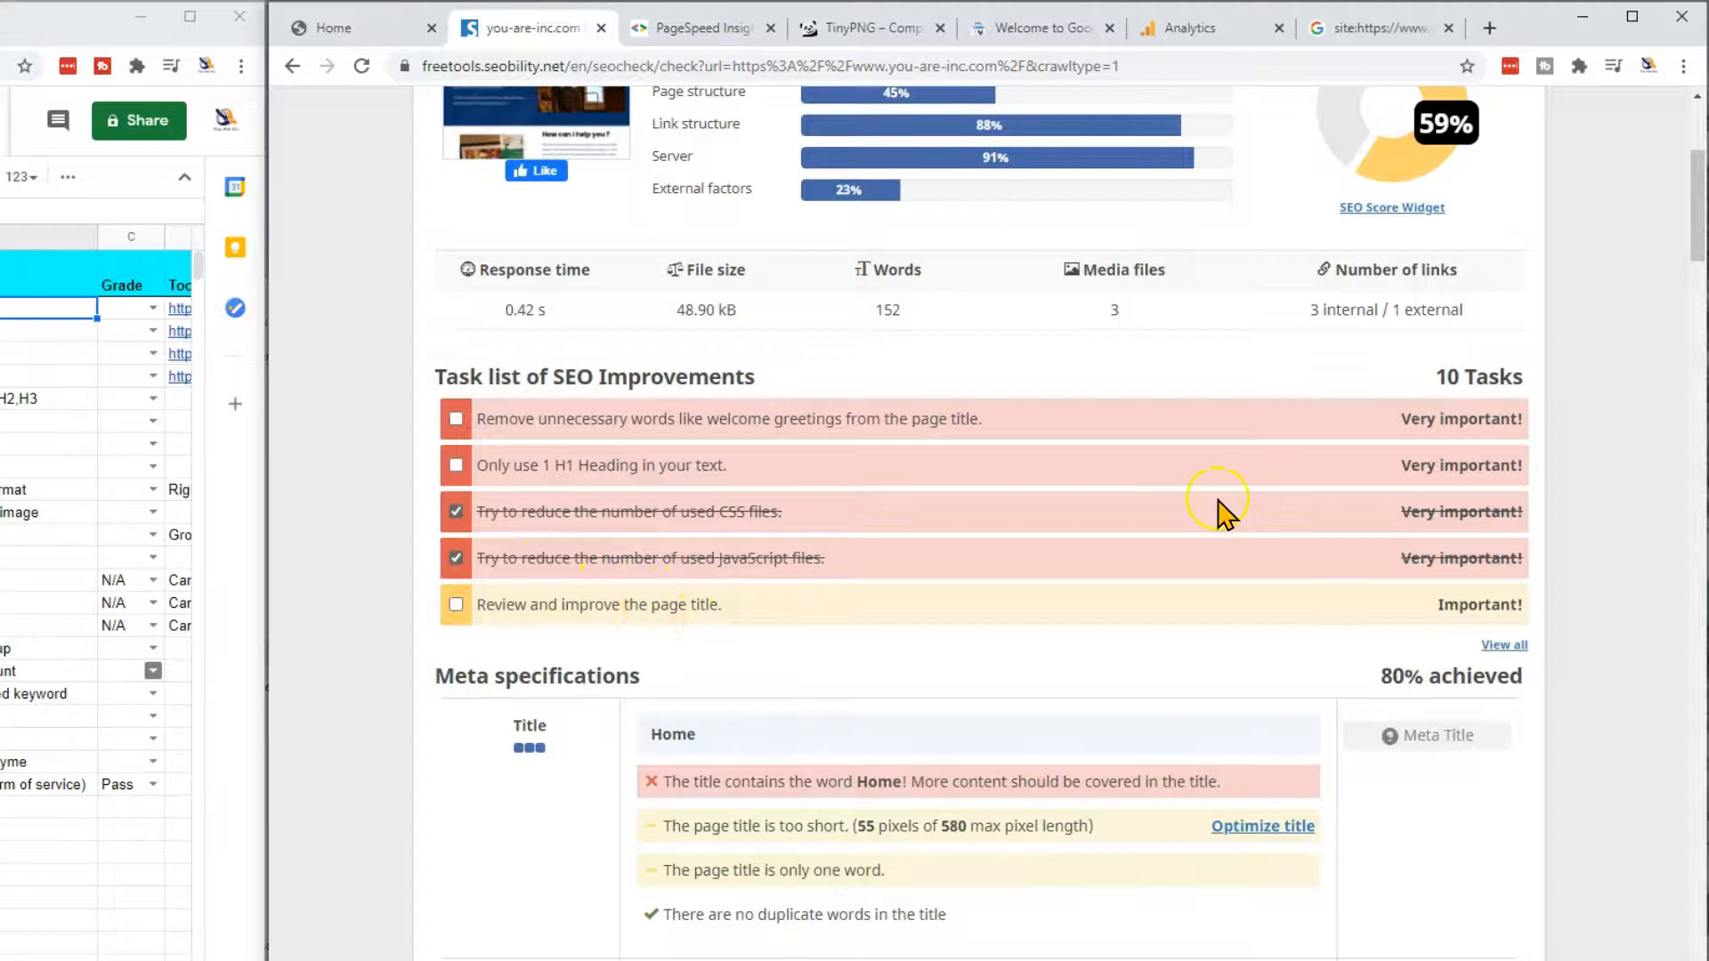
Step: Examine the Title findings under Meta specifications, highlighting the remarks on title length, the word Home and the pixel count
{"action": "scroll", "coordinate": [997, 523], "scroll_direction": "down", "scroll_amount": 2}
{"action": "scroll", "coordinate": [992, 525], "scroll_direction": "down", "scroll_amount": 3}
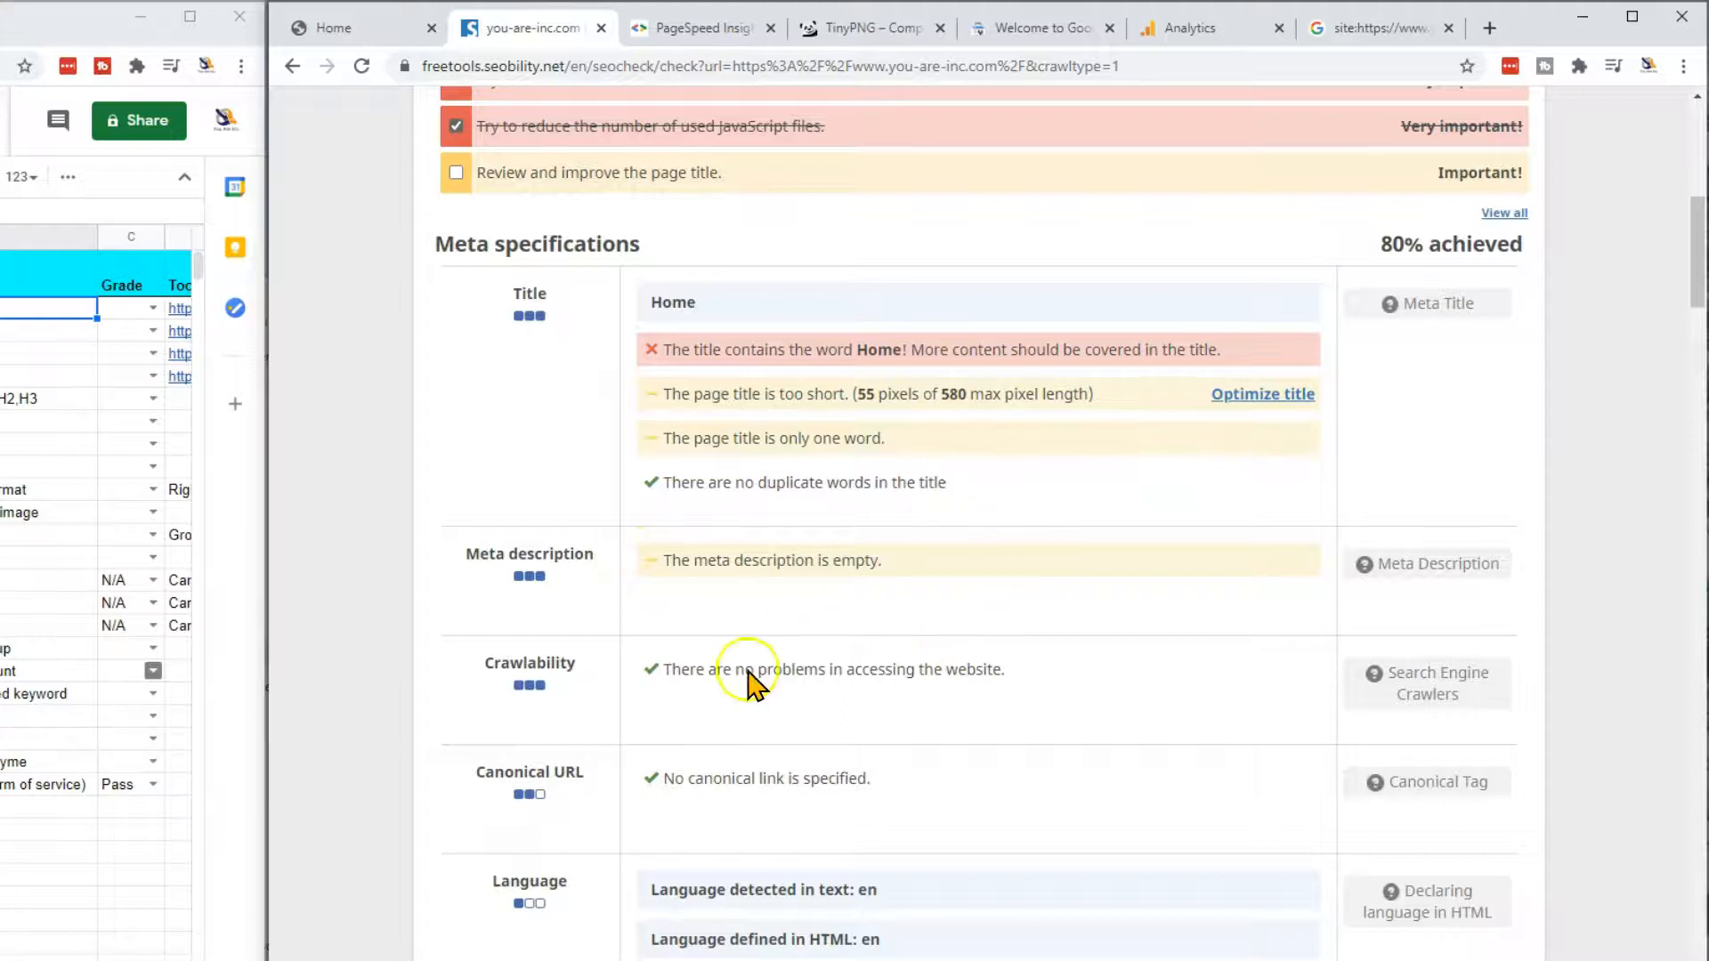
{"action": "left_click", "coordinate": [771, 734]}
{"action": "left_click", "coordinate": [723, 396]}
{"action": "left_click_drag", "start_coordinate": [723, 396], "coordinate": [843, 396]}
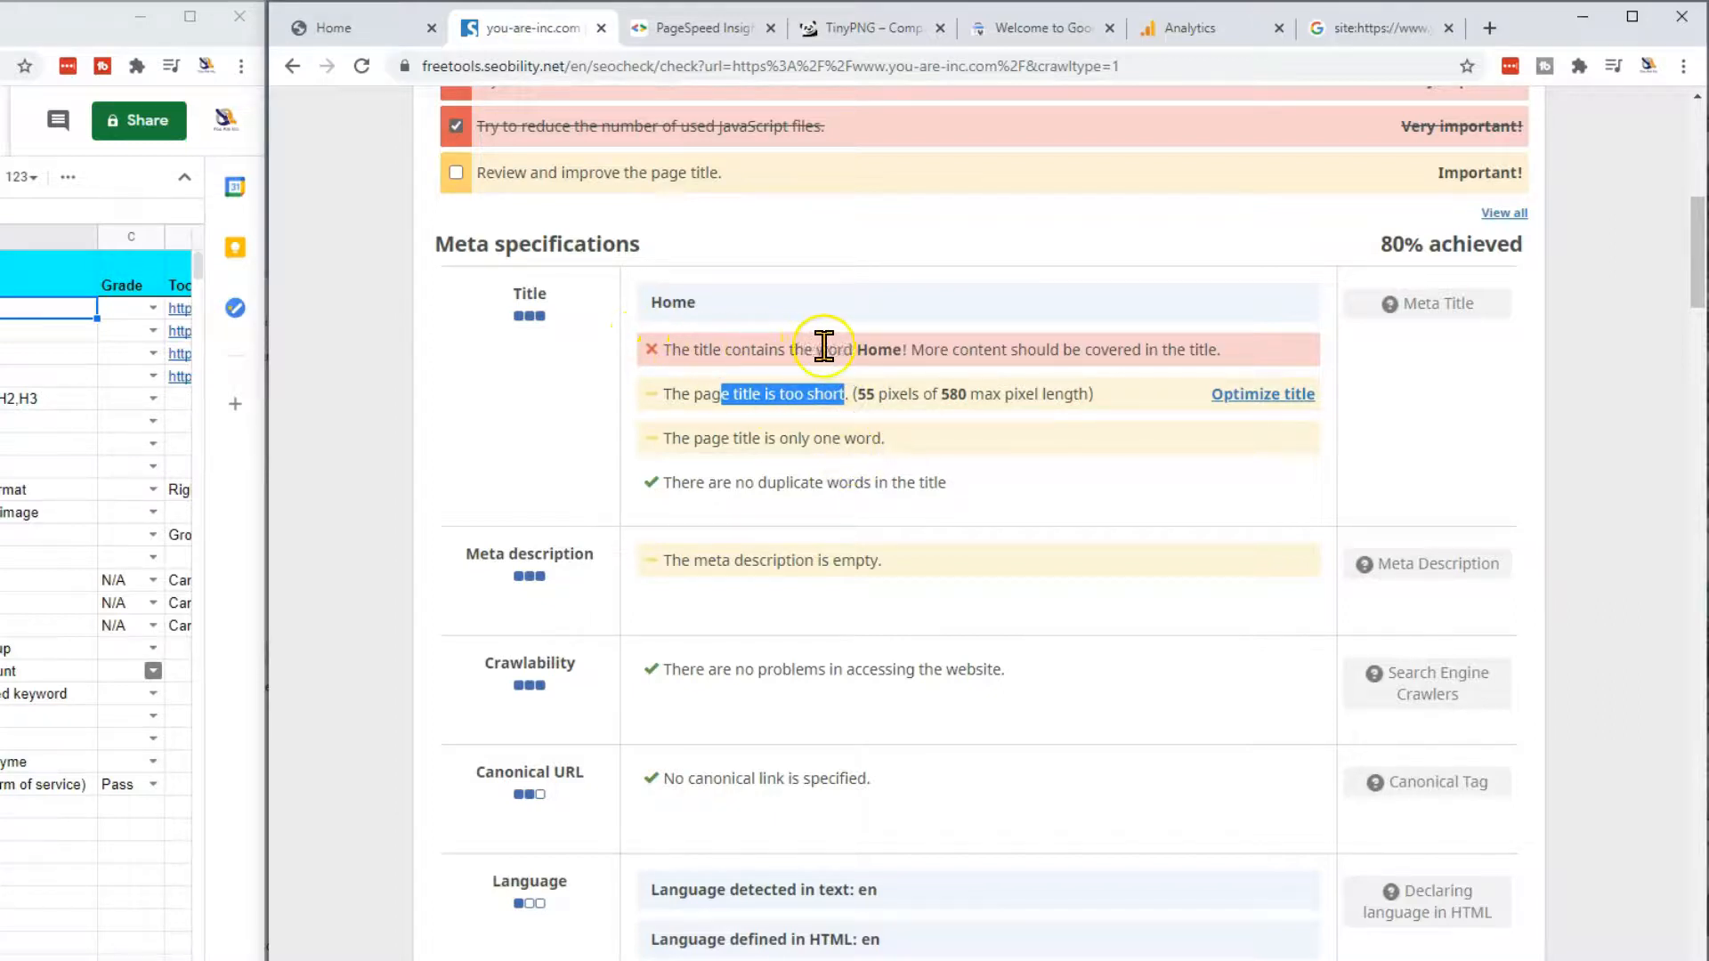
{"action": "left_click_drag", "start_coordinate": [855, 349], "coordinate": [909, 350]}
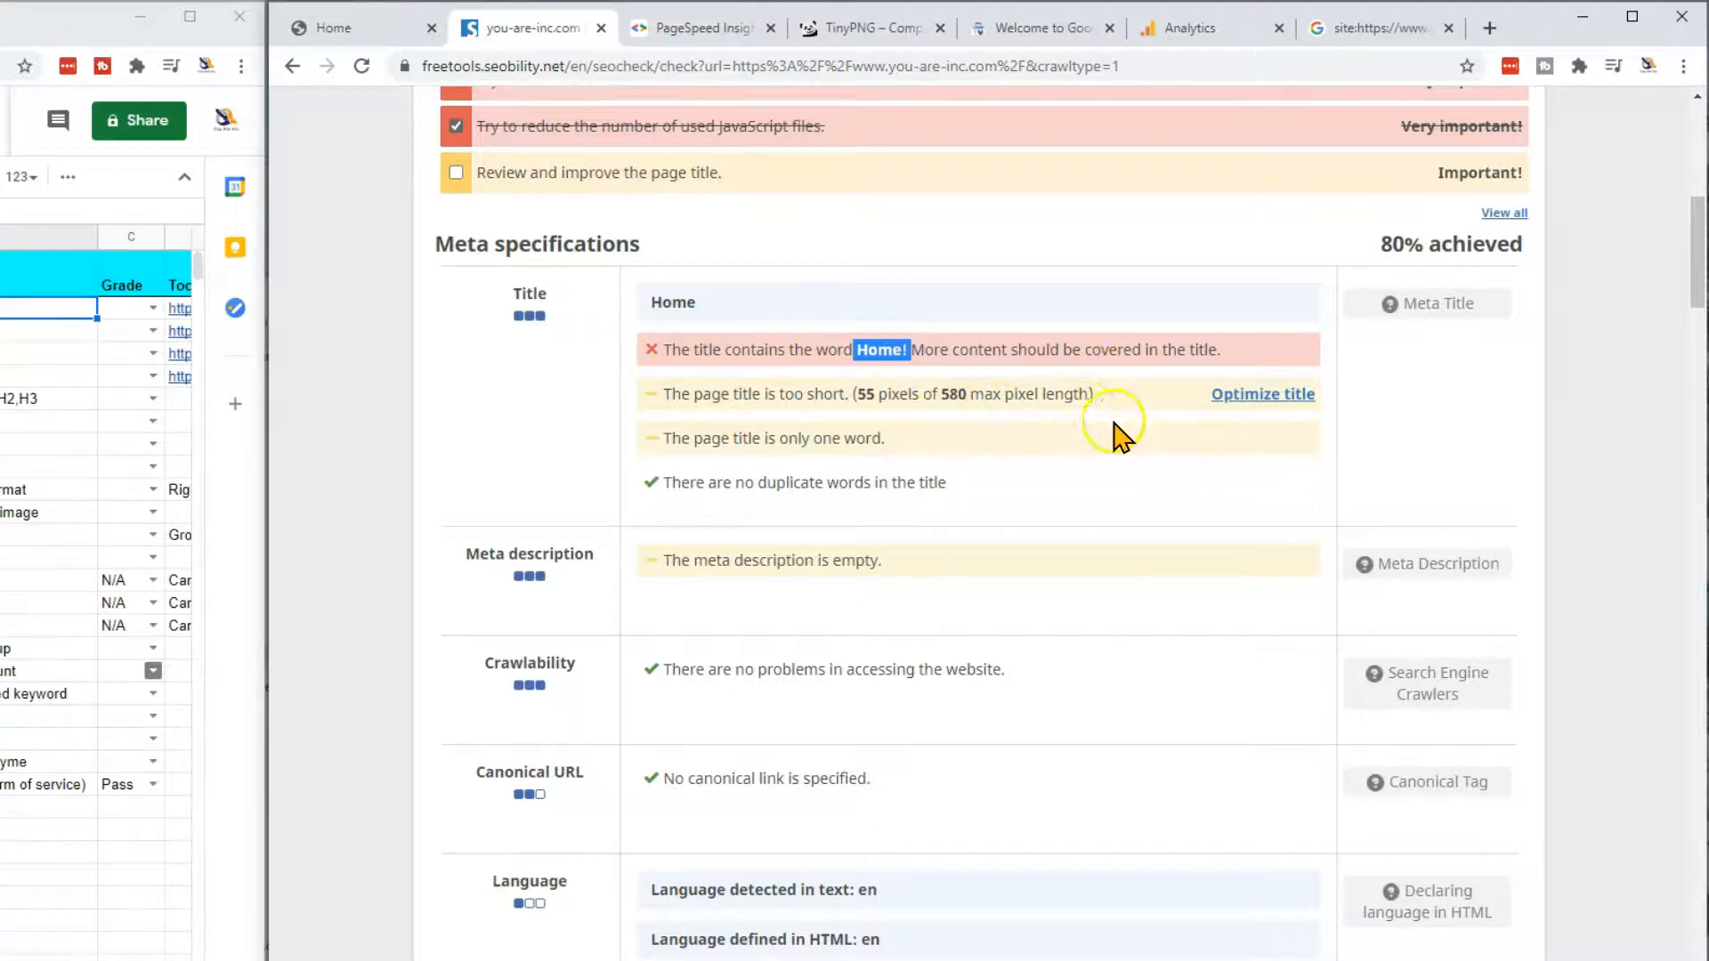
{"action": "left_click", "coordinate": [858, 389]}
{"action": "left_click_drag", "start_coordinate": [858, 392], "coordinate": [919, 396]}
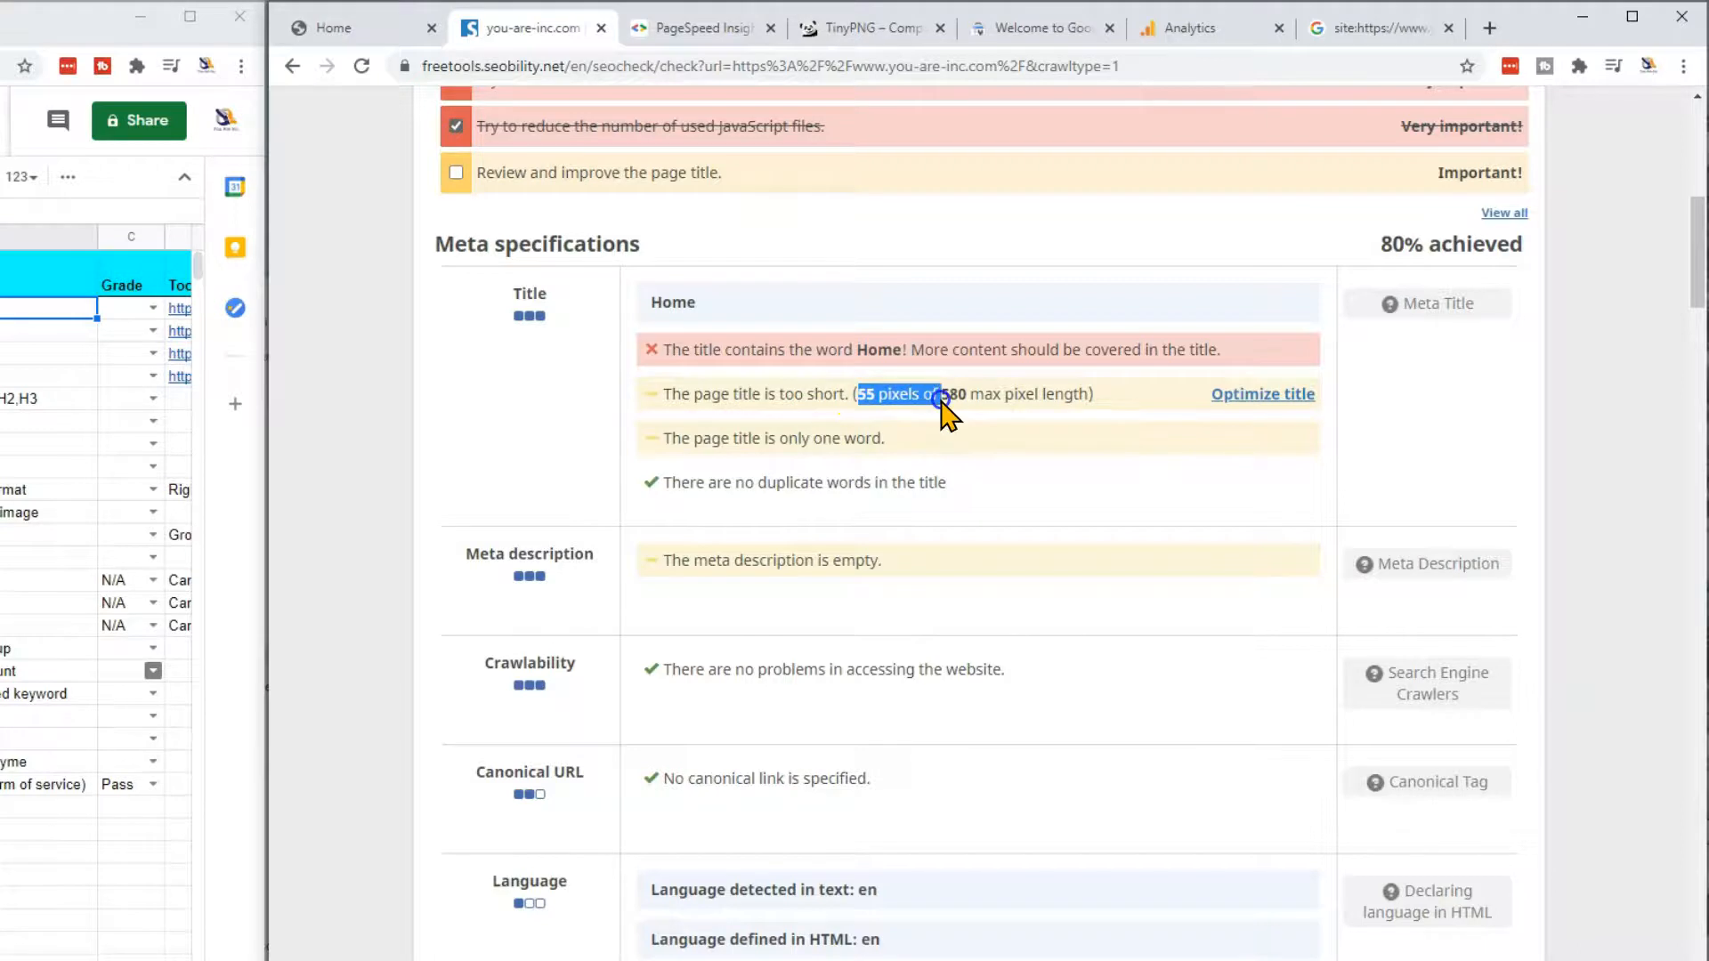
Step: Open the report's title optimizer, try the title "Helping you build your Online Business with tools" and compare its mobile and desktop previews
{"action": "left_click", "coordinate": [1264, 398]}
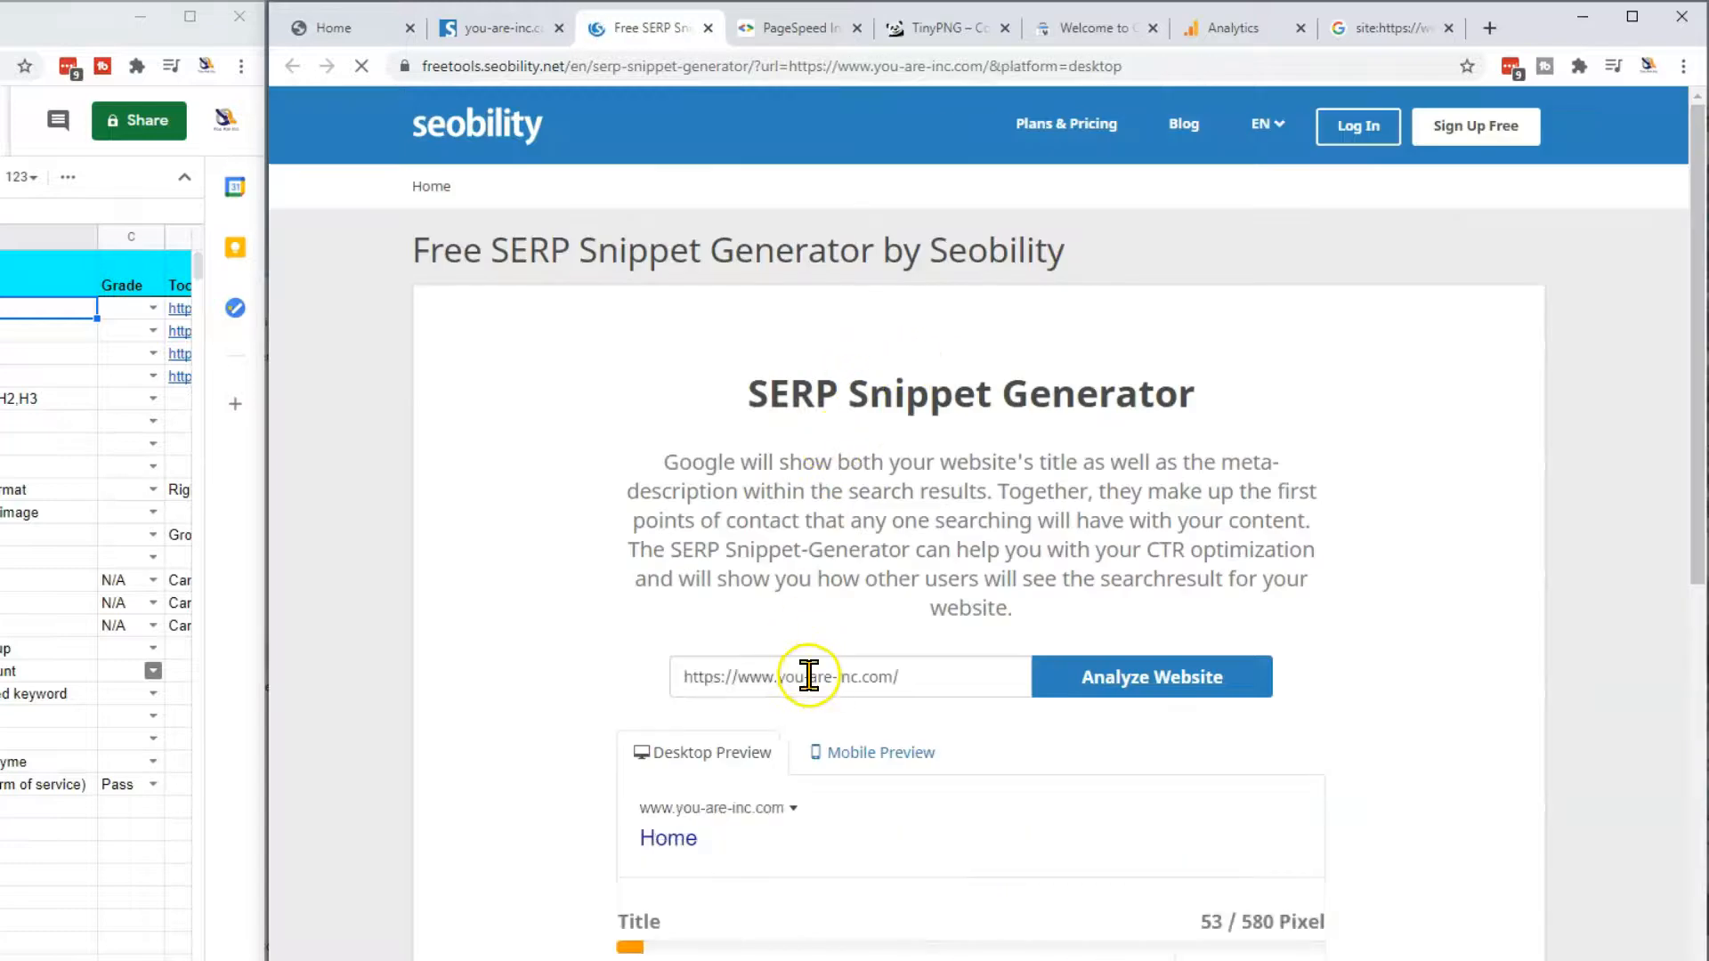
{"action": "scroll", "coordinate": [797, 685], "scroll_direction": "down", "scroll_amount": 2}
{"action": "scroll", "coordinate": [686, 766], "scroll_direction": "down", "scroll_amount": 1}
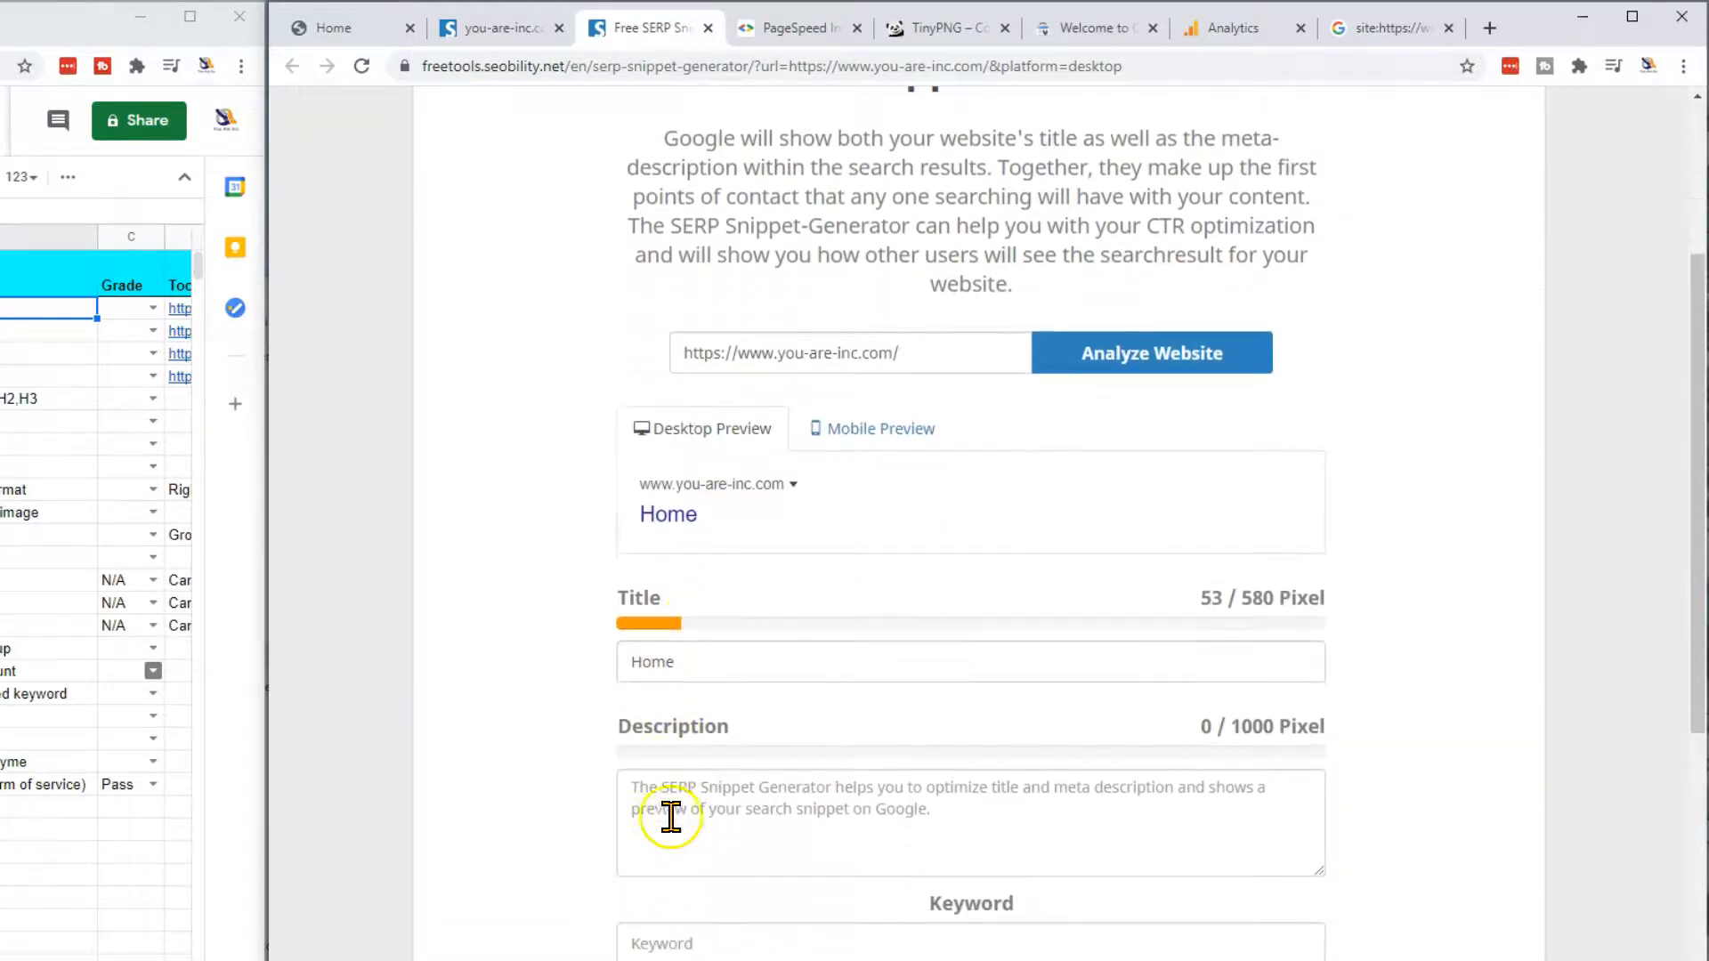
{"action": "left_click", "coordinate": [756, 659]}
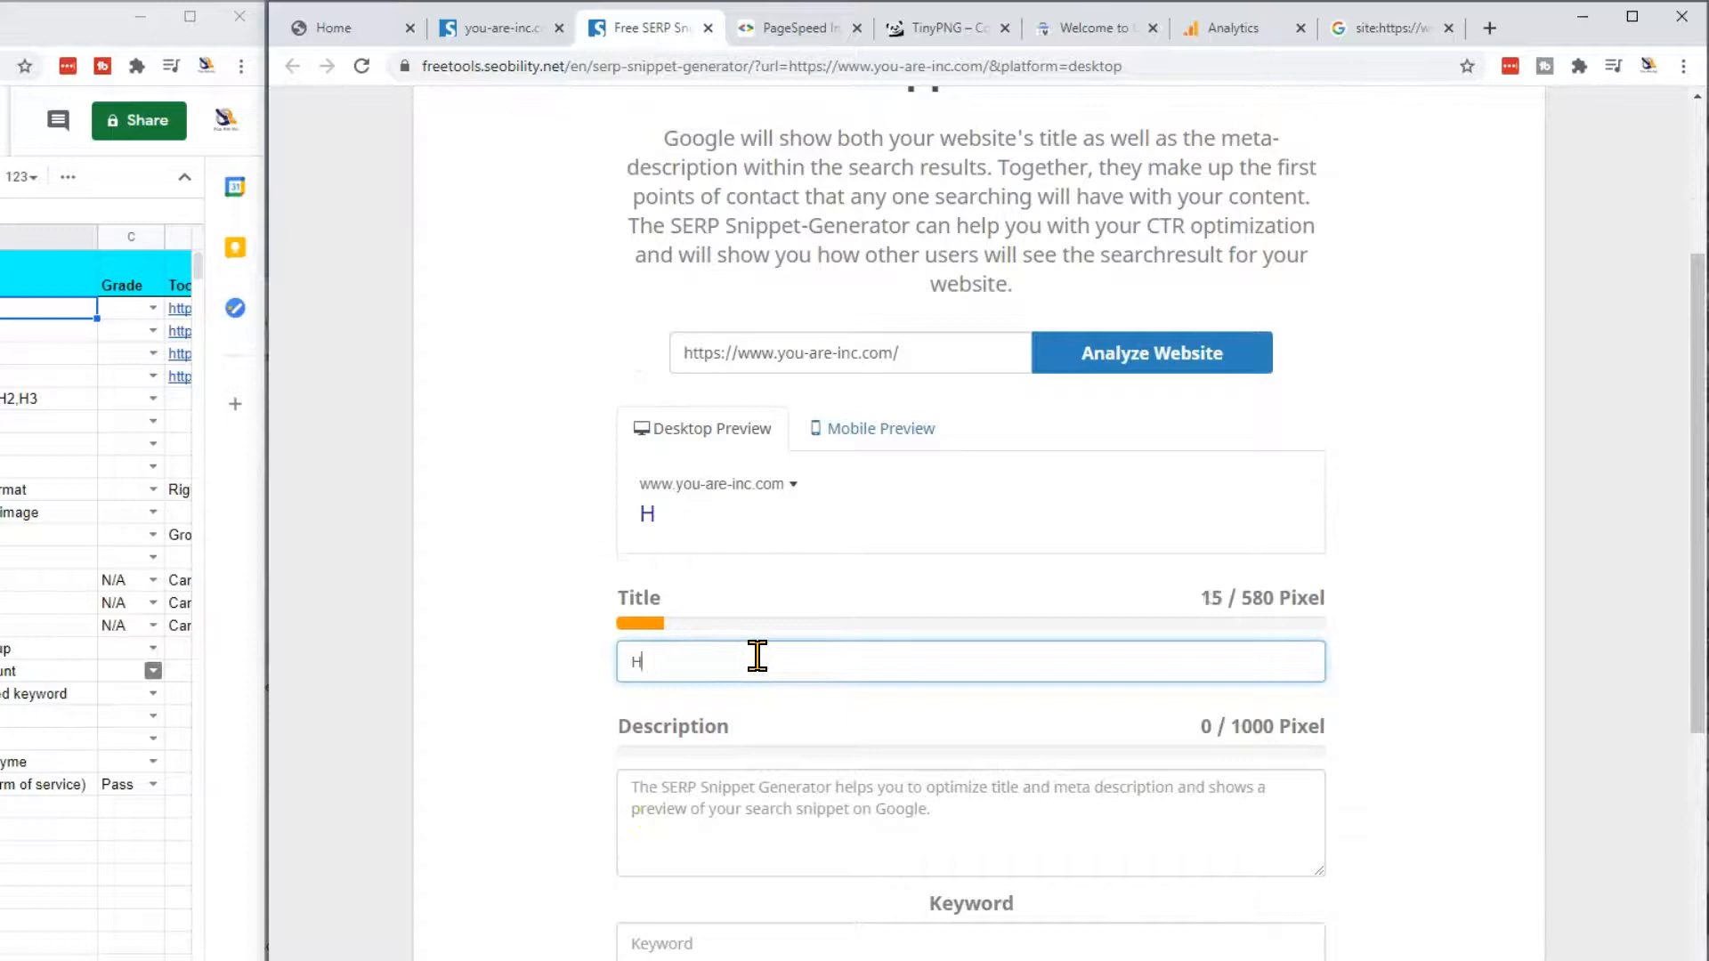
{"action": "key", "text": "BackSpace"}
{"action": "type", "text": "Helping you build your Online Business with tools"}
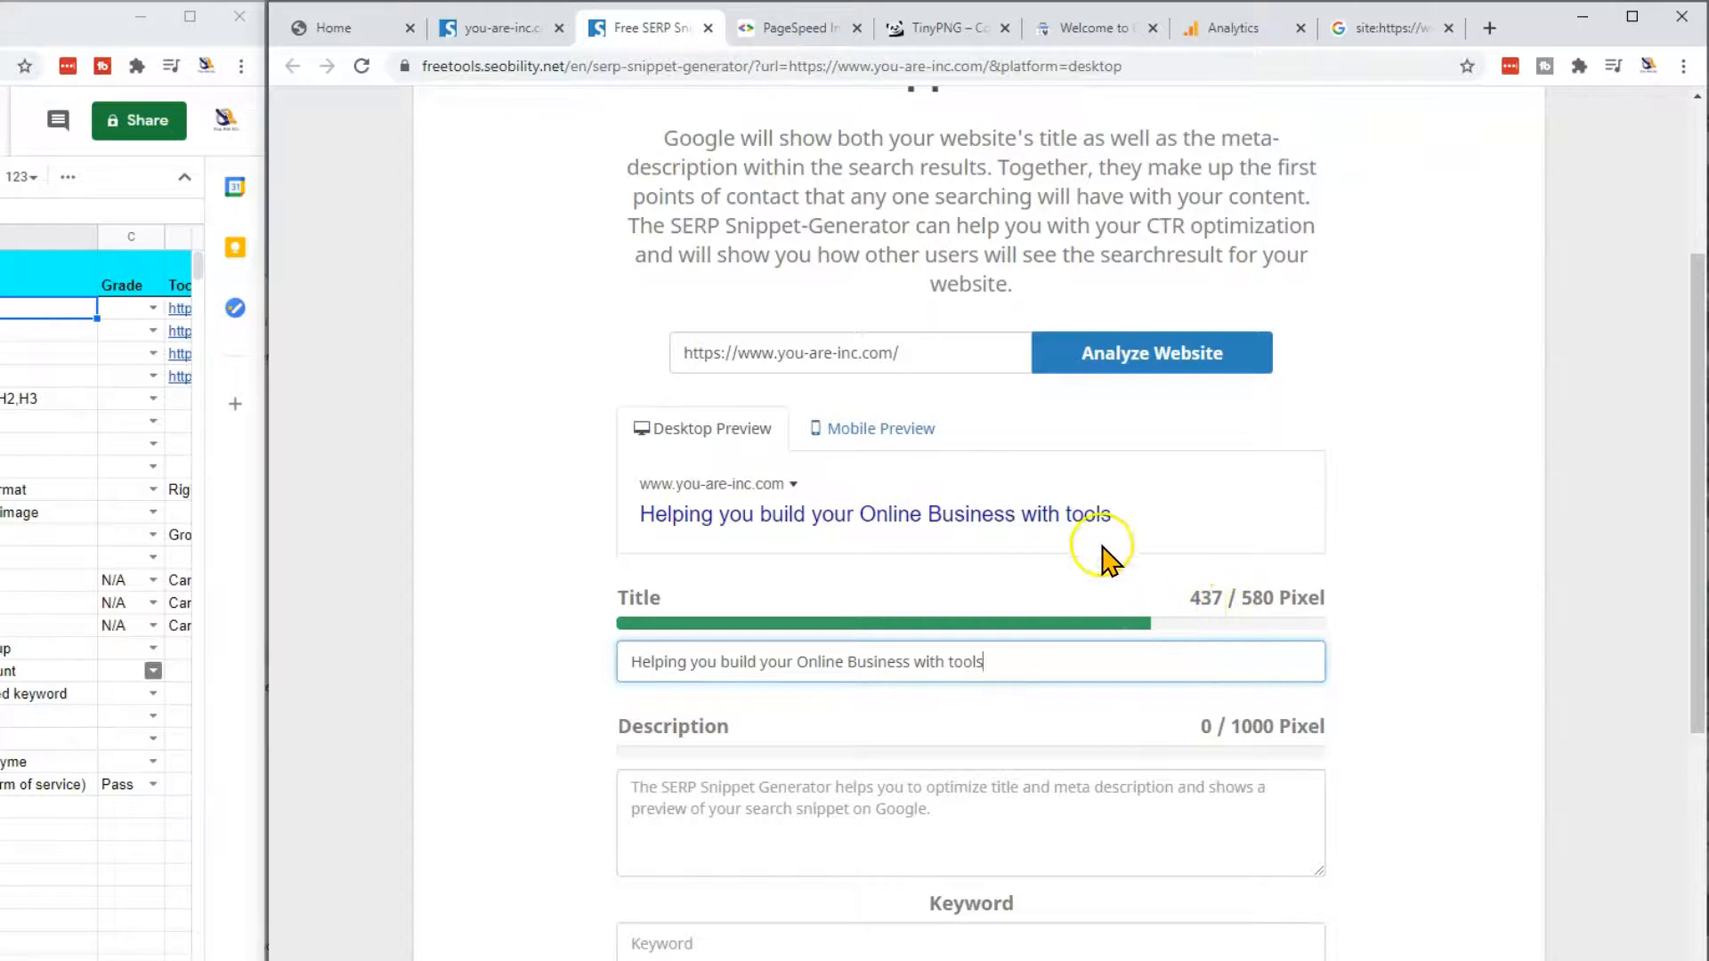
{"action": "left_click", "coordinate": [867, 428]}
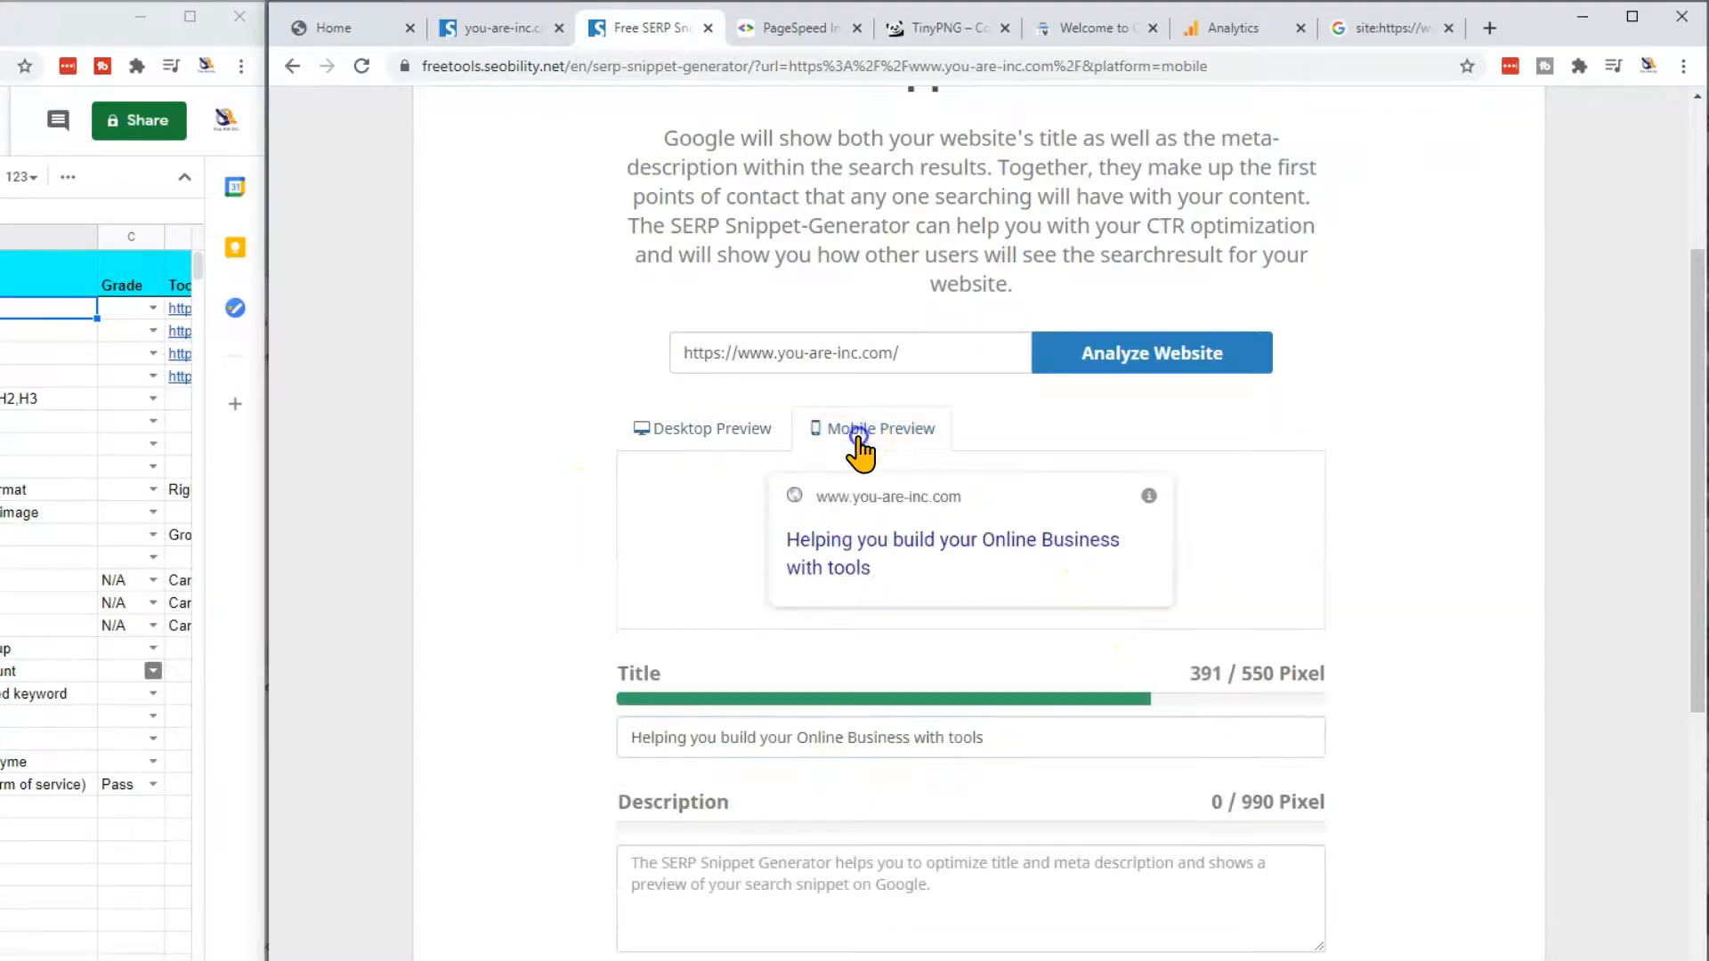
{"action": "left_click", "coordinate": [665, 431]}
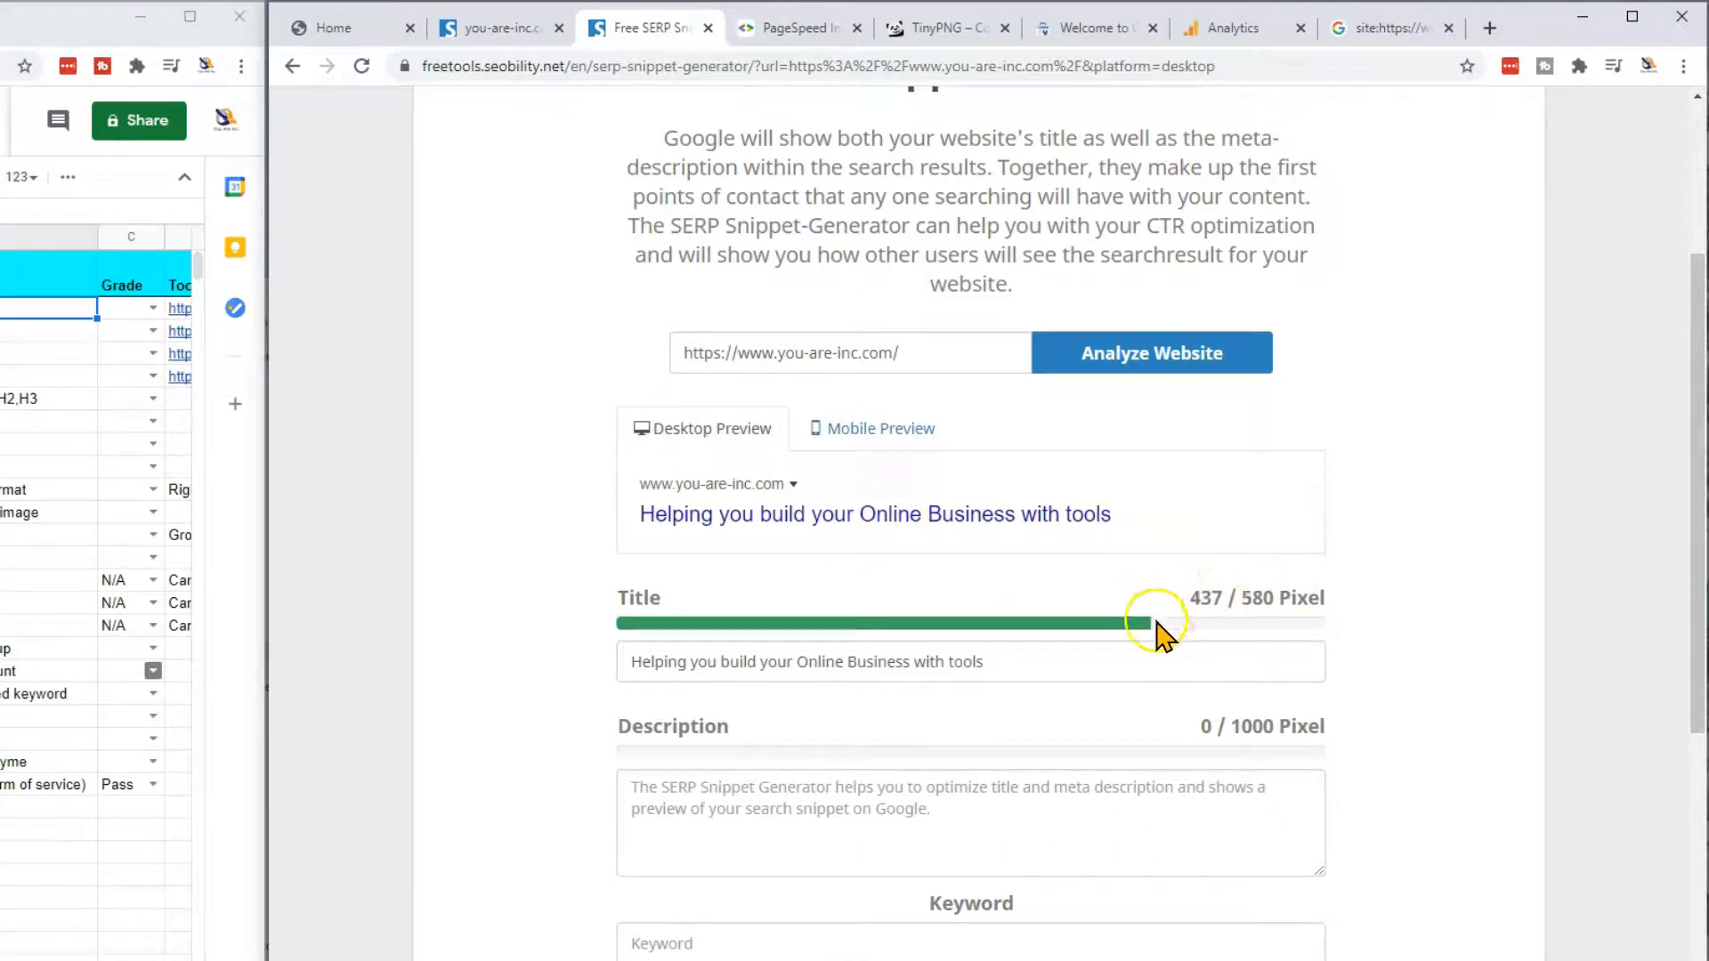
Step: Extend the trial title with ". Lorem ipsume.." to test the length limit, and close the SERP Snippet Generator
{"action": "left_click", "coordinate": [1000, 668]}
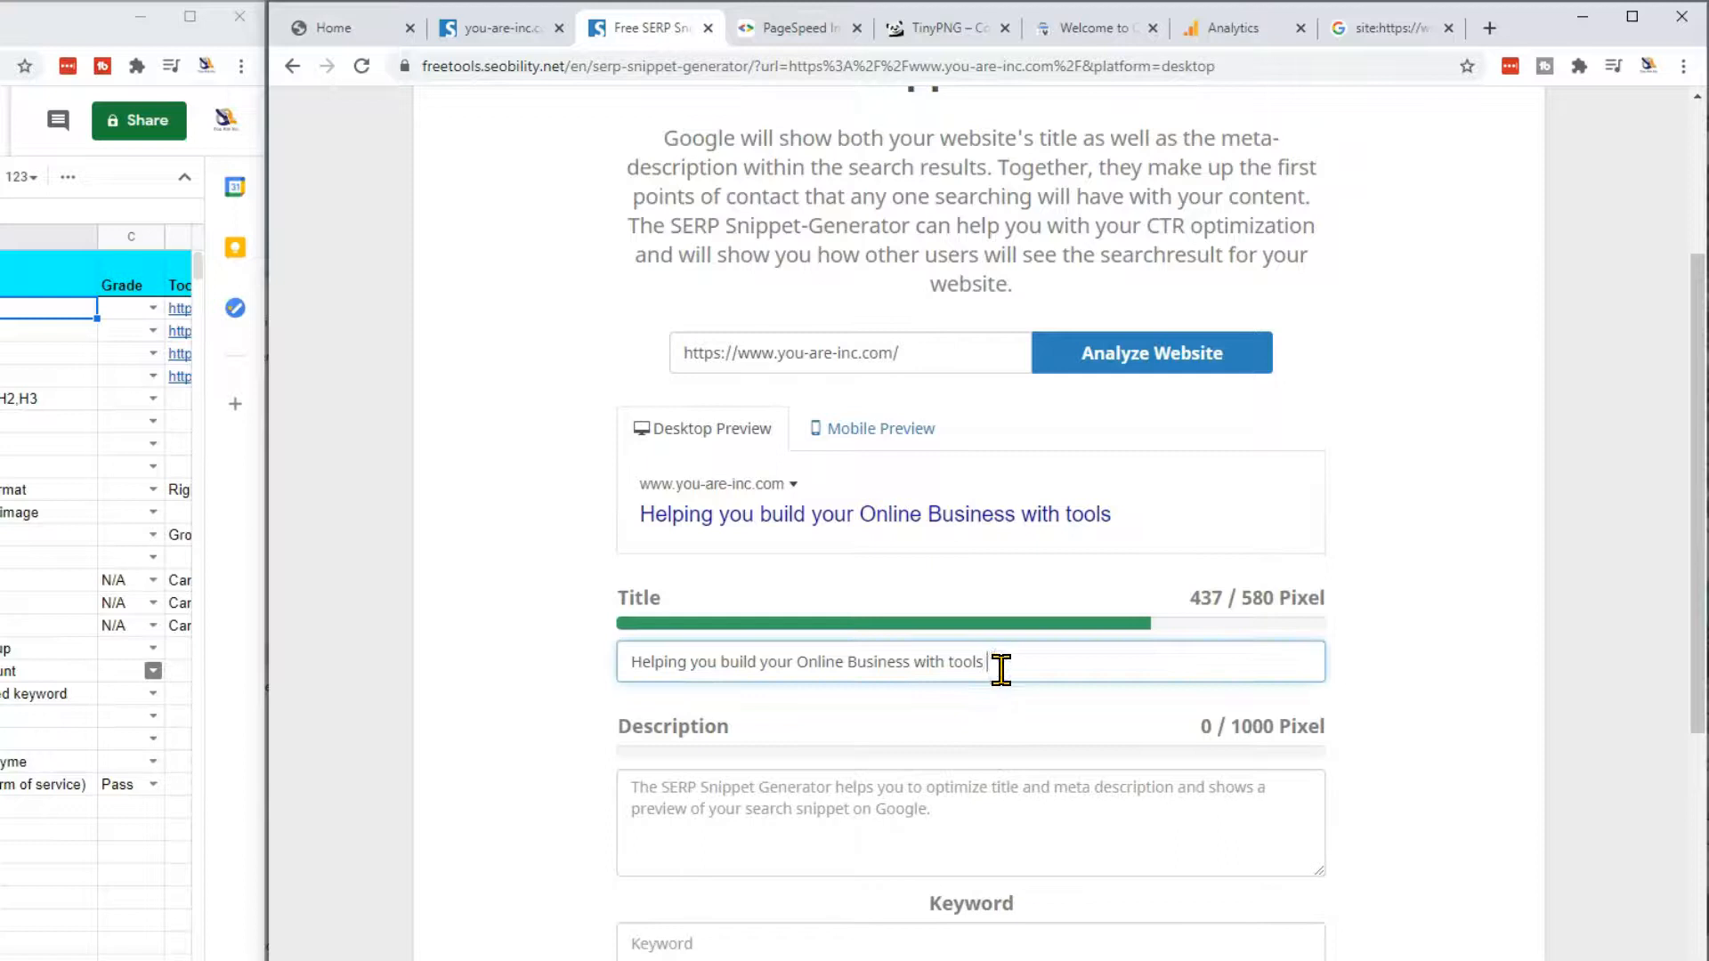
{"action": "type", "text": ". Lorem ip"}
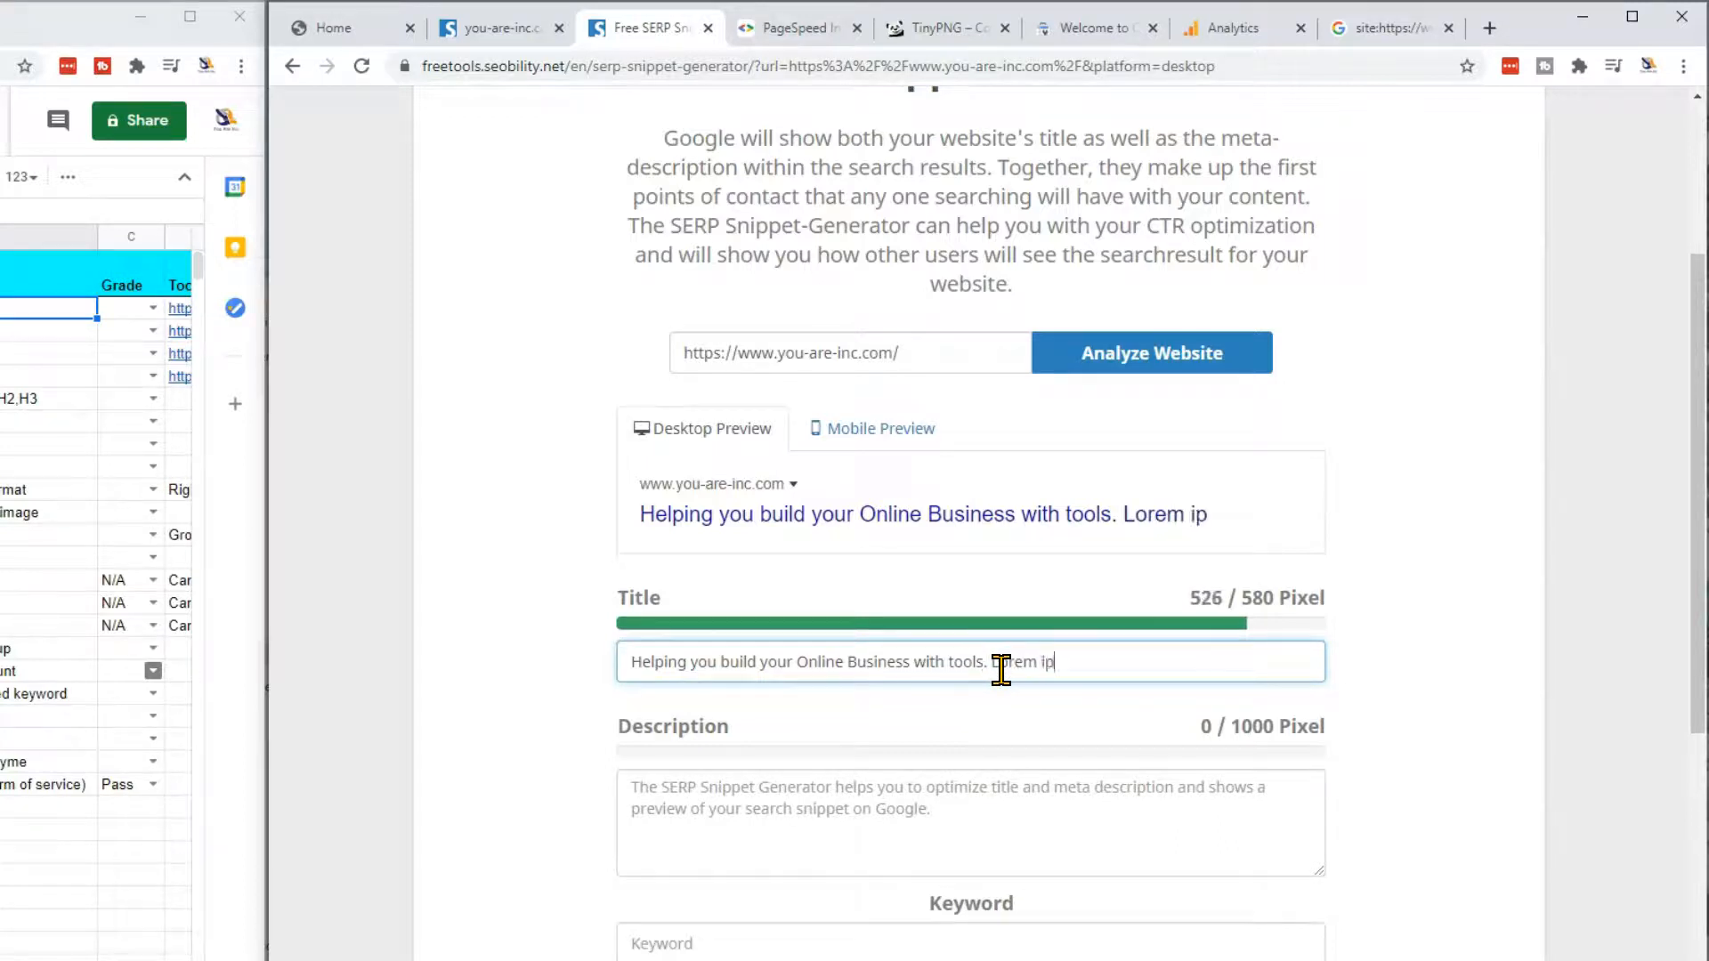
{"action": "type", "text": "sume.."}
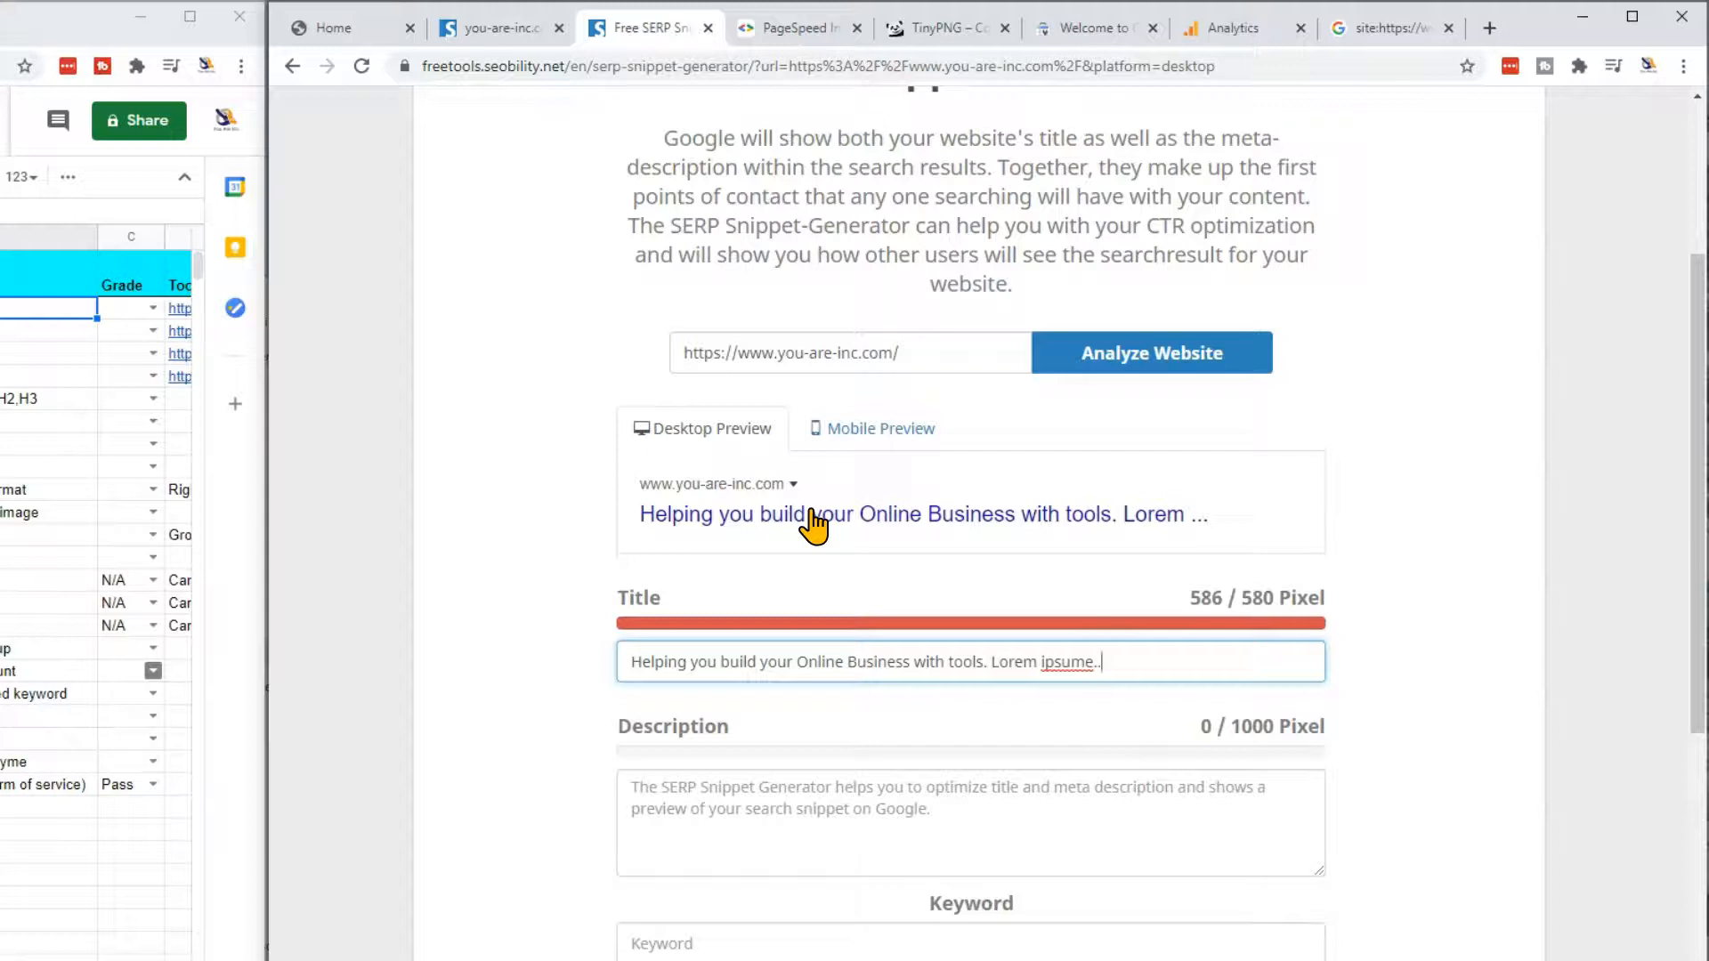
{"action": "scroll", "coordinate": [839, 890], "scroll_direction": "down", "scroll_amount": 1}
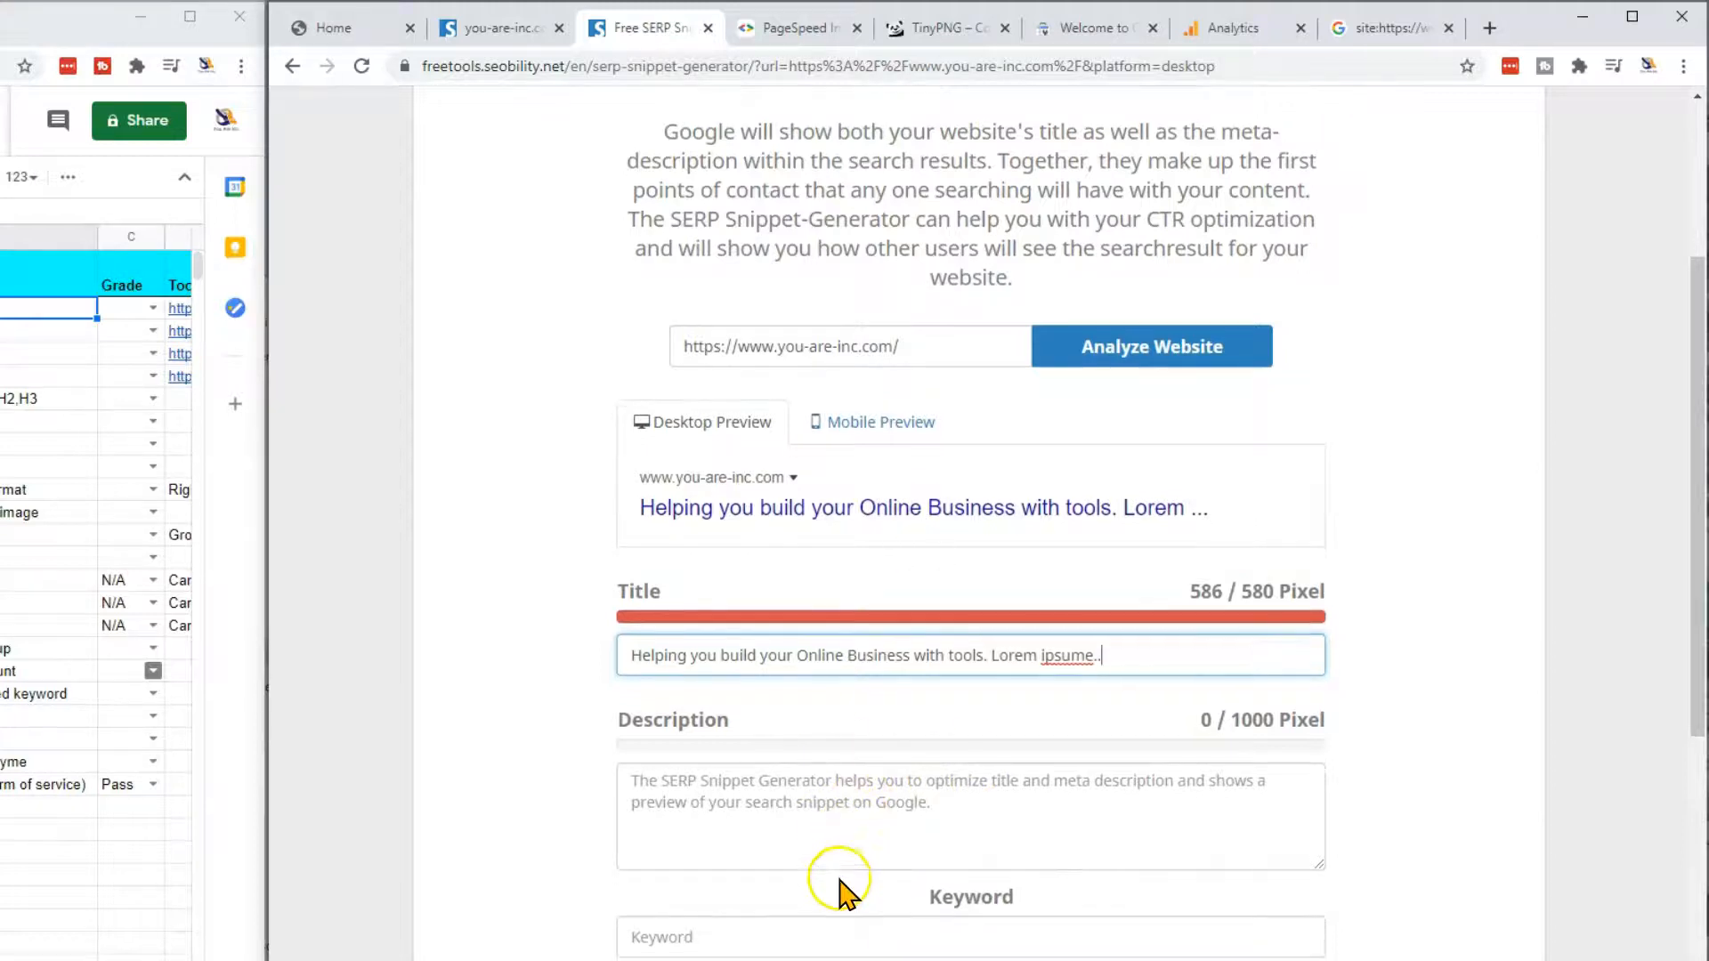
{"action": "scroll", "coordinate": [801, 868], "scroll_direction": "down", "scroll_amount": 2}
{"action": "scroll", "coordinate": [948, 930], "scroll_direction": "up", "scroll_amount": 6}
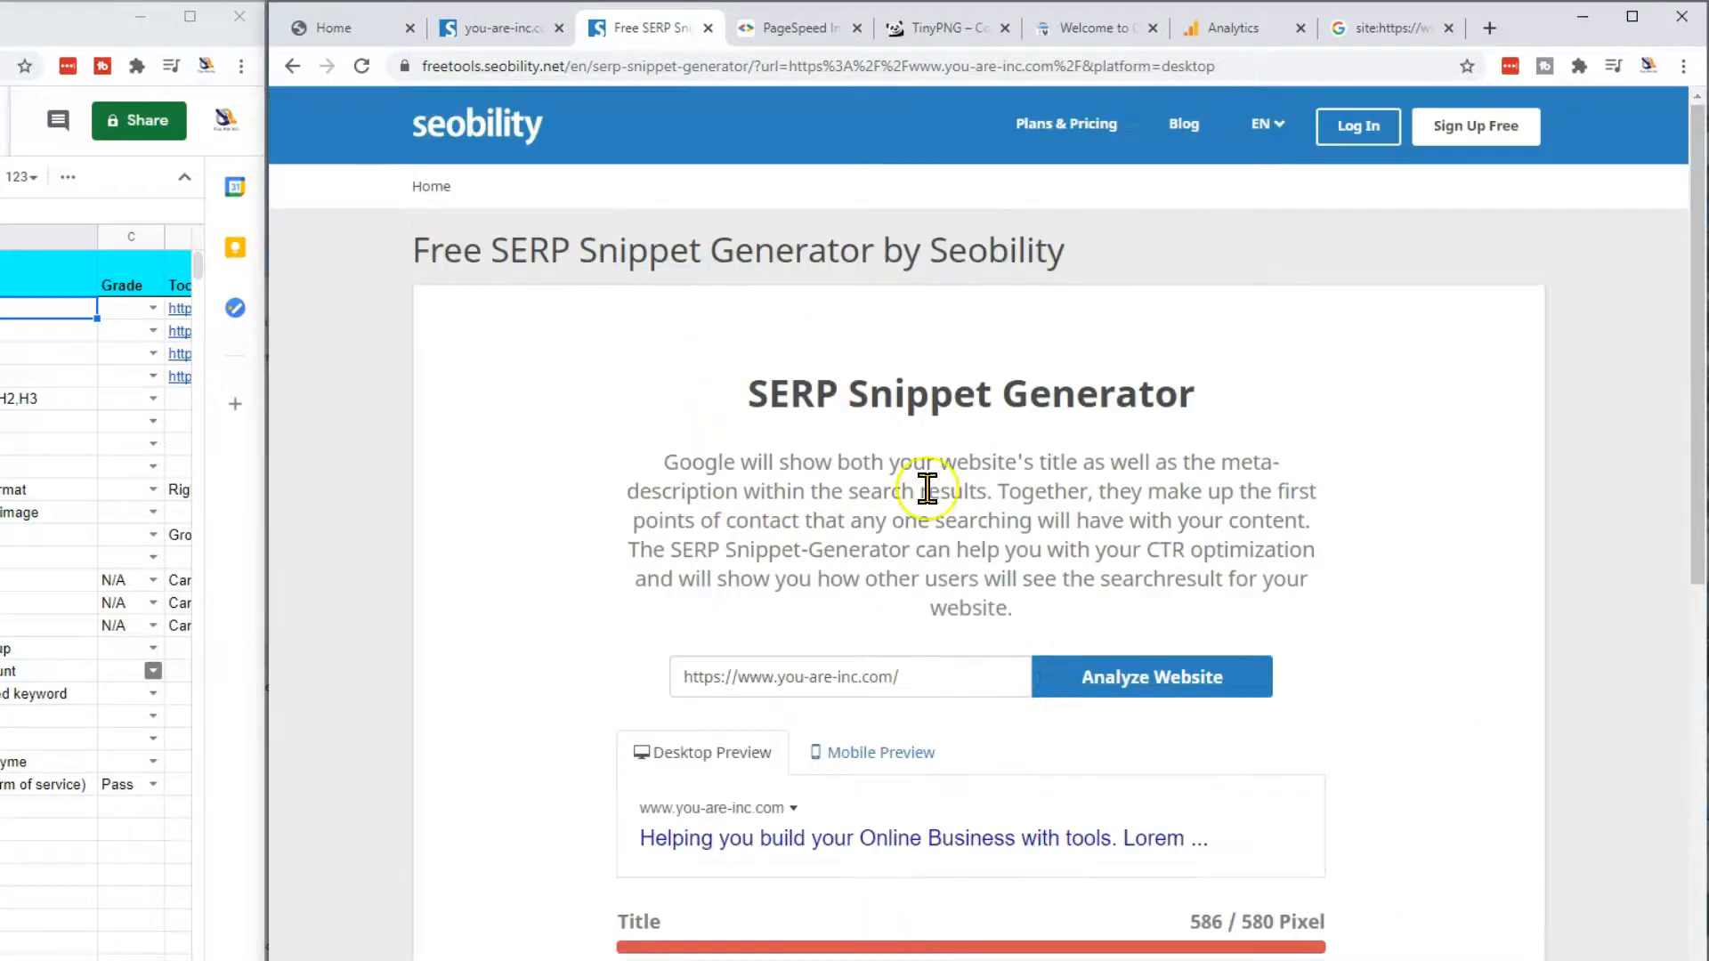
{"action": "left_click", "coordinate": [709, 27]}
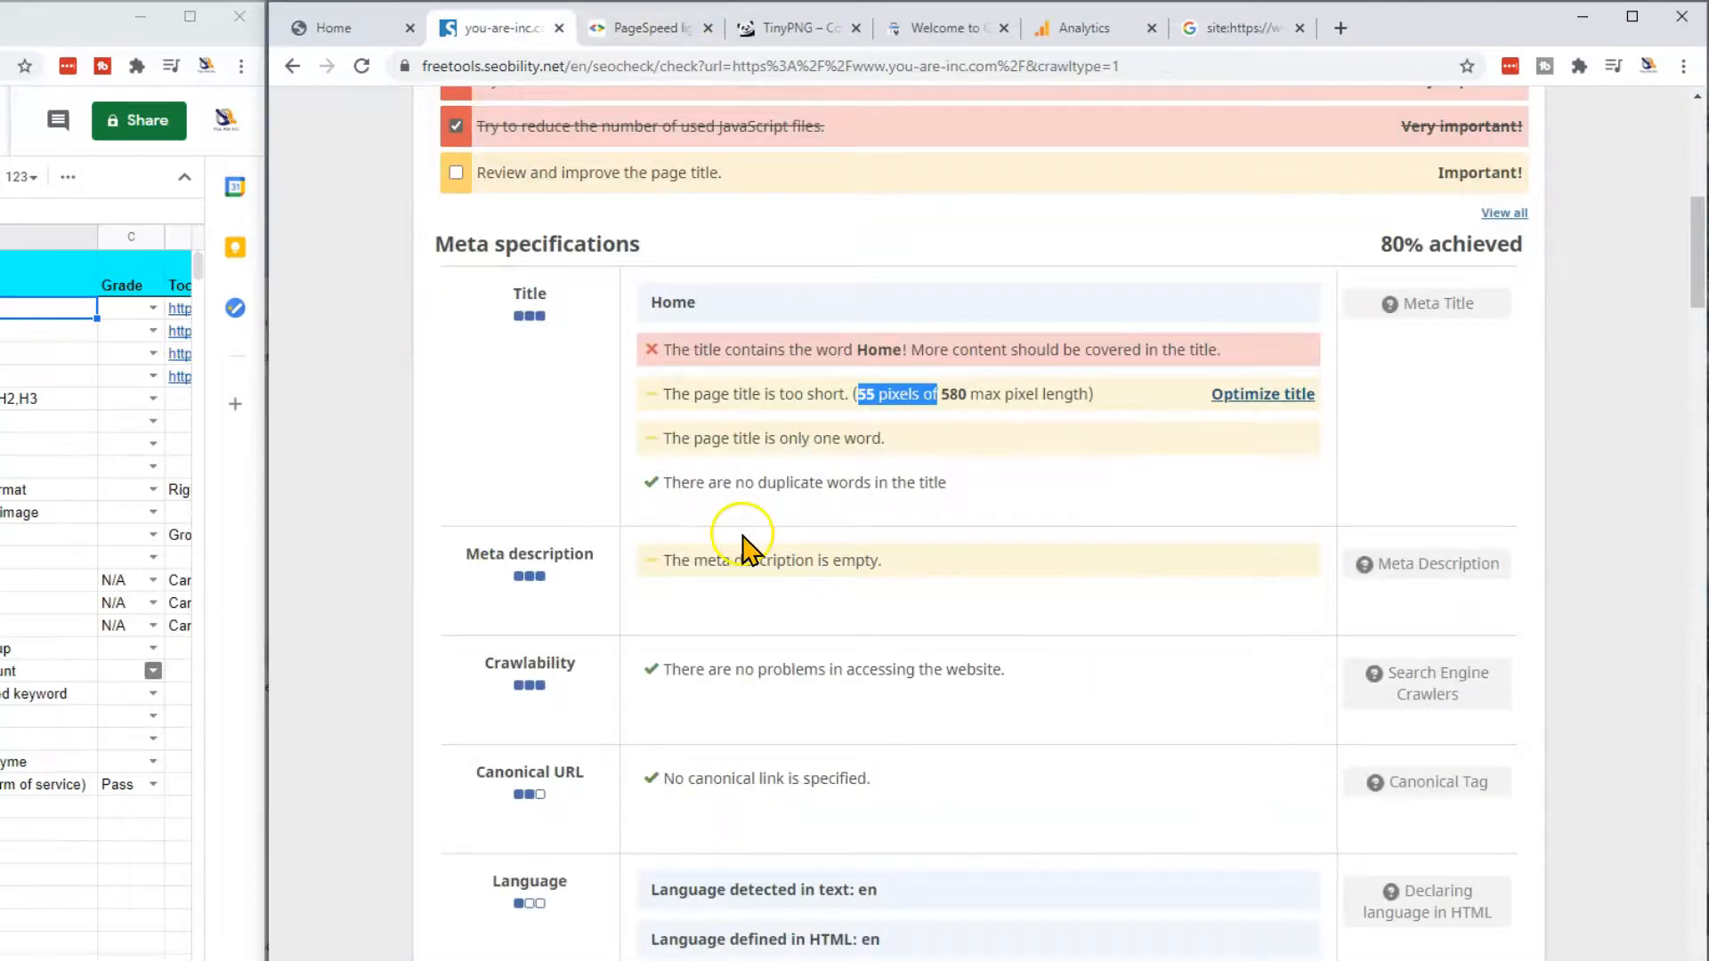
Step: Grade the page title and meta description items as Fail in the checklist spreadsheet
{"action": "scroll", "coordinate": [742, 543], "scroll_direction": "down", "scroll_amount": 3}
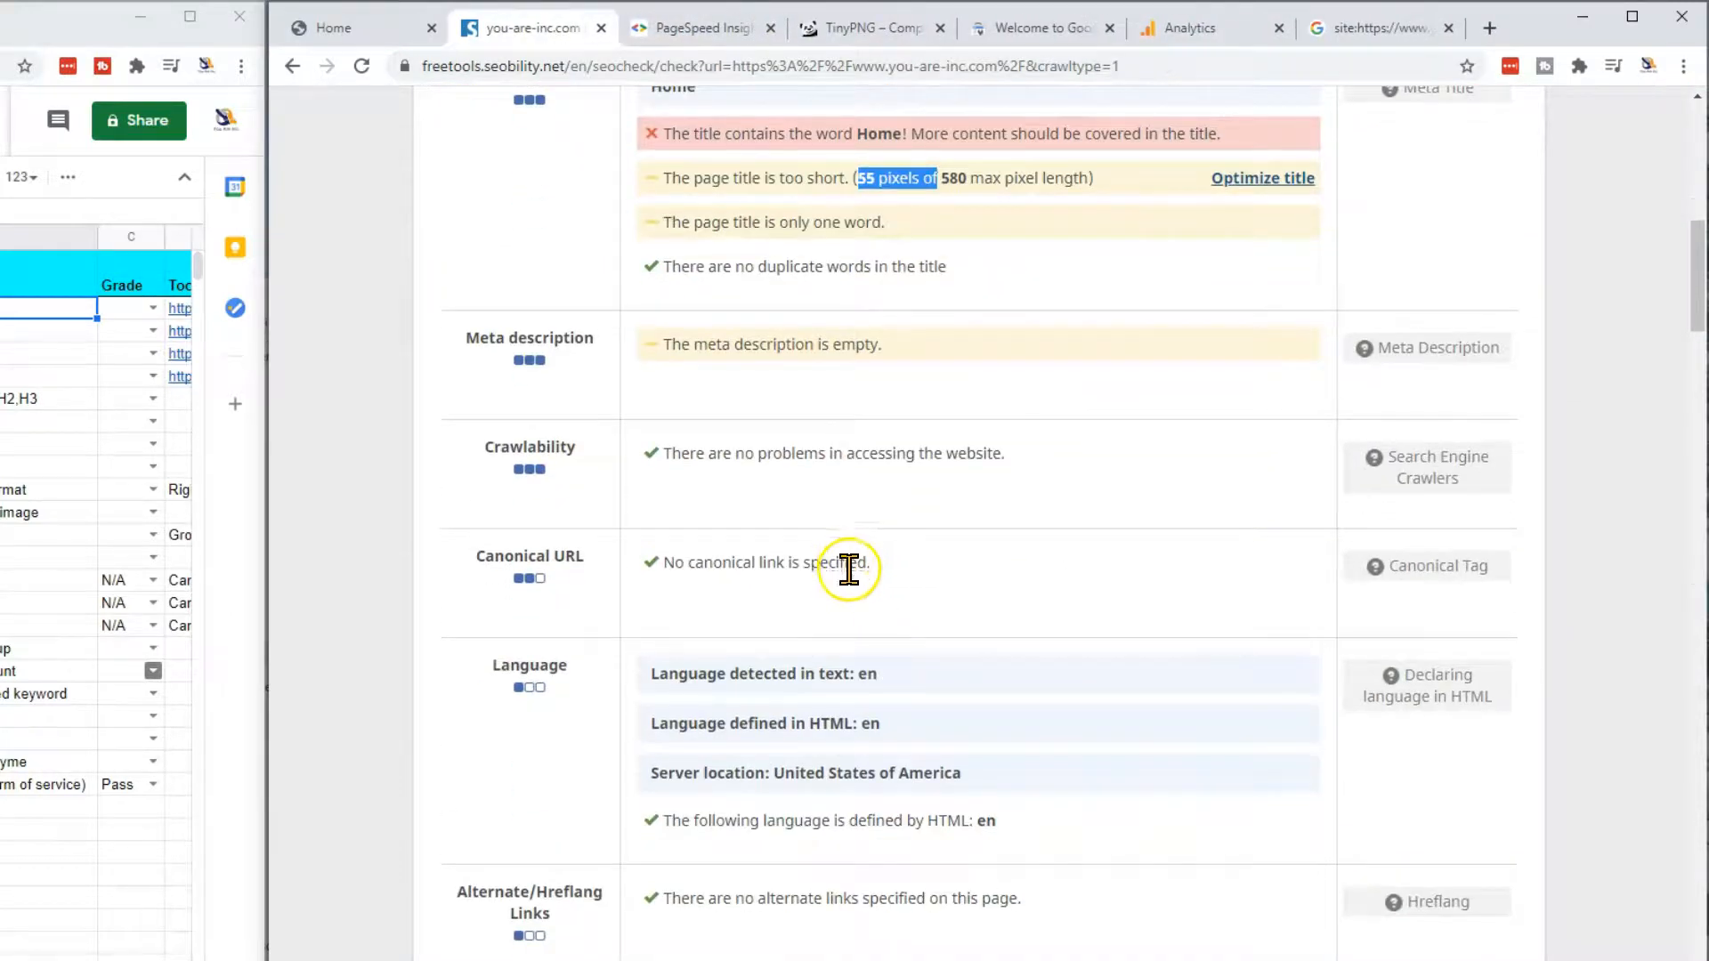
{"action": "scroll", "coordinate": [745, 562], "scroll_direction": "down", "scroll_amount": 1}
{"action": "left_click", "coordinate": [153, 308]}
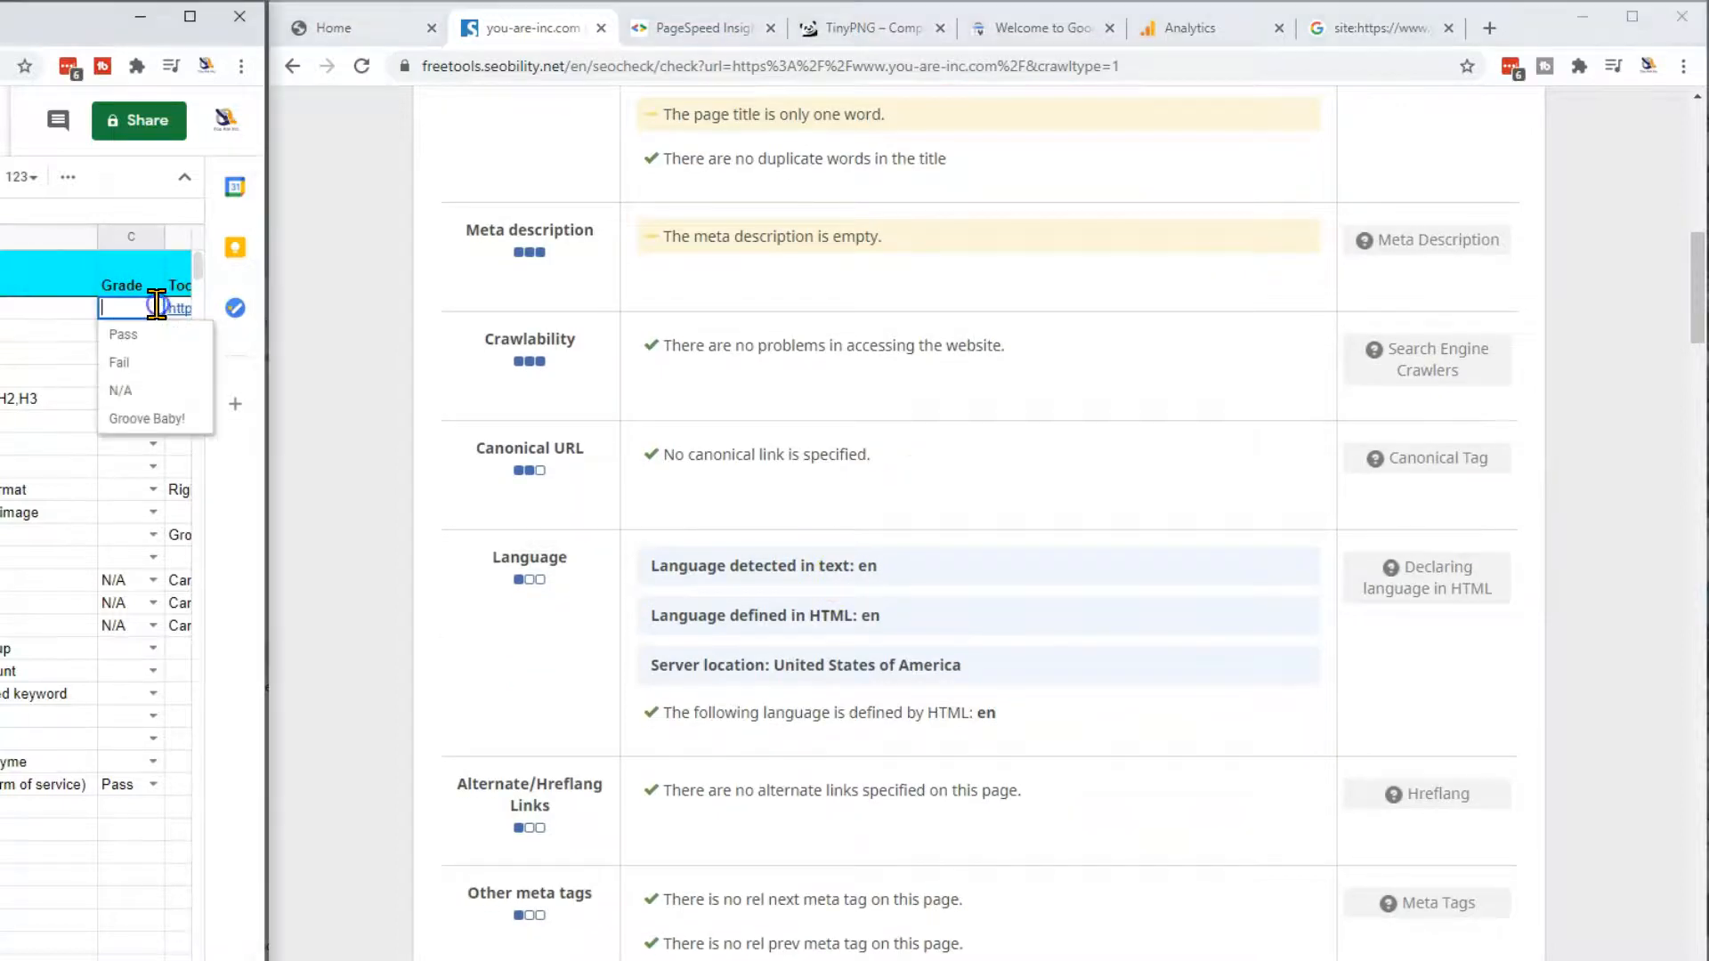
{"action": "left_click", "coordinate": [131, 362]}
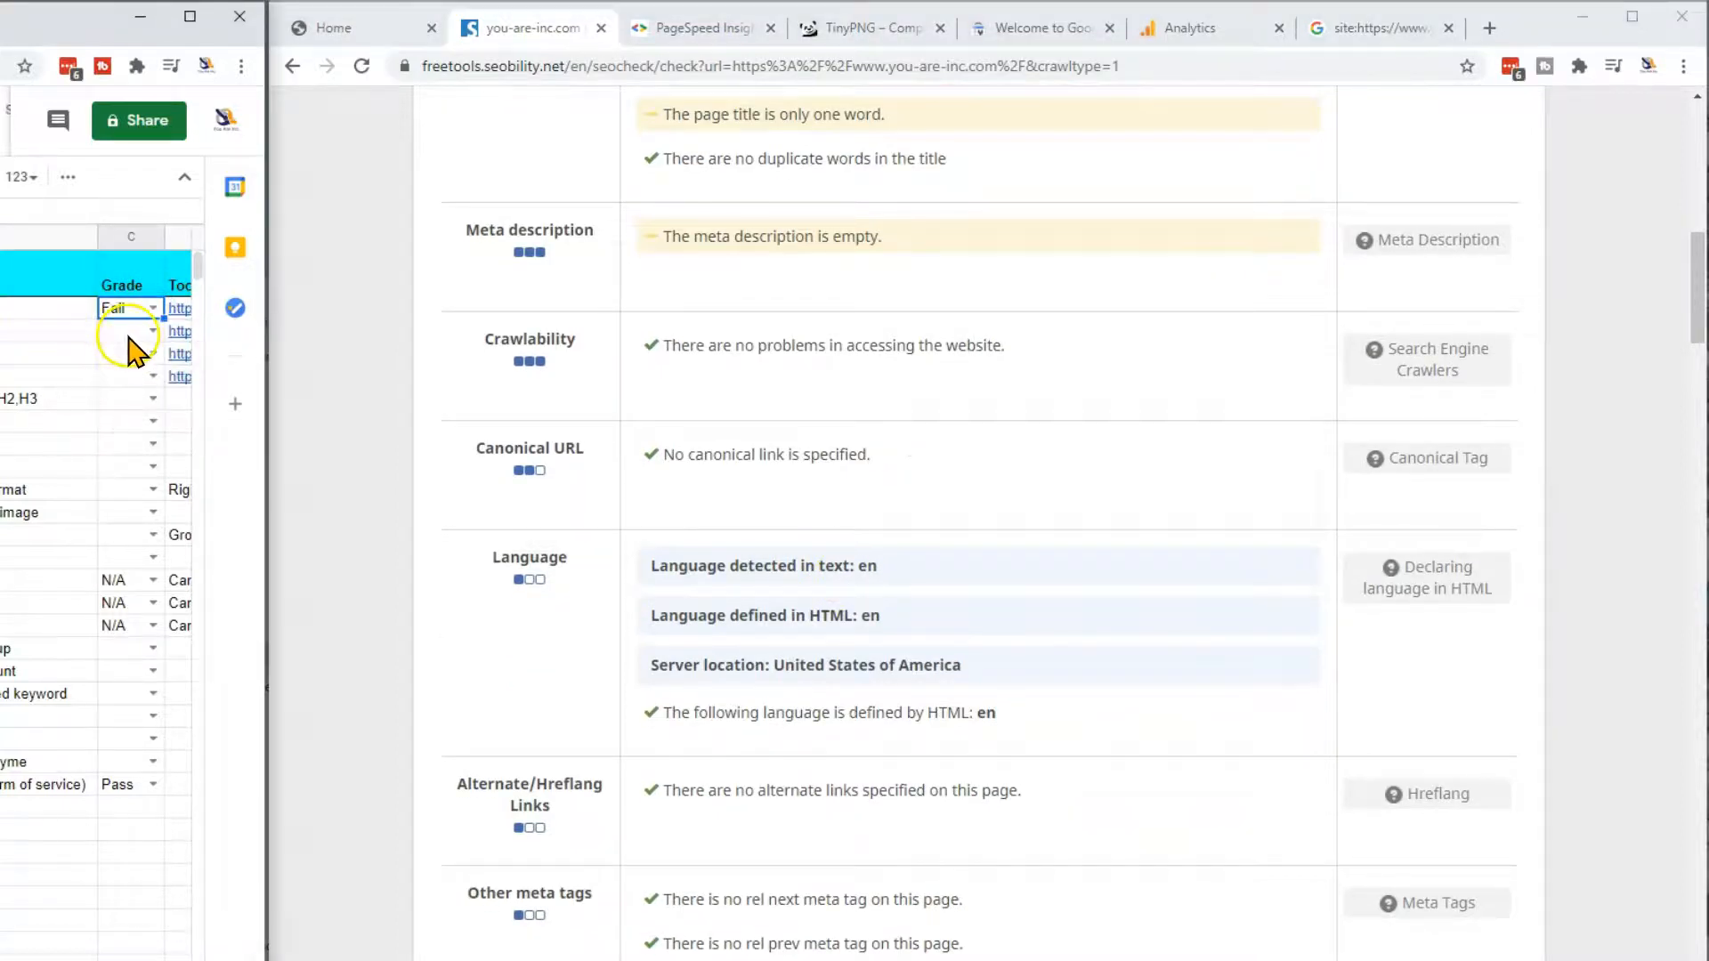
{"action": "left_click", "coordinate": [149, 331]}
{"action": "left_click", "coordinate": [123, 385]}
Step: Select the meta tags item's grade cell and examine the Meta description, Crawlability and Canonical URL findings in the Seobility report
{"action": "left_click", "coordinate": [123, 354]}
{"action": "scroll", "coordinate": [673, 445], "scroll_direction": "down", "scroll_amount": 1}
{"action": "scroll", "coordinate": [675, 488], "scroll_direction": "up", "scroll_amount": 2}
{"action": "scroll", "coordinate": [652, 656], "scroll_direction": "down", "scroll_amount": 2}
{"action": "scroll", "coordinate": [698, 695], "scroll_direction": "up", "scroll_amount": 4}
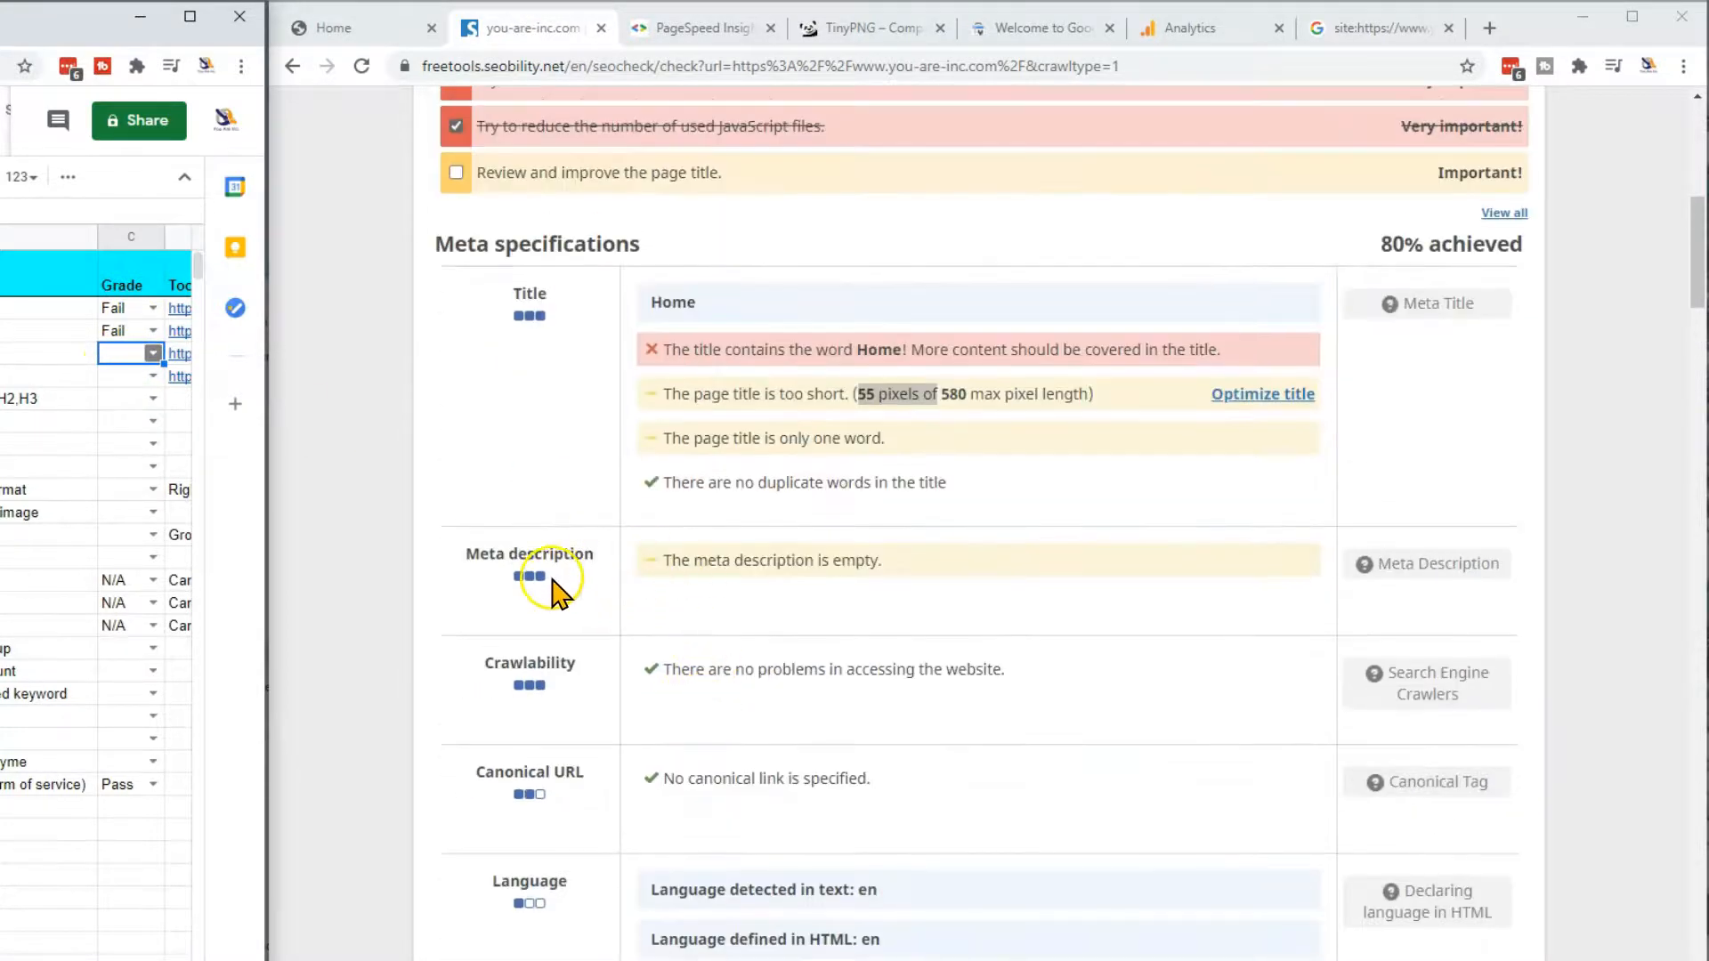
{"action": "scroll", "coordinate": [621, 732], "scroll_direction": "down", "scroll_amount": 1}
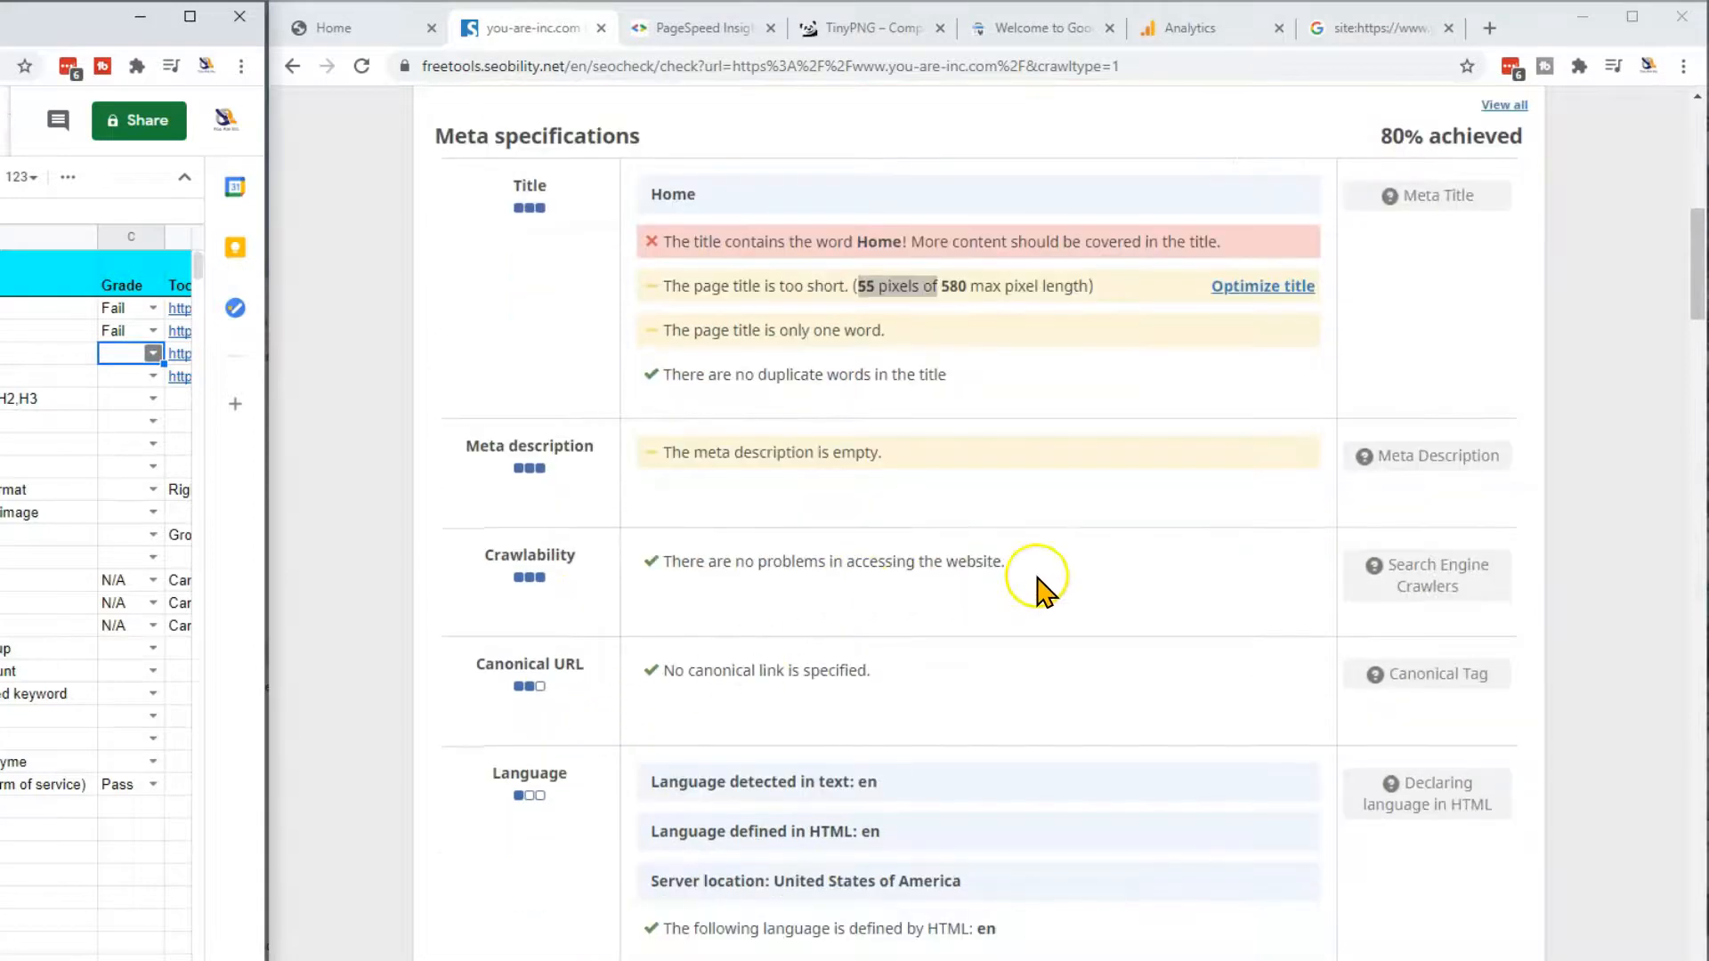
{"action": "left_click_drag", "start_coordinate": [1032, 583], "coordinate": [634, 568]}
{"action": "left_click_drag", "start_coordinate": [872, 669], "coordinate": [623, 674]}
{"action": "left_click", "coordinate": [923, 650]}
Step: Examine the report's Language section, highlighting the language defined in HTML, and continue down to the other meta tags
{"action": "scroll", "coordinate": [938, 689], "scroll_direction": "down", "scroll_amount": 3}
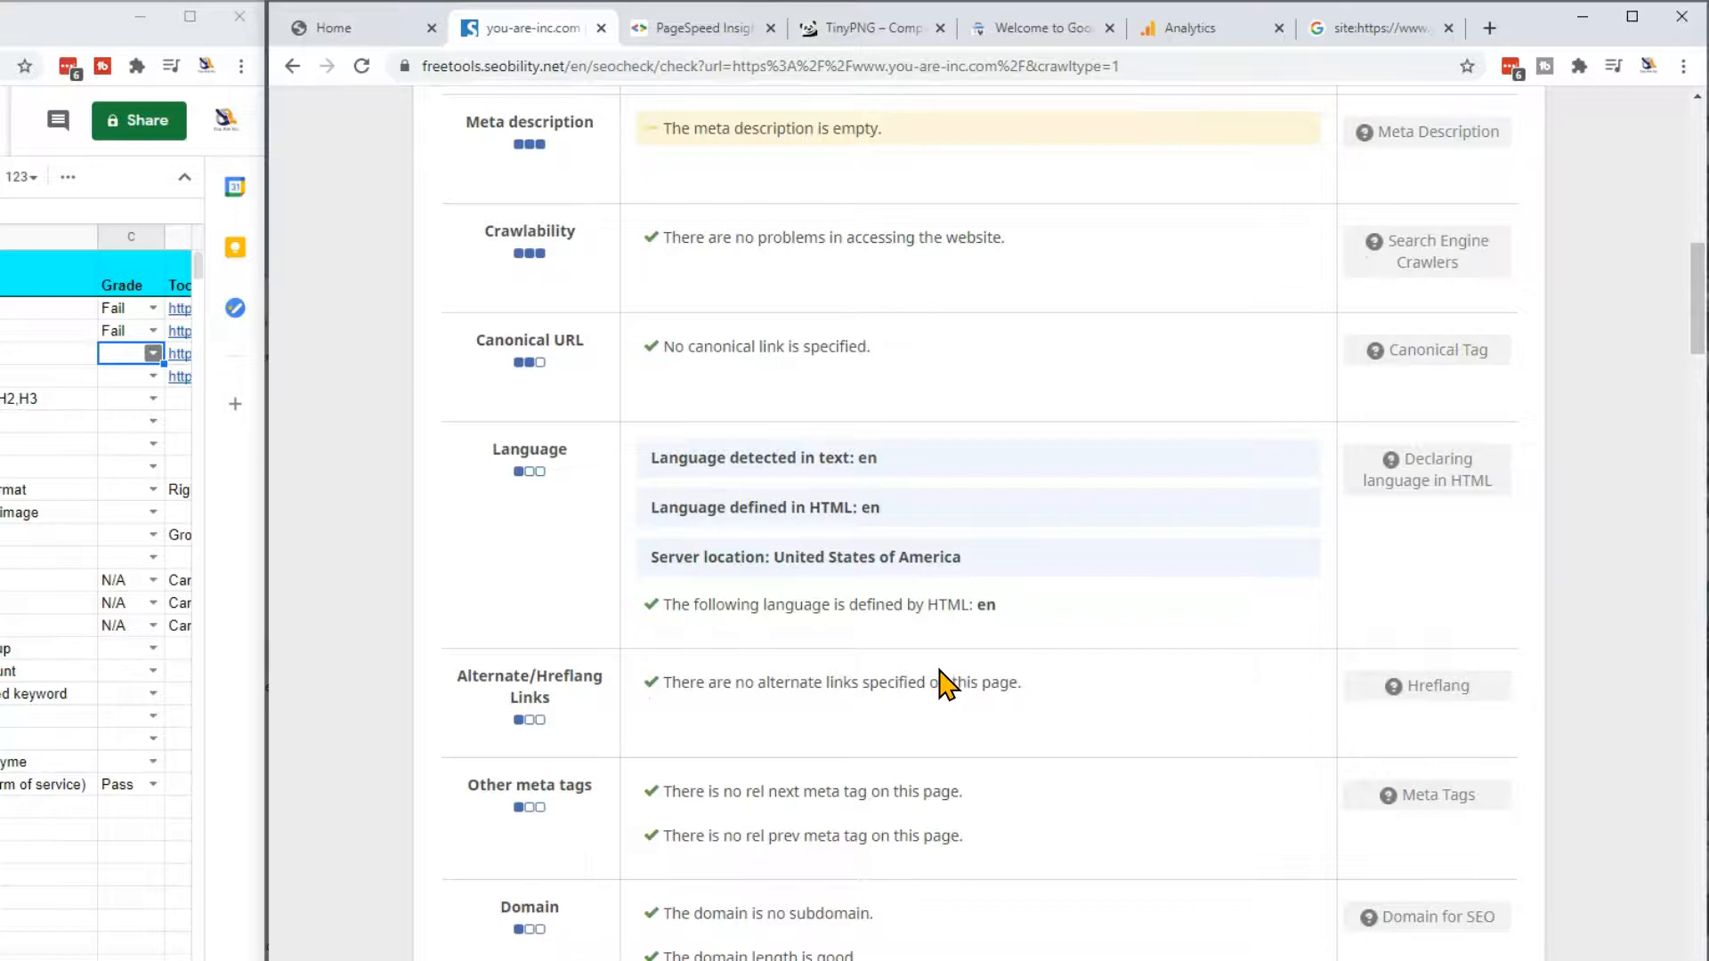
{"action": "left_click", "coordinate": [1031, 596]}
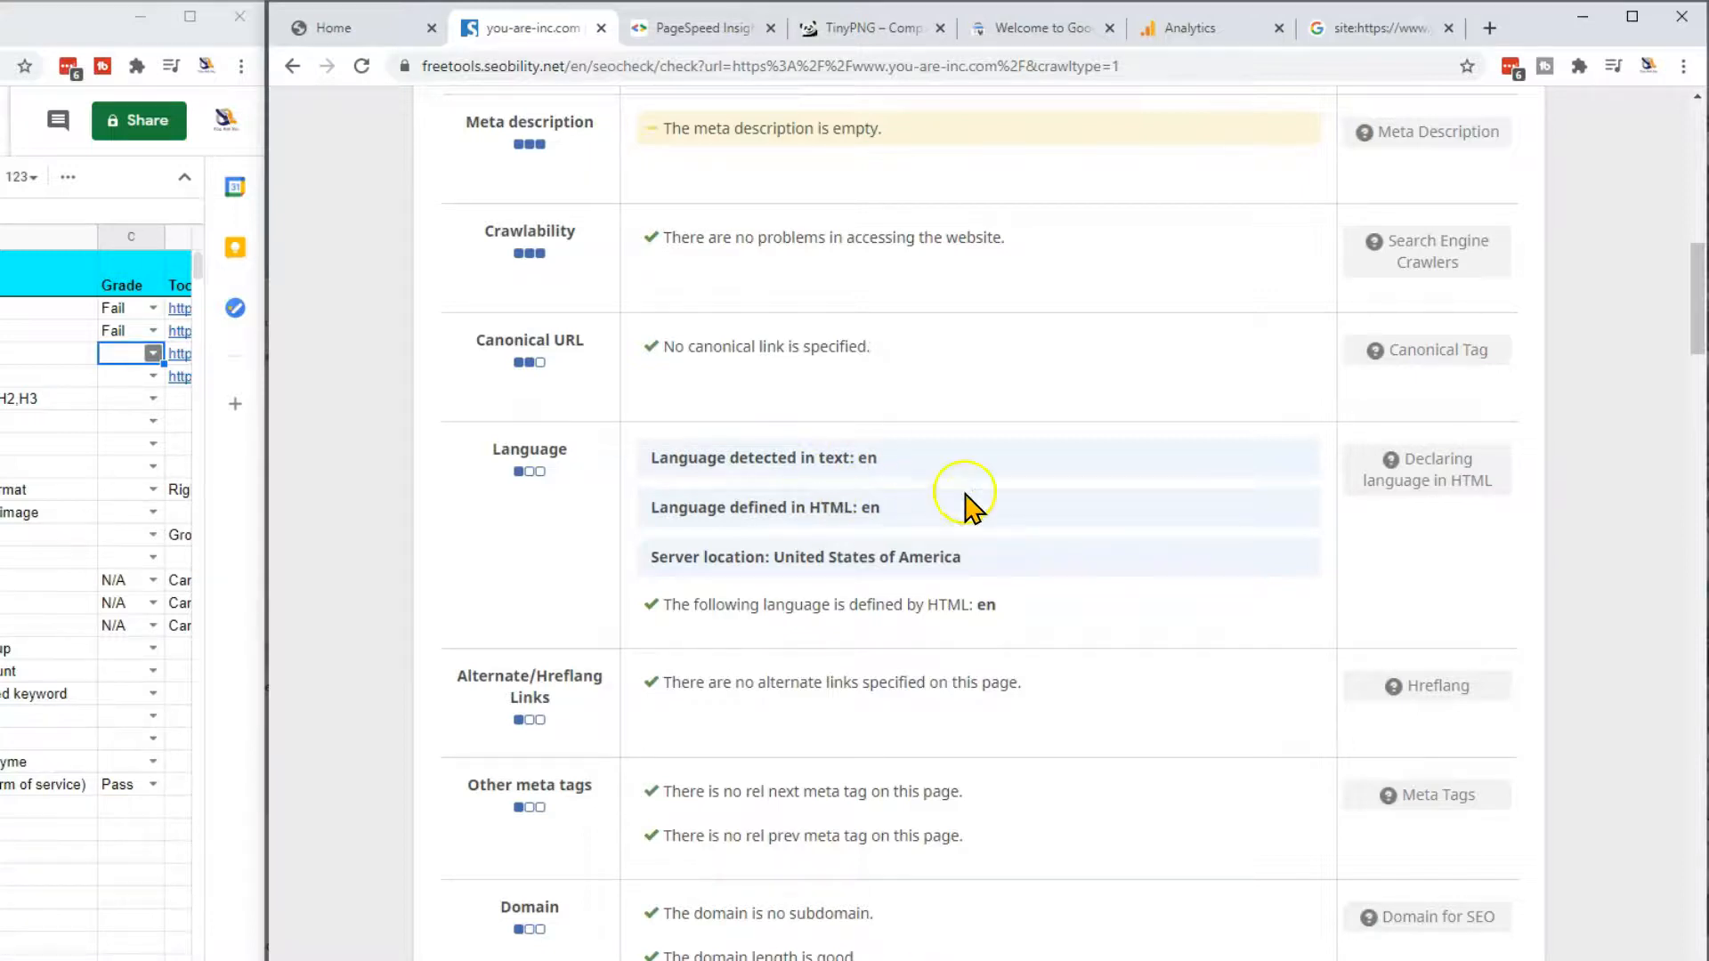
{"action": "left_click", "coordinate": [867, 509]}
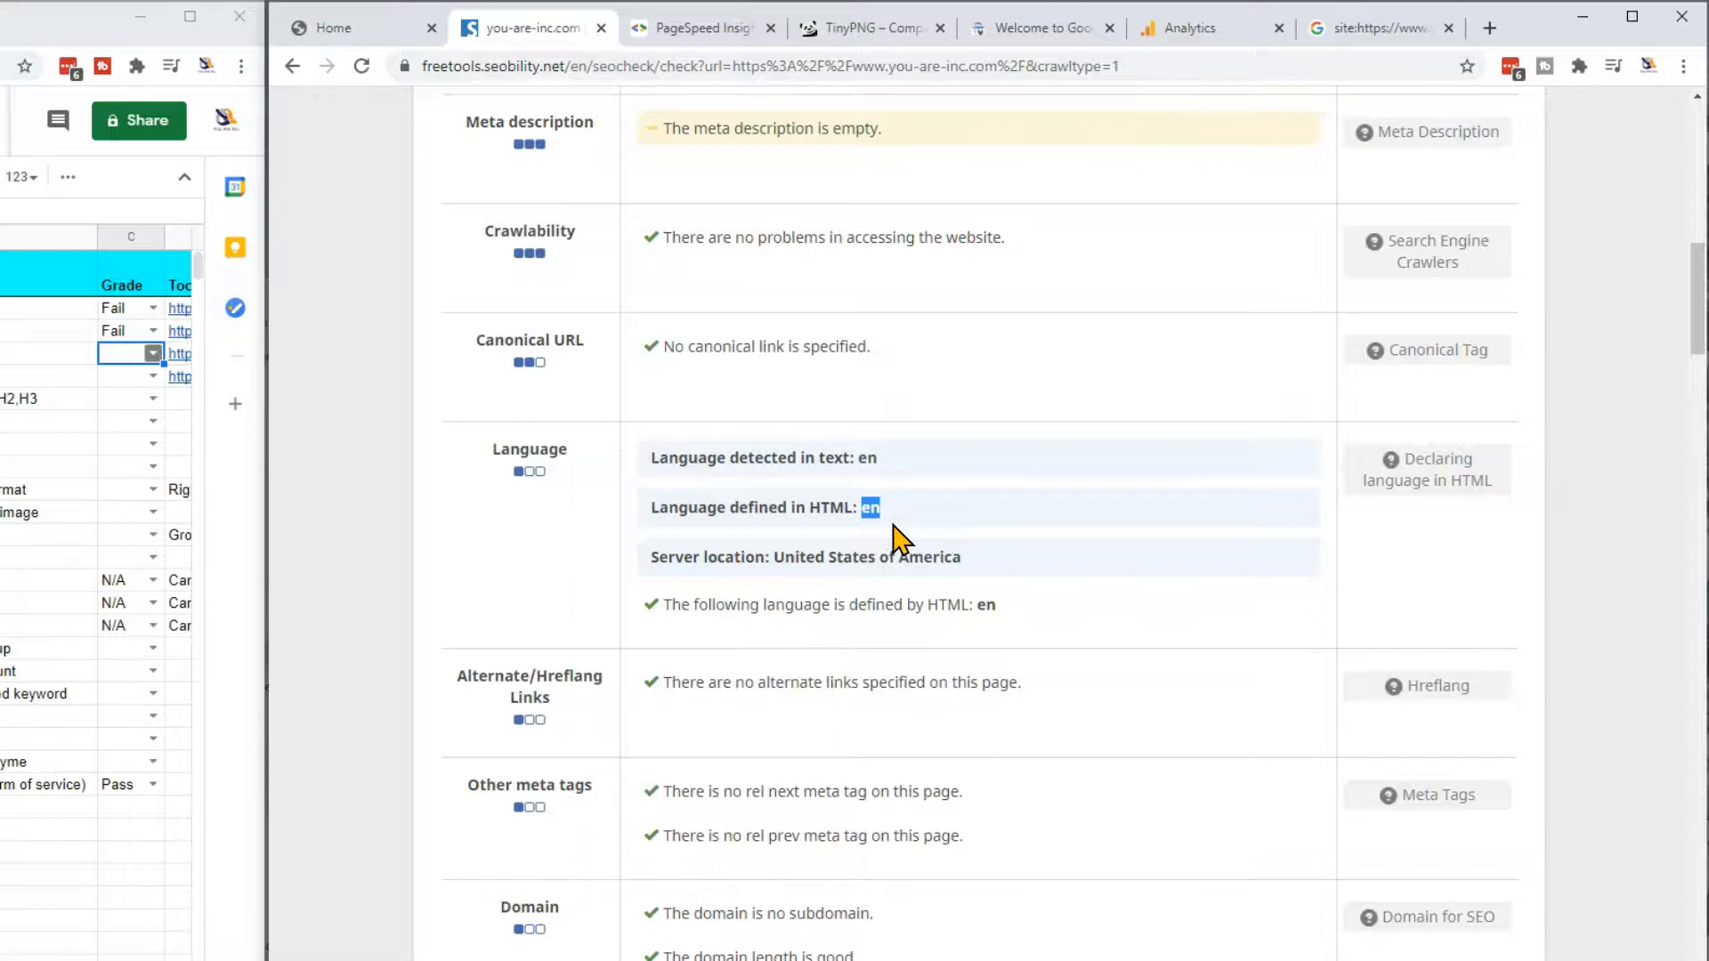
{"action": "scroll", "coordinate": [892, 537], "scroll_direction": "down", "scroll_amount": 1}
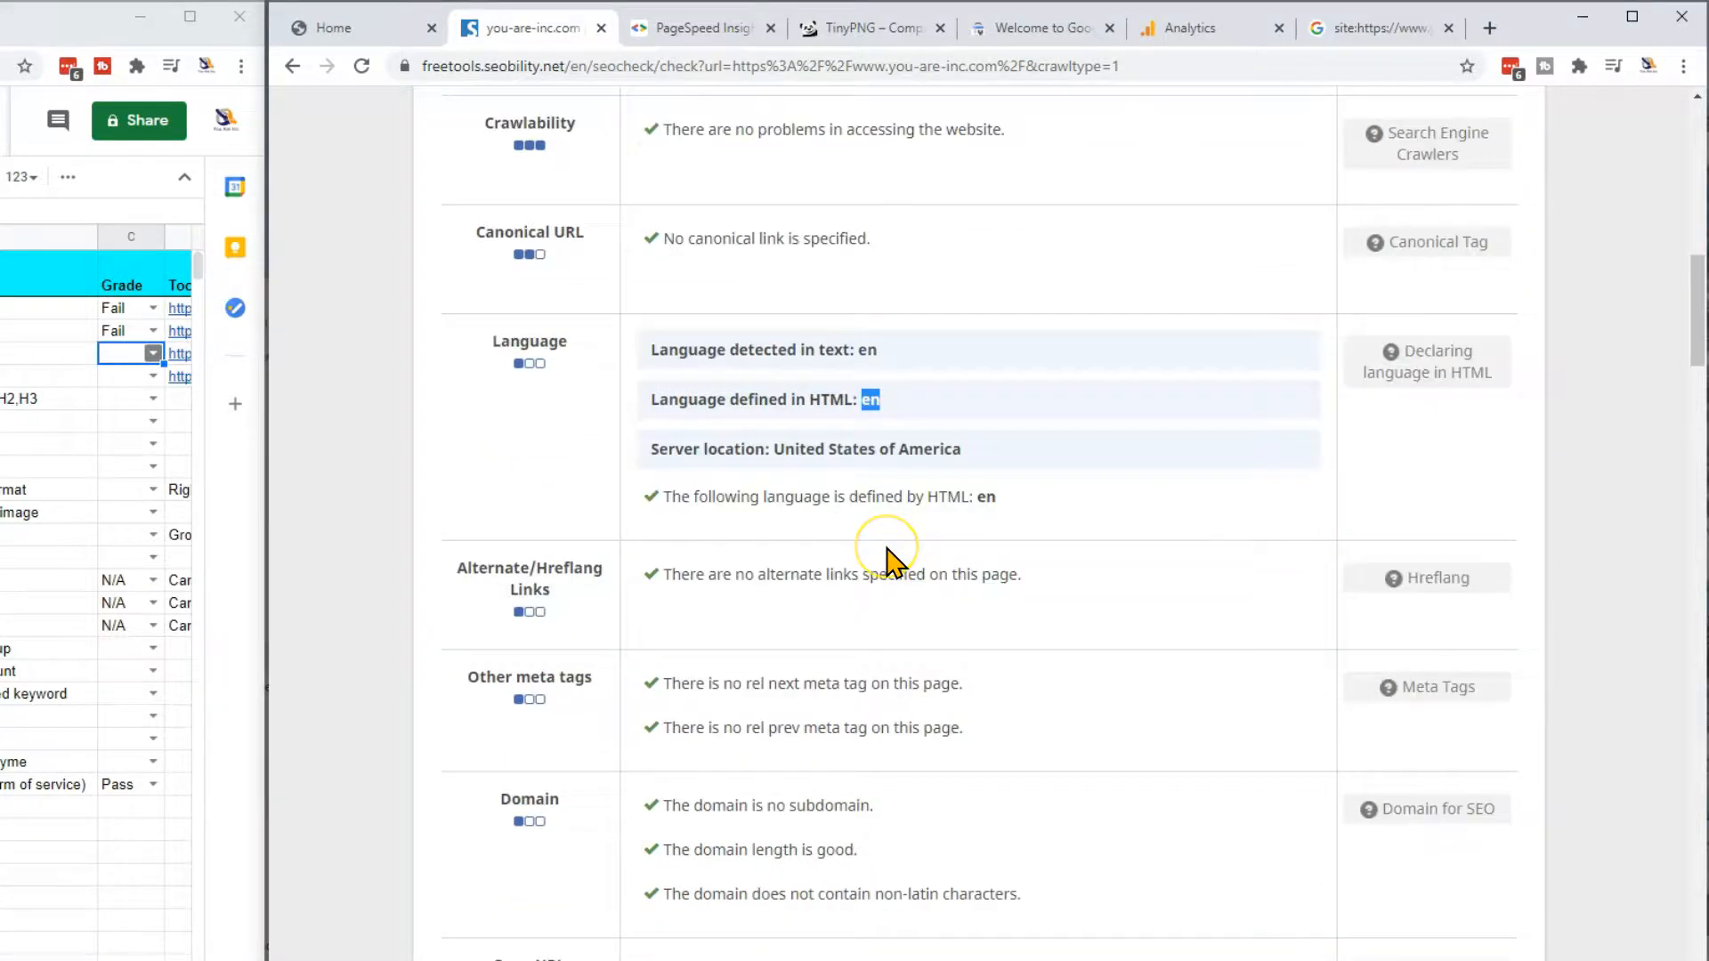
Step: Check the report's remaining meta findings down to the Meta tags list, and grade the meta tags and multiple H1 items as Fail
{"action": "scroll", "coordinate": [893, 560], "scroll_direction": "down", "scroll_amount": 2}
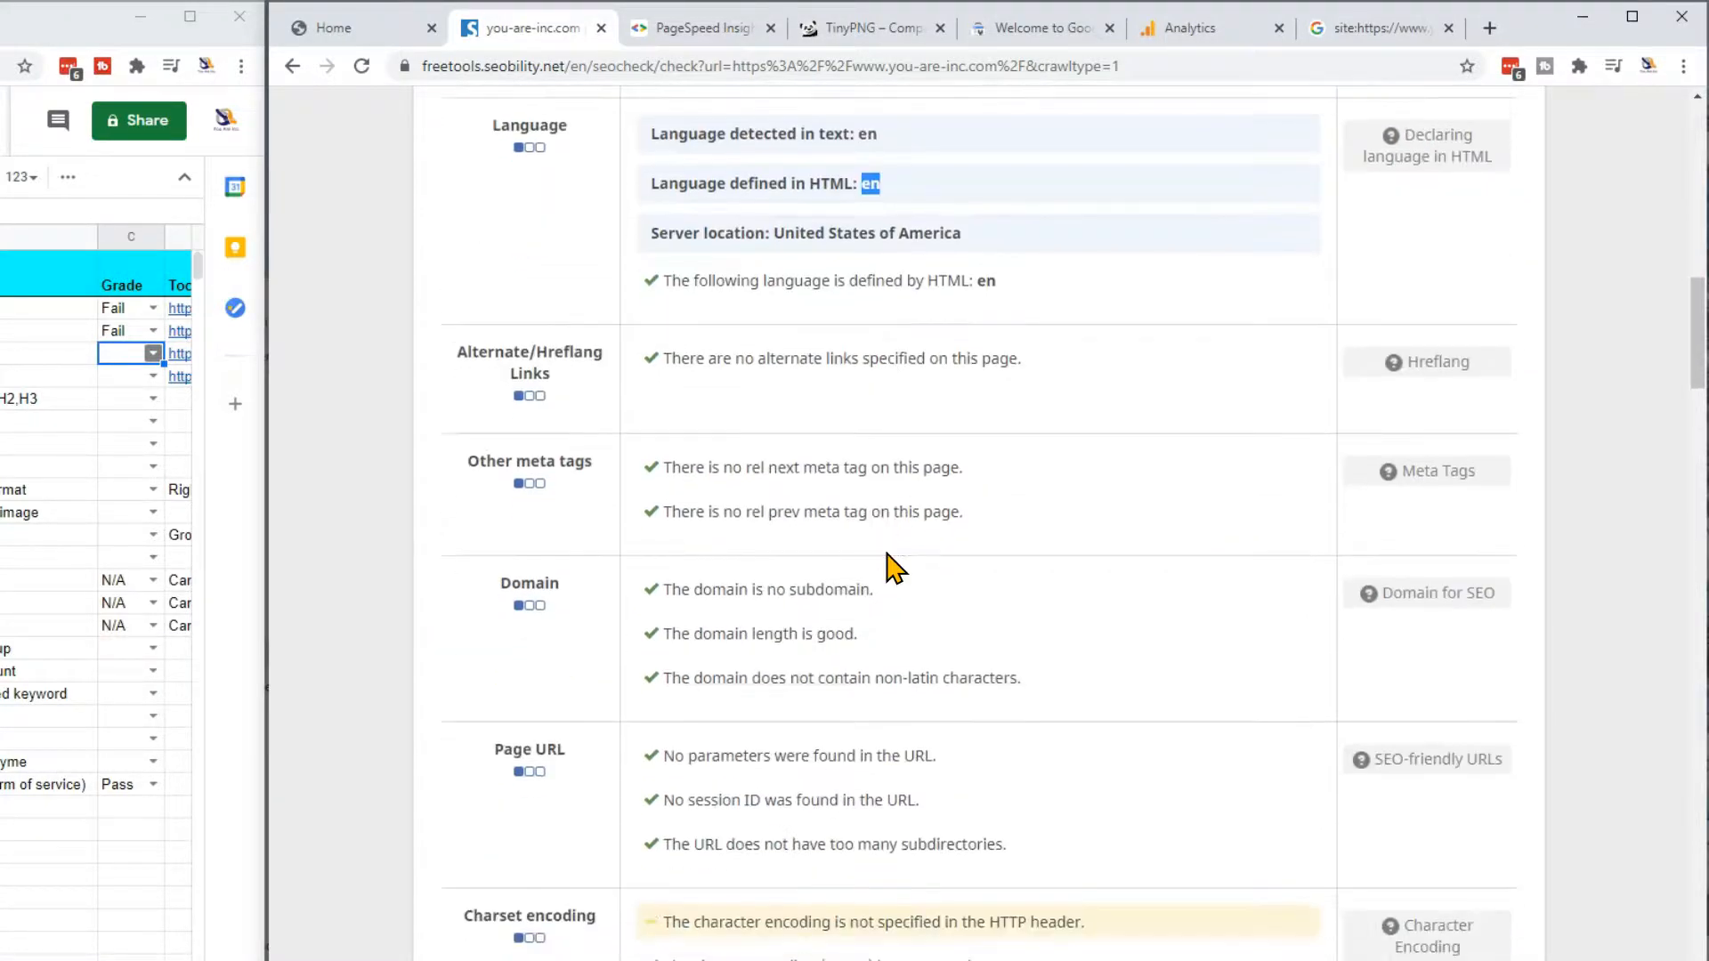
{"action": "scroll", "coordinate": [889, 561], "scroll_direction": "down", "scroll_amount": 1}
{"action": "scroll", "coordinate": [770, 519], "scroll_direction": "down", "scroll_amount": 3}
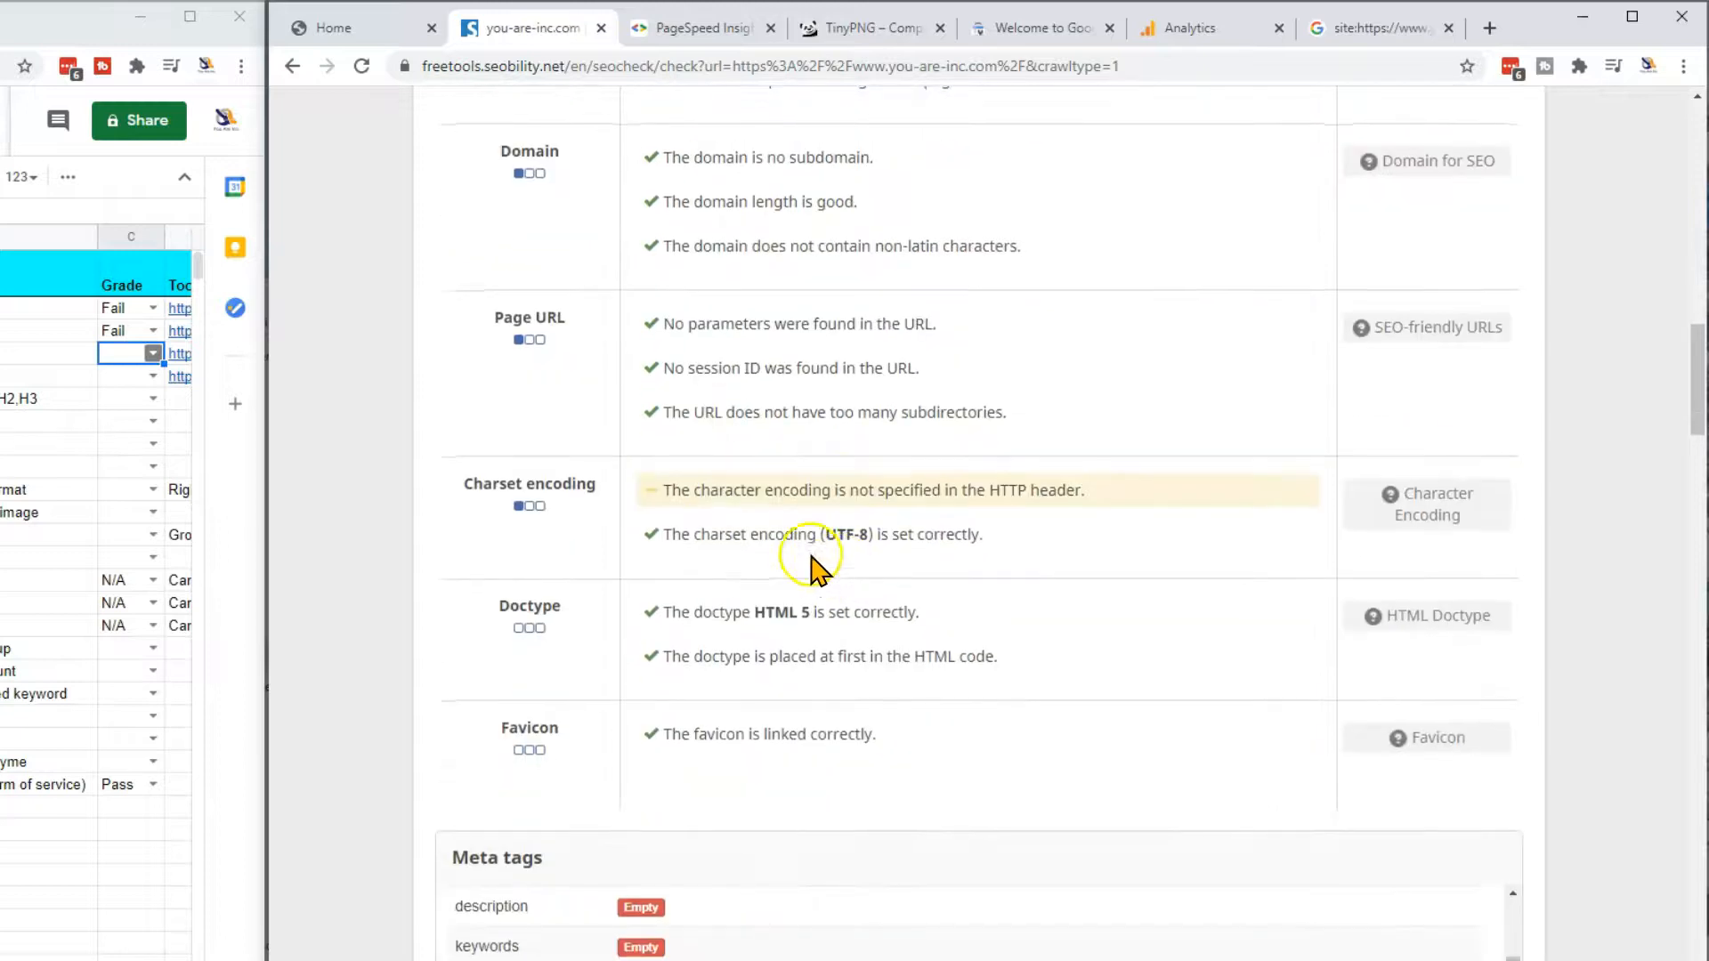
{"action": "scroll", "coordinate": [831, 564], "scroll_direction": "down", "scroll_amount": 2}
{"action": "scroll", "coordinate": [801, 507], "scroll_direction": "down", "scroll_amount": 2}
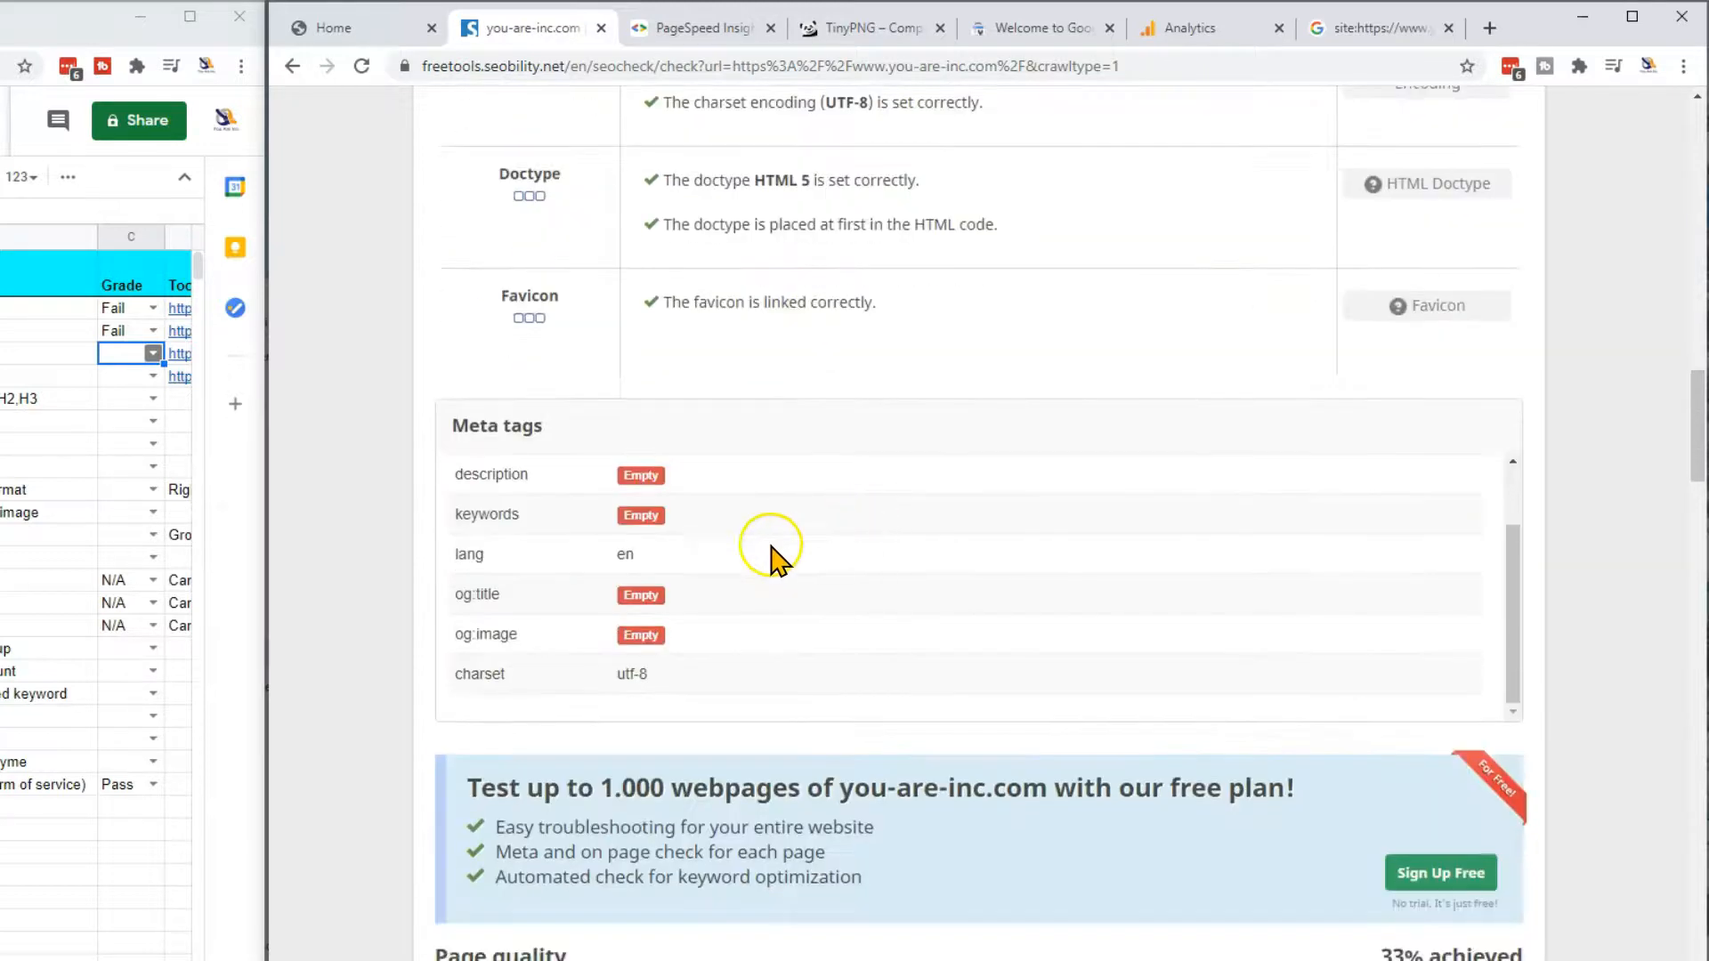
{"action": "left_click", "coordinate": [155, 355]}
{"action": "left_click", "coordinate": [120, 408]}
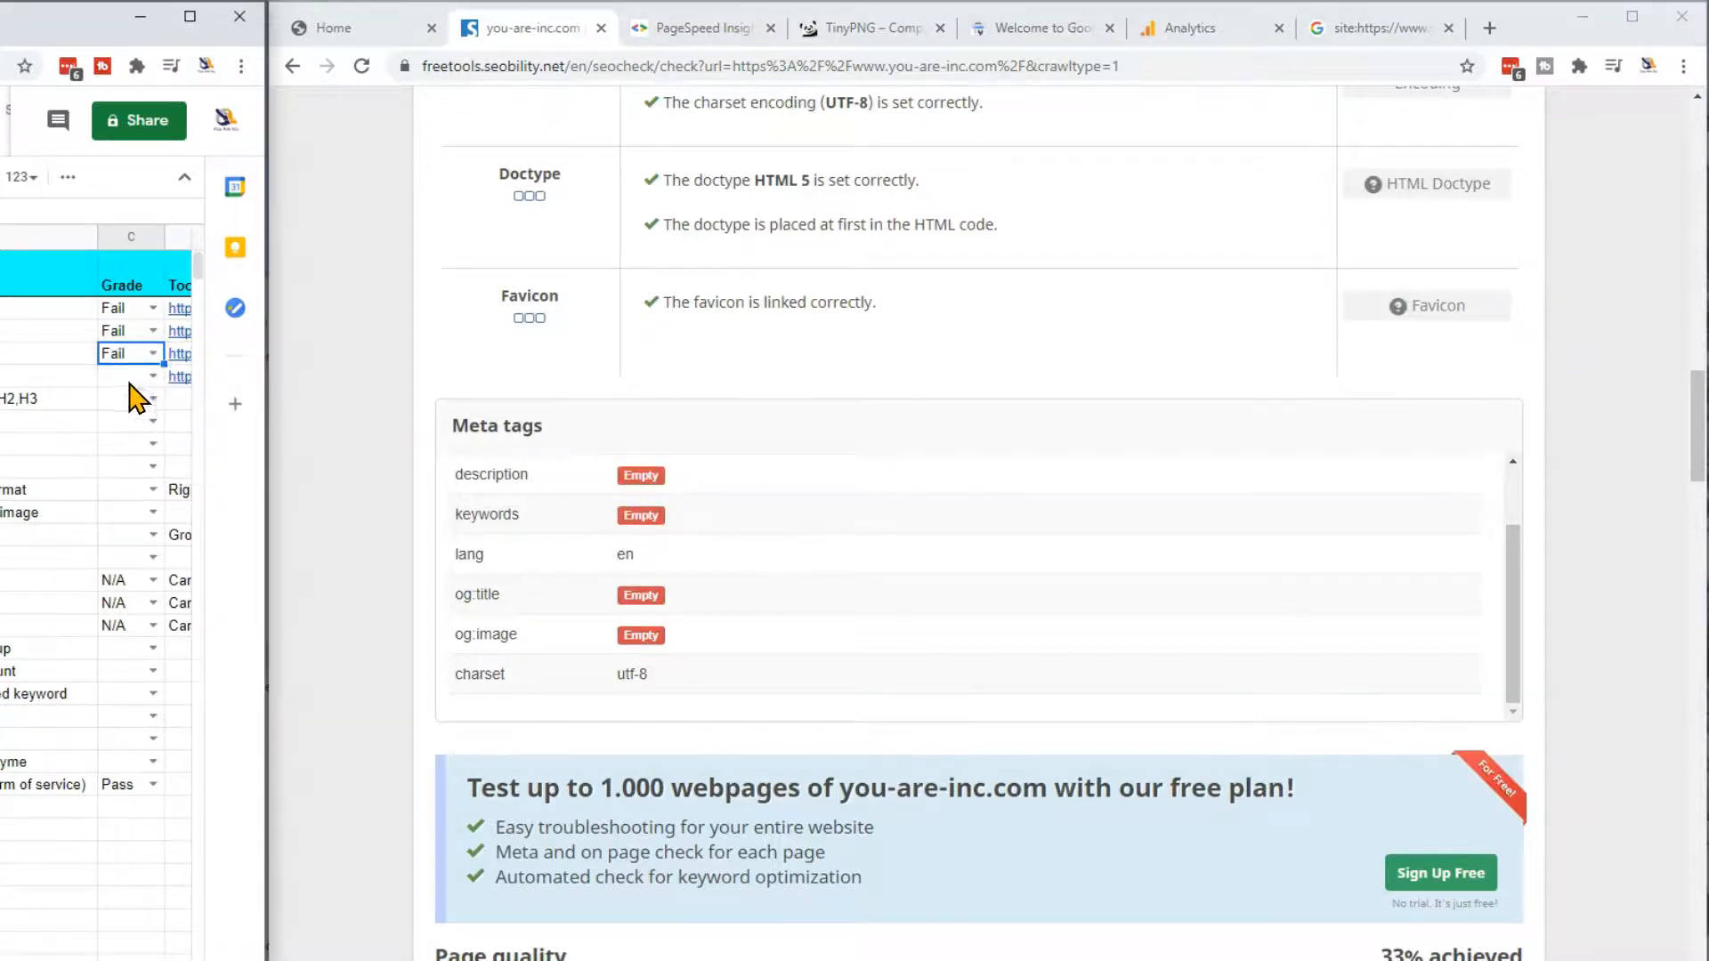
{"action": "left_click", "coordinate": [153, 377]}
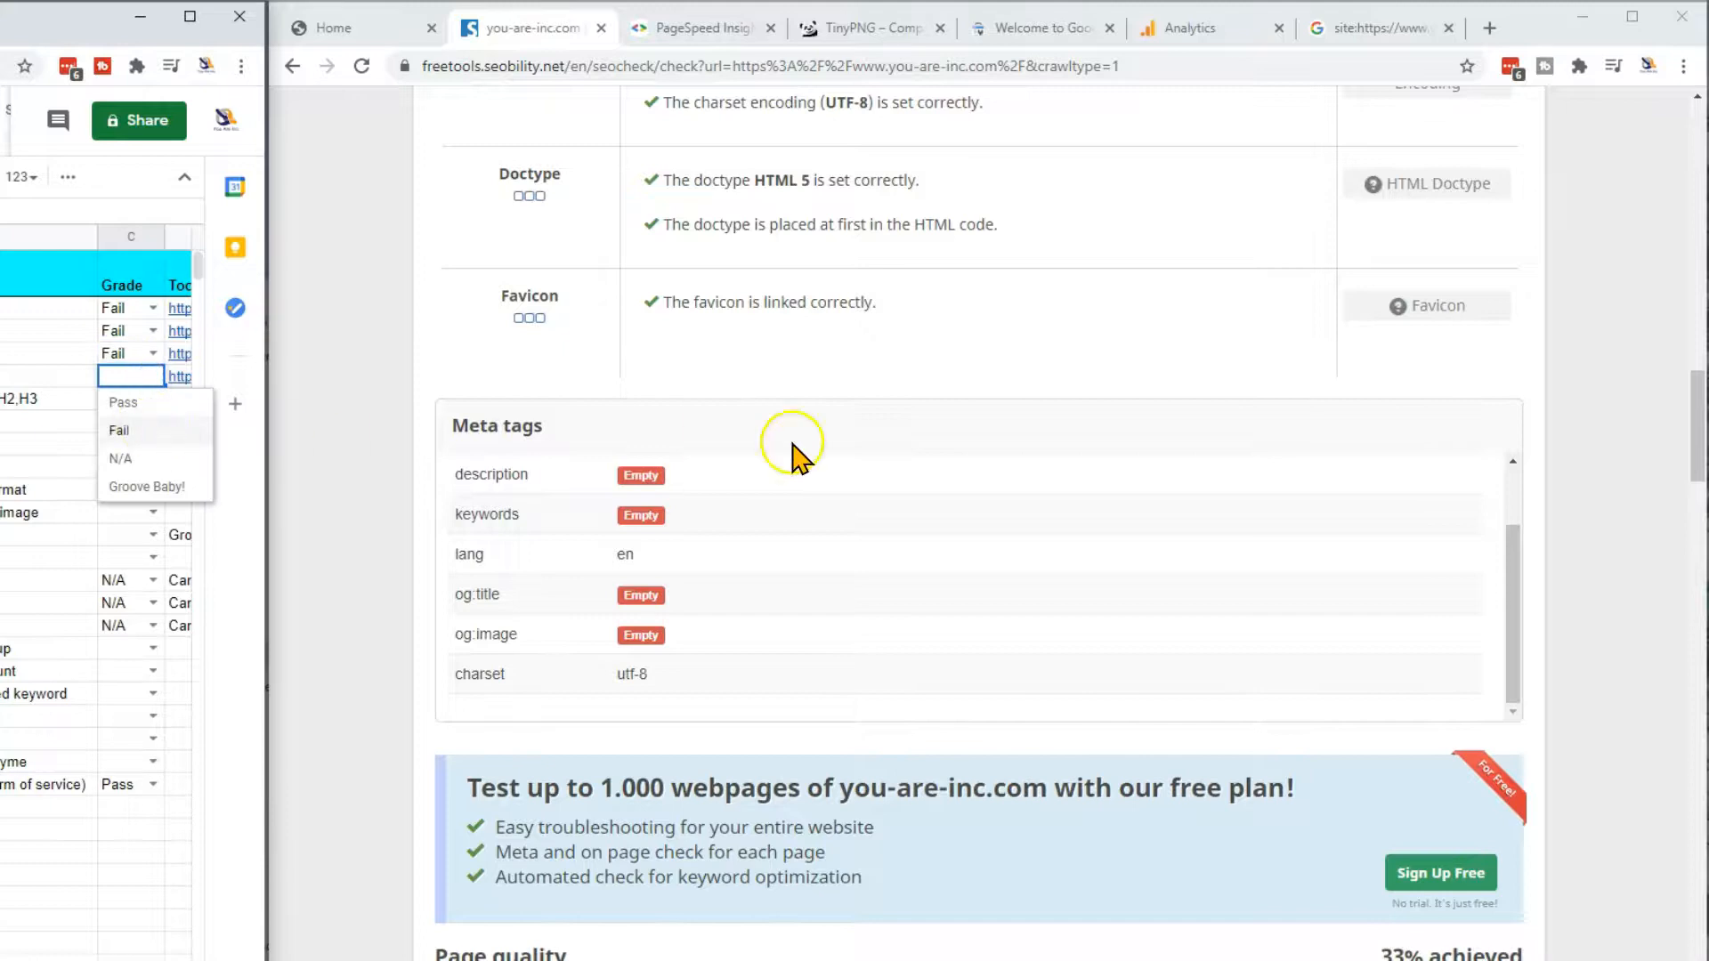
{"action": "left_click", "coordinate": [116, 431]}
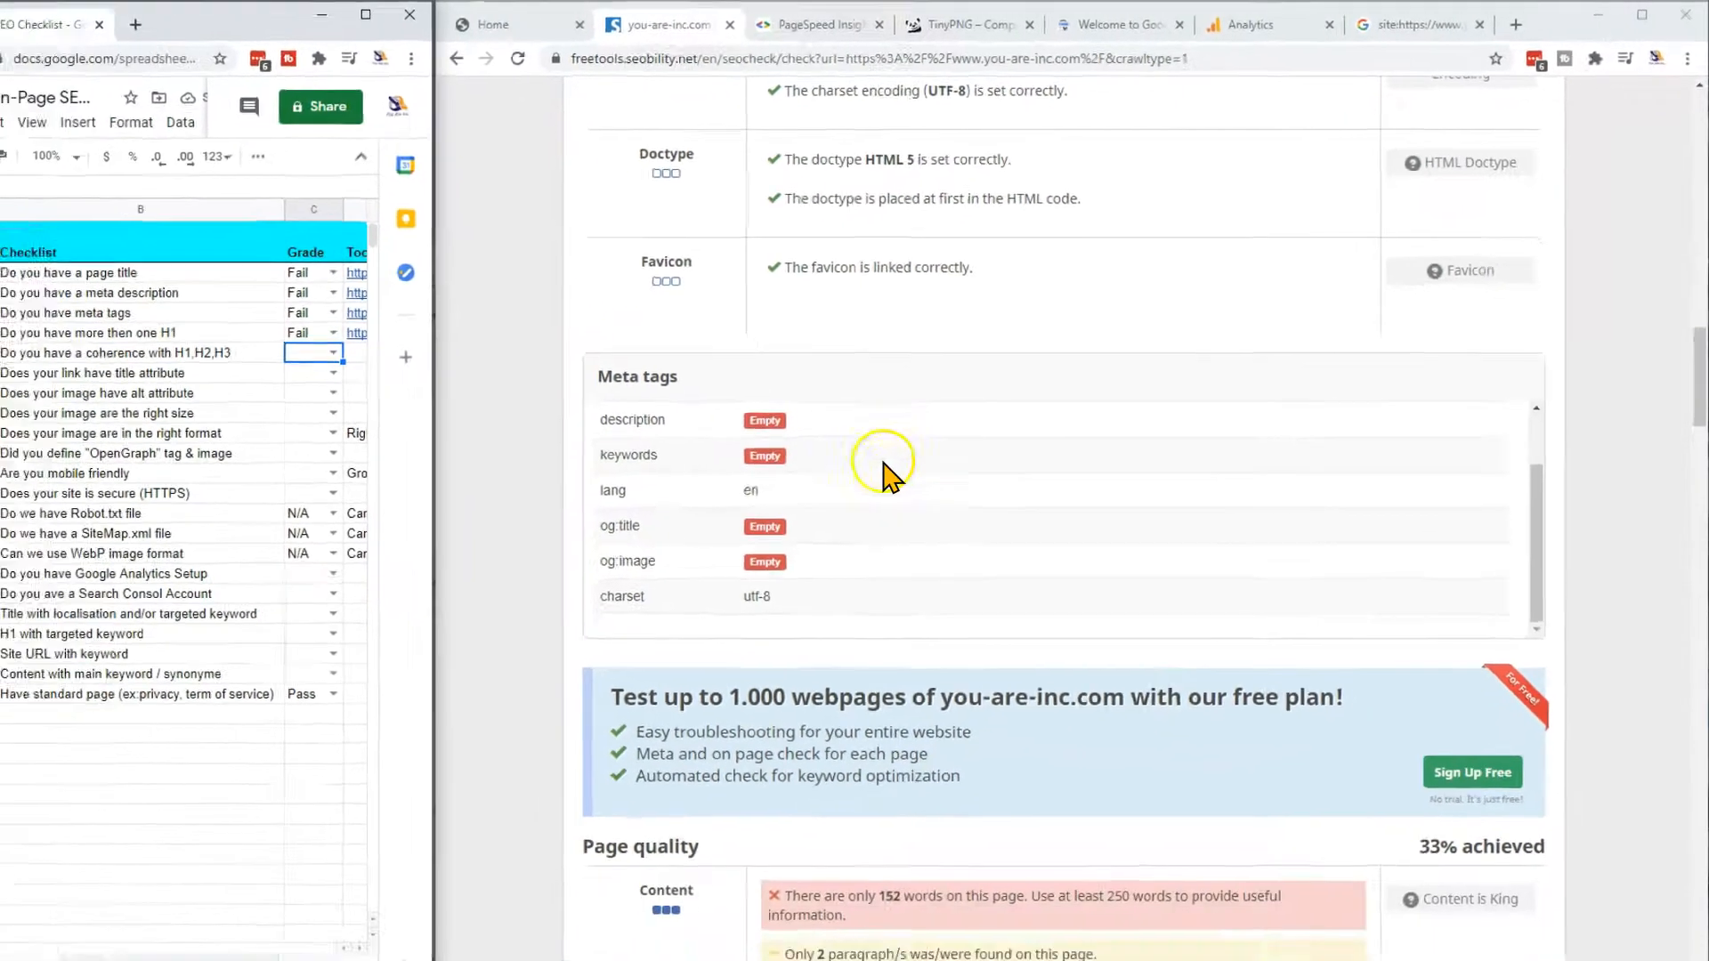
Step: Review the report's page quality and heading structure, and grade the H1, H2, H3 coherence item as Fail in the checklist
{"action": "scroll", "coordinate": [820, 583], "scroll_direction": "down", "scroll_amount": 2}
{"action": "scroll", "coordinate": [985, 496], "scroll_direction": "down", "scroll_amount": 8}
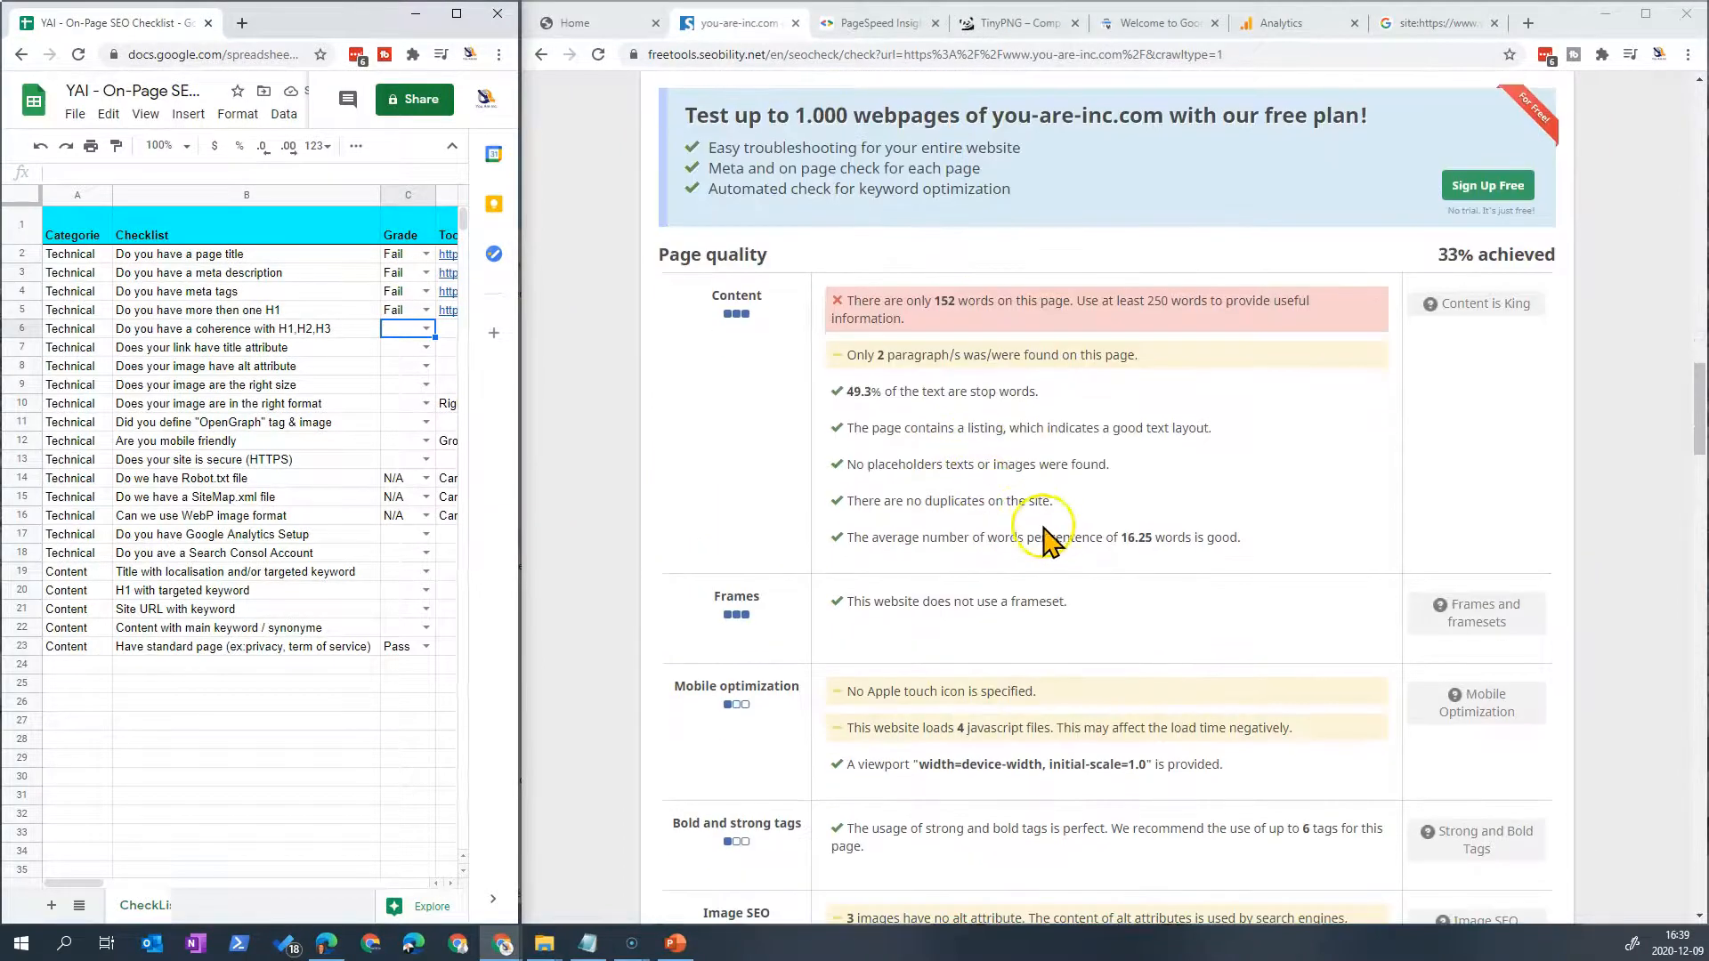
{"action": "scroll", "coordinate": [1028, 525], "scroll_direction": "up", "scroll_amount": 9}
{"action": "scroll", "coordinate": [973, 477], "scroll_direction": "up", "scroll_amount": 1}
{"action": "scroll", "coordinate": [976, 472], "scroll_direction": "down", "scroll_amount": 1}
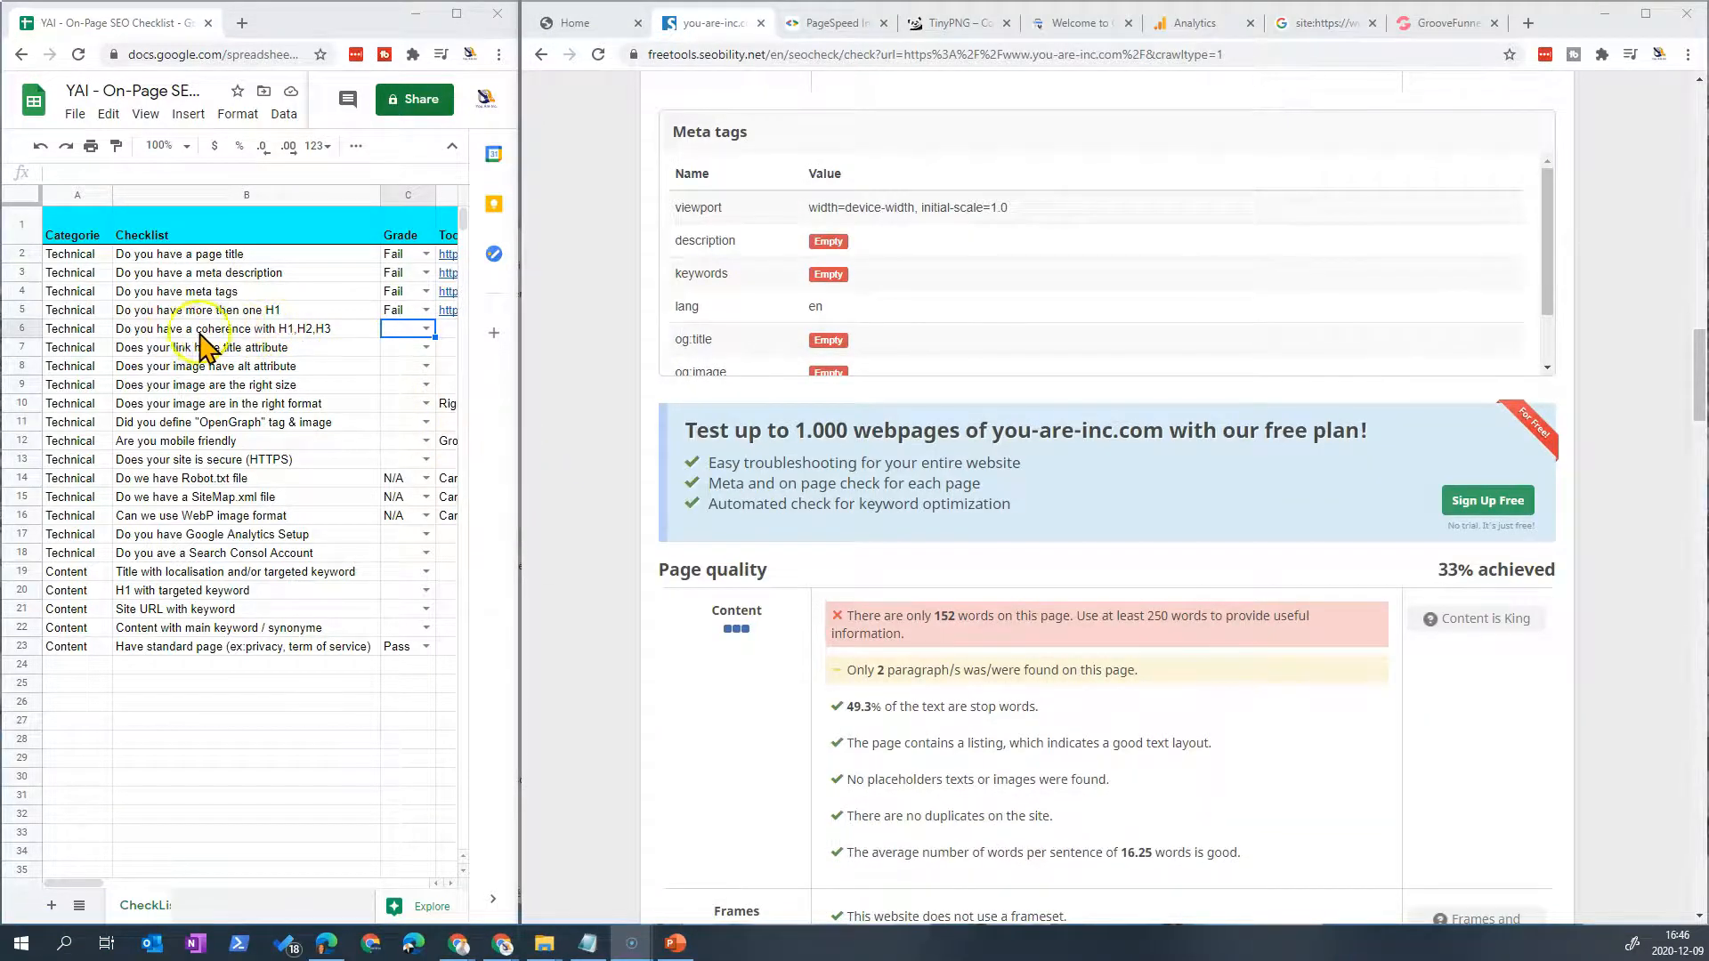
{"action": "scroll", "coordinate": [641, 615], "scroll_direction": "down", "scroll_amount": 8}
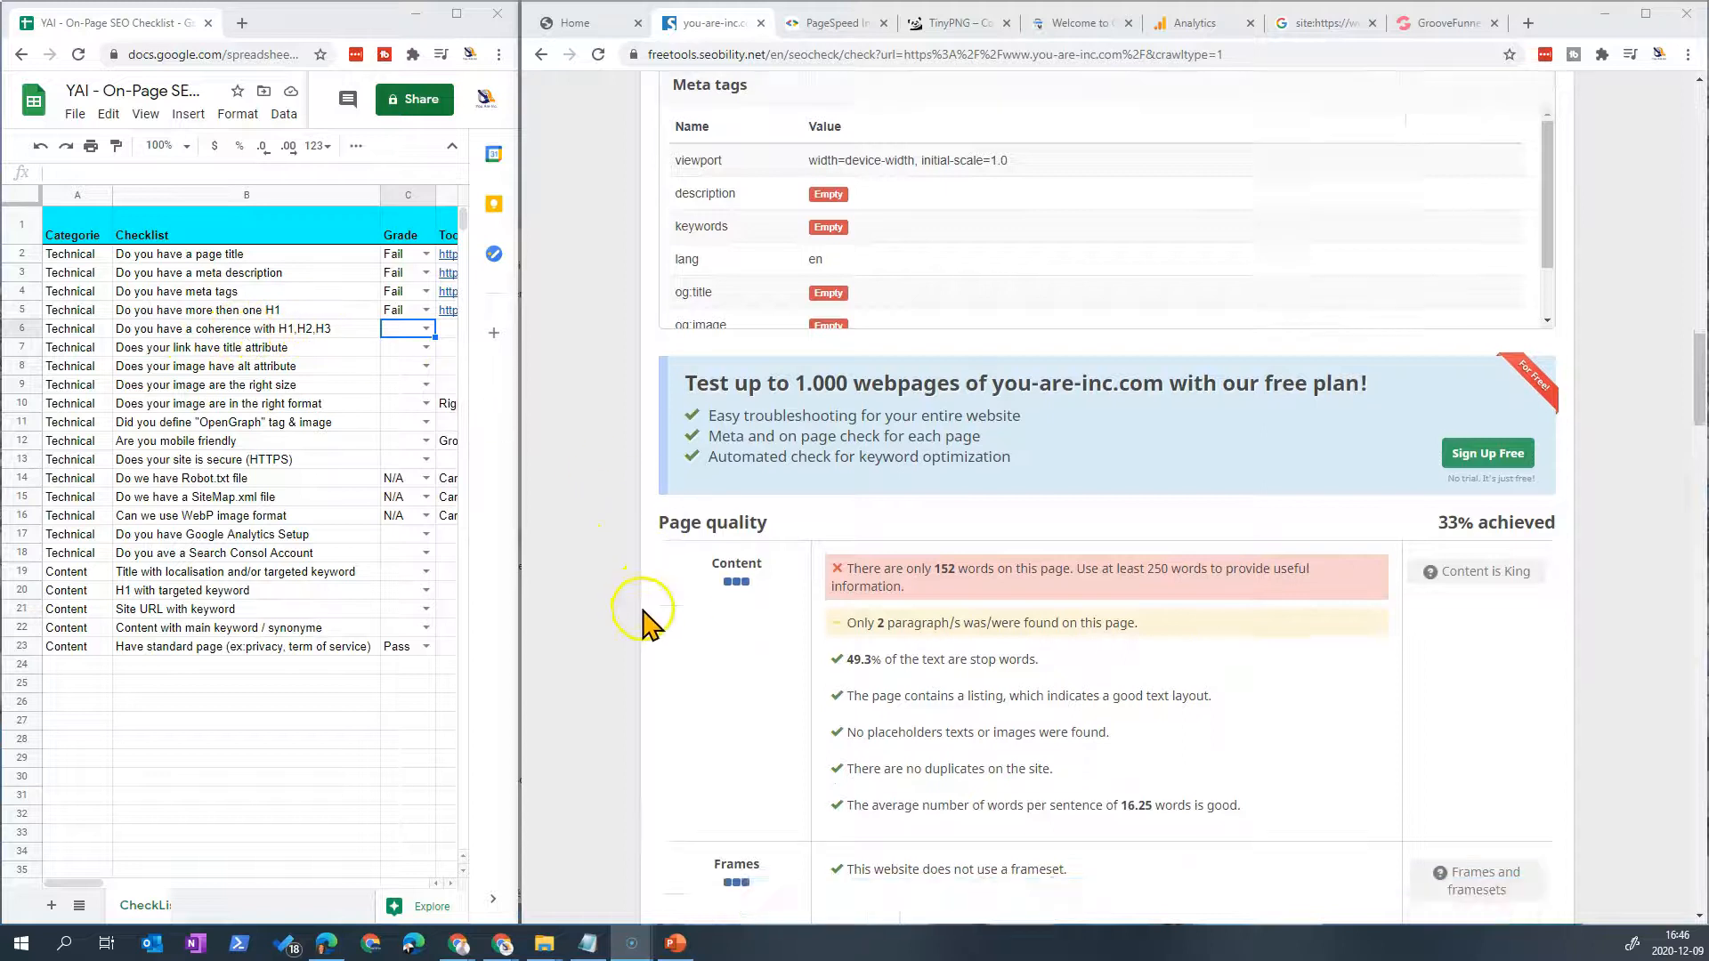
{"action": "scroll", "coordinate": [639, 614], "scroll_direction": "down", "scroll_amount": 10}
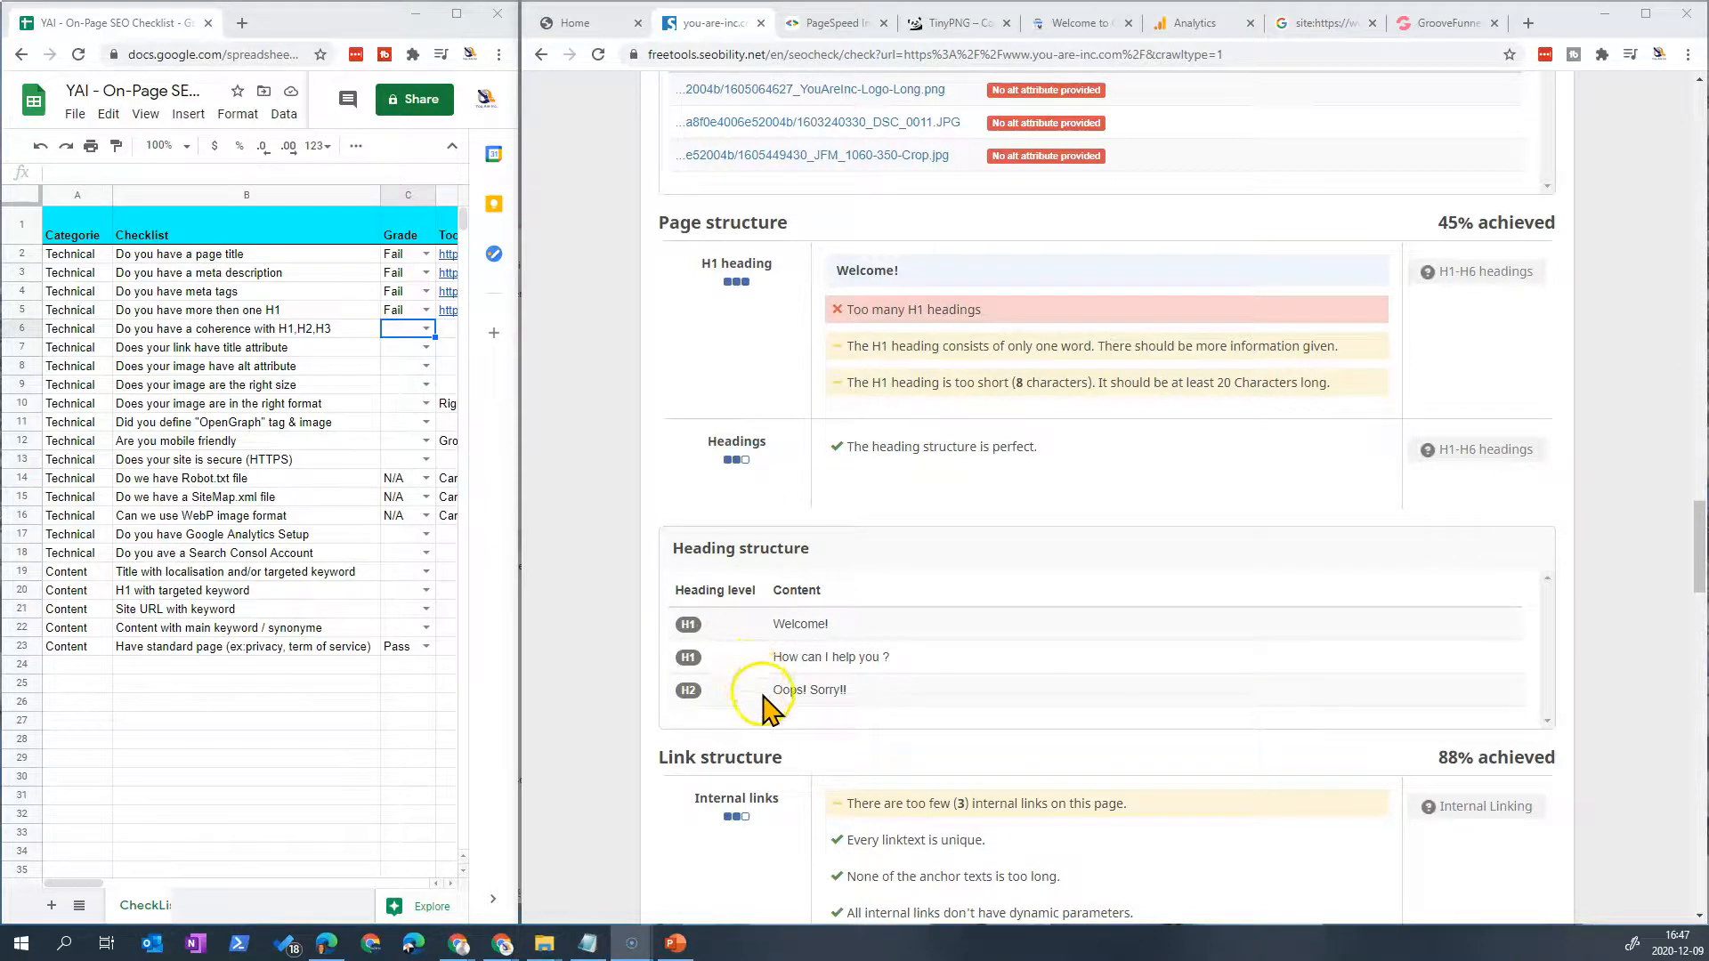
{"action": "scroll", "coordinate": [789, 703], "scroll_direction": "up", "scroll_amount": 15}
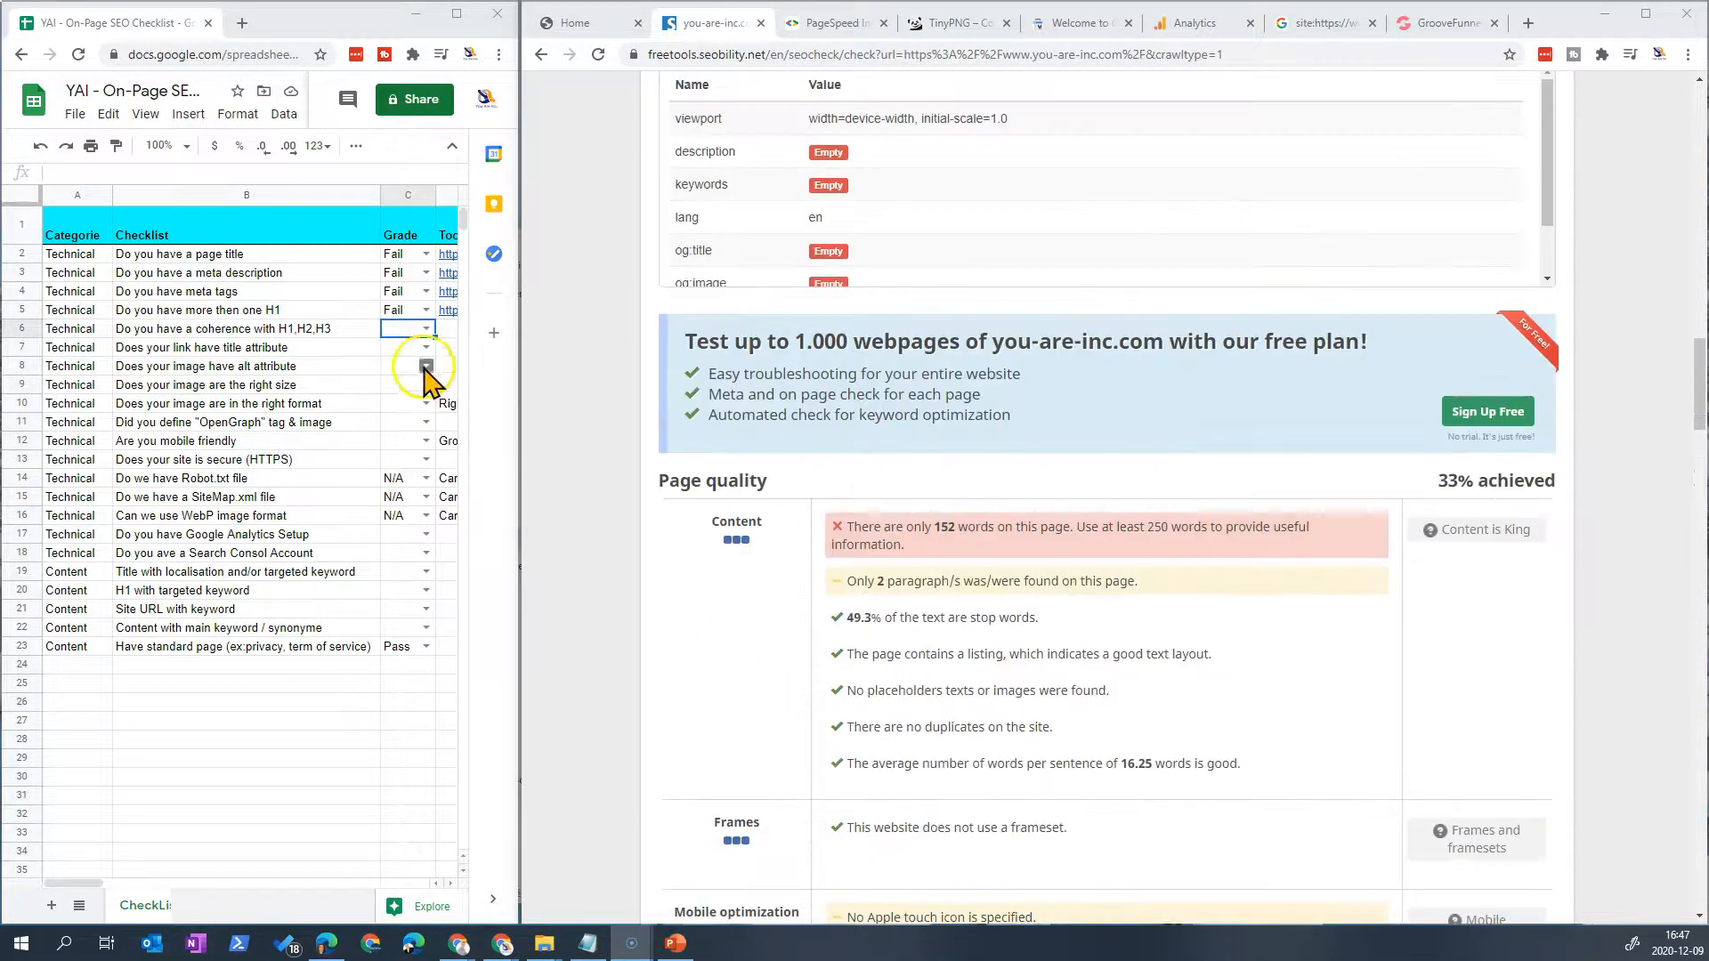
{"action": "double_click", "coordinate": [420, 327]}
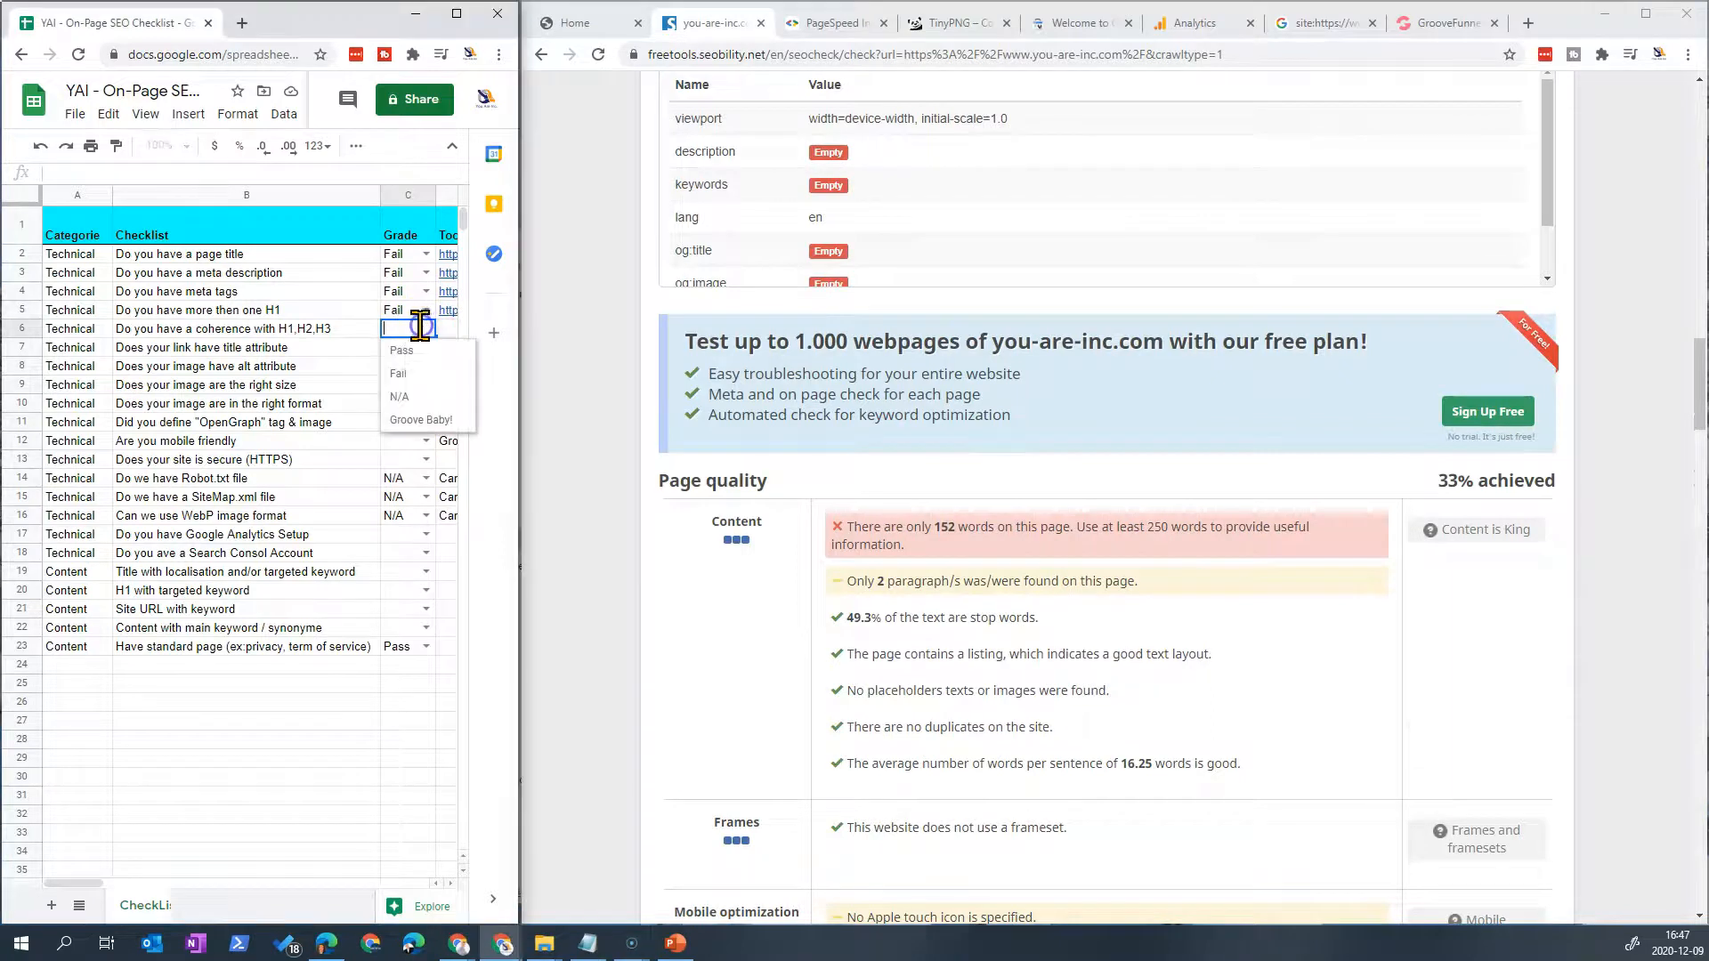
{"action": "left_click", "coordinate": [389, 374]}
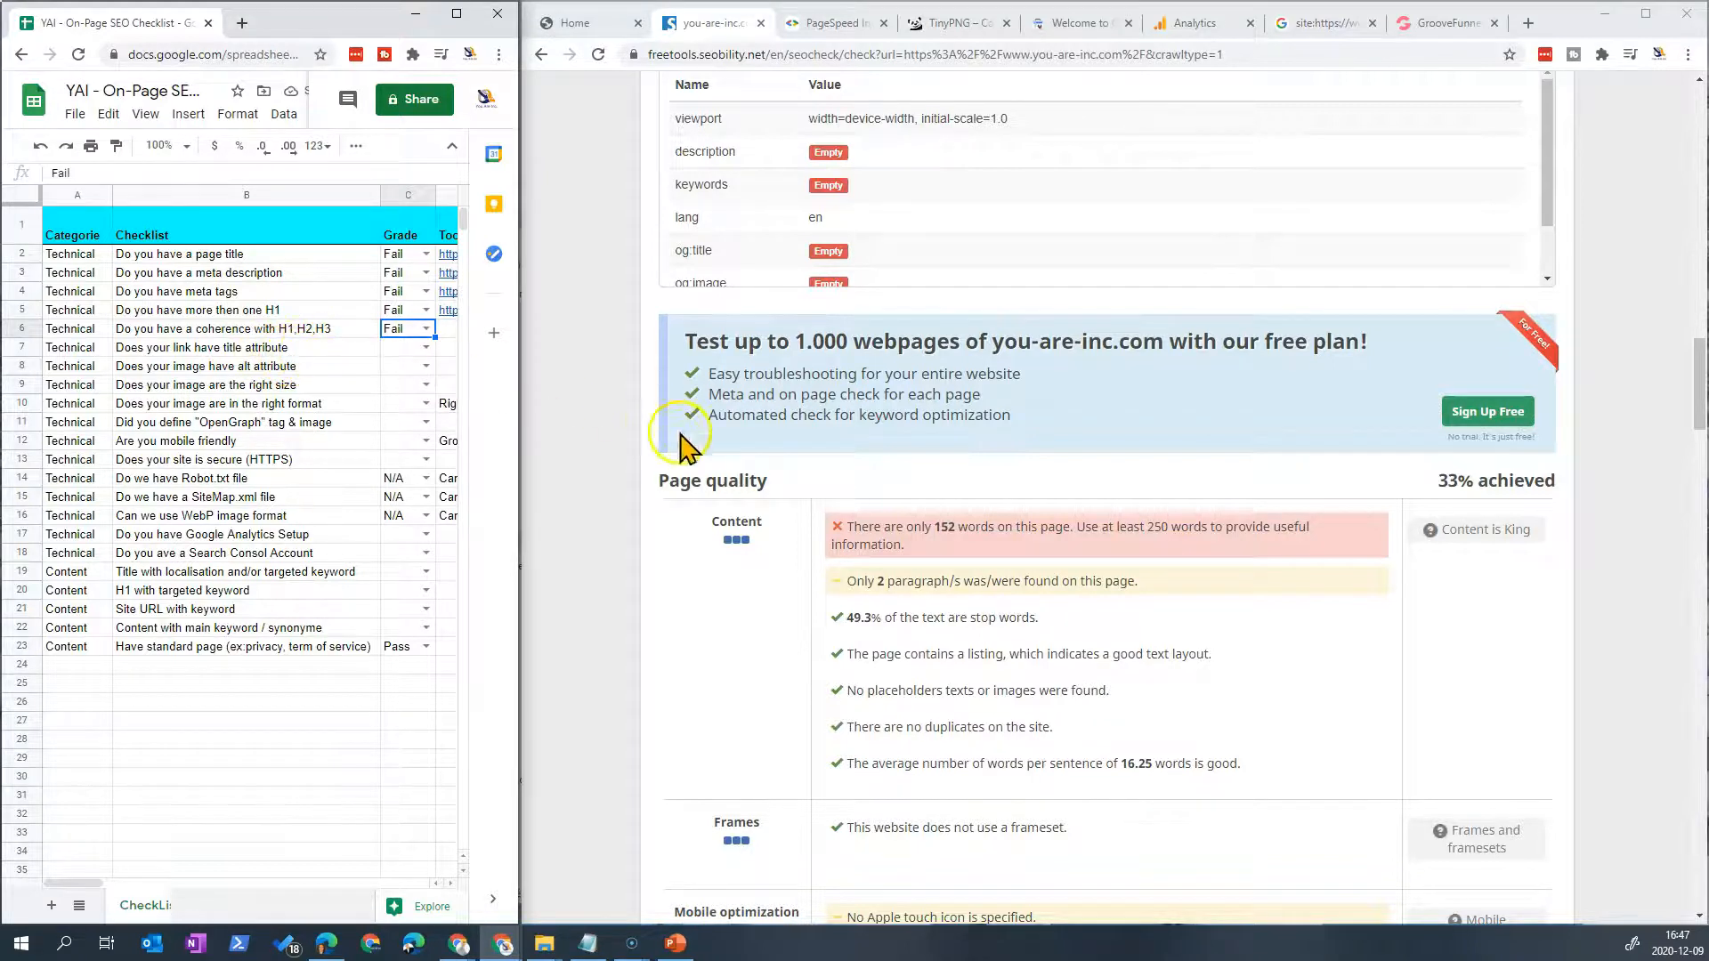
Step: Examine the report's media list, link structure and the links found on the page
{"action": "scroll", "coordinate": [685, 436], "scroll_direction": "down", "scroll_amount": 12}
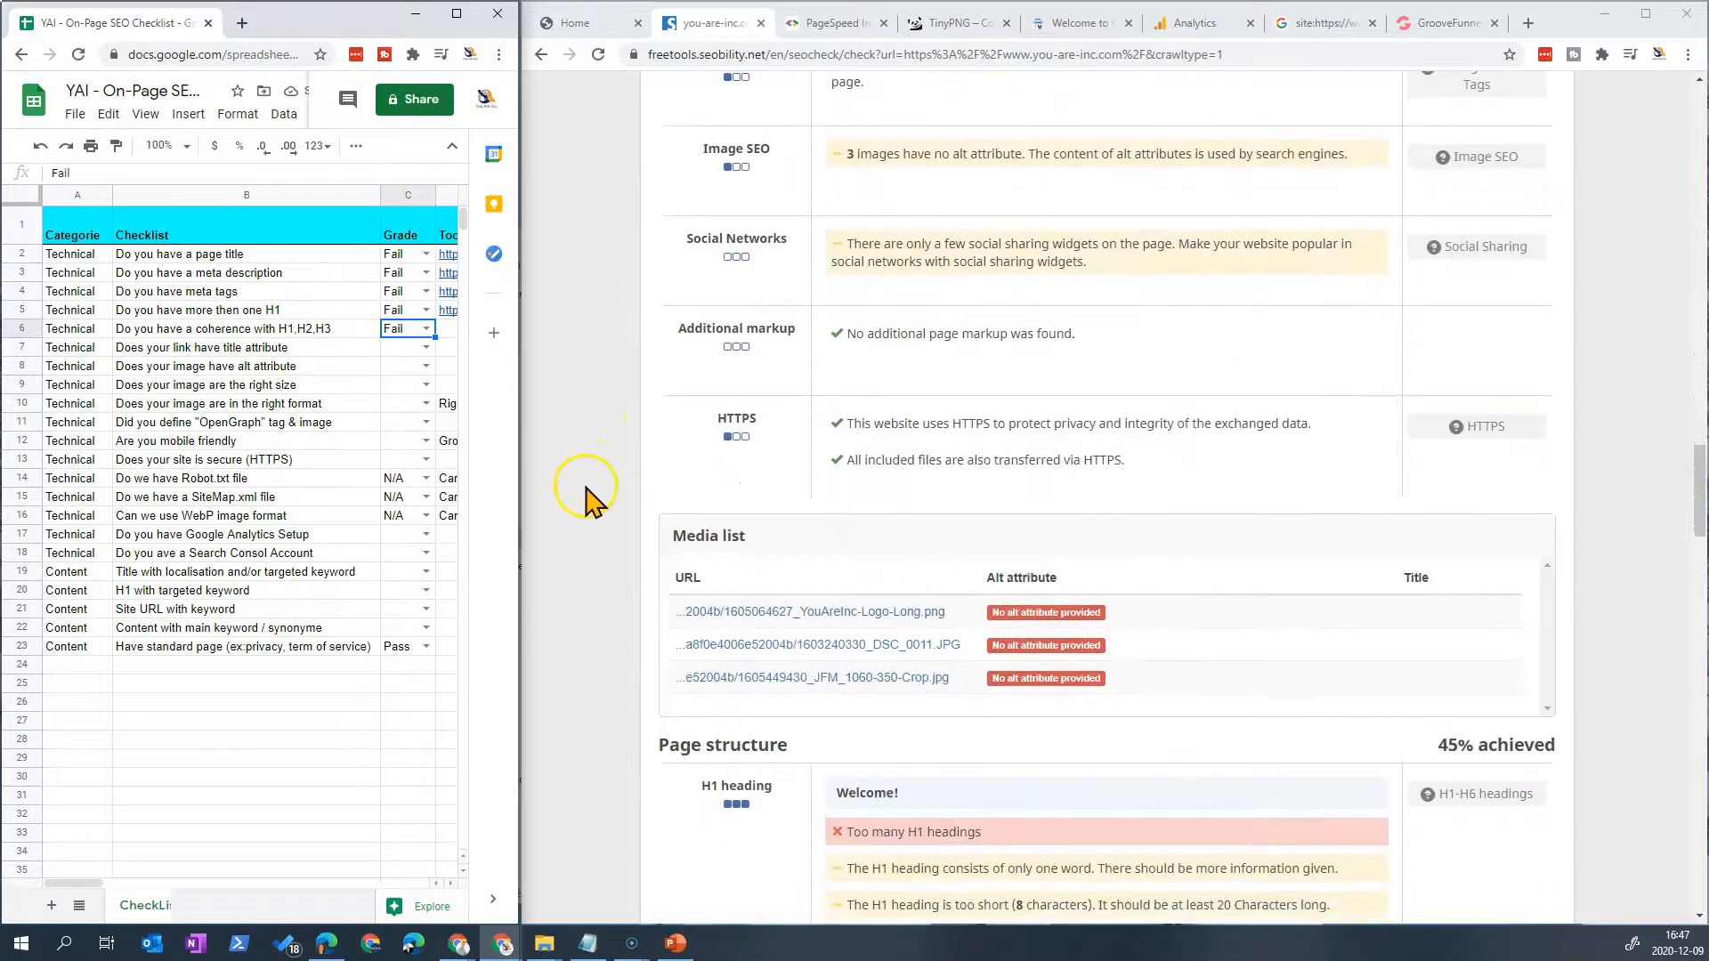
{"action": "scroll", "coordinate": [587, 499], "scroll_direction": "down", "scroll_amount": 13}
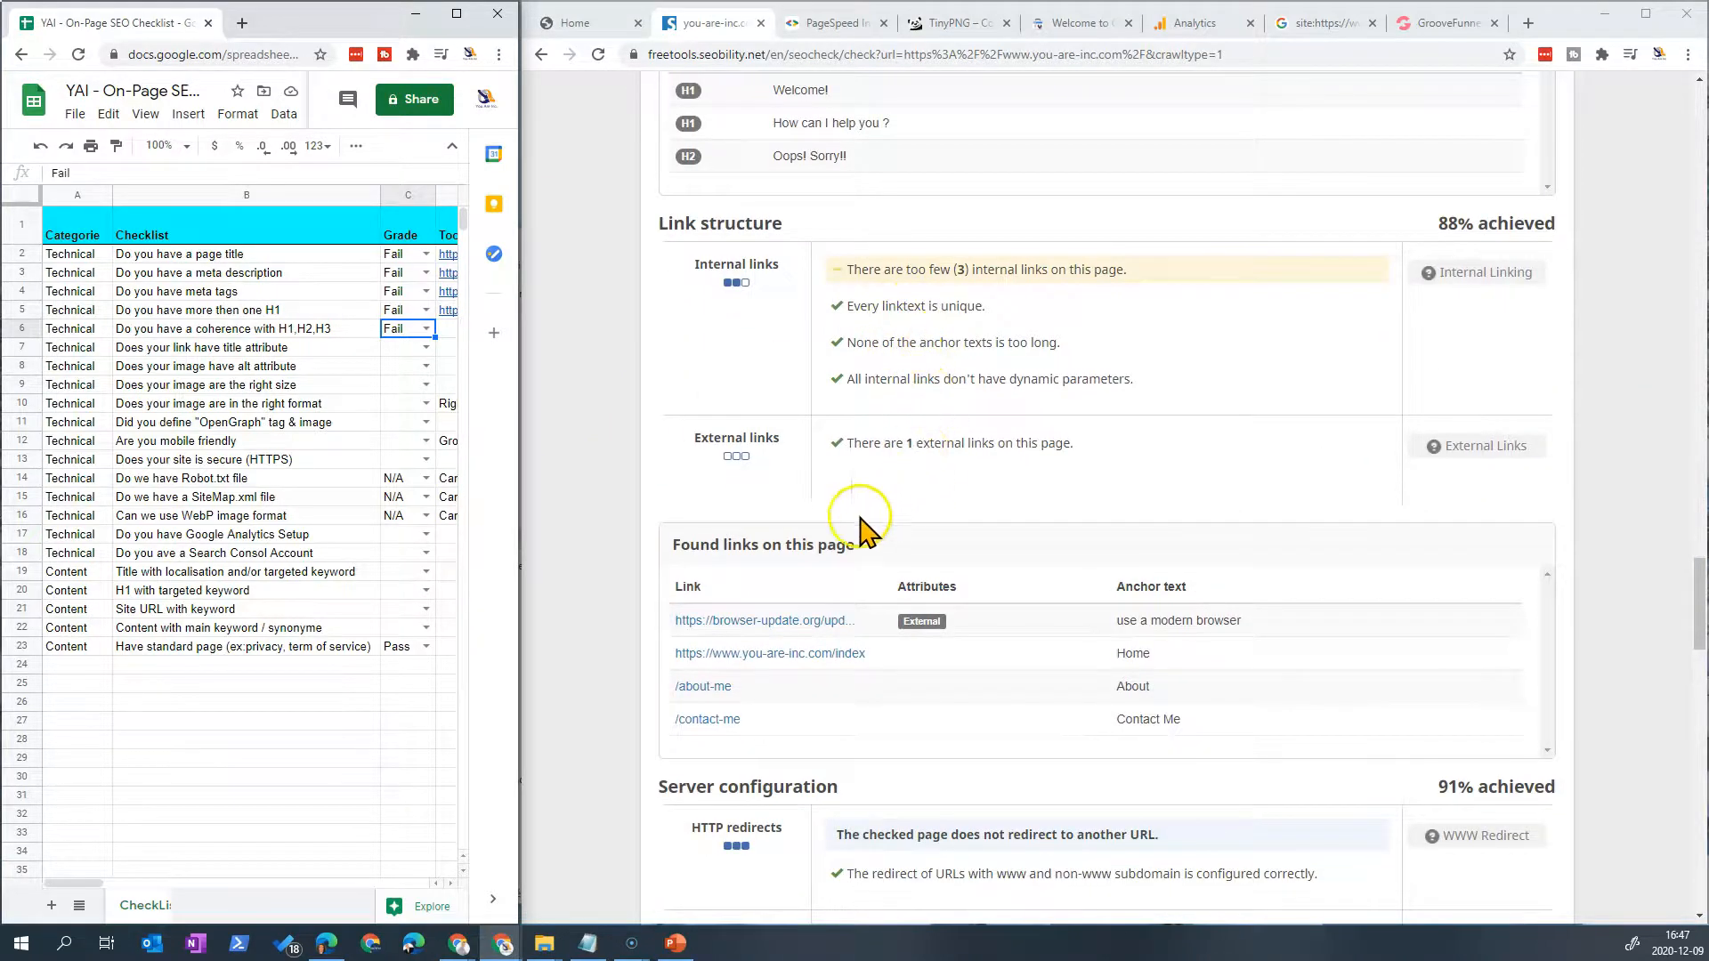
{"action": "scroll", "coordinate": [912, 391], "scroll_direction": "down", "scroll_amount": 3}
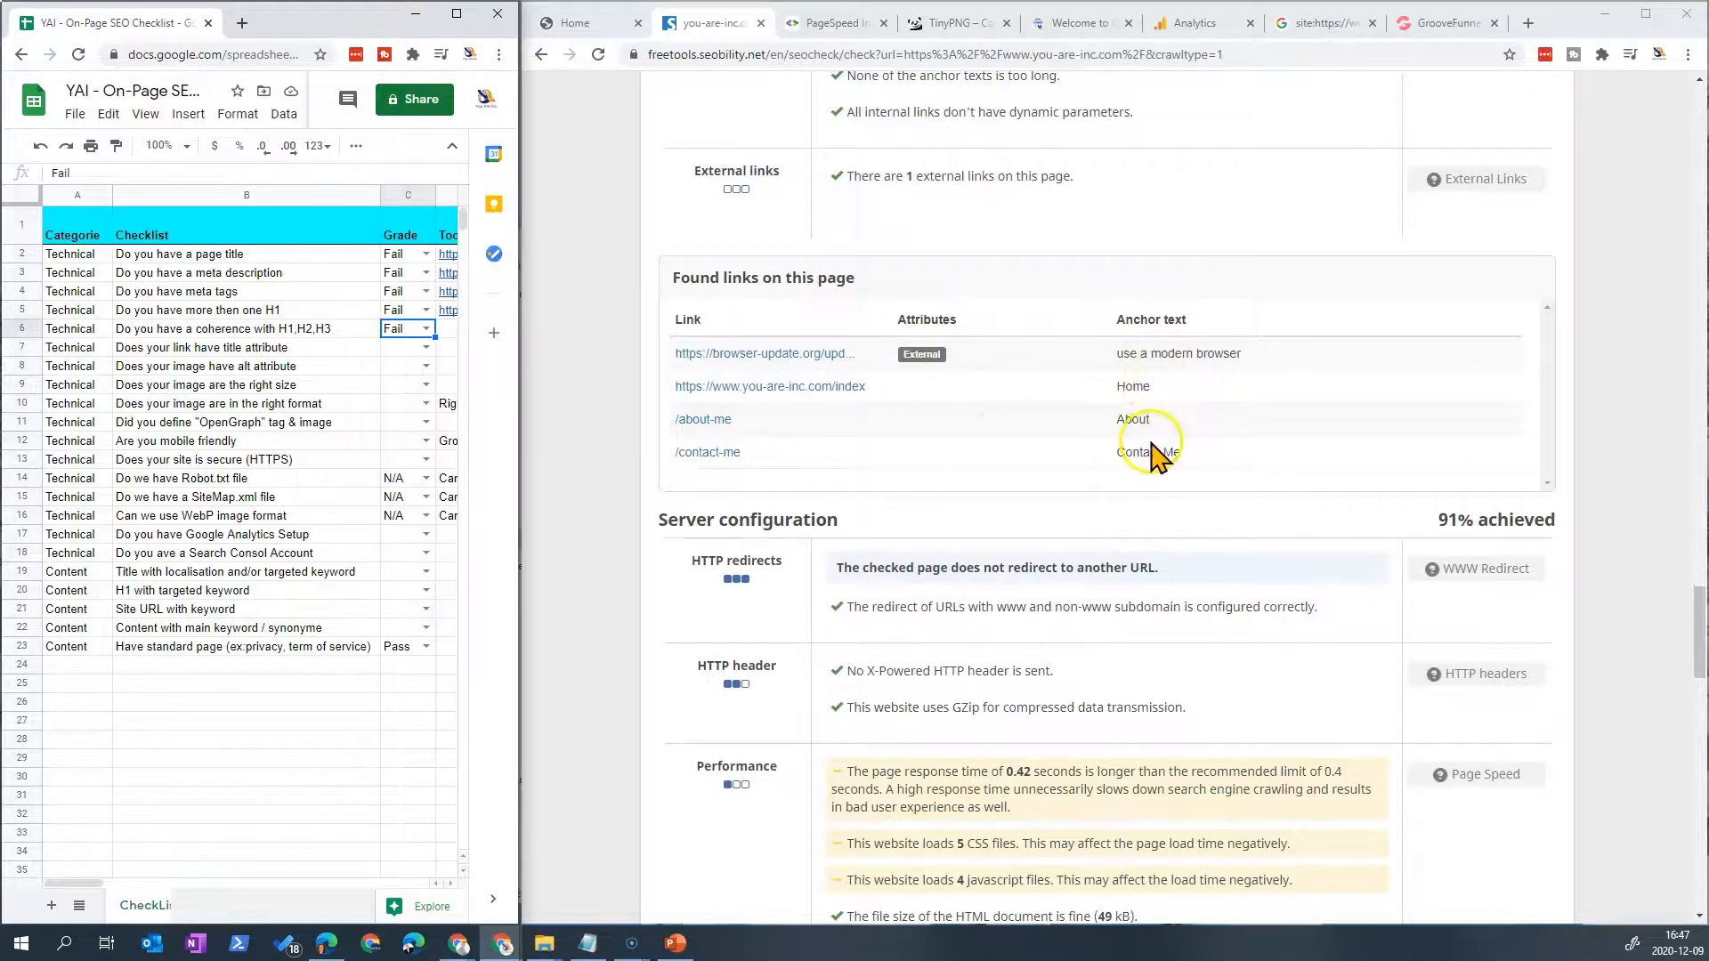
{"action": "scroll", "coordinate": [988, 458], "scroll_direction": "down", "scroll_amount": 2}
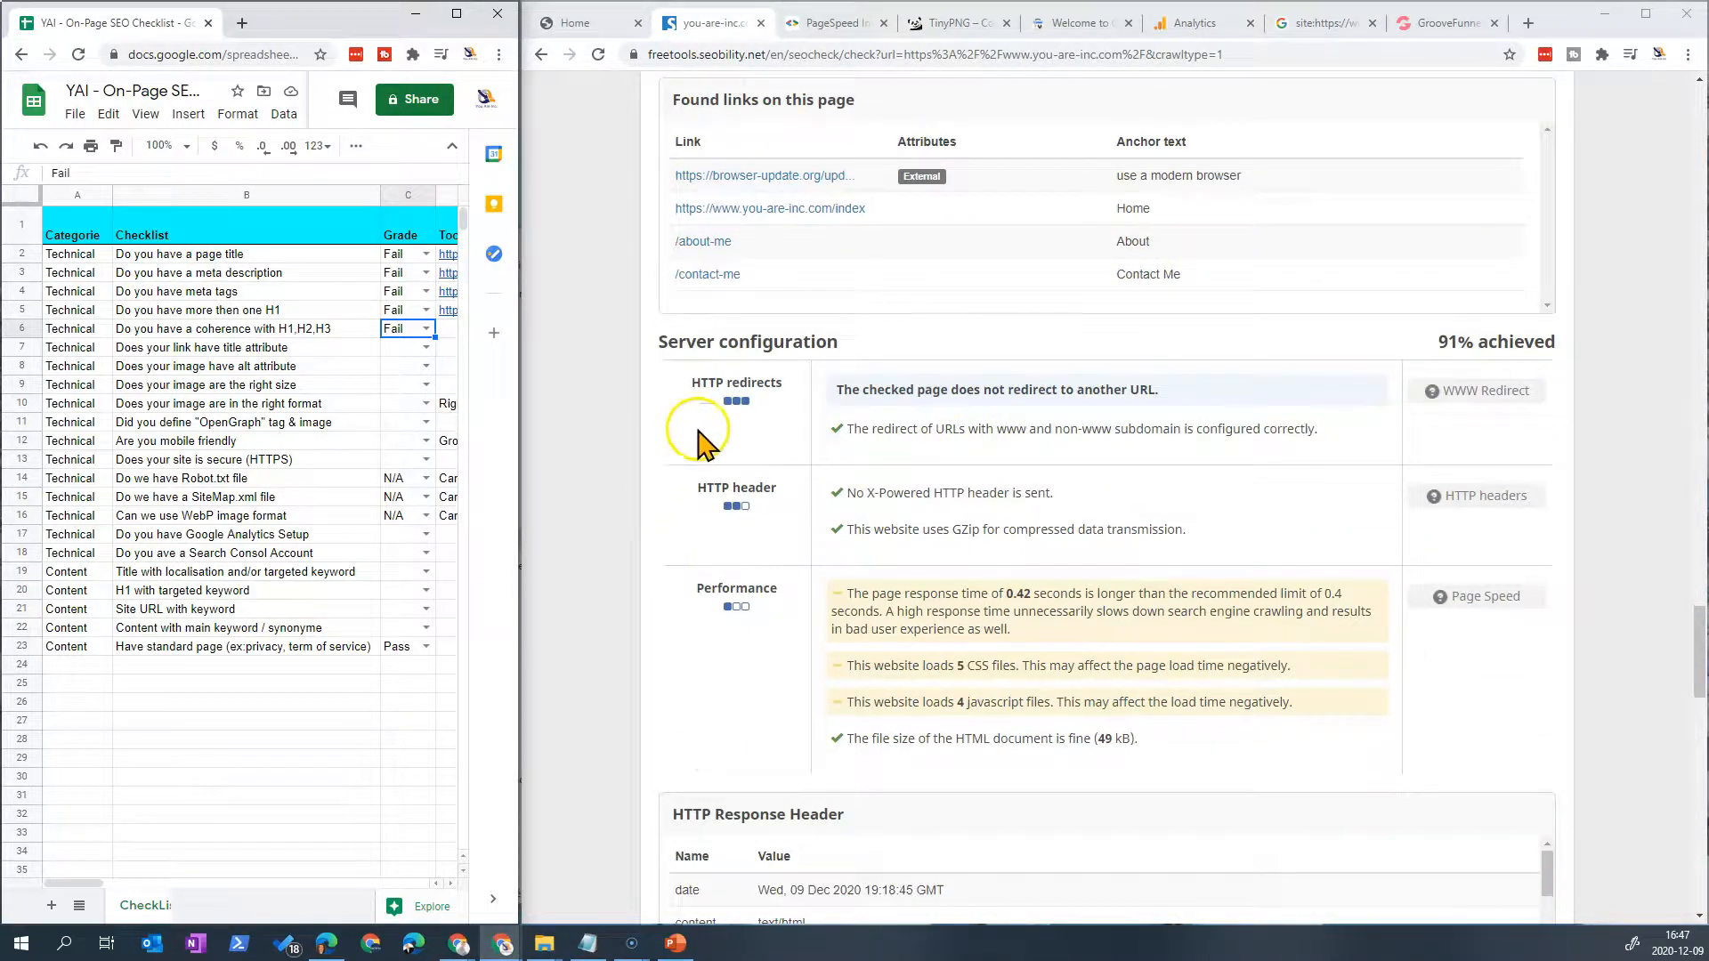
Step: Select the image alt attribute item's grade cell and examine the report from Server configuration through External factors and back up to Meta tags
{"action": "left_click", "coordinate": [394, 367]}
{"action": "scroll", "coordinate": [650, 516], "scroll_direction": "down", "scroll_amount": 5}
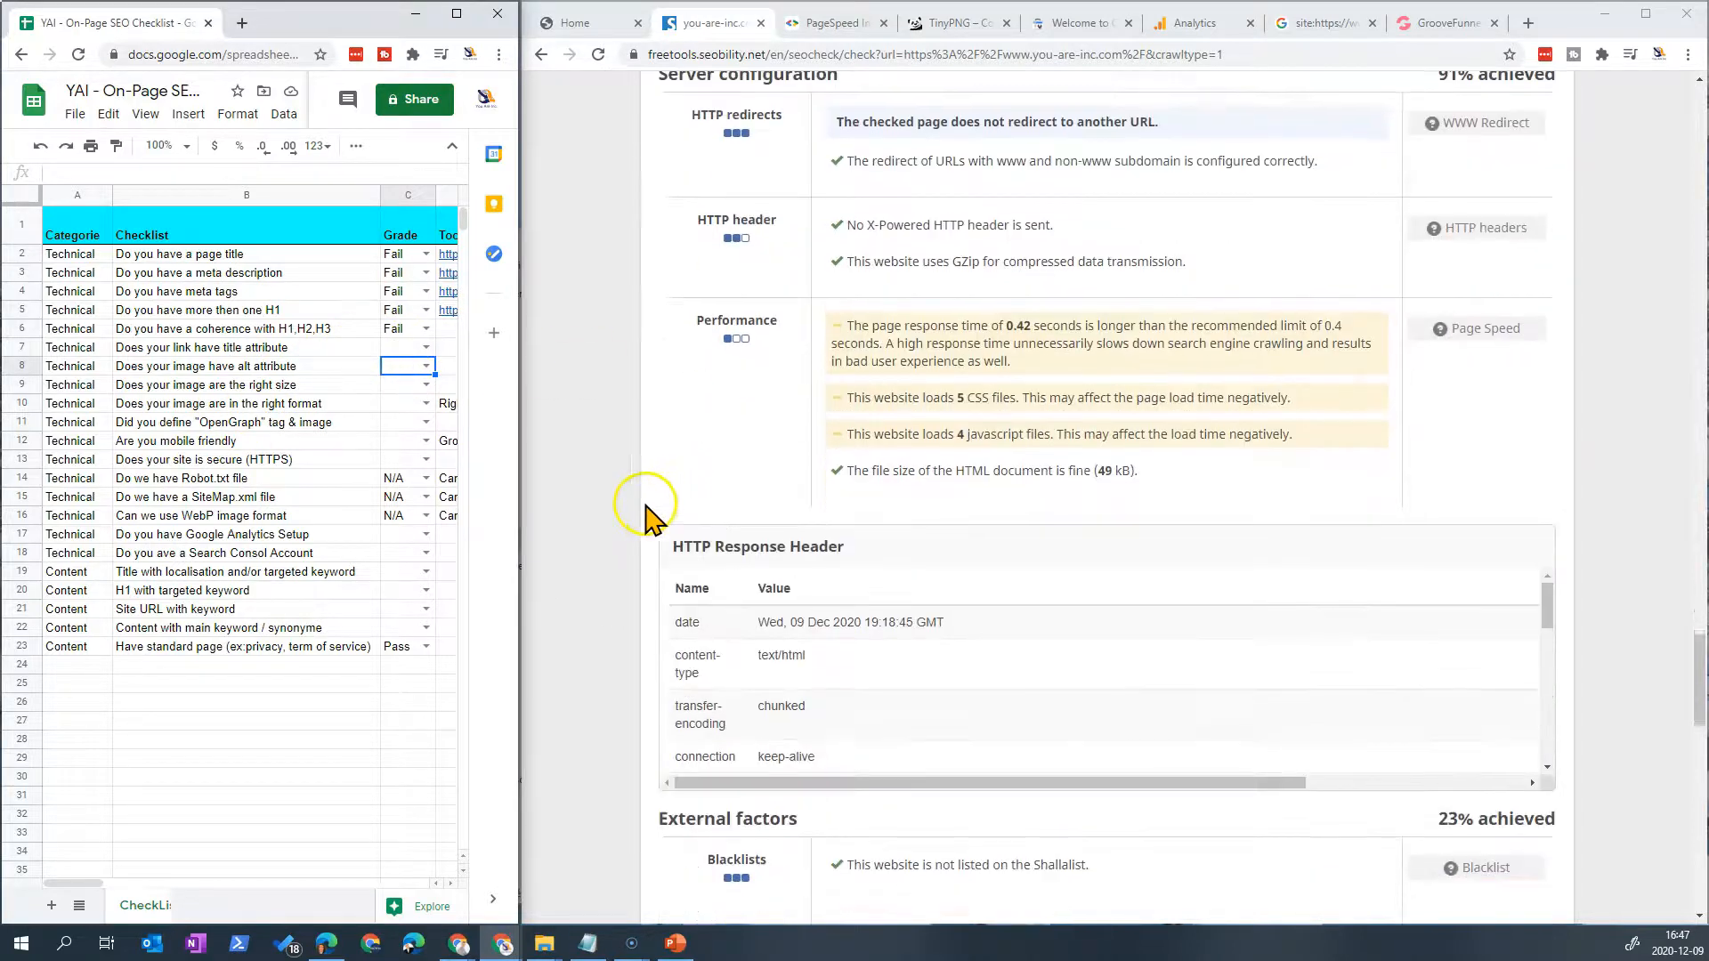
{"action": "scroll", "coordinate": [645, 521], "scroll_direction": "down", "scroll_amount": 4}
{"action": "scroll", "coordinate": [640, 503], "scroll_direction": "down", "scroll_amount": 5}
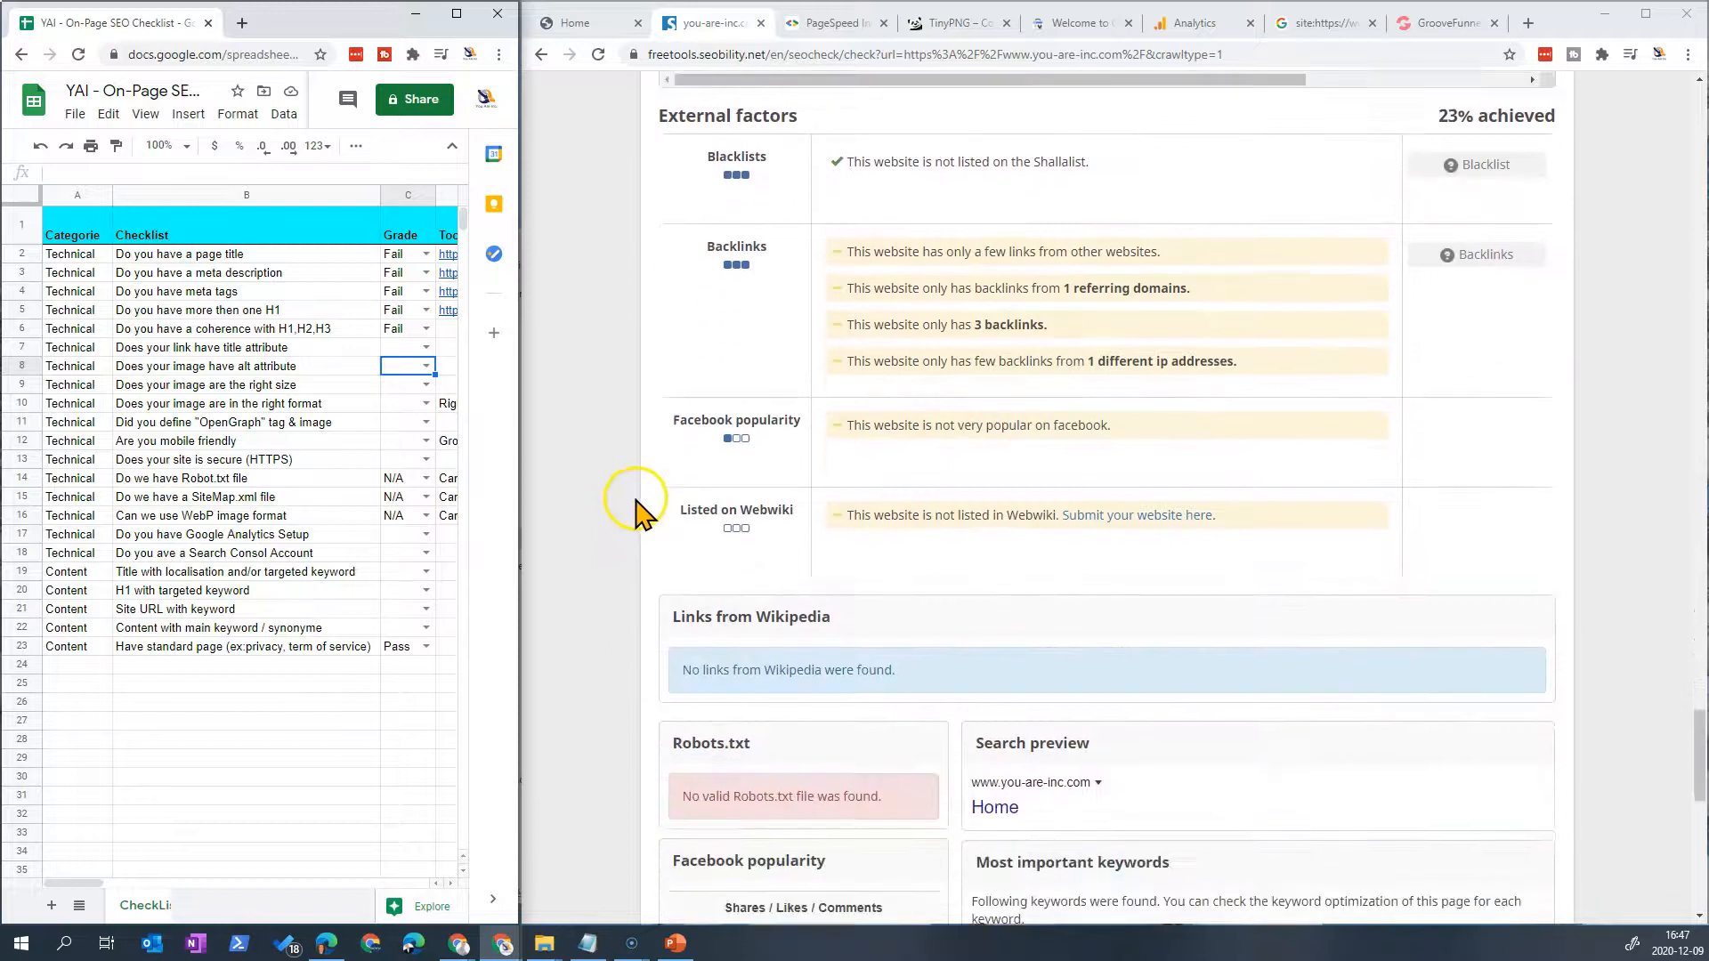
{"action": "scroll", "coordinate": [637, 510], "scroll_direction": "down", "scroll_amount": 1}
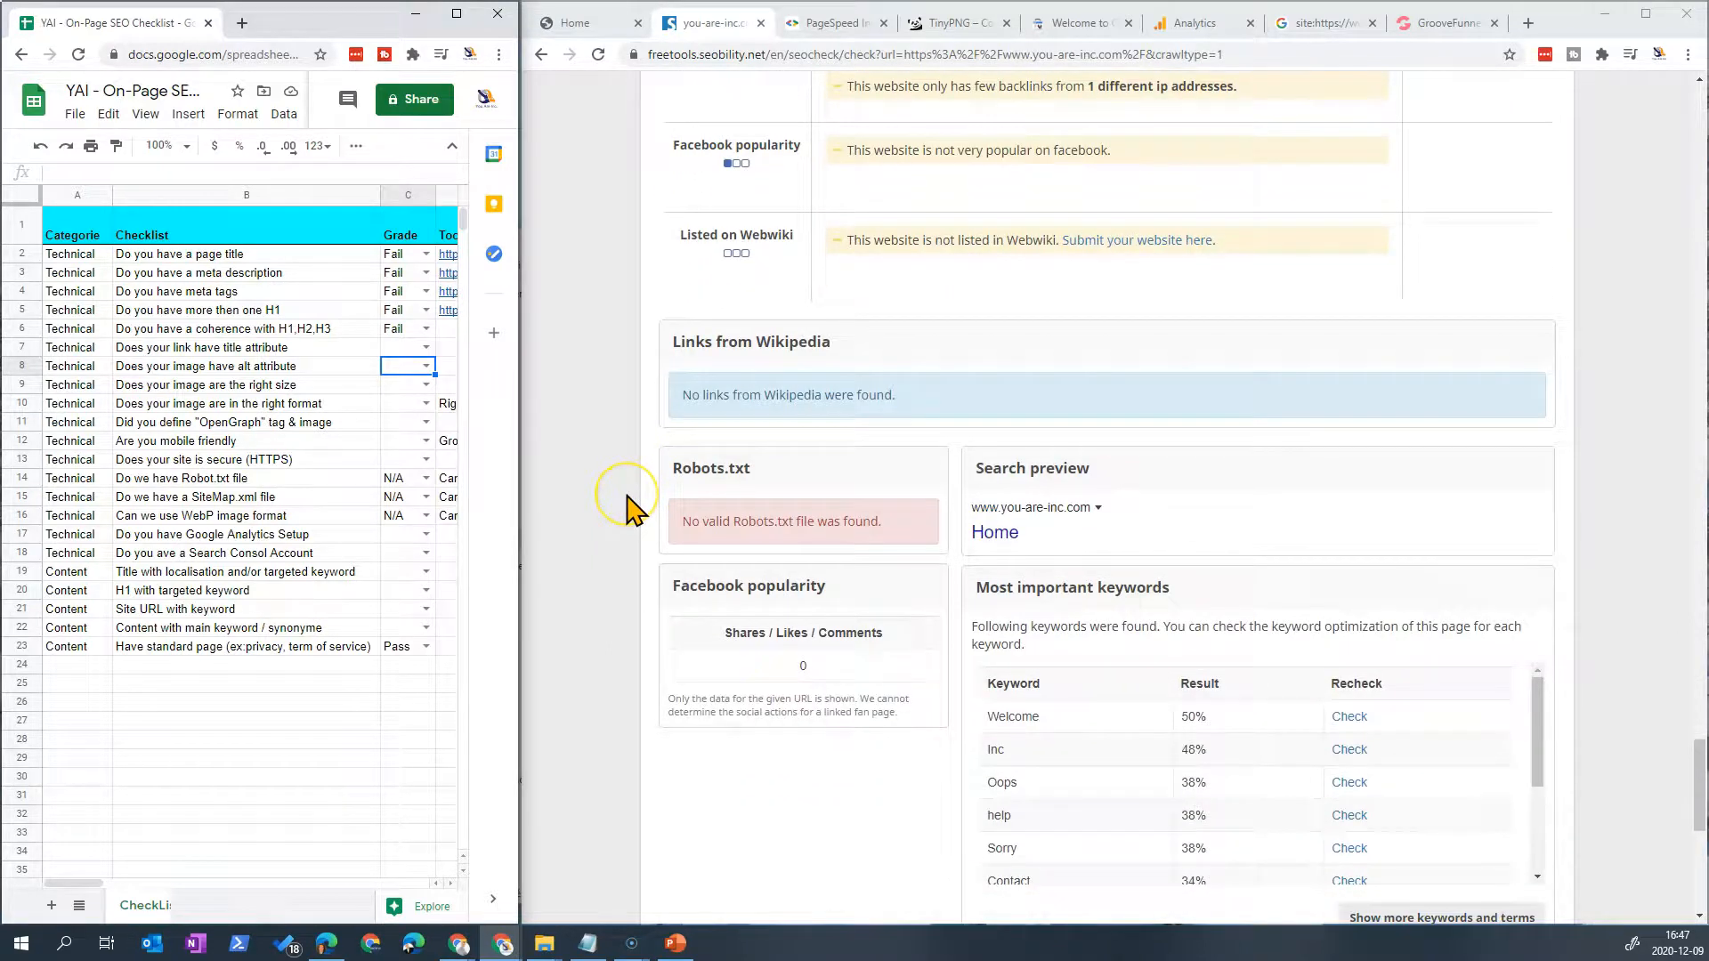
{"action": "scroll", "coordinate": [628, 509], "scroll_direction": "down", "scroll_amount": 1}
{"action": "scroll", "coordinate": [627, 509], "scroll_direction": "up", "scroll_amount": 10}
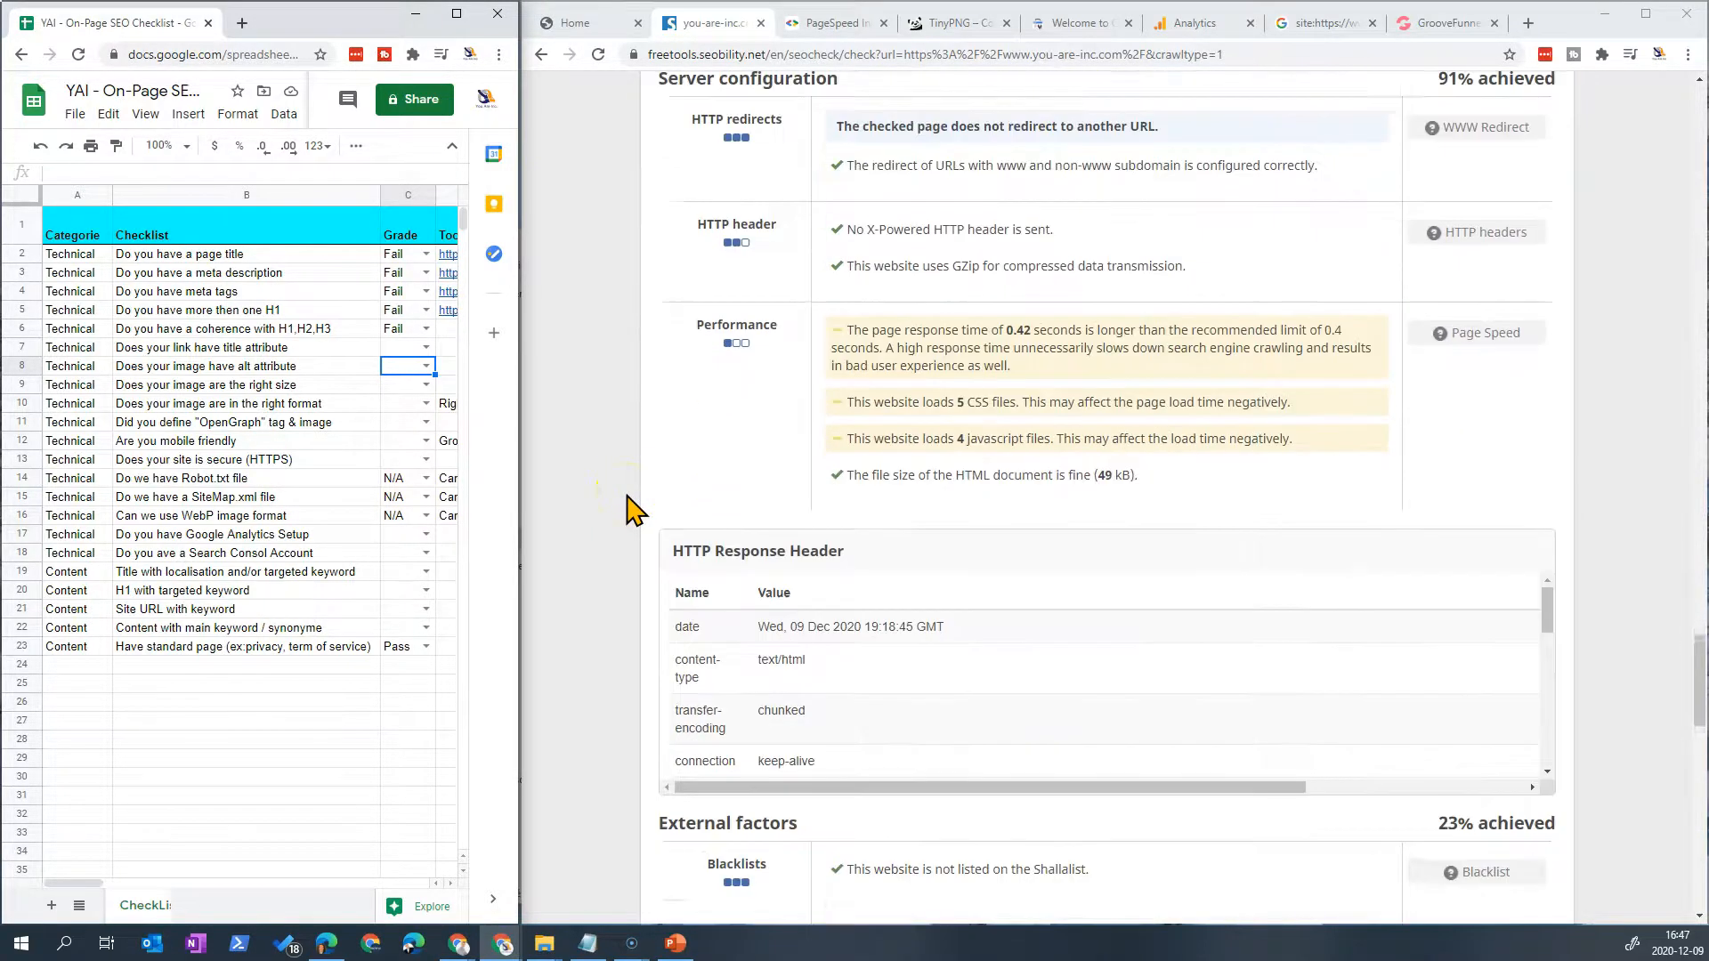
{"action": "scroll", "coordinate": [627, 507], "scroll_direction": "up", "scroll_amount": 12}
{"action": "scroll", "coordinate": [626, 483], "scroll_direction": "up", "scroll_amount": 3}
{"action": "scroll", "coordinate": [632, 494], "scroll_direction": "up", "scroll_amount": 5}
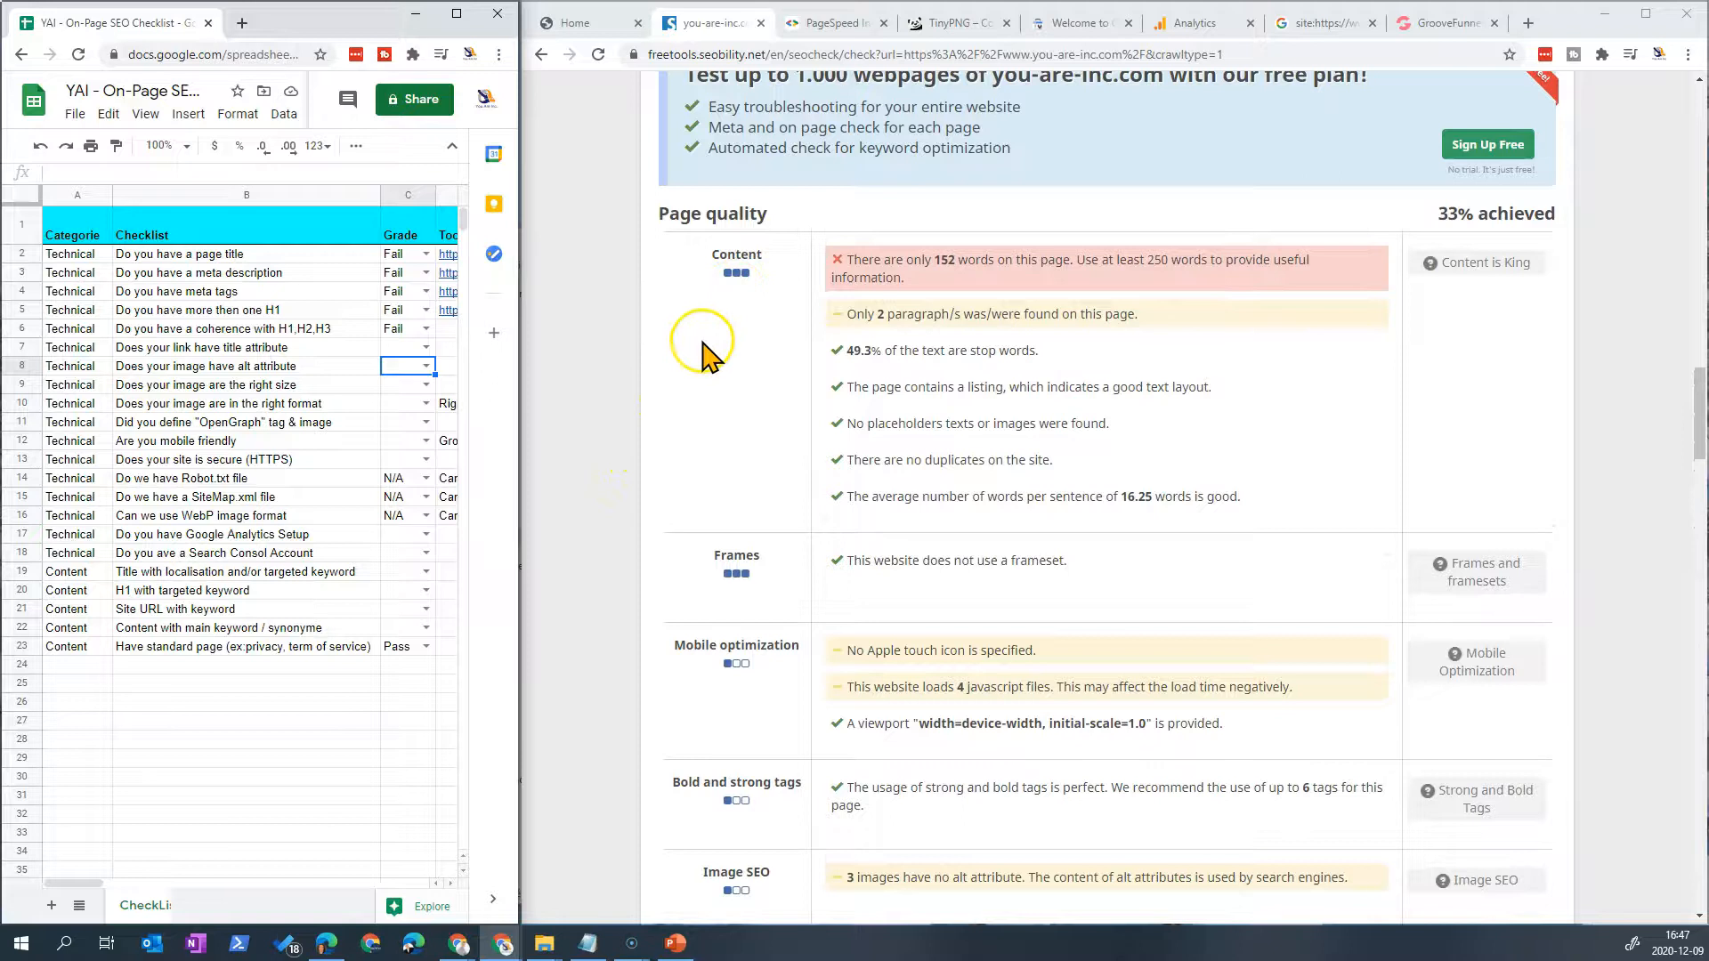
{"action": "scroll", "coordinate": [703, 351], "scroll_direction": "up", "scroll_amount": 3}
{"action": "scroll", "coordinate": [687, 354], "scroll_direction": "up", "scroll_amount": 3}
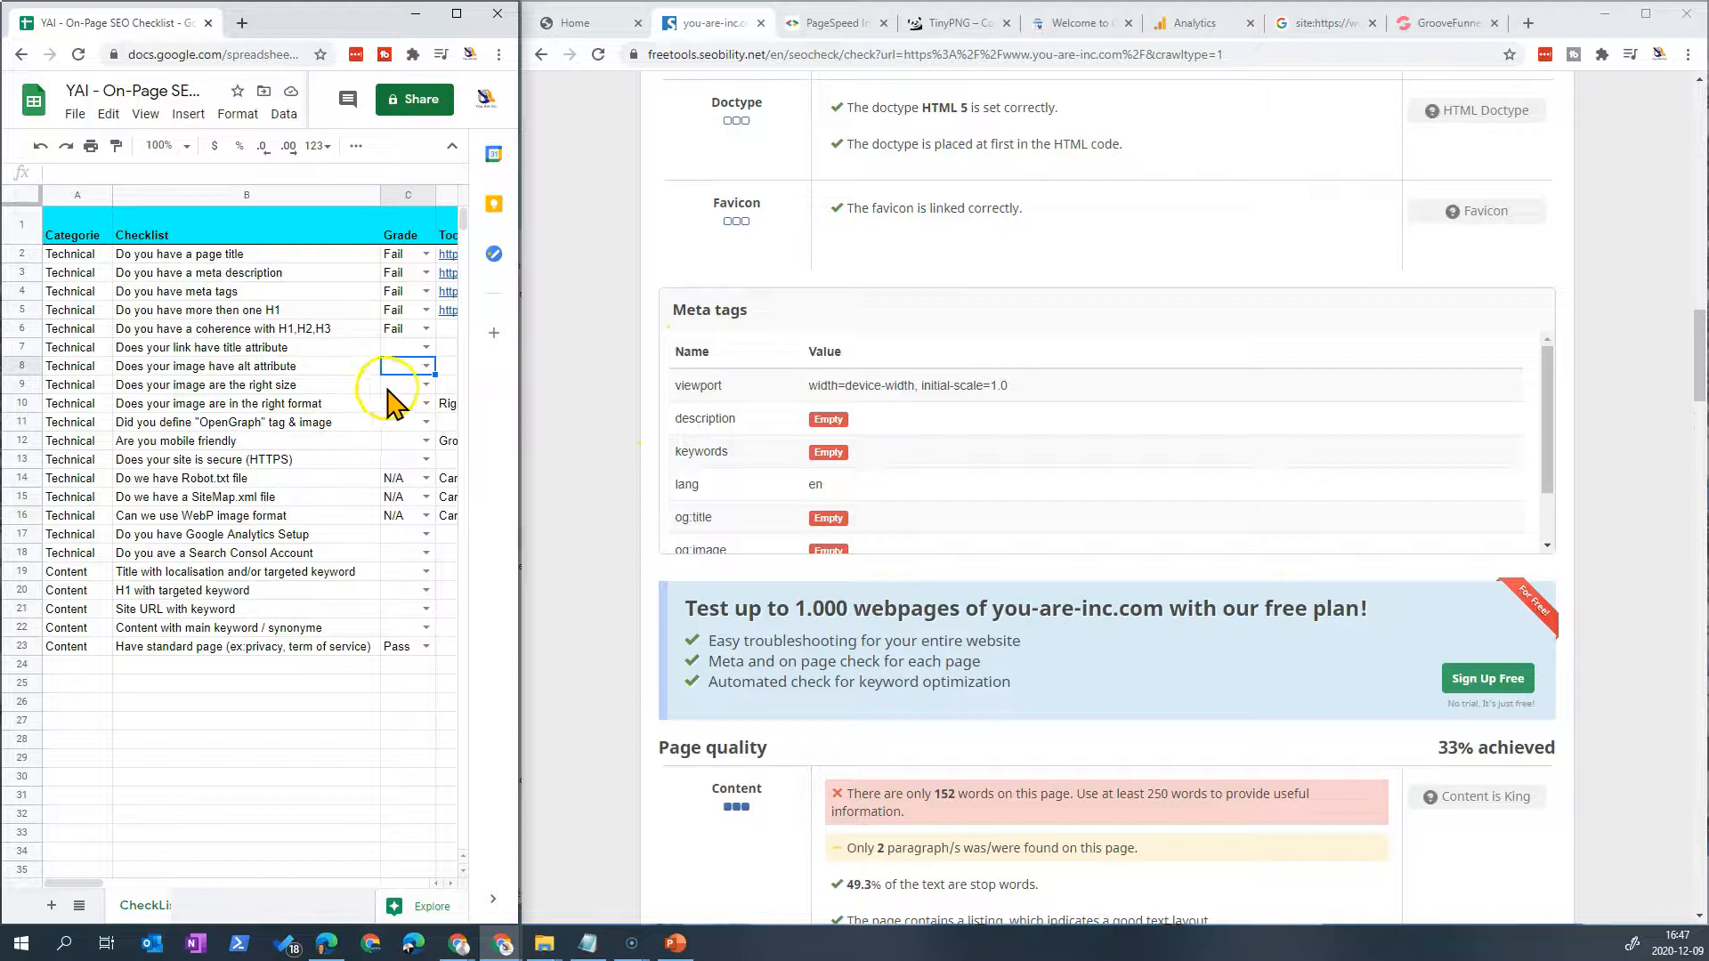
Step: Select the image size checklist item and view the website home page's "How can I help you ?" photo in its own tab
{"action": "left_click", "coordinate": [352, 386]}
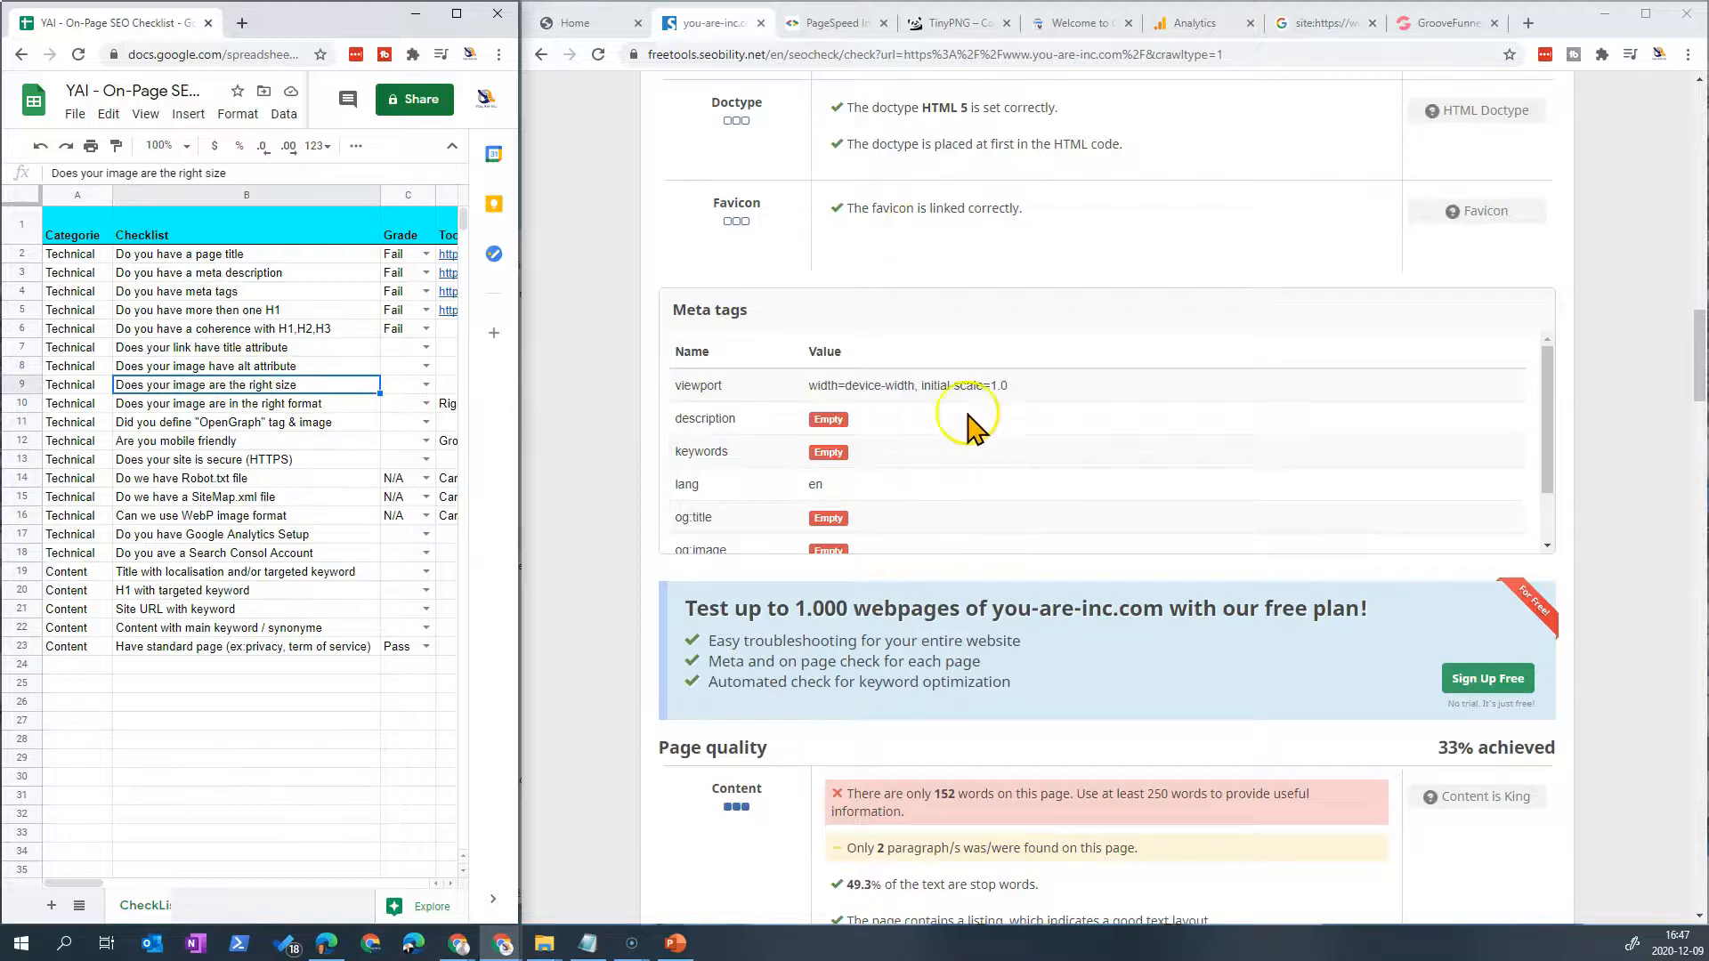
{"action": "left_click", "coordinate": [588, 24]}
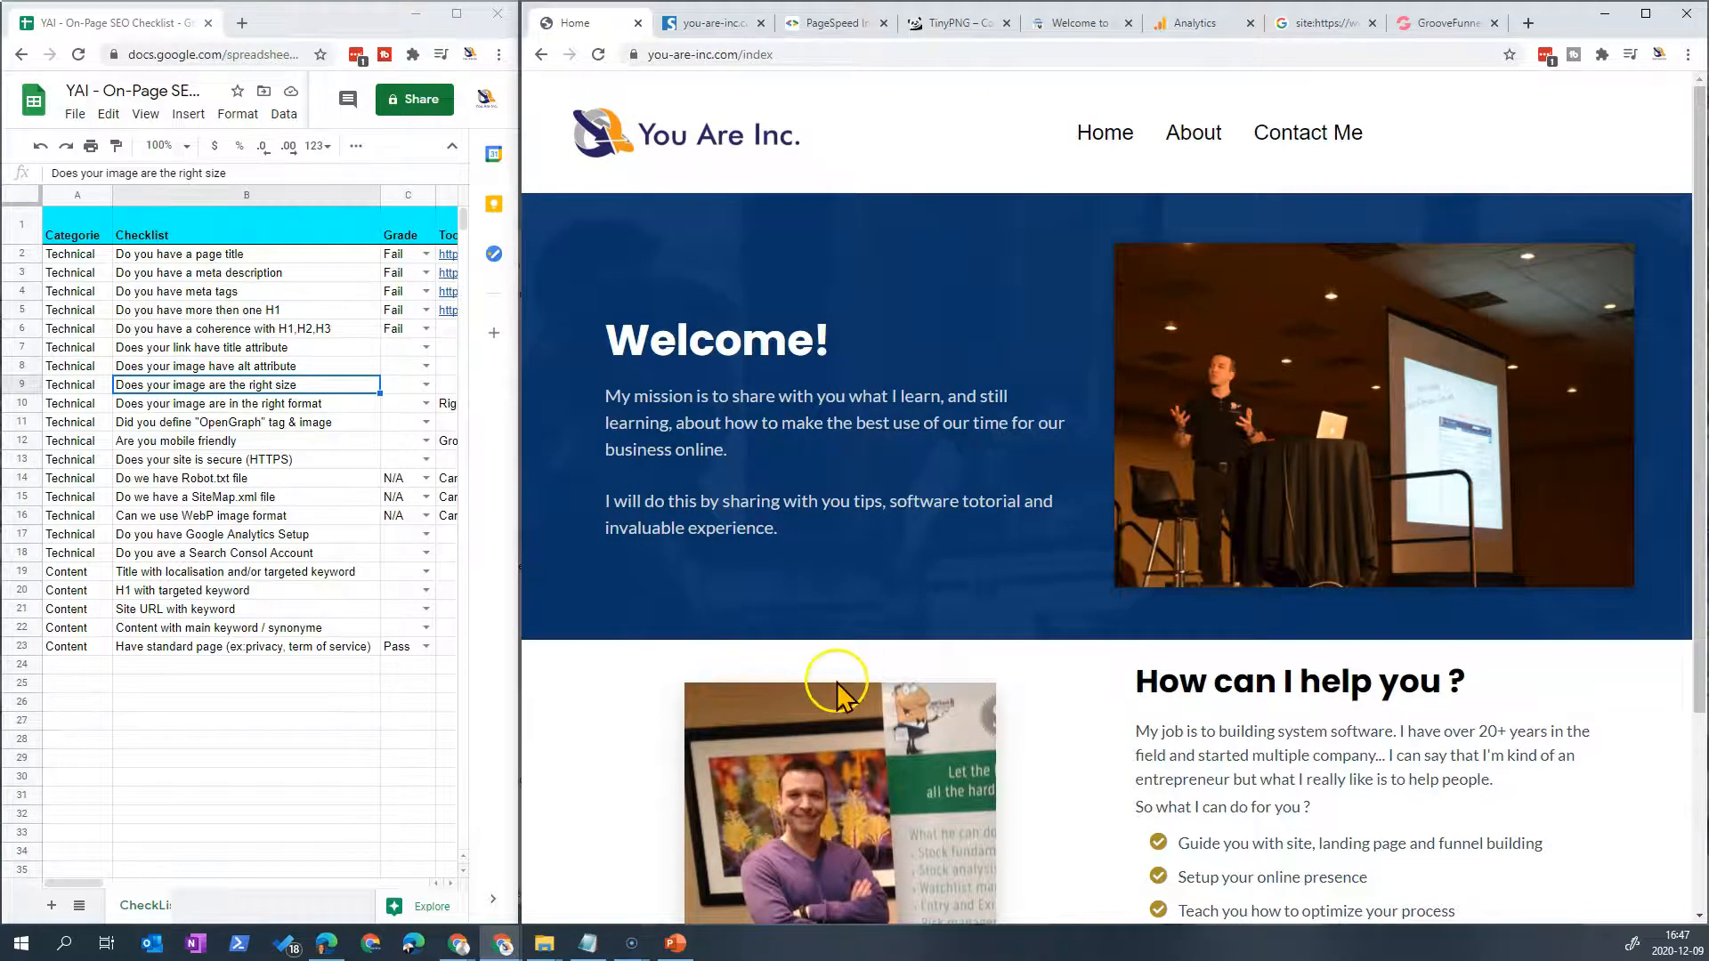
{"action": "scroll", "coordinate": [837, 694], "scroll_direction": "down", "scroll_amount": 3}
{"action": "right_click", "coordinate": [860, 561]}
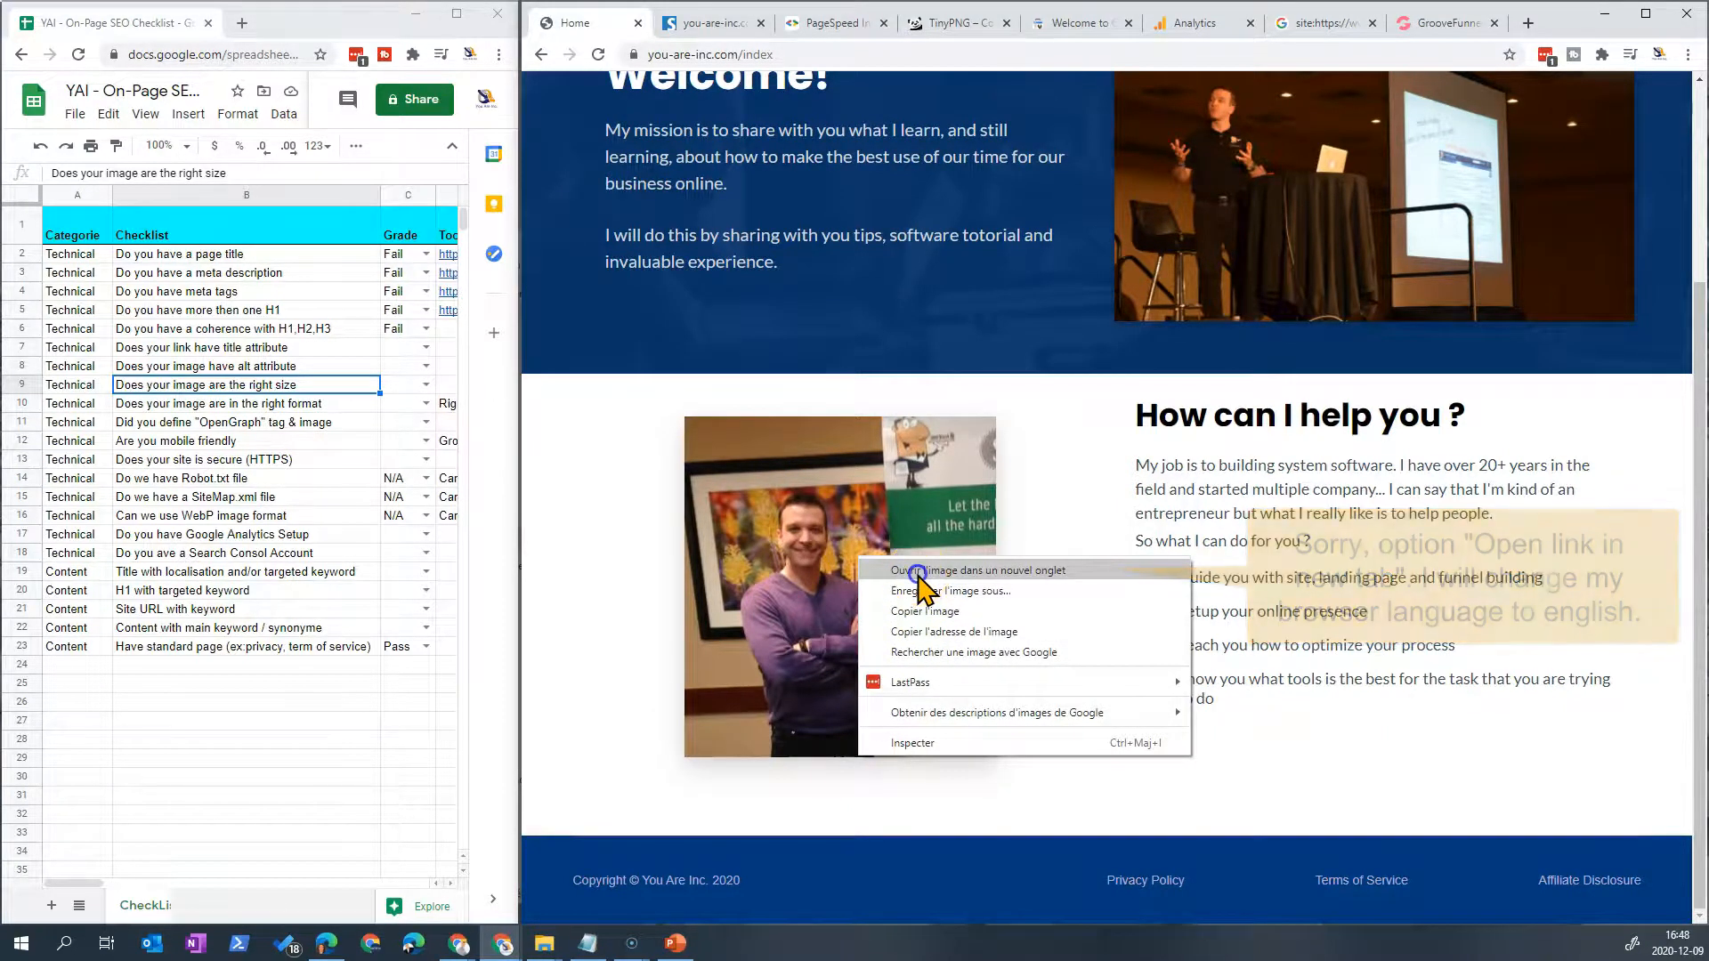
{"action": "left_click", "coordinate": [919, 574]}
{"action": "left_click", "coordinate": [697, 23]}
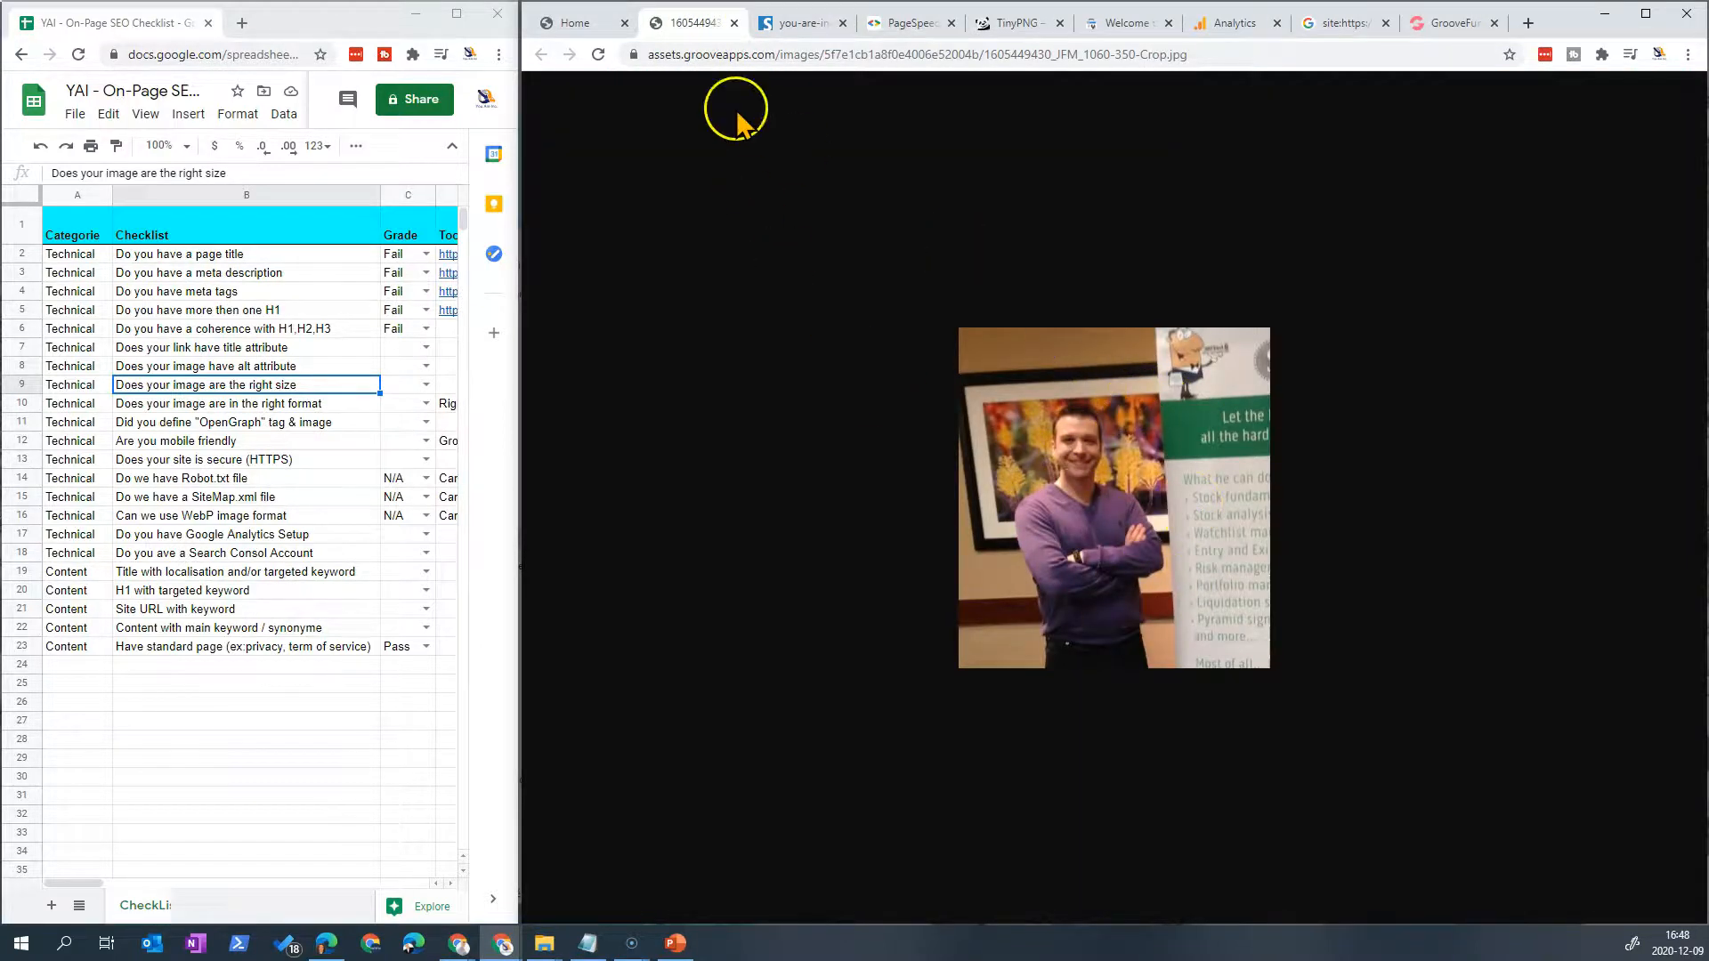
Step: Open the home page's Welcome photo in a new tab, compare it with the other photo, and inspect it at full size
{"action": "left_click", "coordinate": [578, 24]}
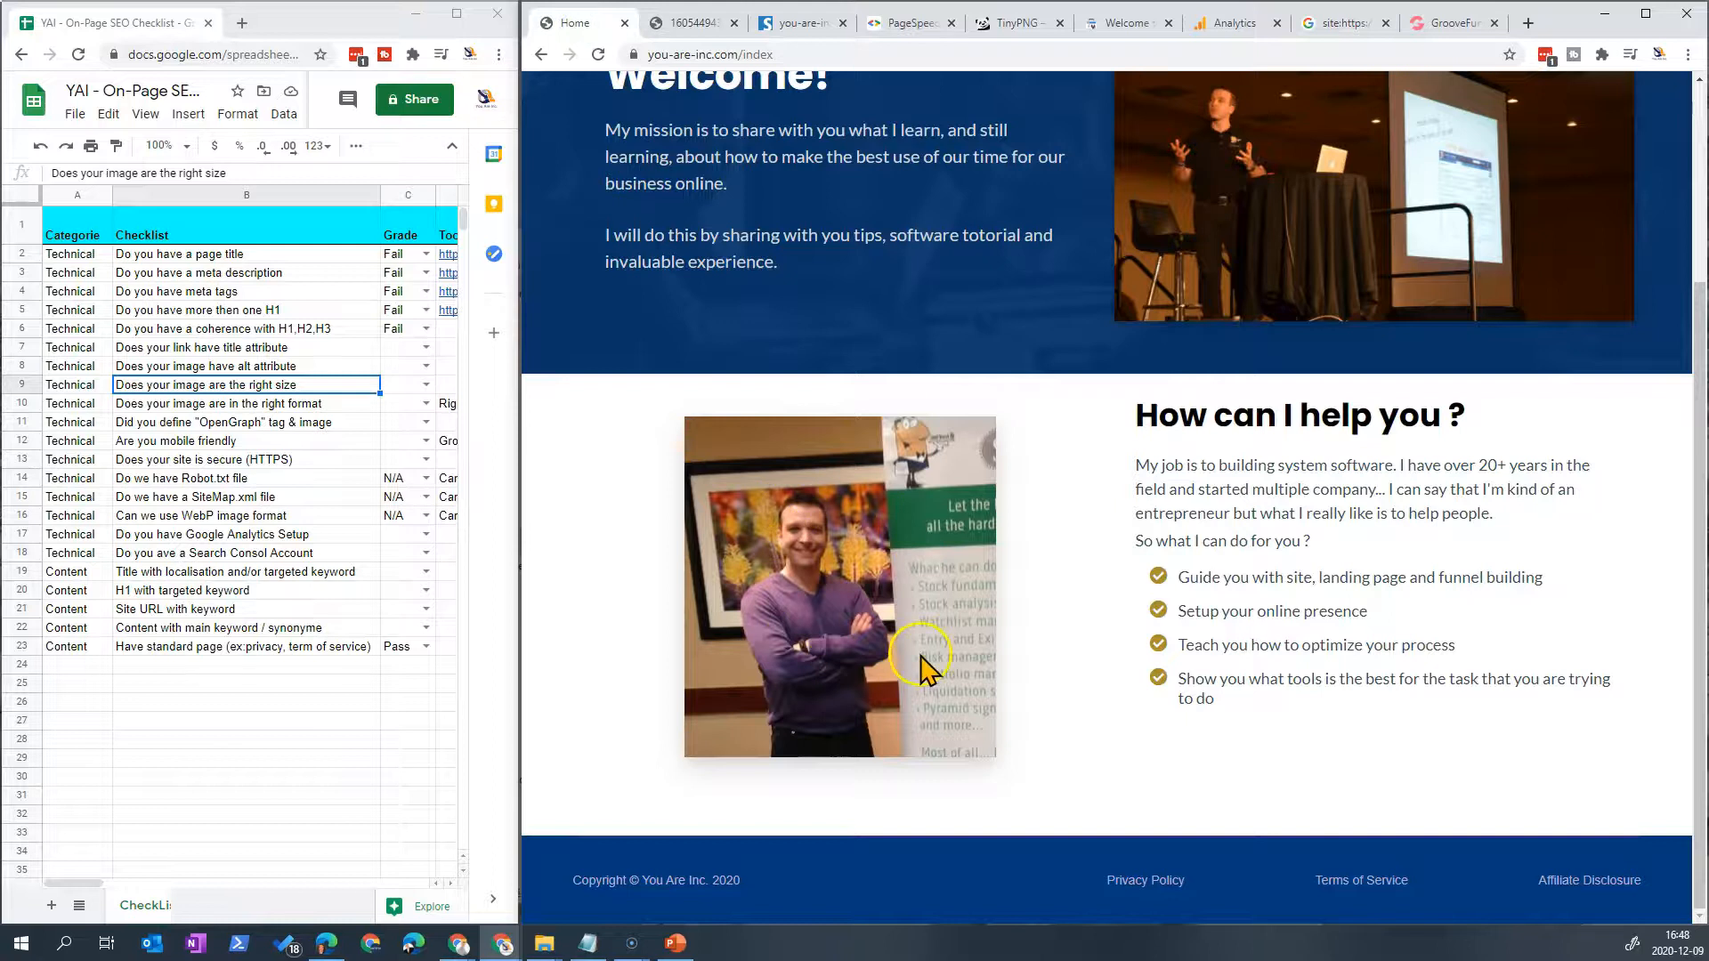
{"action": "scroll", "coordinate": [1165, 488], "scroll_direction": "up", "scroll_amount": 3}
{"action": "right_click", "coordinate": [1323, 420]}
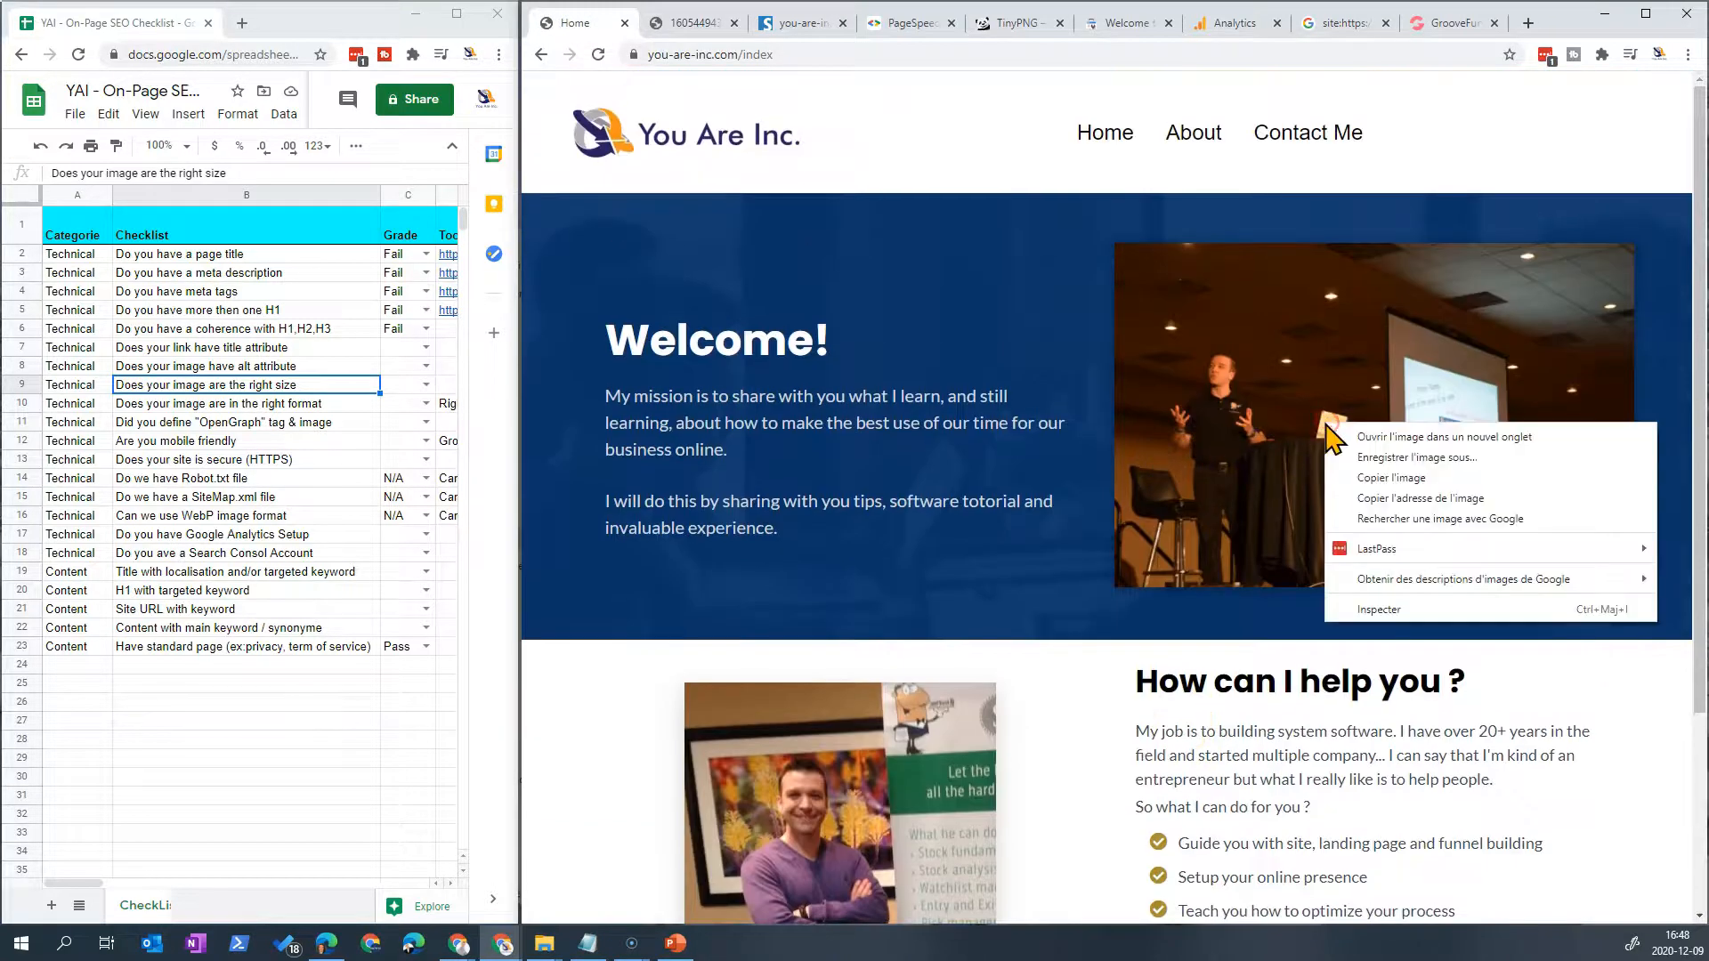
{"action": "left_click", "coordinate": [1371, 438]}
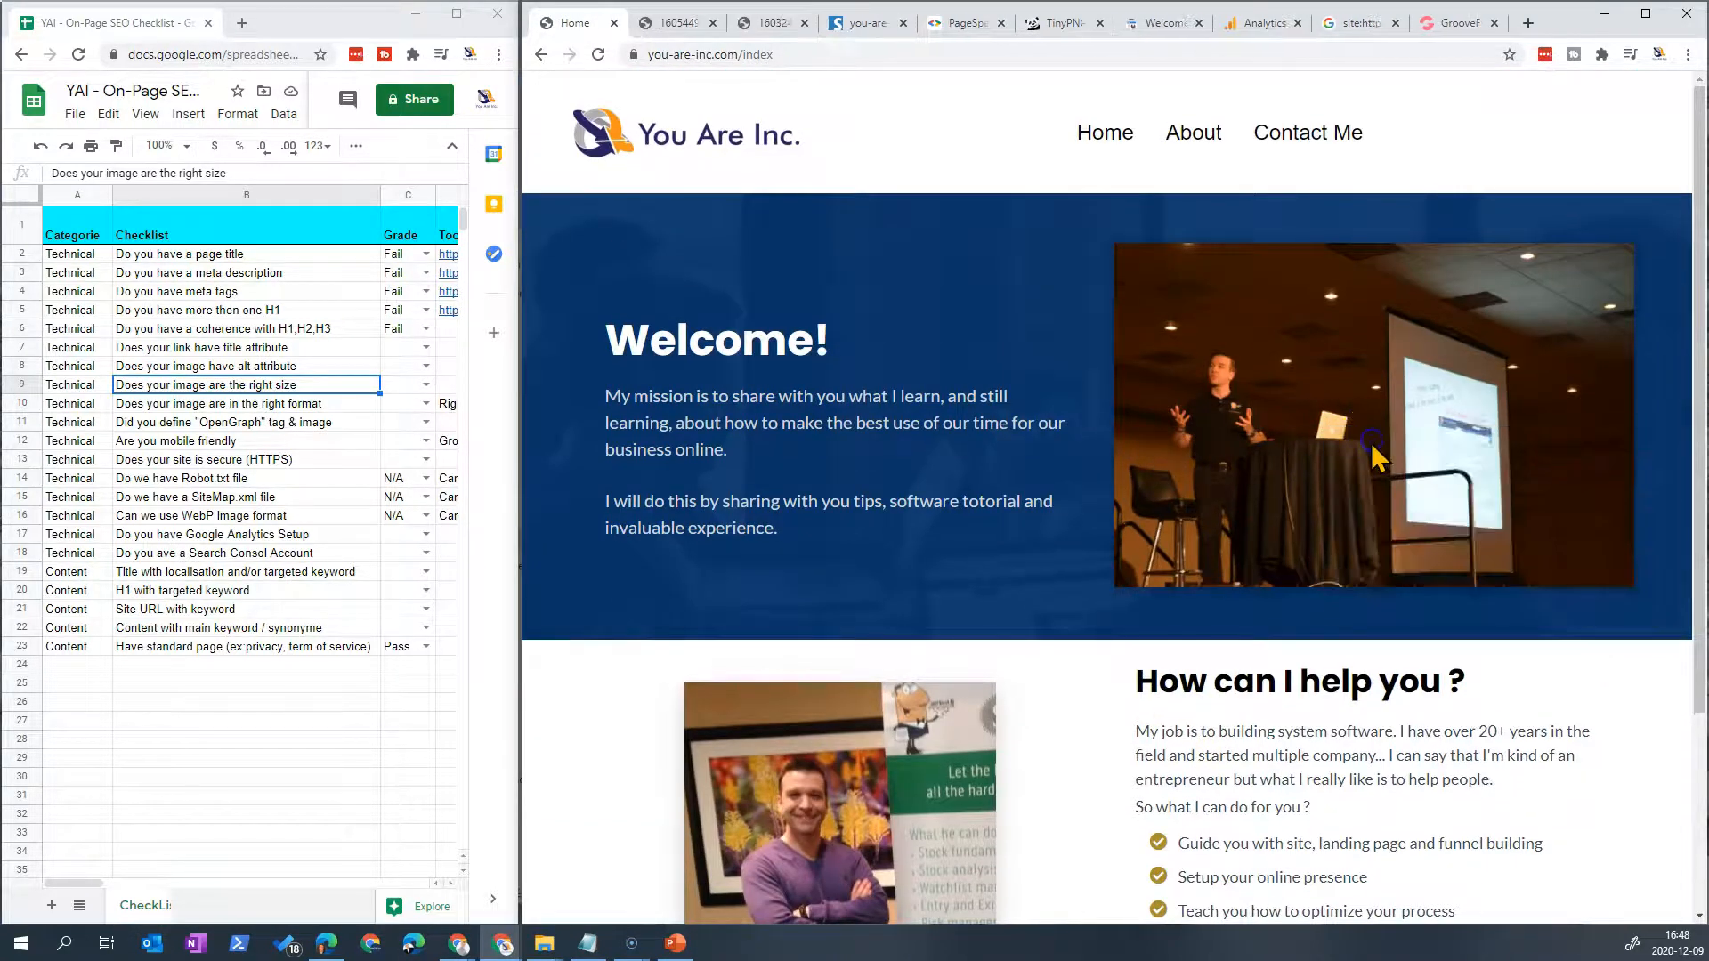
{"action": "left_click", "coordinate": [665, 25]}
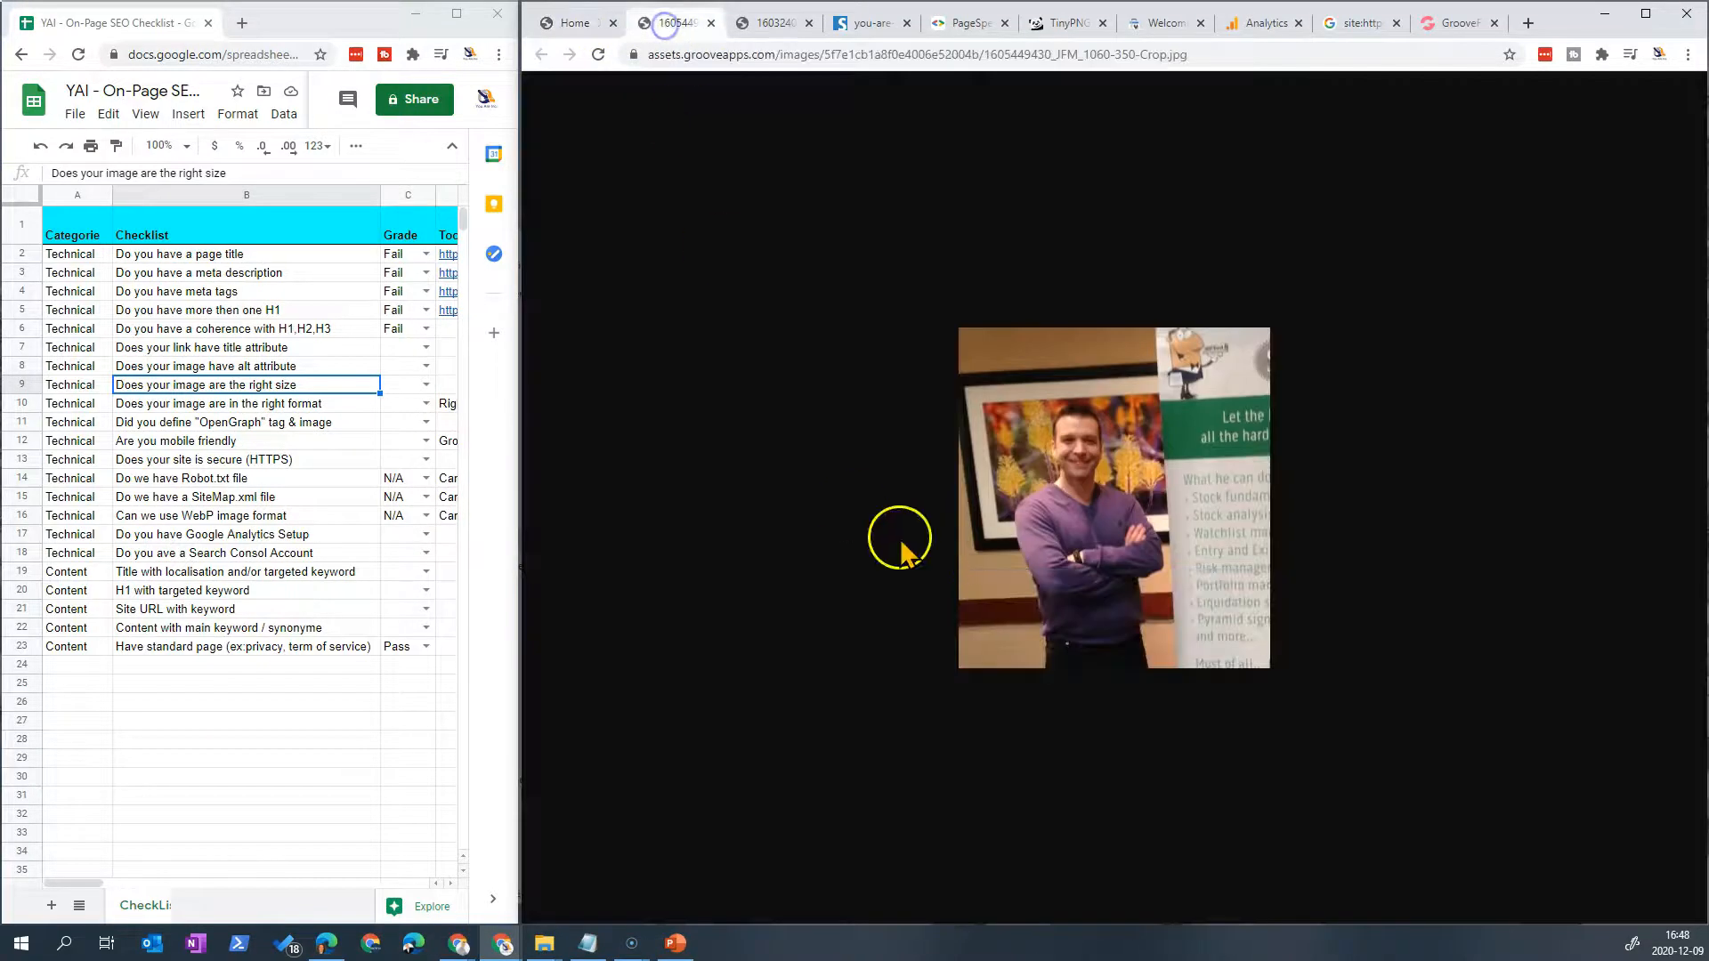
{"action": "left_click", "coordinate": [772, 23]}
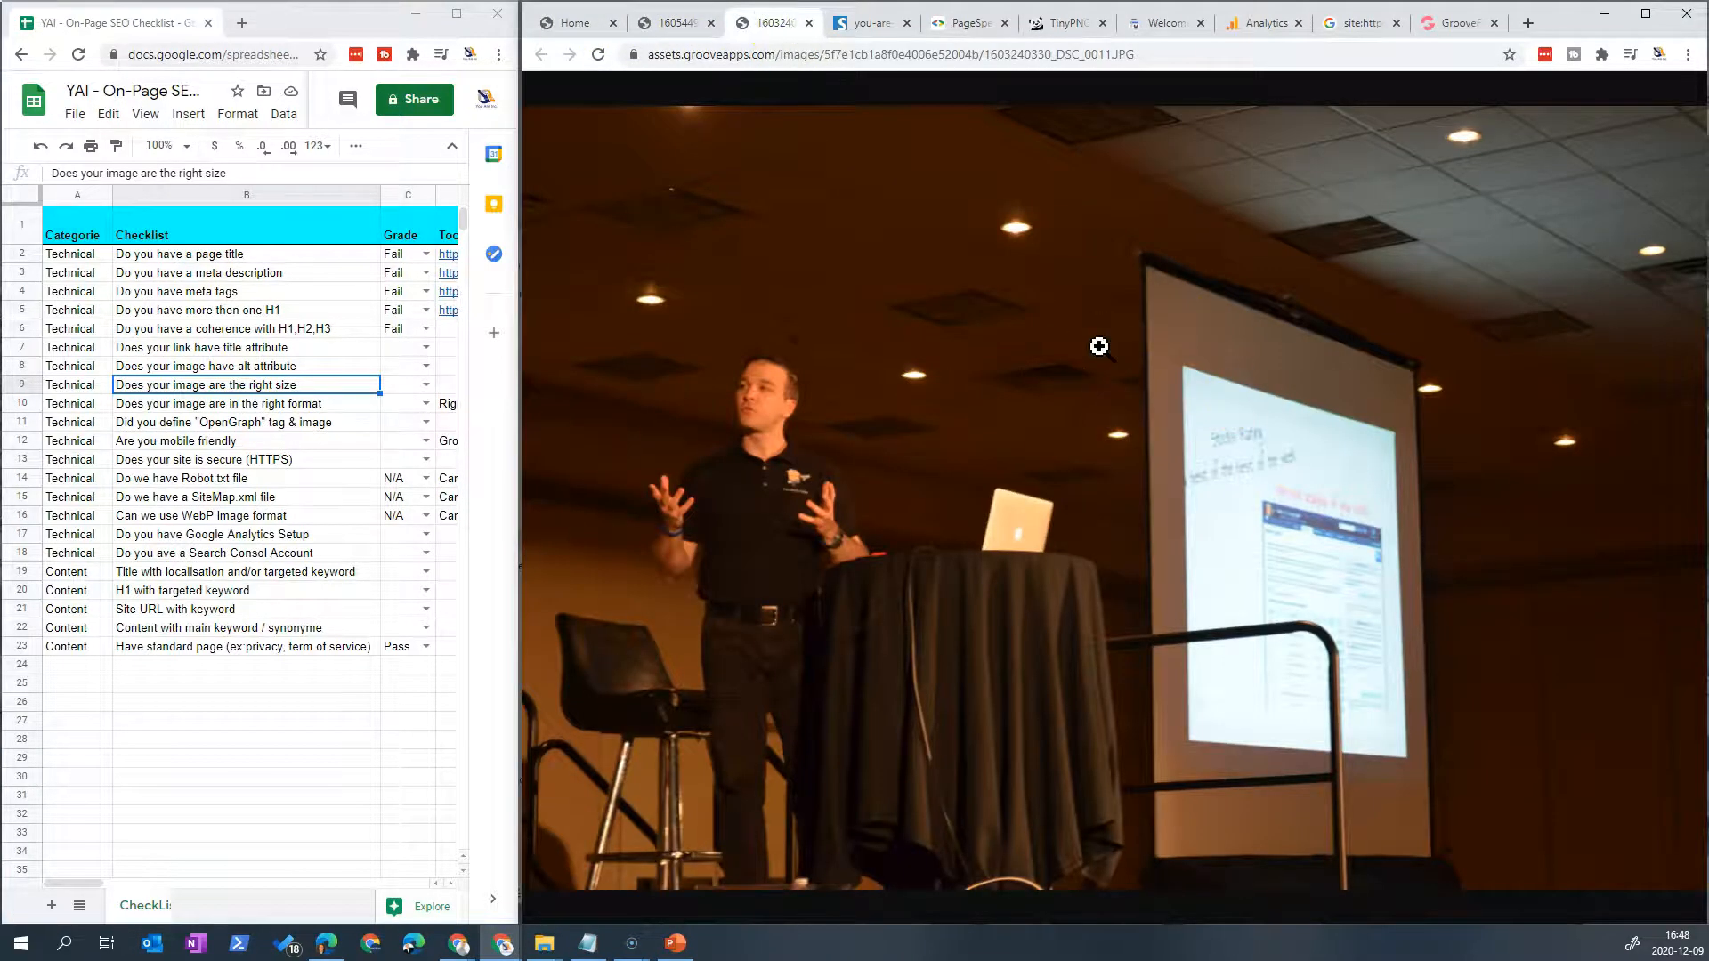
{"action": "left_click", "coordinate": [1099, 347]}
{"action": "left_click", "coordinate": [1101, 349]}
Step: Close both image tabs, recheck the photos on the home page, and return to the Seobility report
{"action": "left_click", "coordinate": [808, 23]}
{"action": "left_click", "coordinate": [710, 23]}
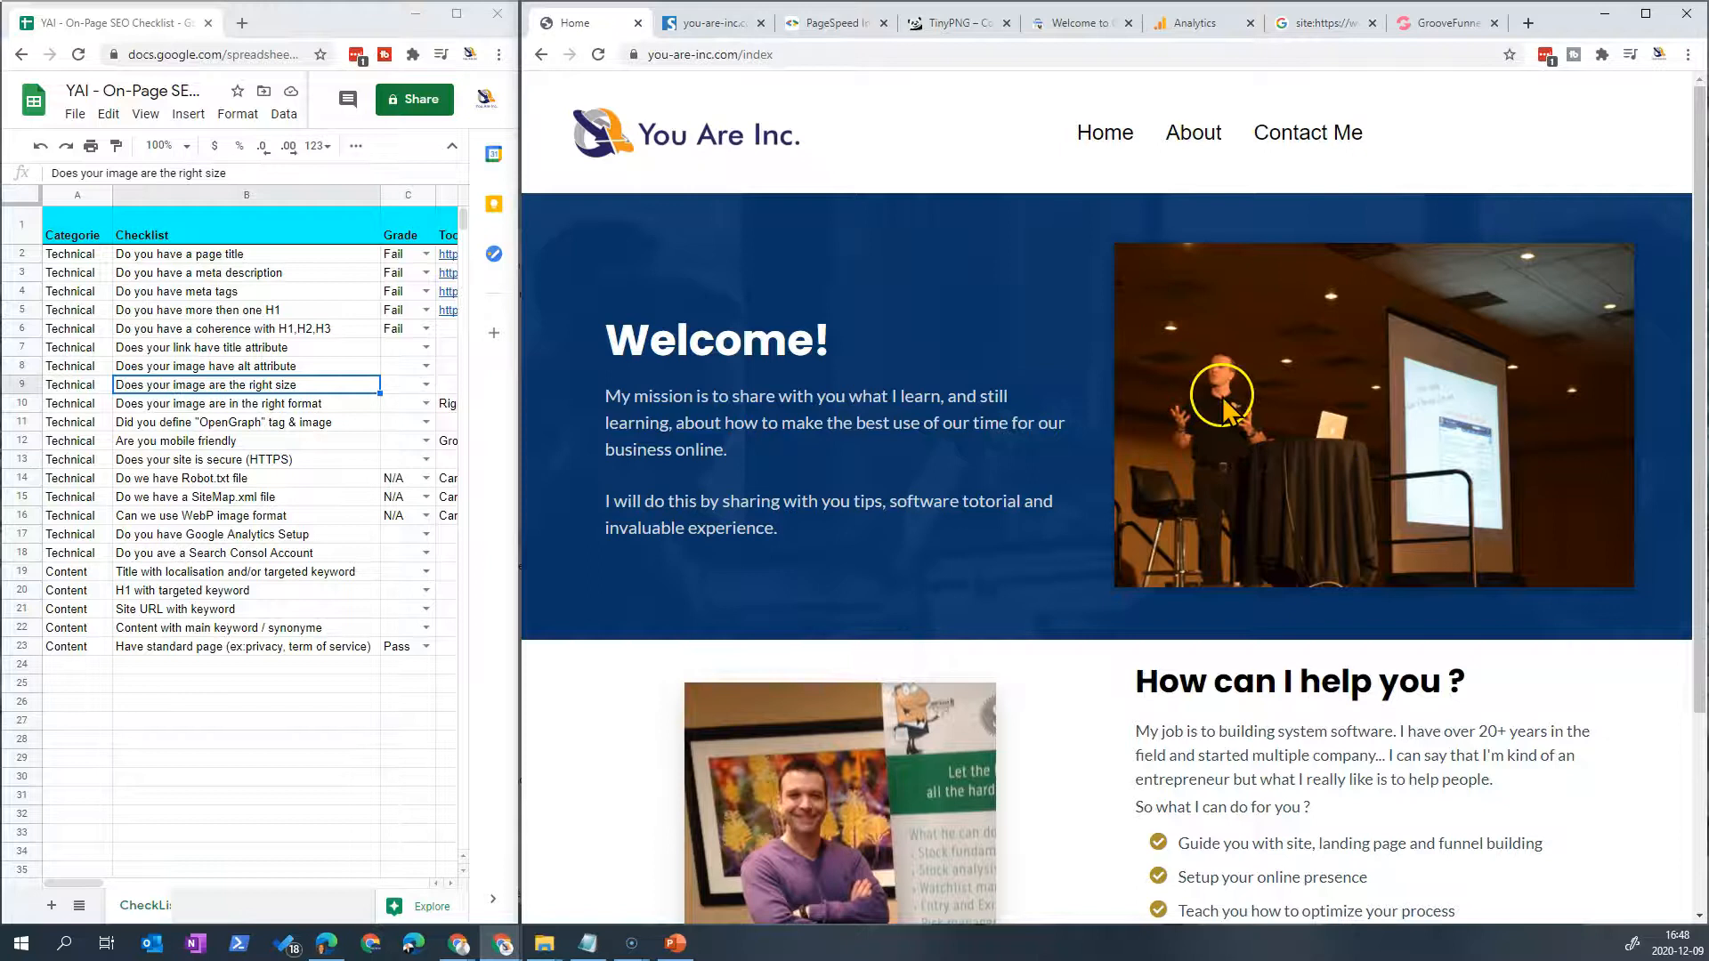
{"action": "scroll", "coordinate": [977, 684], "scroll_direction": "down", "scroll_amount": 3}
{"action": "scroll", "coordinate": [1032, 169], "scroll_direction": "up", "scroll_amount": 3}
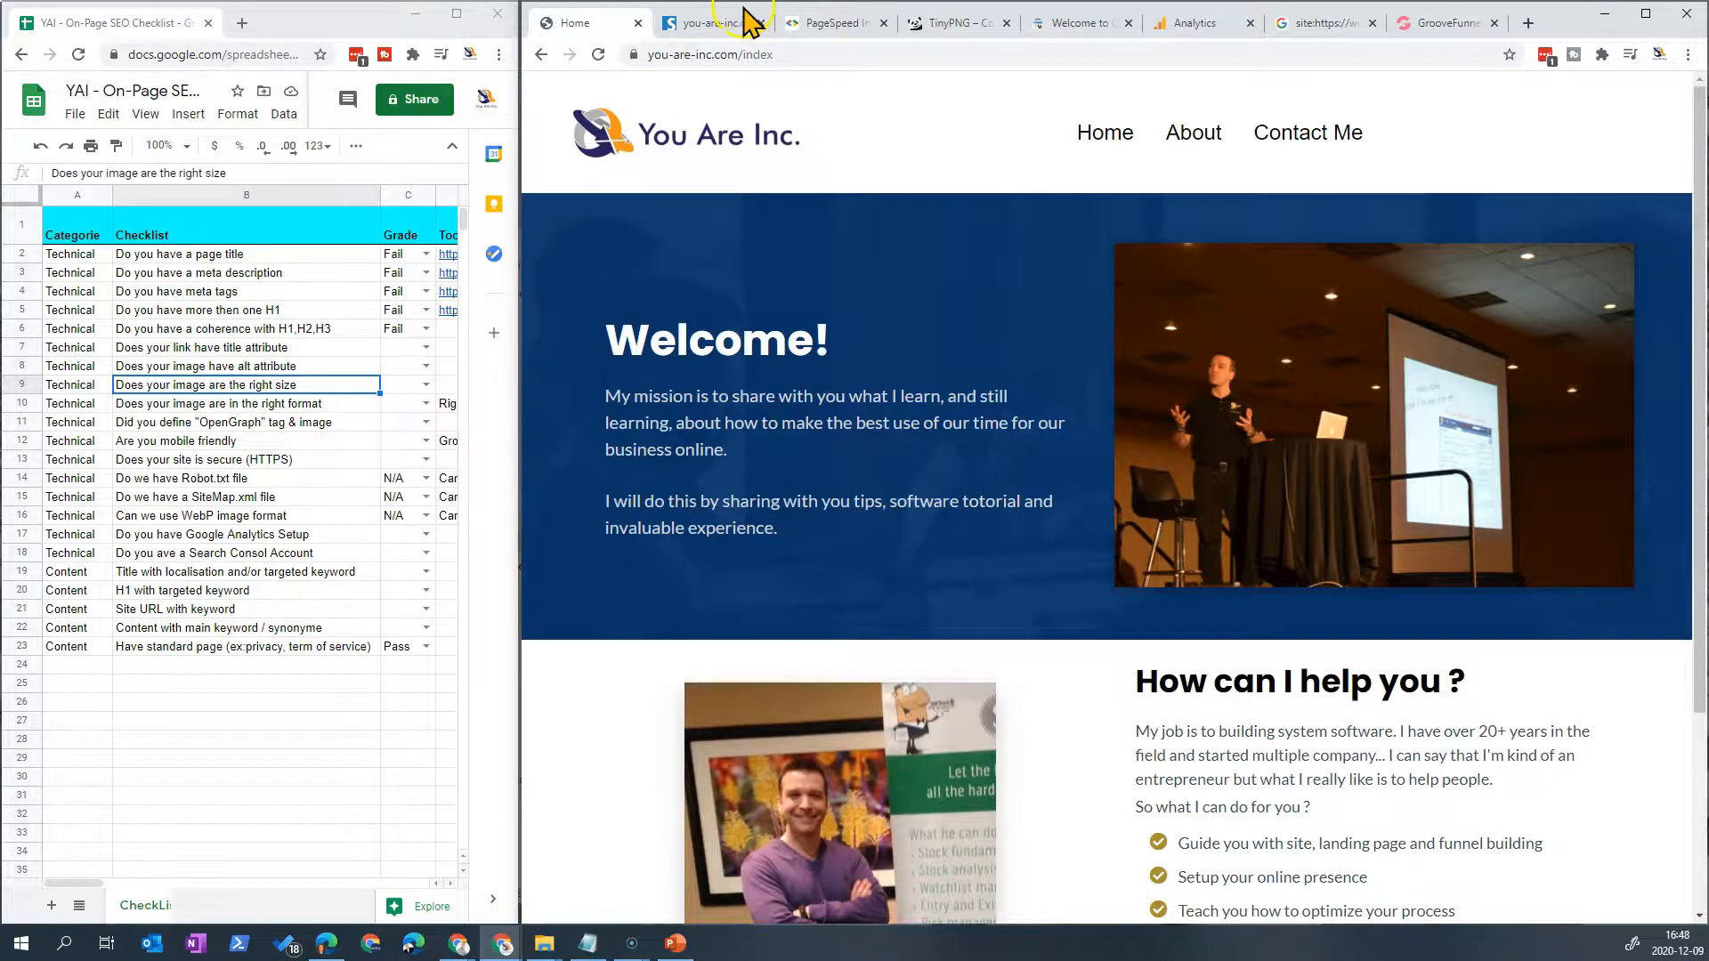
{"action": "left_click", "coordinate": [712, 22]}
{"action": "scroll", "coordinate": [719, 316], "scroll_direction": "up", "scroll_amount": 6}
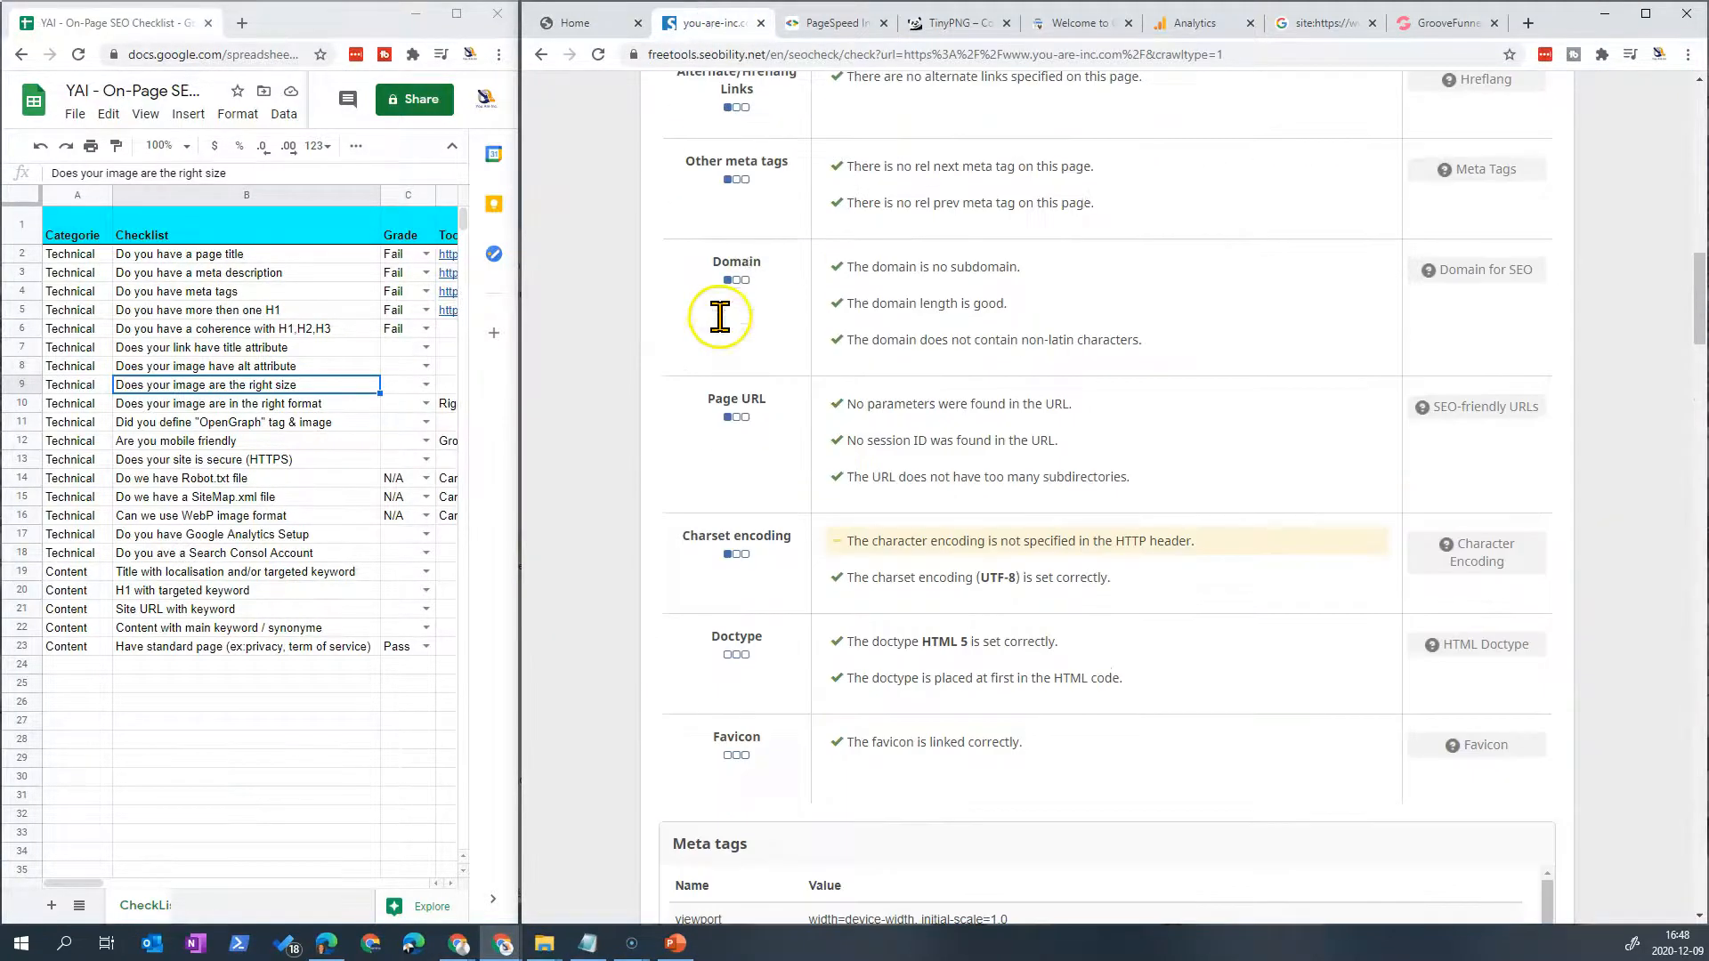
Step: Review the Seobility report down to Page quality and compare the site's mobile and desktop scores in PageSpeed Insights
{"action": "scroll", "coordinate": [763, 351], "scroll_direction": "down", "scroll_amount": 9}
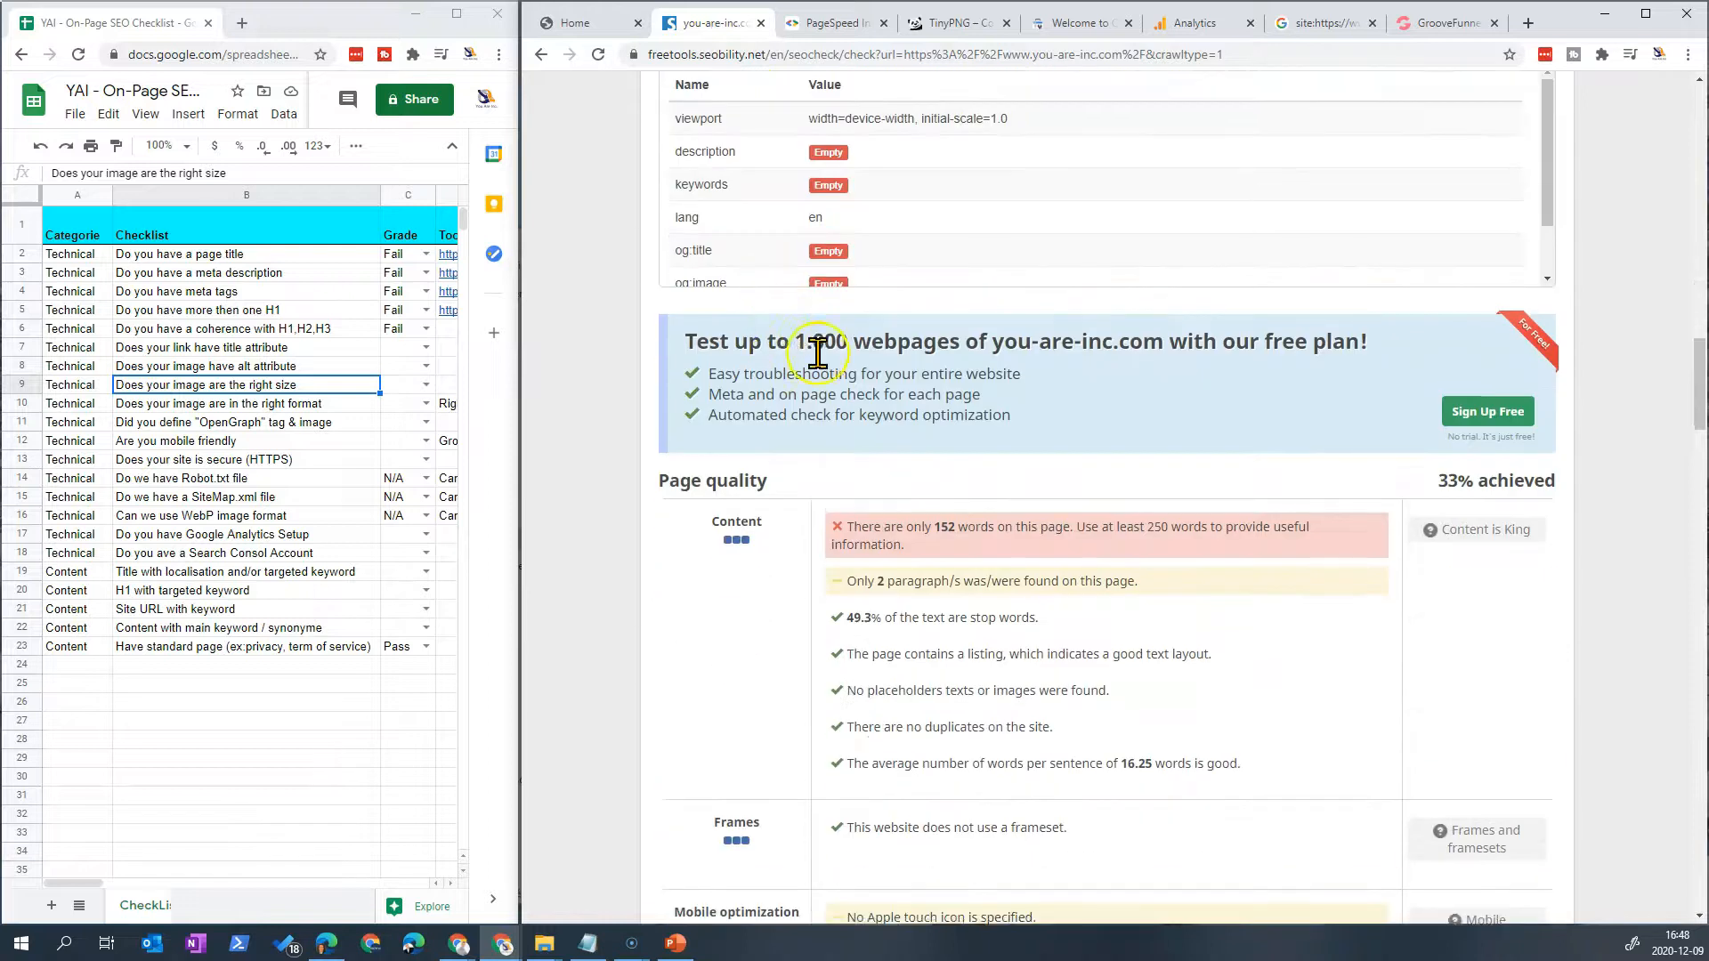
{"action": "scroll", "coordinate": [816, 352], "scroll_direction": "down", "scroll_amount": 2}
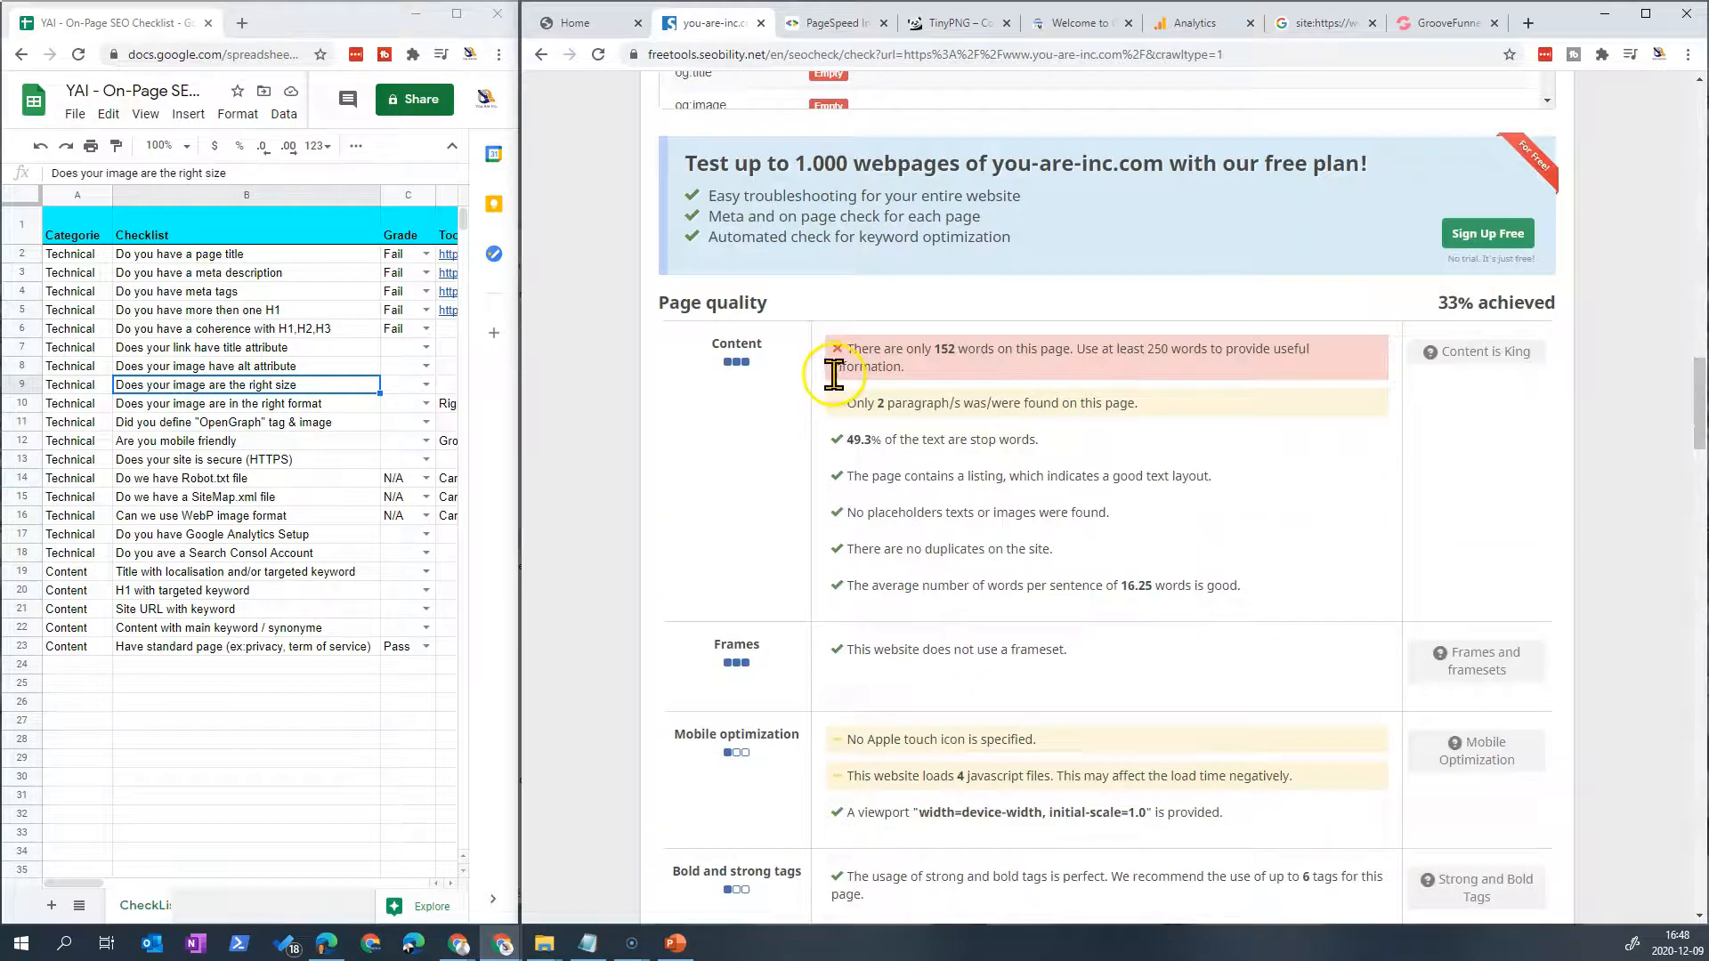
{"action": "left_click", "coordinate": [828, 22]}
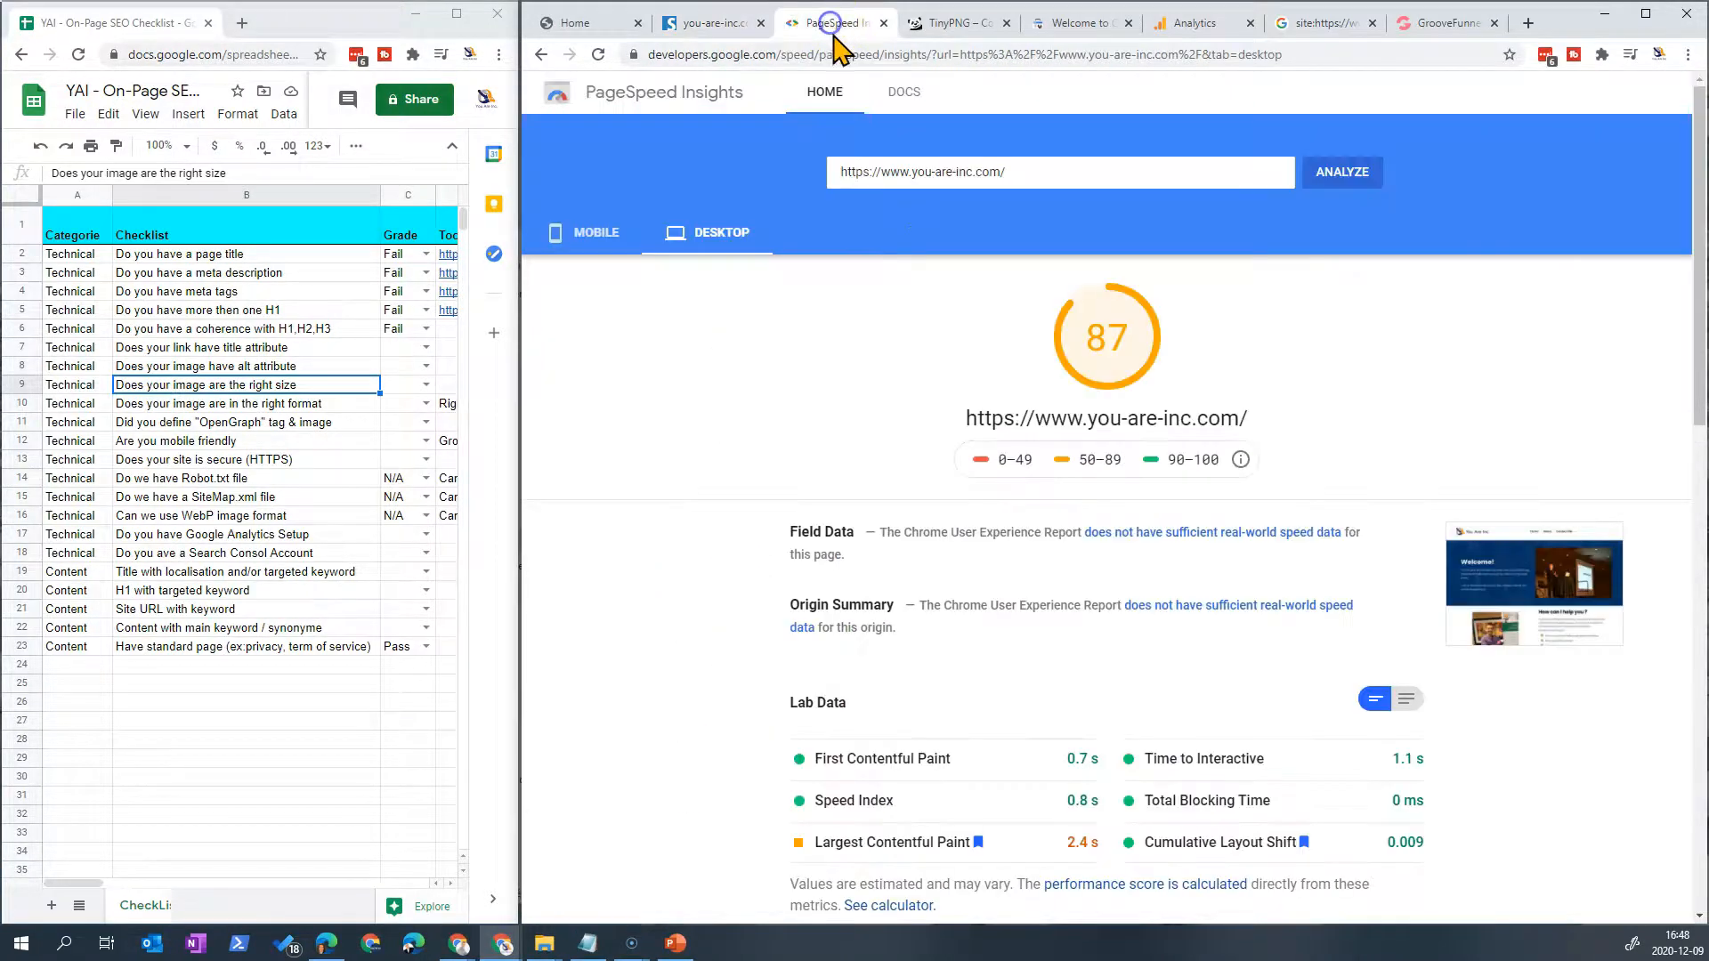
{"action": "left_click", "coordinate": [574, 233]}
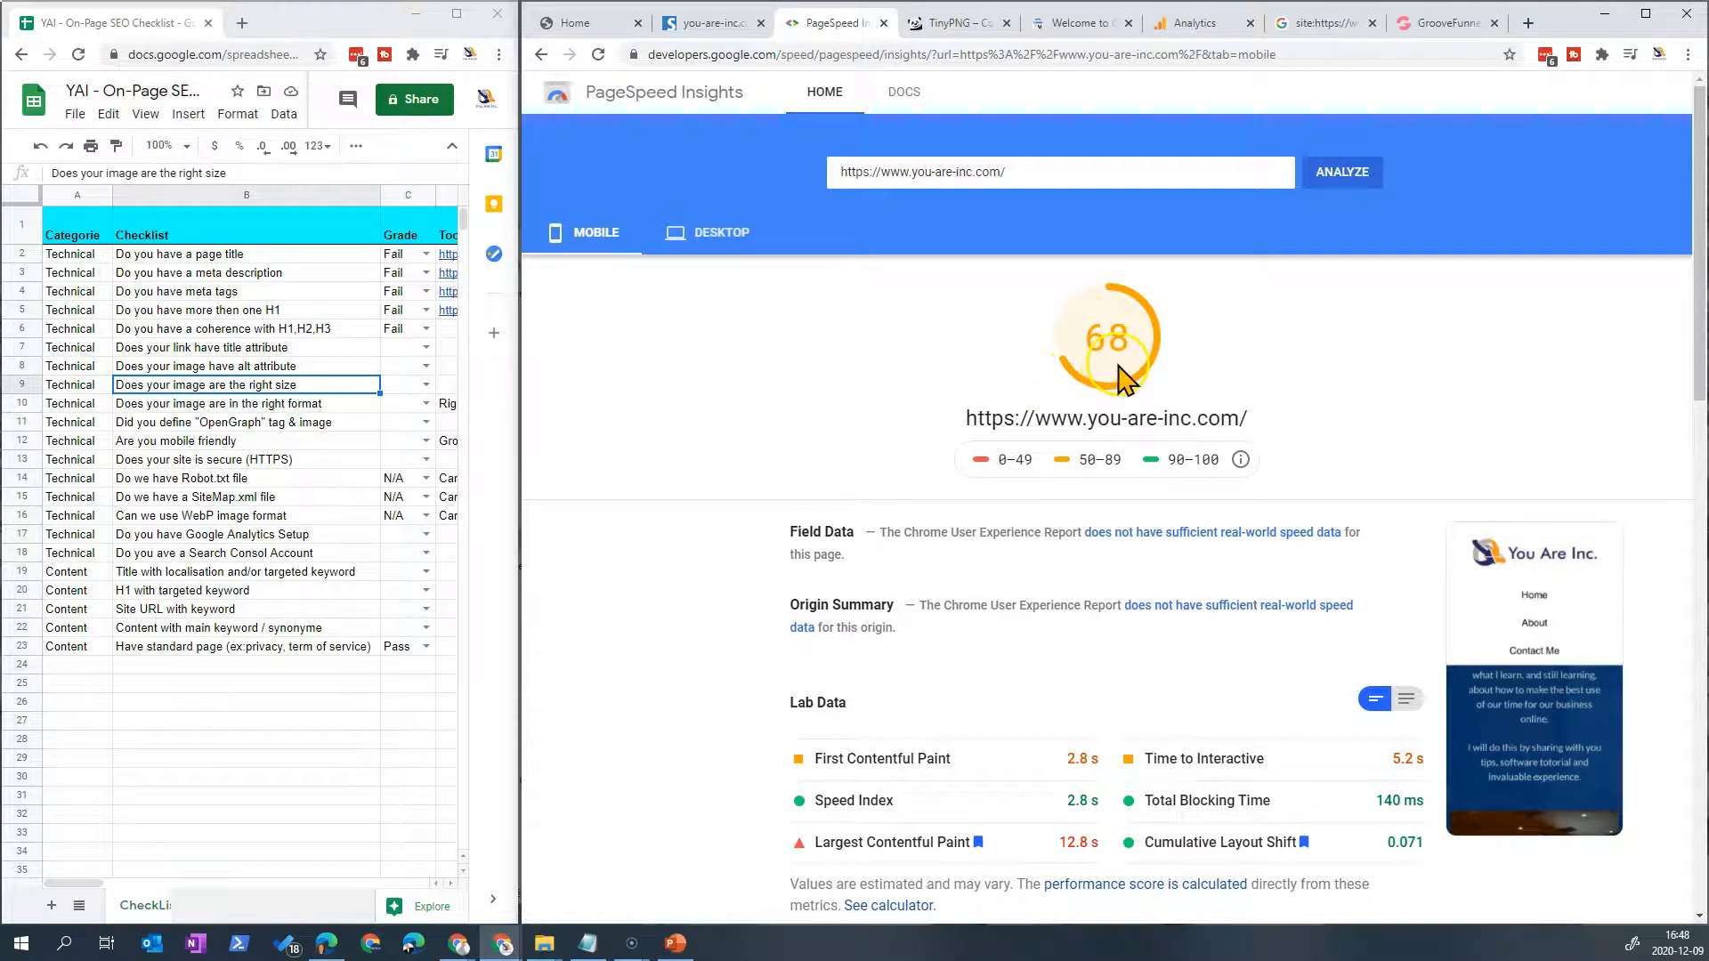
{"action": "left_click", "coordinate": [716, 247]}
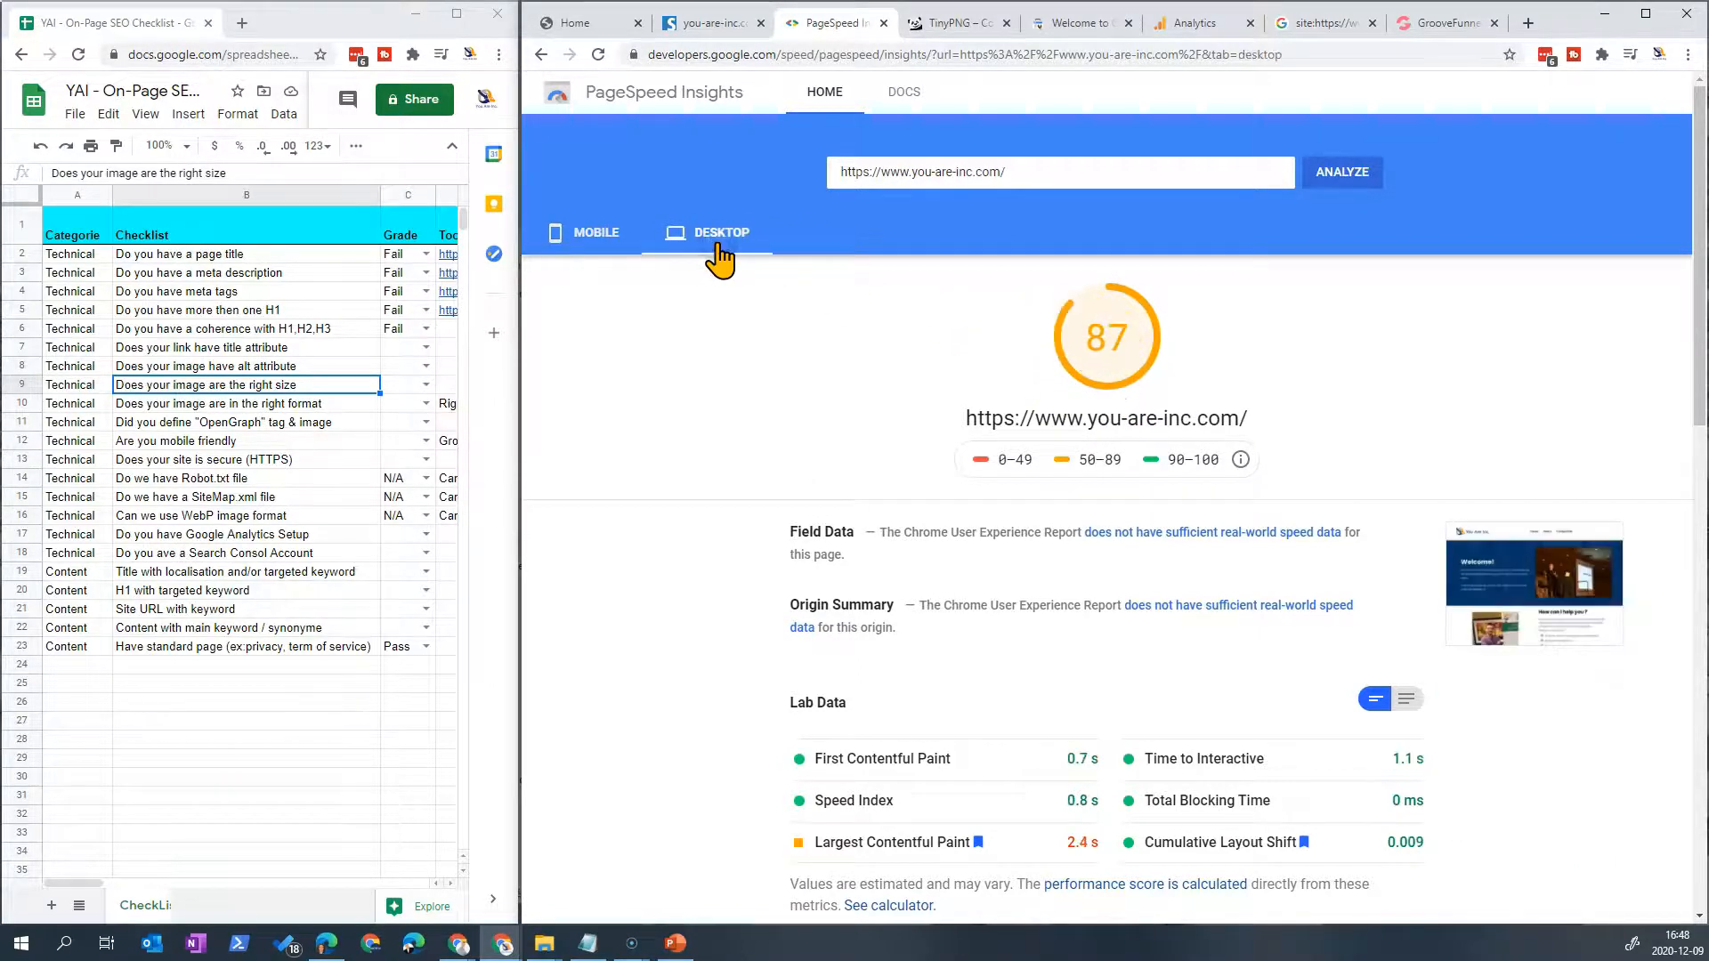
Step: Expand the "Properly size images" opportunity in the desktop results and review it against the overall performance metrics
{"action": "scroll", "coordinate": [1240, 790], "scroll_direction": "down", "scroll_amount": 5}
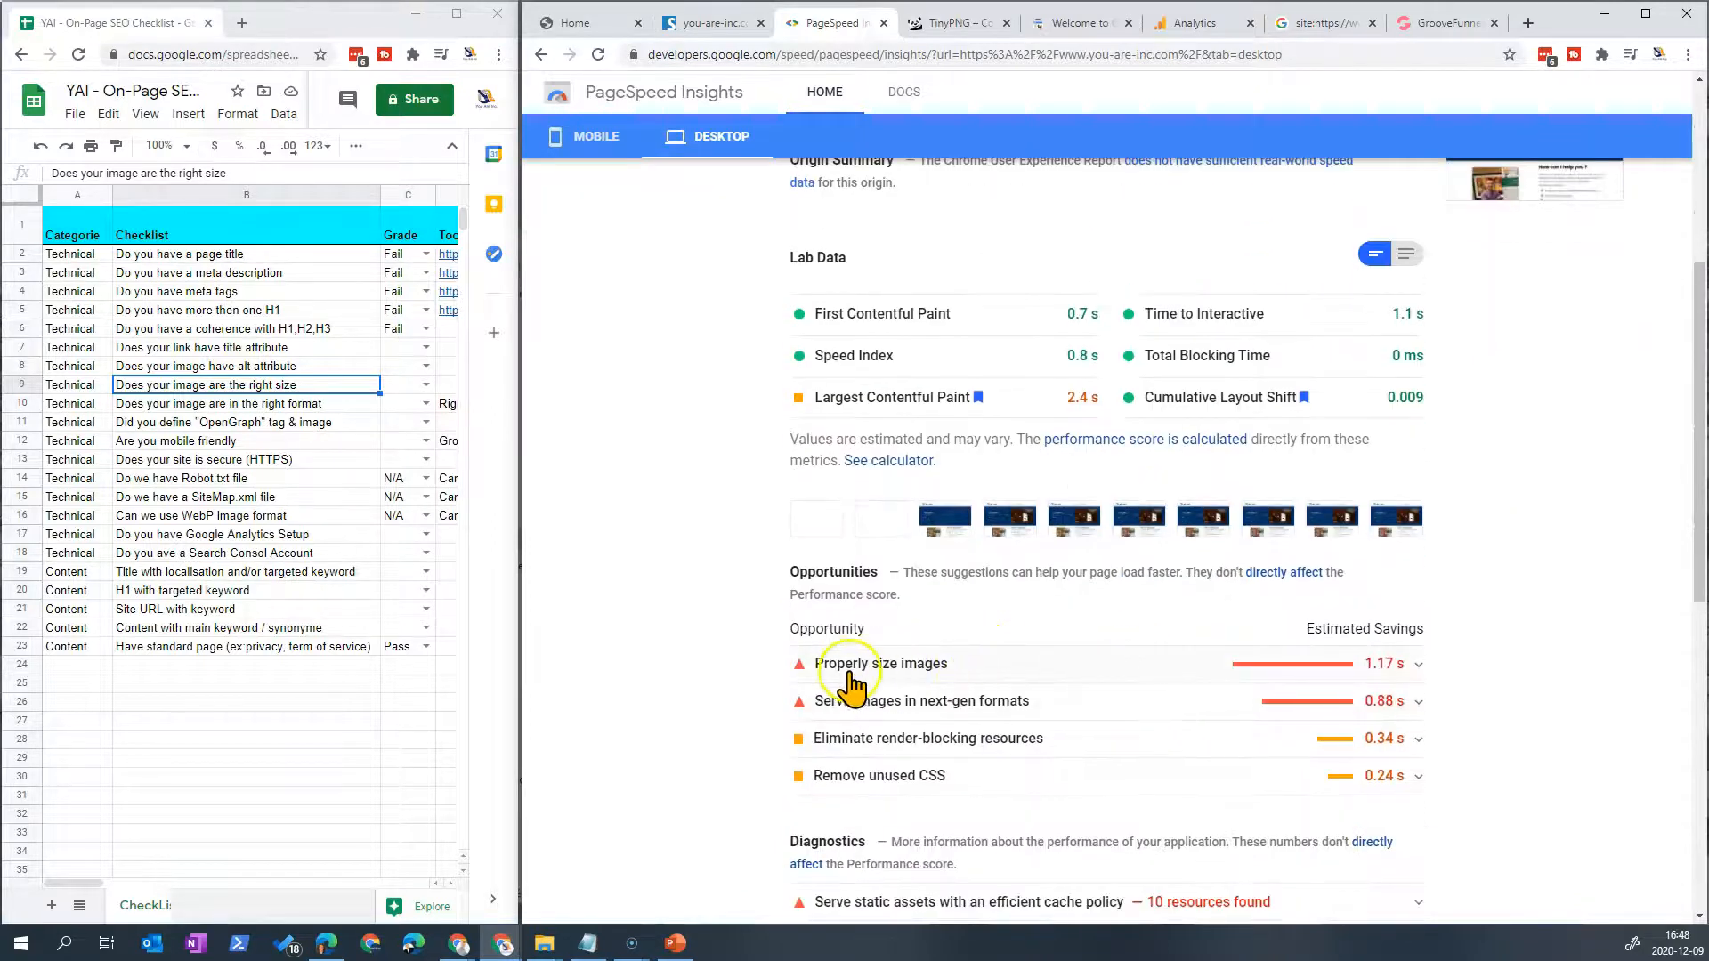
{"action": "left_click", "coordinate": [1394, 666]}
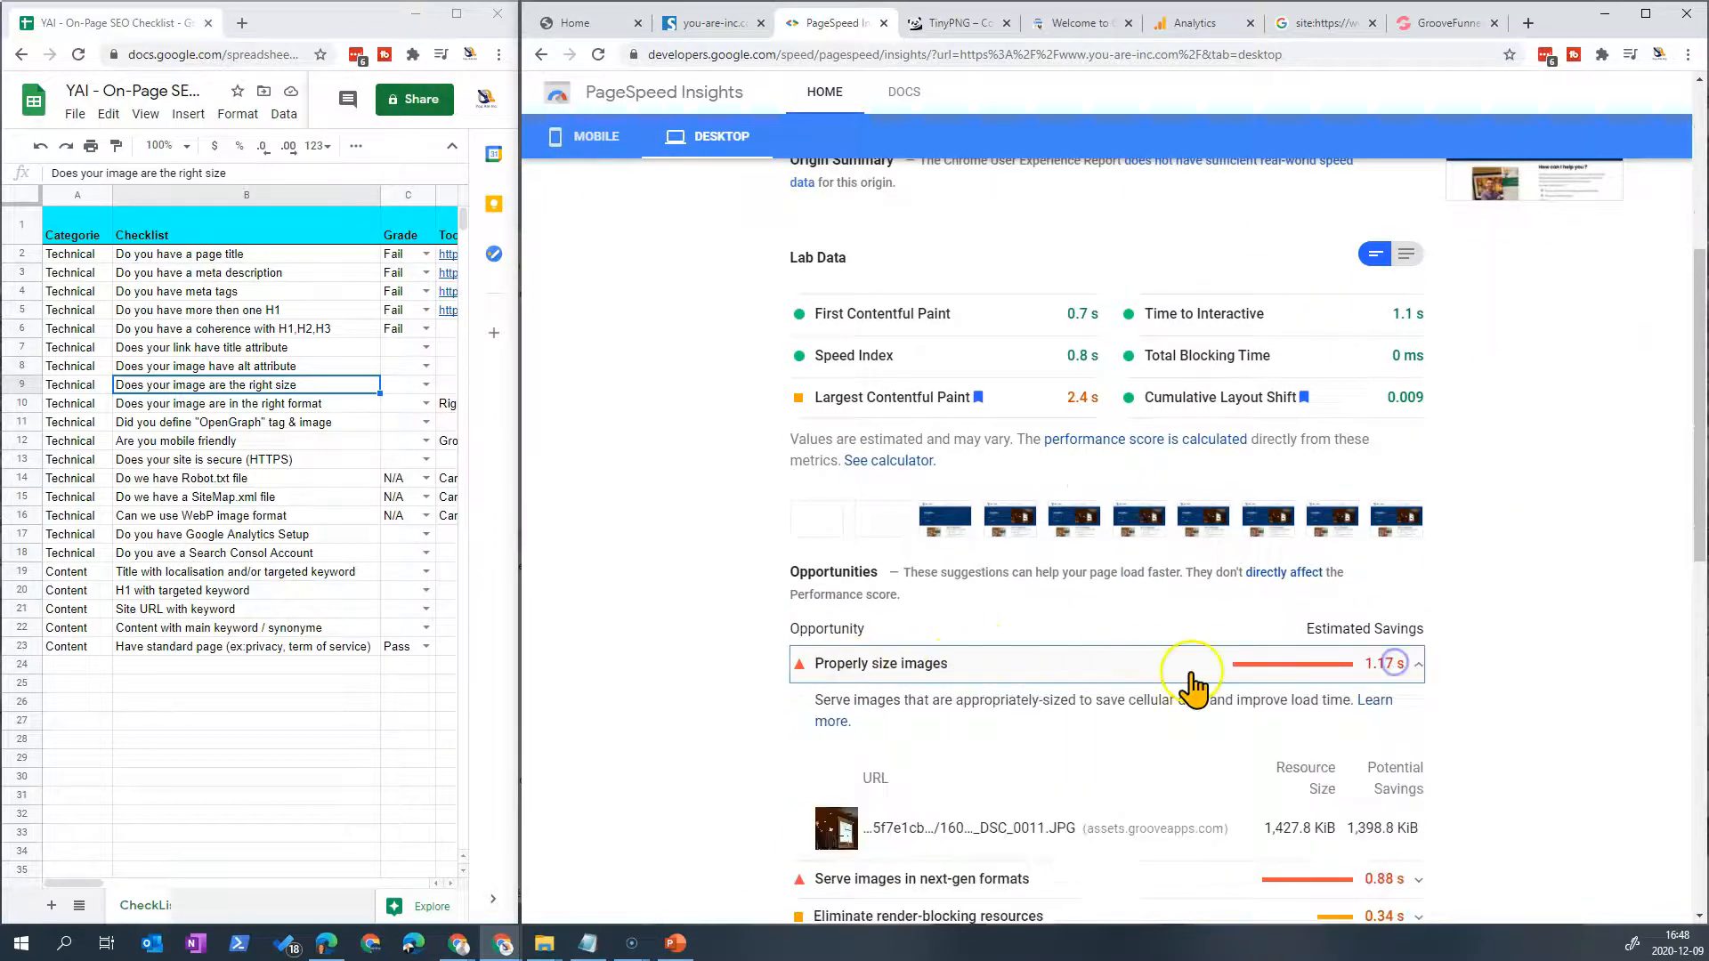
{"action": "scroll", "coordinate": [983, 805], "scroll_direction": "down", "scroll_amount": 2}
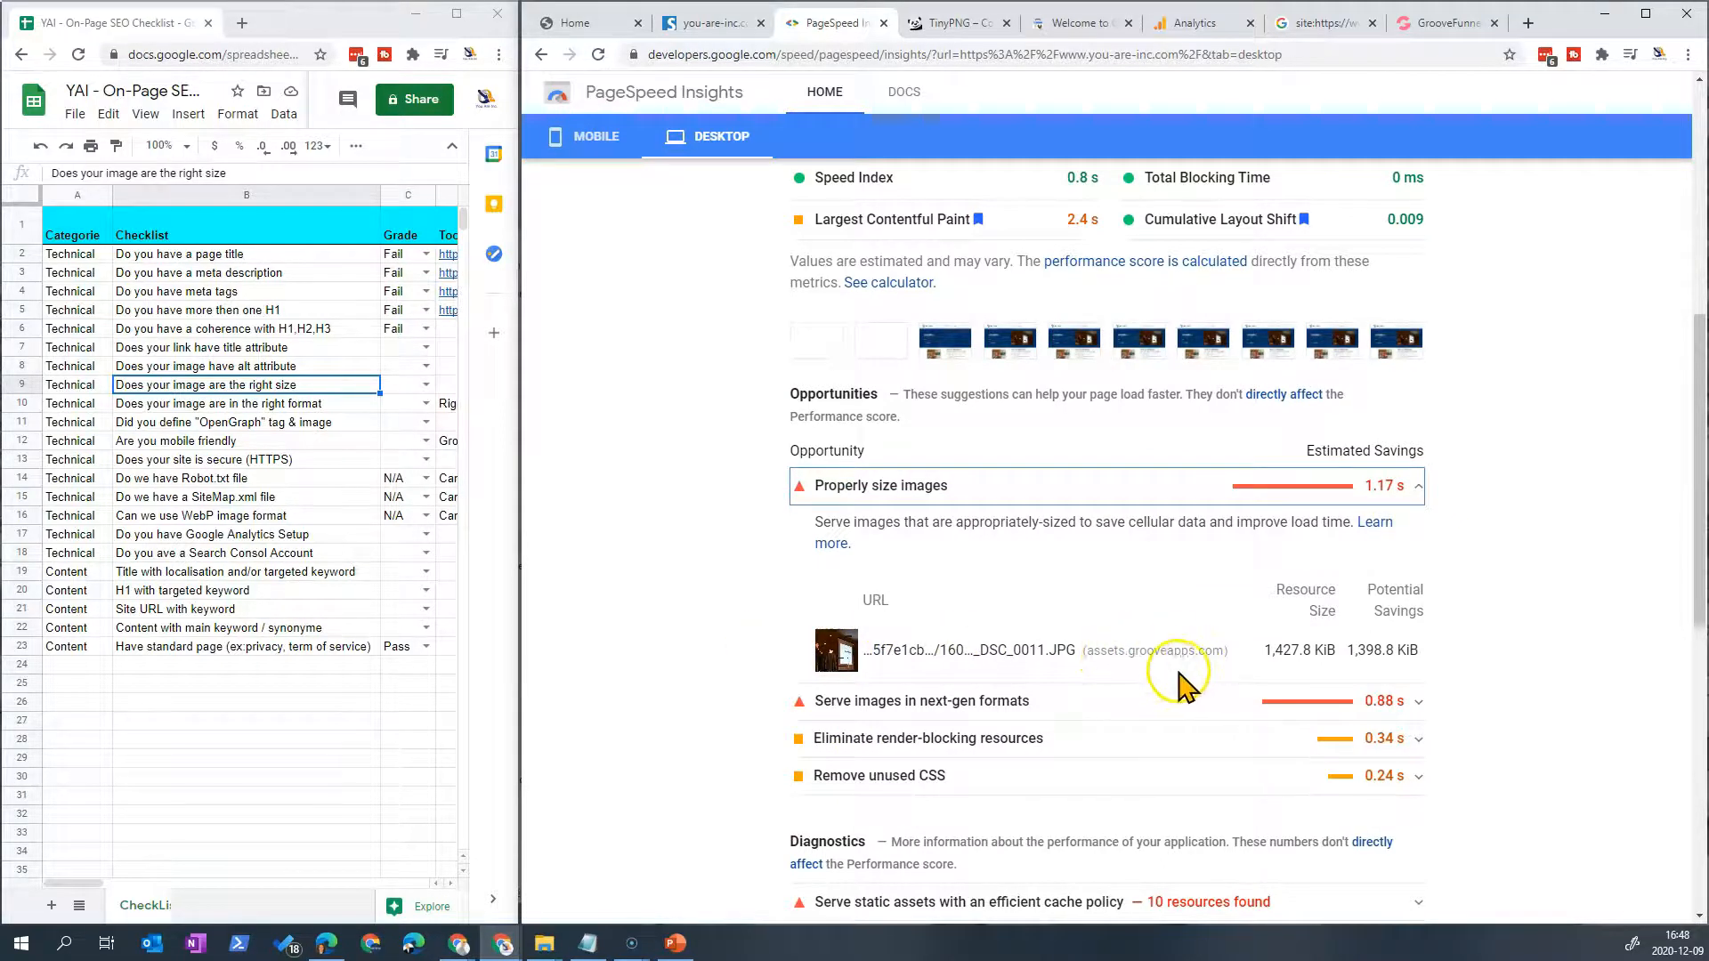
{"action": "scroll", "coordinate": [1179, 681], "scroll_direction": "up", "scroll_amount": 5}
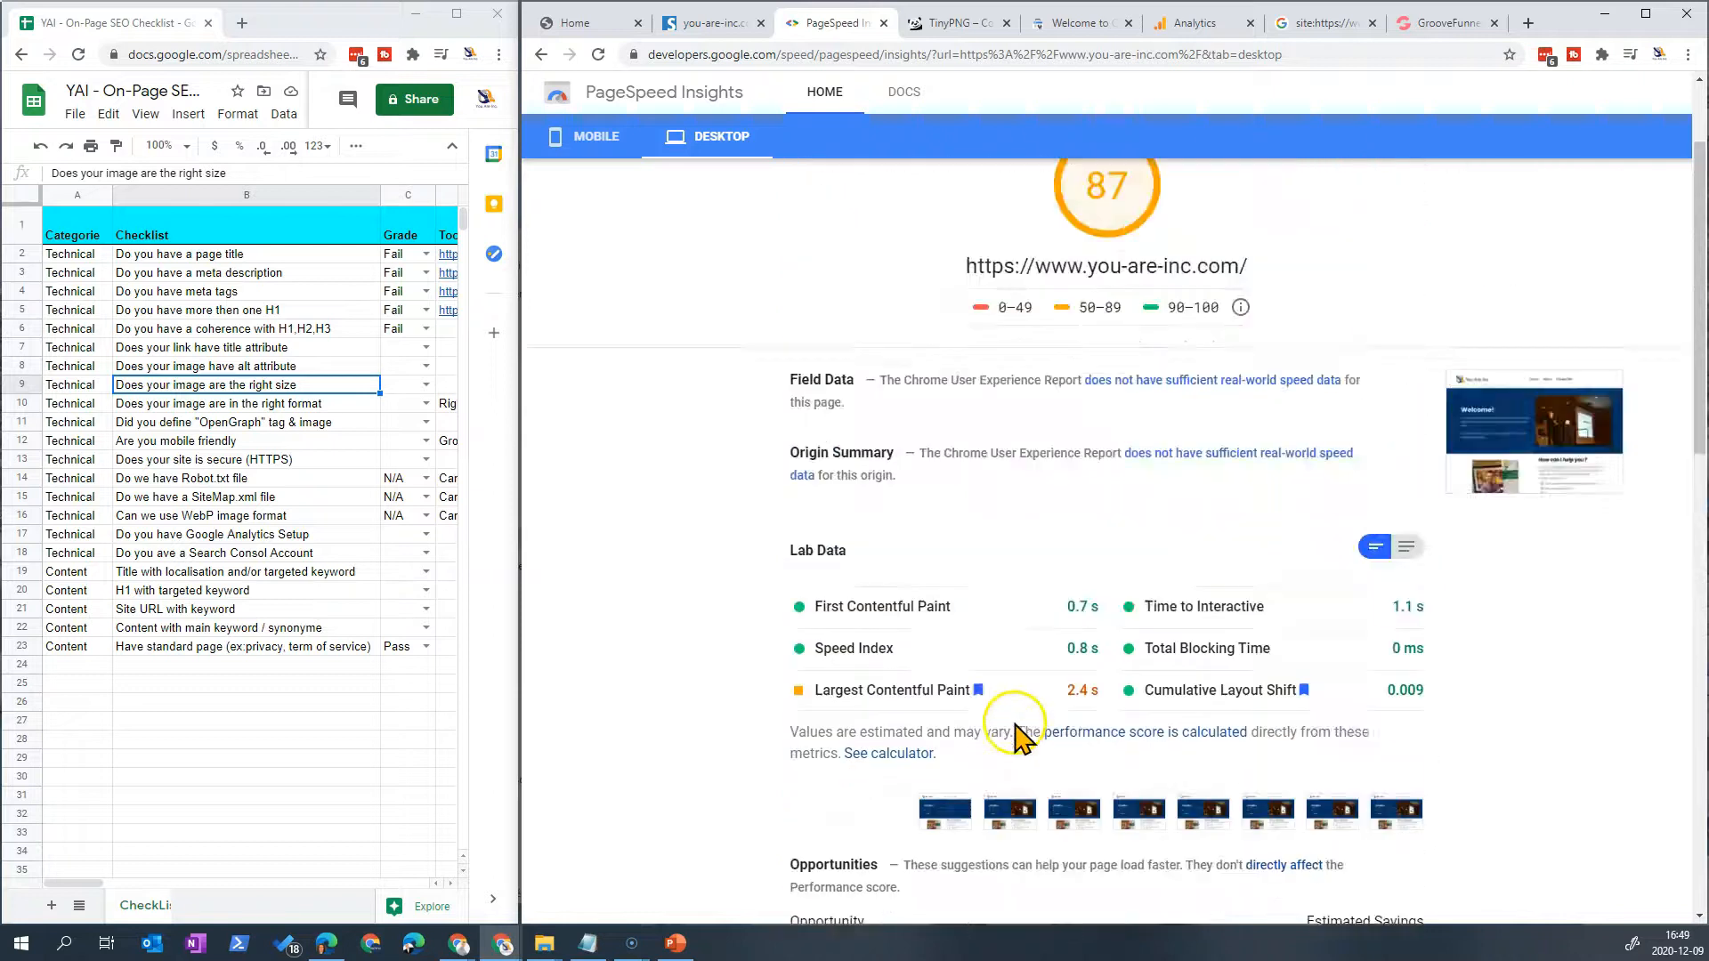
{"action": "scroll", "coordinate": [1019, 738], "scroll_direction": "up", "scroll_amount": 2}
{"action": "scroll", "coordinate": [856, 436], "scroll_direction": "down", "scroll_amount": 7}
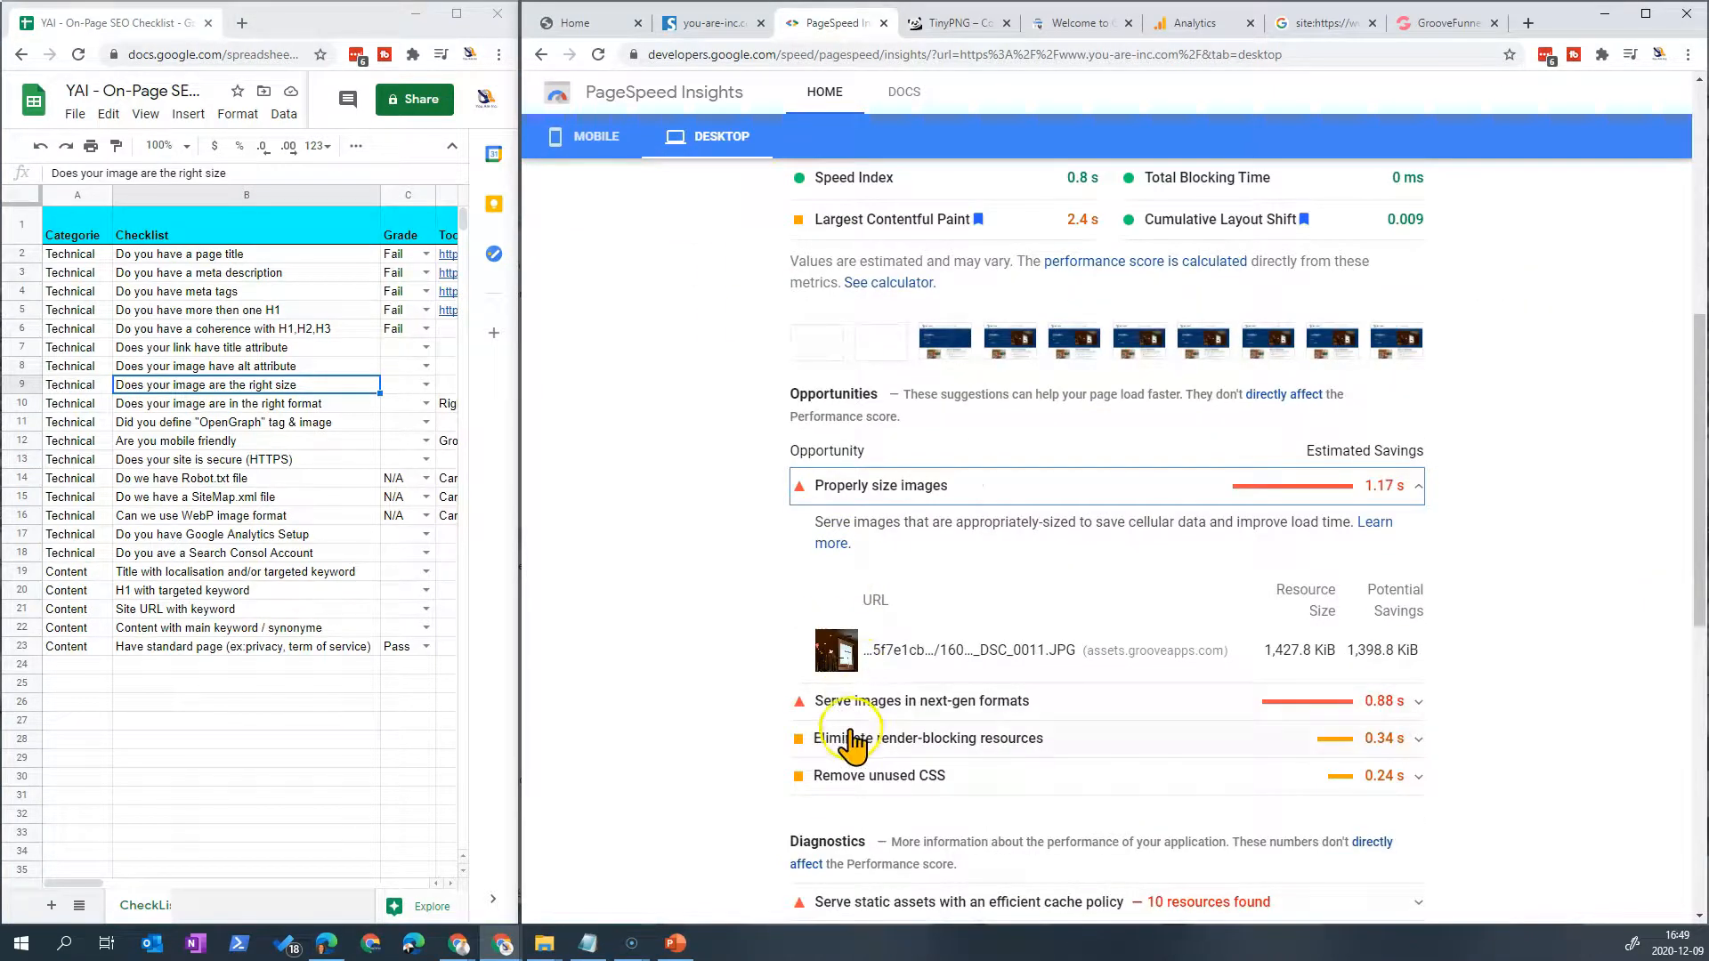
Step: Expand the "Serve images in next-gen formats" opportunity and read through the rest of the desktop results, including the diagnostics
{"action": "left_click", "coordinate": [1094, 701]}
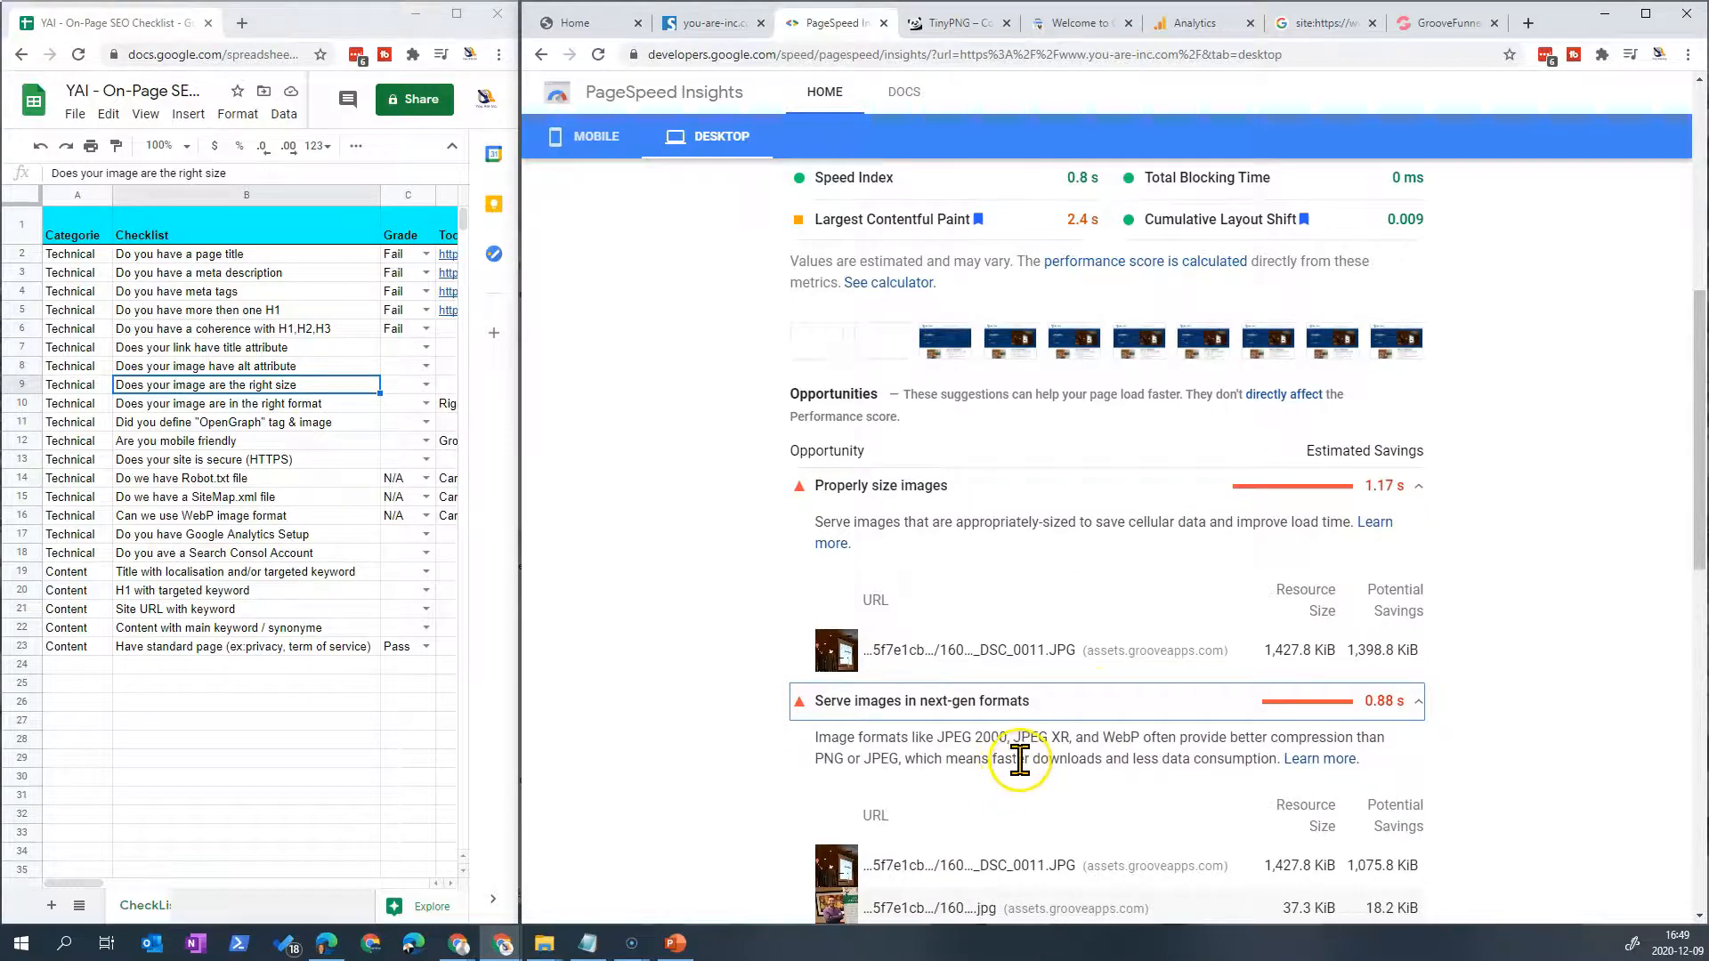
{"action": "scroll", "coordinate": [1017, 761], "scroll_direction": "down", "scroll_amount": 2}
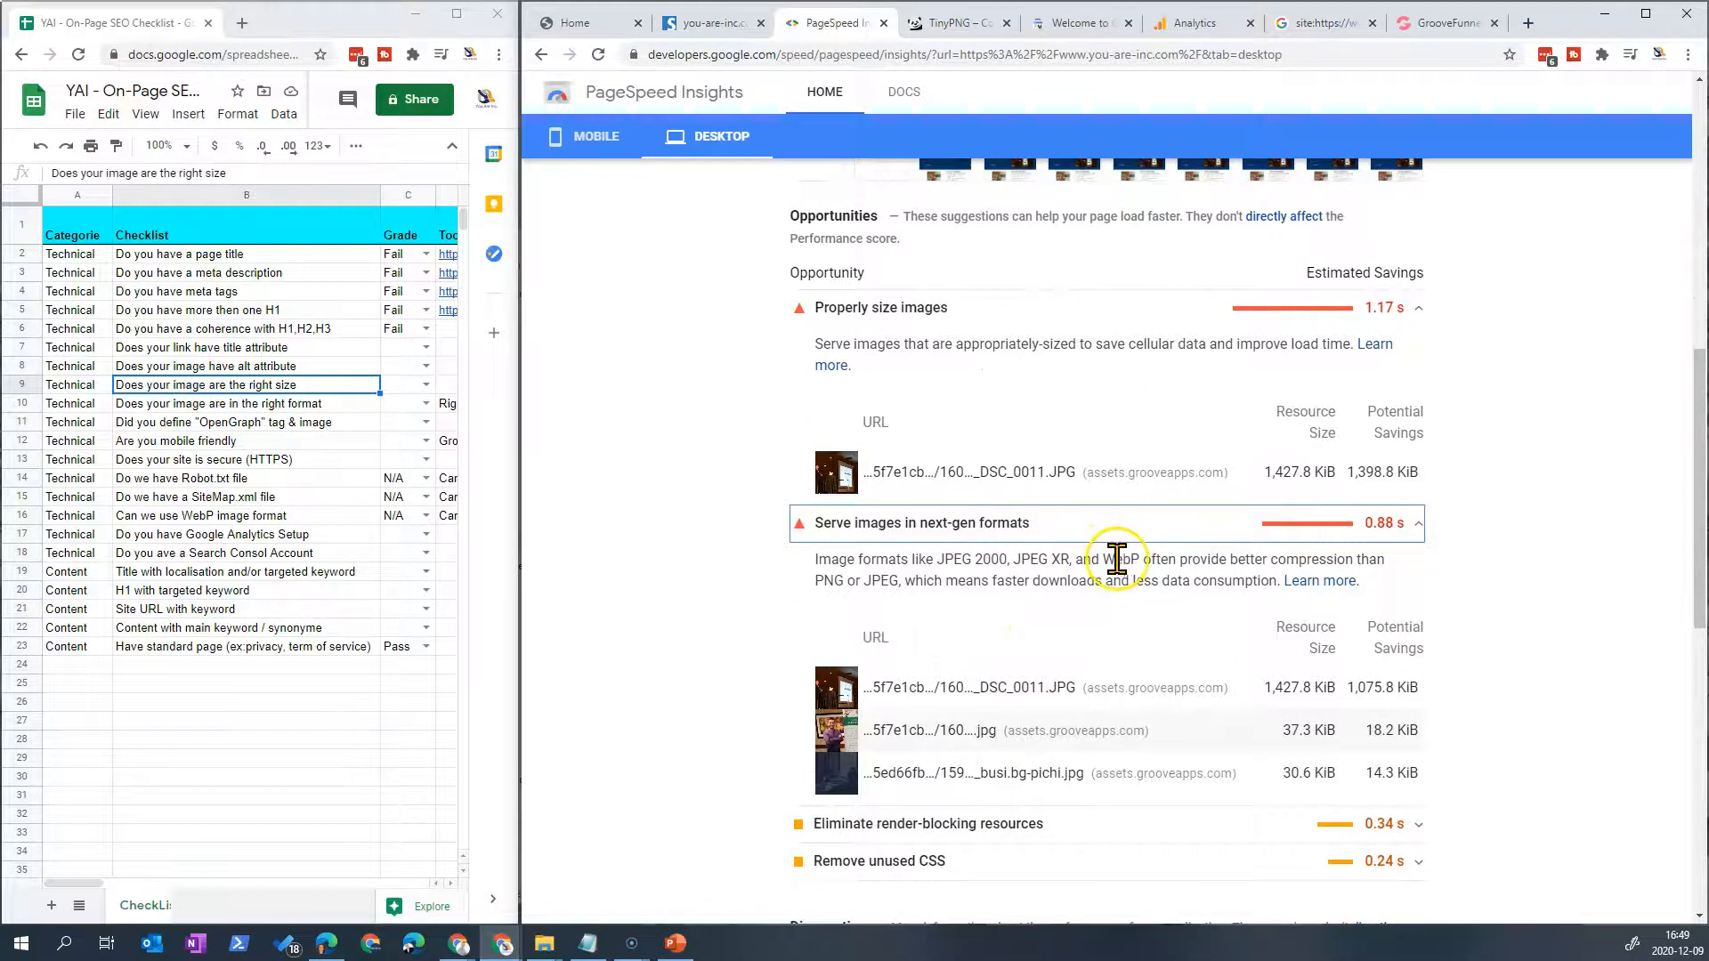
{"action": "scroll", "coordinate": [1071, 649], "scroll_direction": "down", "scroll_amount": 3}
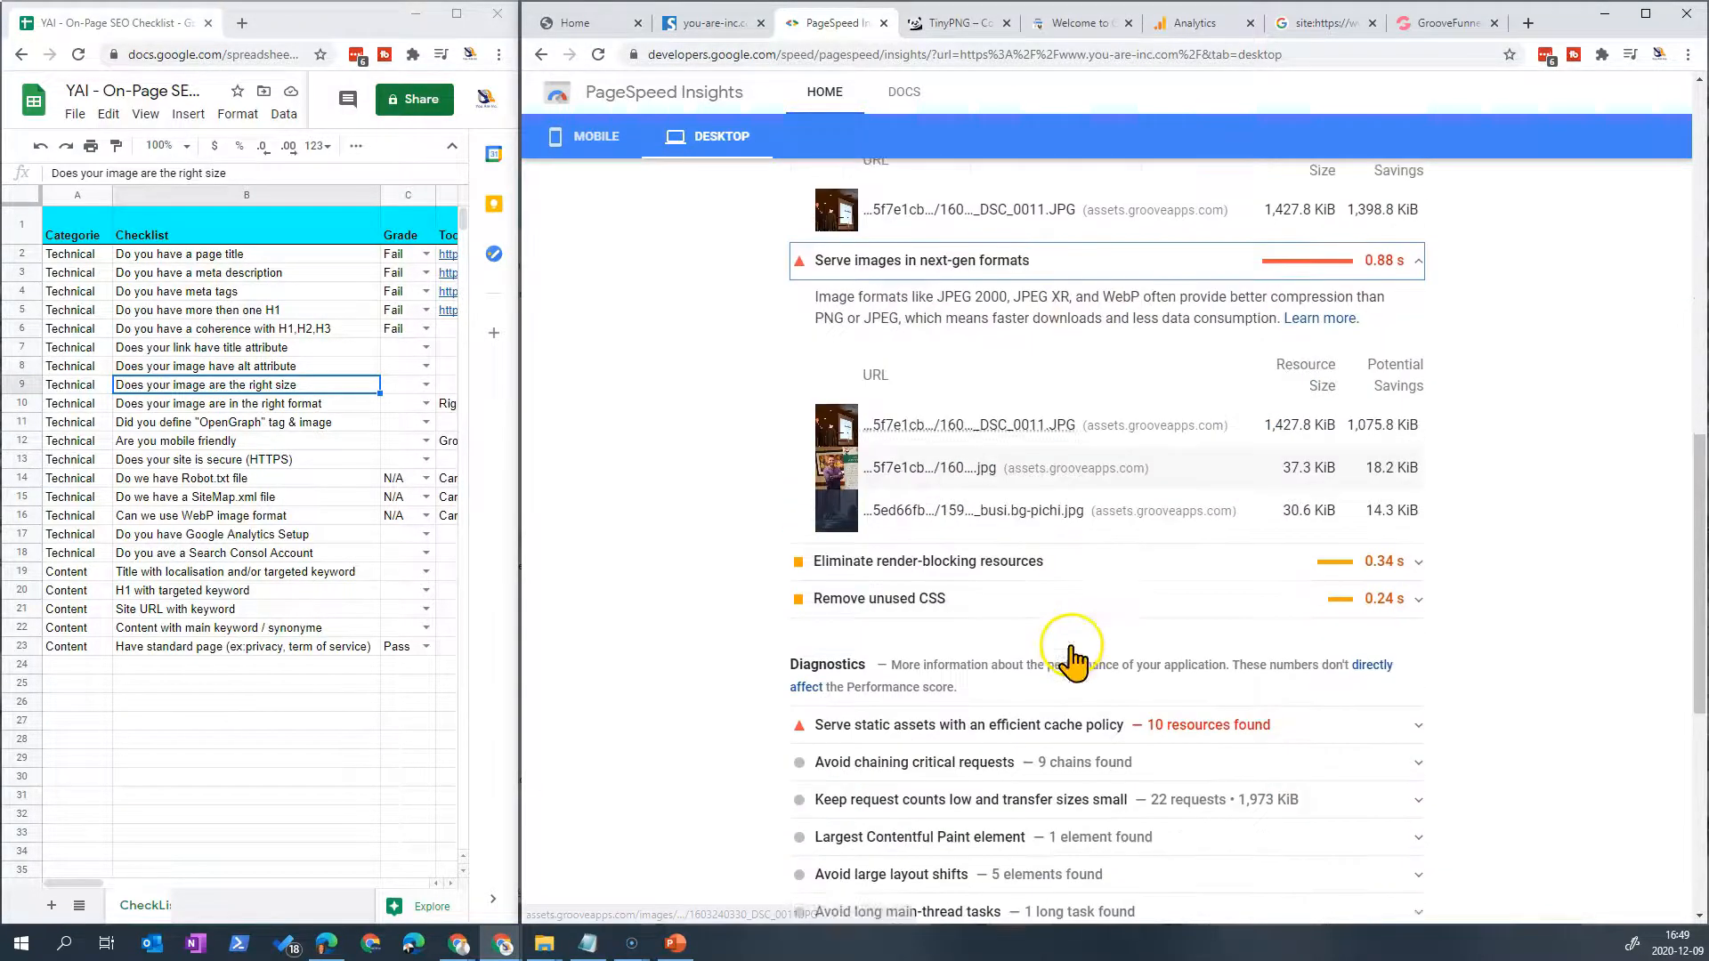
{"action": "scroll", "coordinate": [1010, 632], "scroll_direction": "down", "scroll_amount": 4}
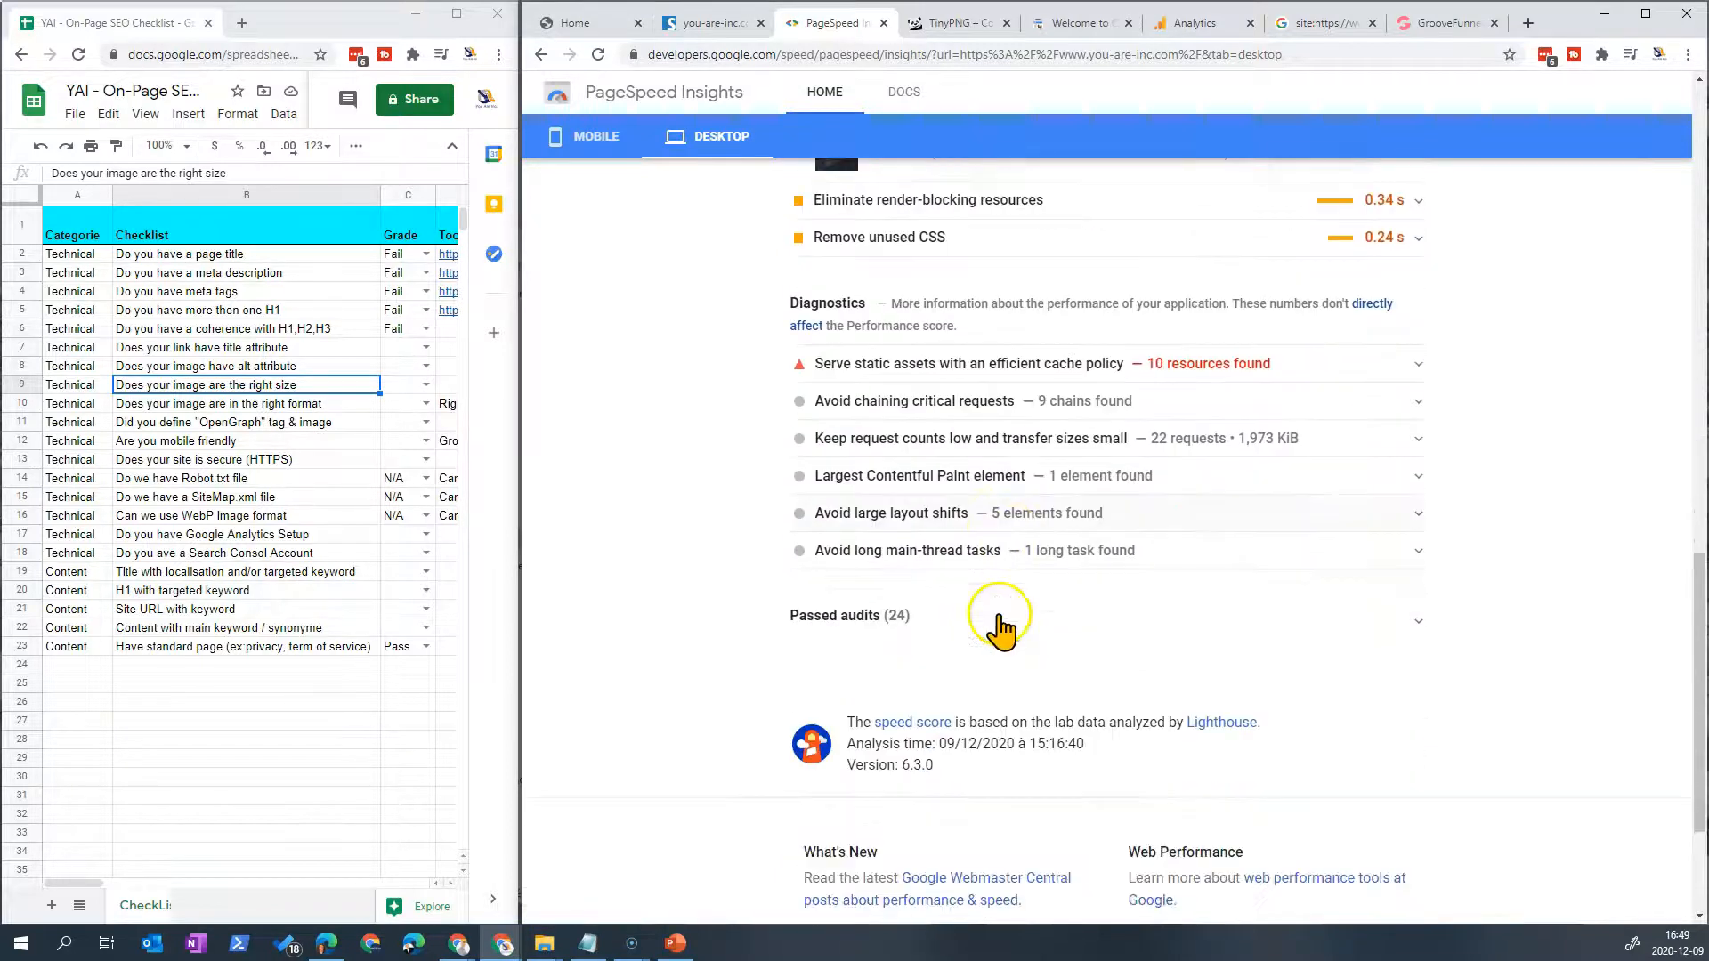
{"action": "scroll", "coordinate": [1004, 628], "scroll_direction": "up", "scroll_amount": 4}
{"action": "scroll", "coordinate": [1006, 628], "scroll_direction": "up", "scroll_amount": 15}
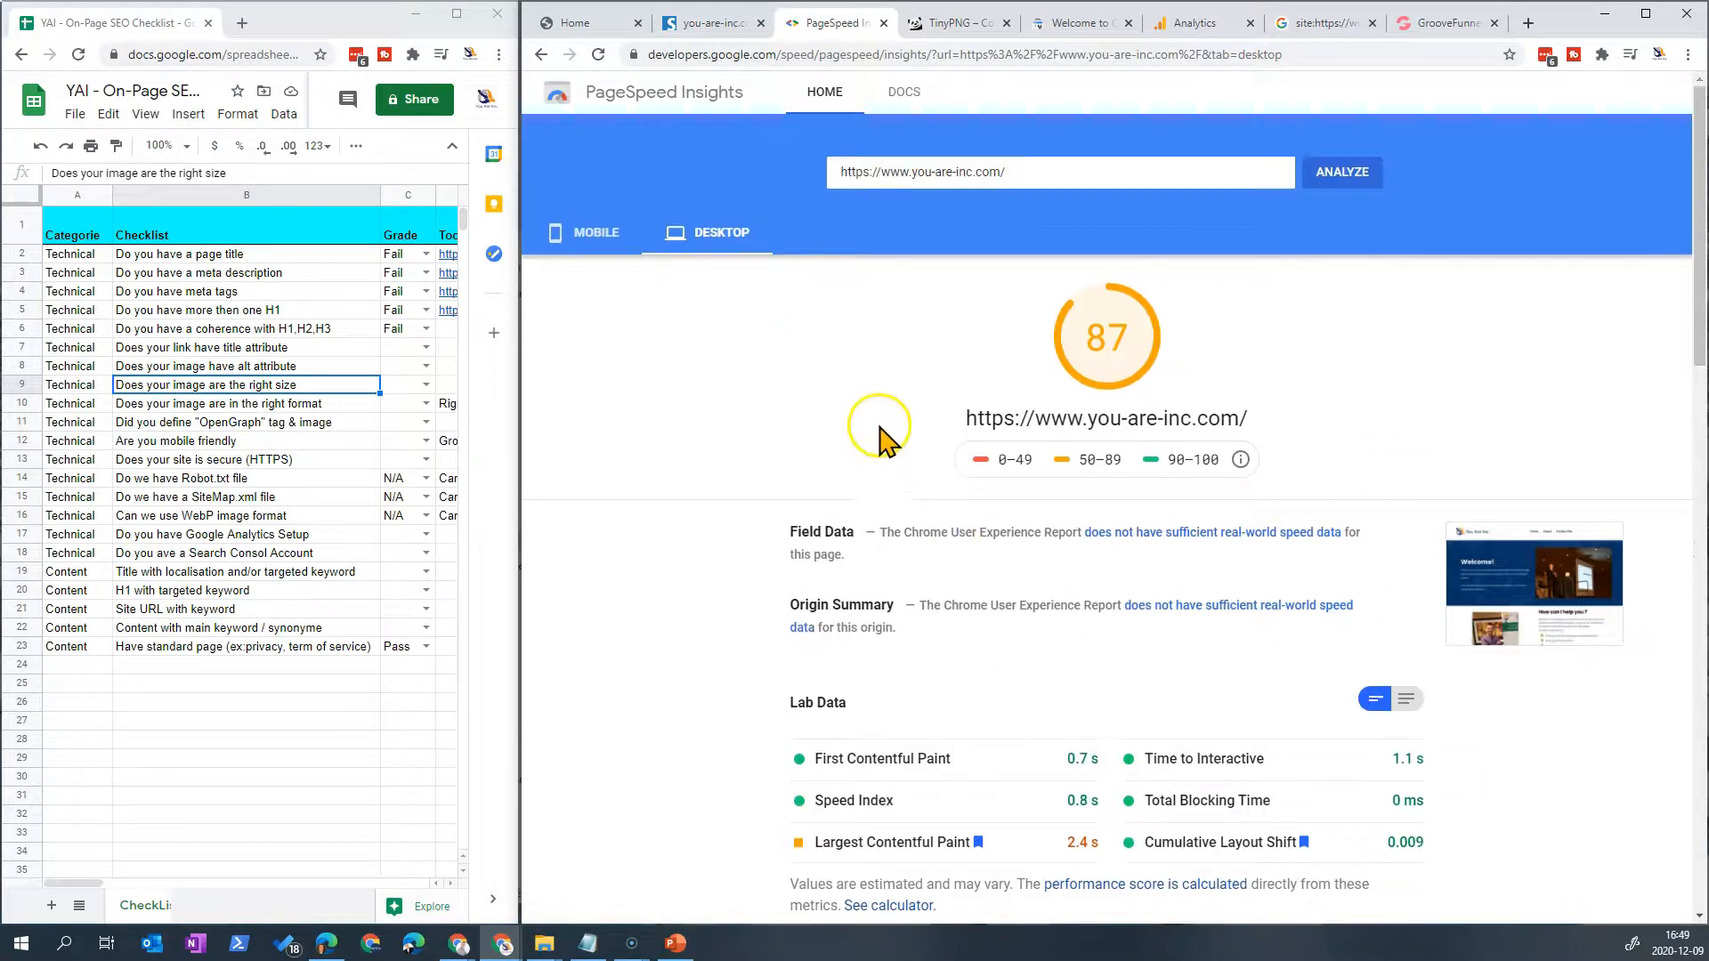
Step: Examine the mobile results and opportunities, expanding and collapsing the "Properly size images" details
{"action": "left_click", "coordinate": [597, 233]}
{"action": "scroll", "coordinate": [1094, 623], "scroll_direction": "down", "scroll_amount": 2}
{"action": "scroll", "coordinate": [1094, 623], "scroll_direction": "down", "scroll_amount": 1}
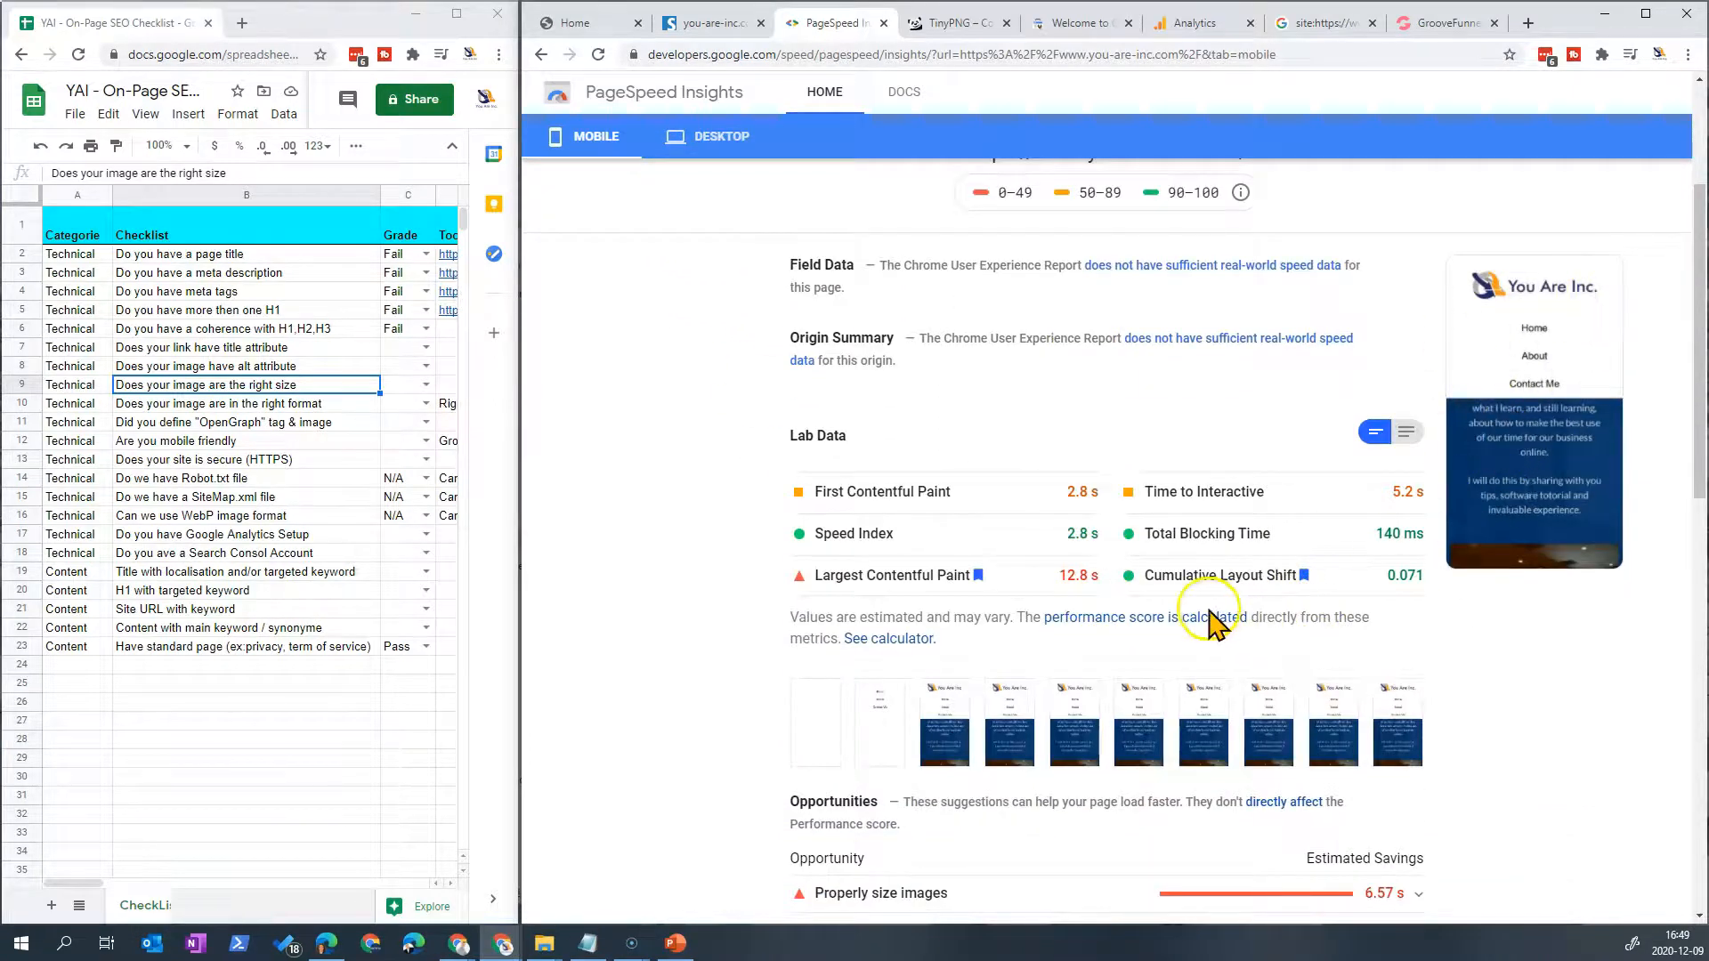
{"action": "scroll", "coordinate": [1262, 574], "scroll_direction": "down", "scroll_amount": 4}
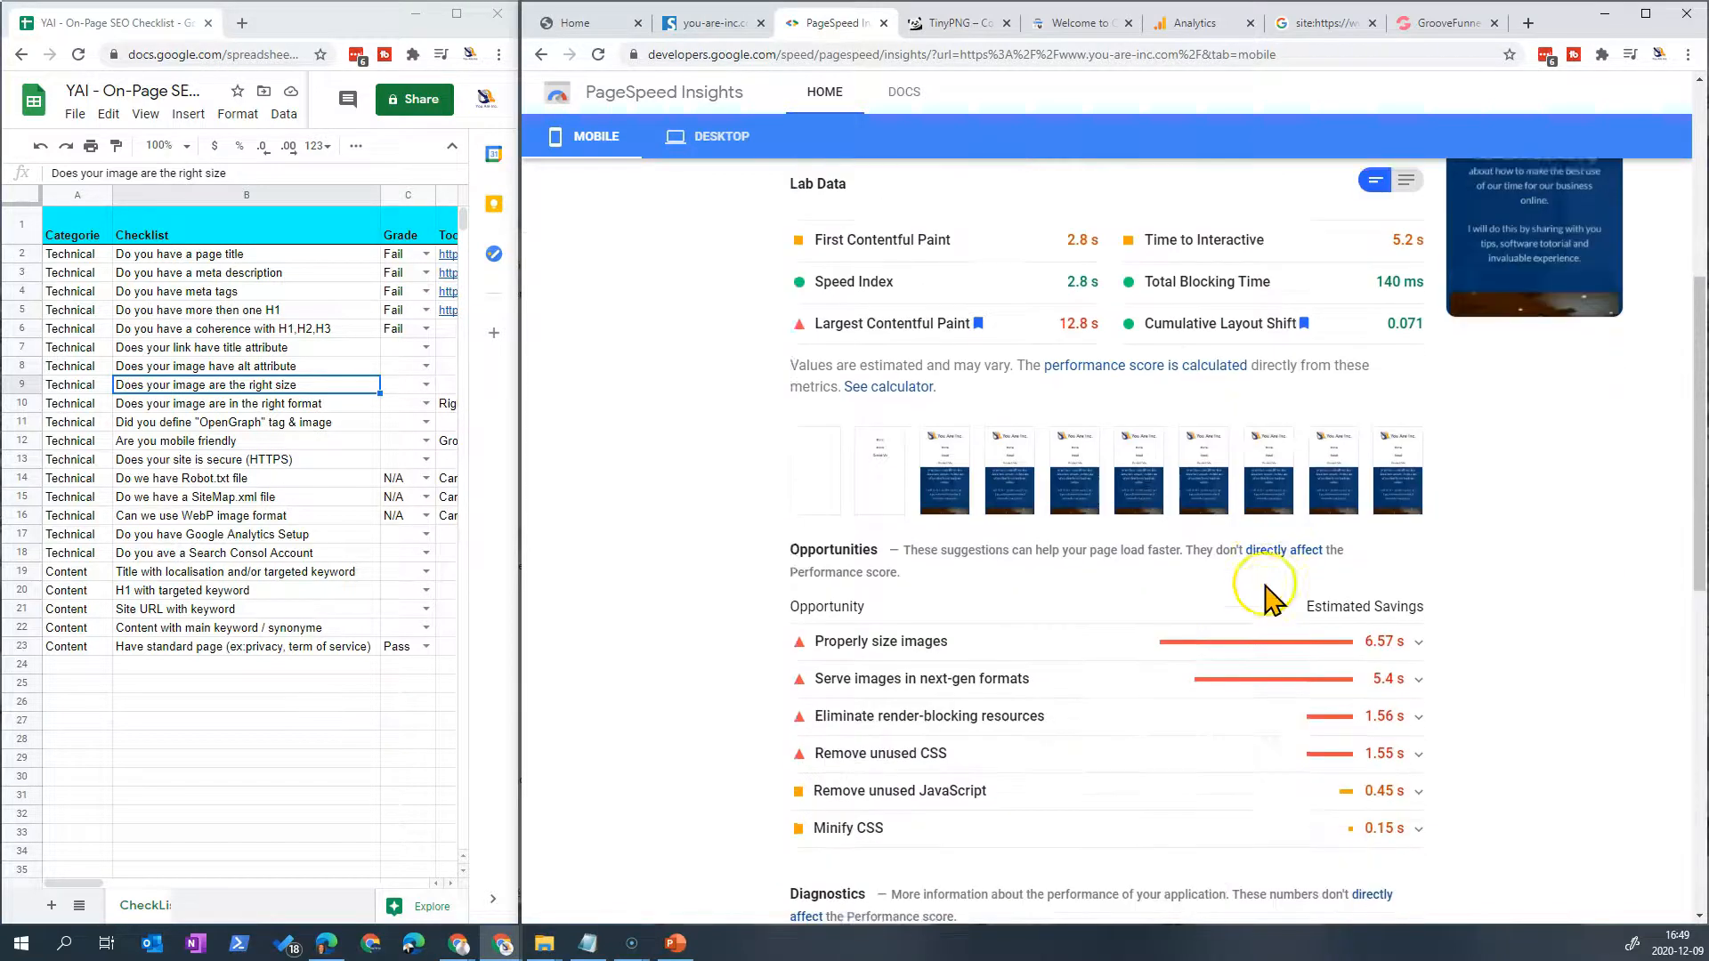
{"action": "left_click", "coordinate": [947, 537]}
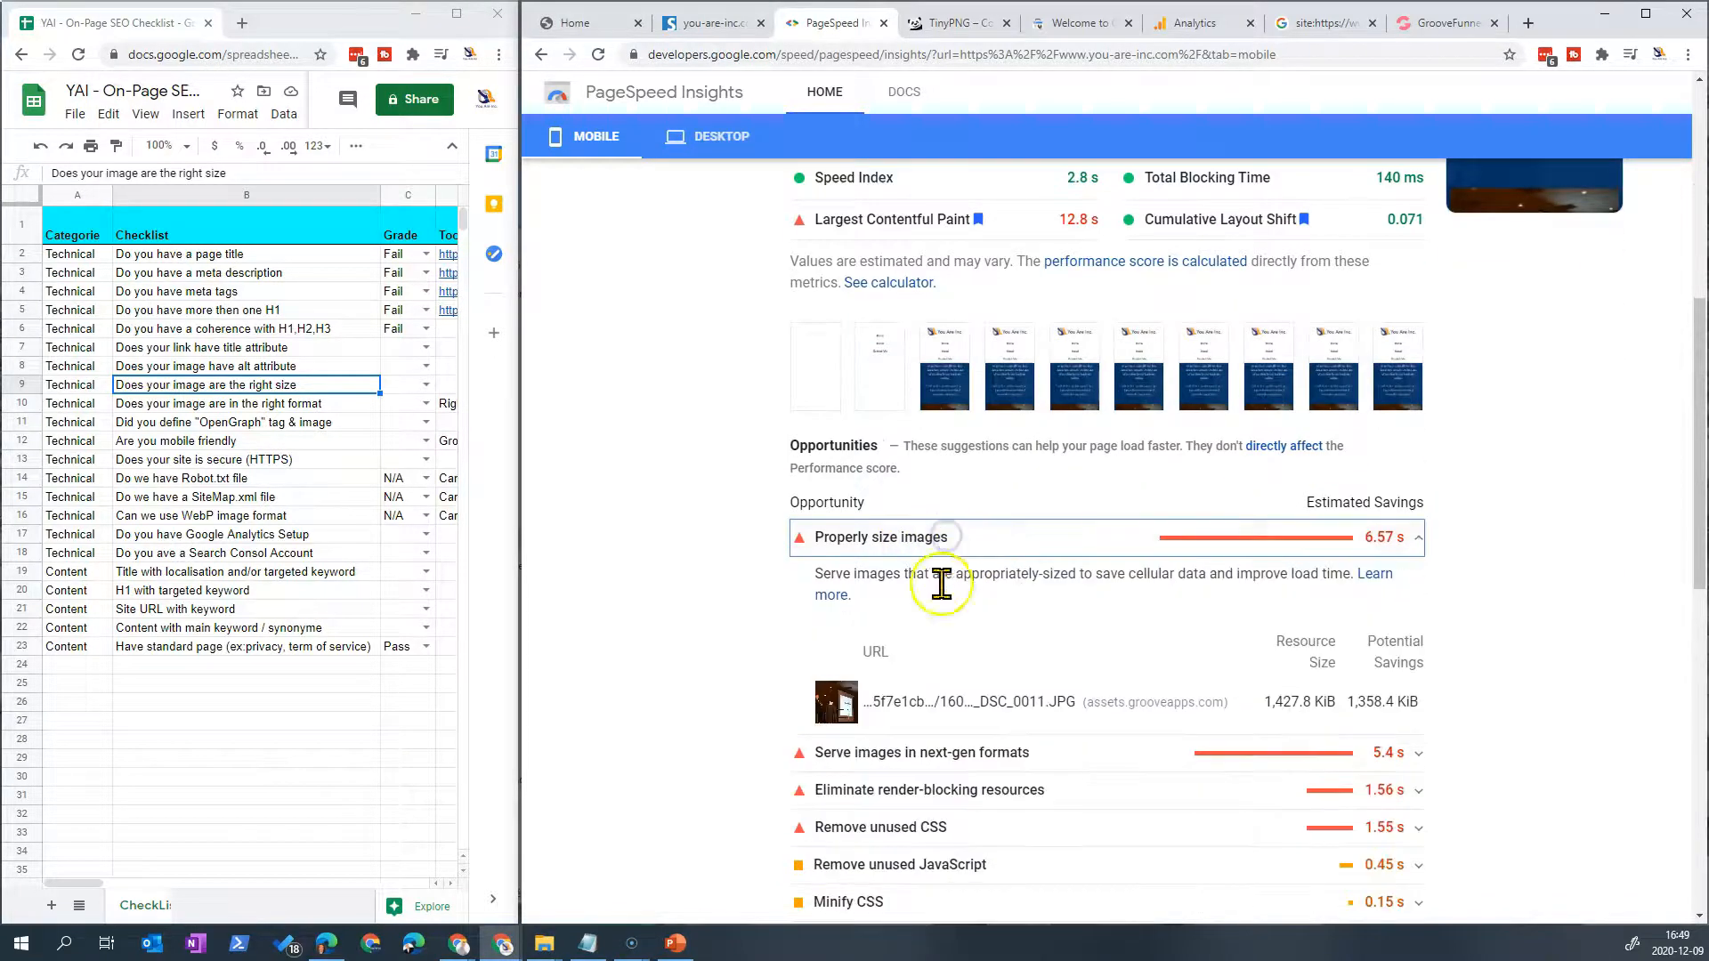
{"action": "left_click", "coordinate": [1062, 540]}
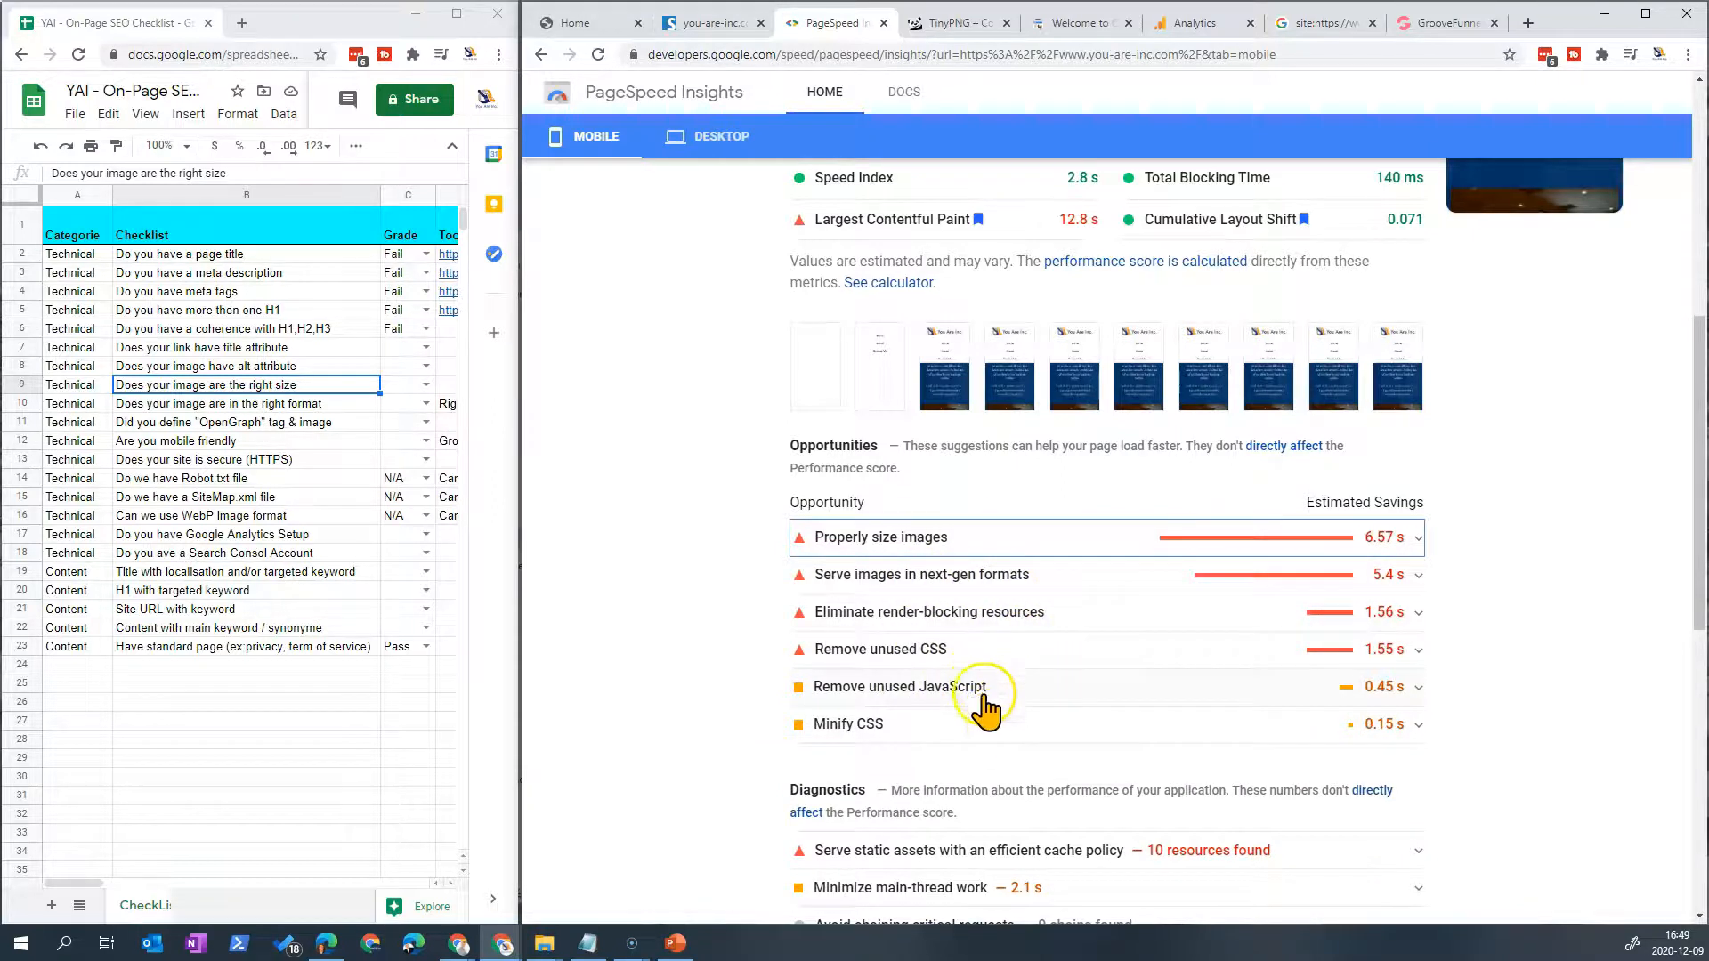
{"action": "scroll", "coordinate": [983, 709], "scroll_direction": "down", "scroll_amount": 2}
{"action": "scroll", "coordinate": [962, 729], "scroll_direction": "up", "scroll_amount": 15}
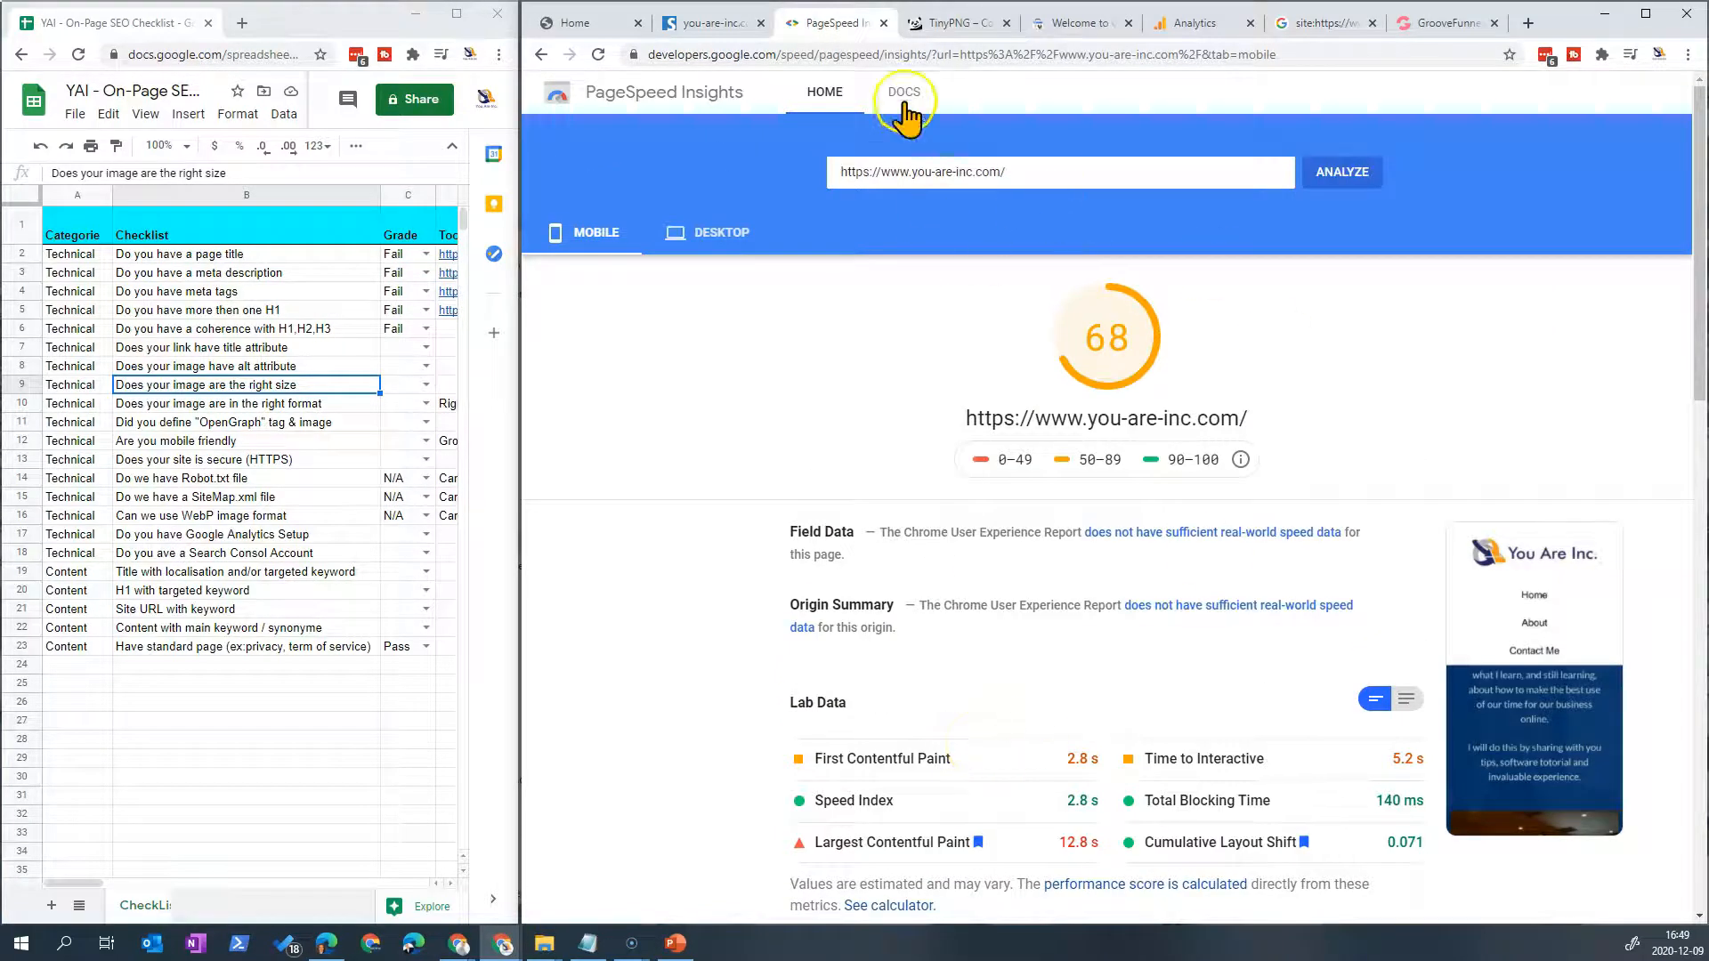
Step: Return to the Seobility report and grade the image alt attribute, image size and image format checklist items as Fail
{"action": "left_click", "coordinate": [699, 27]}
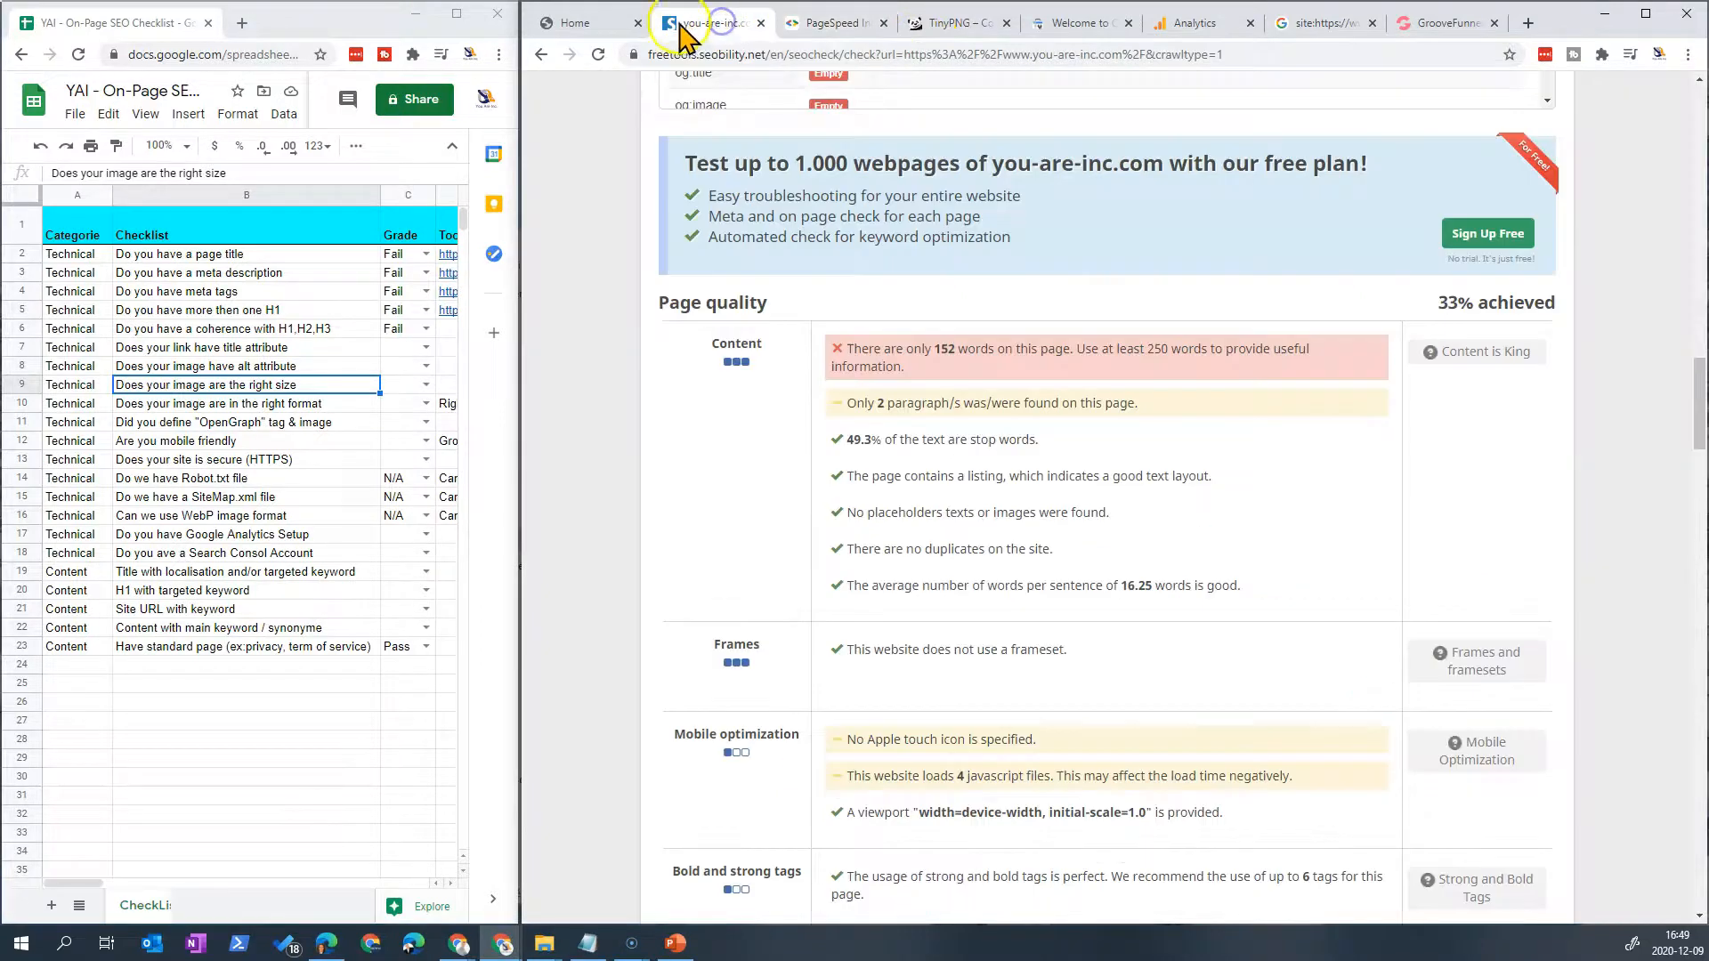
{"action": "left_click", "coordinate": [425, 366]}
{"action": "left_click", "coordinate": [411, 410]}
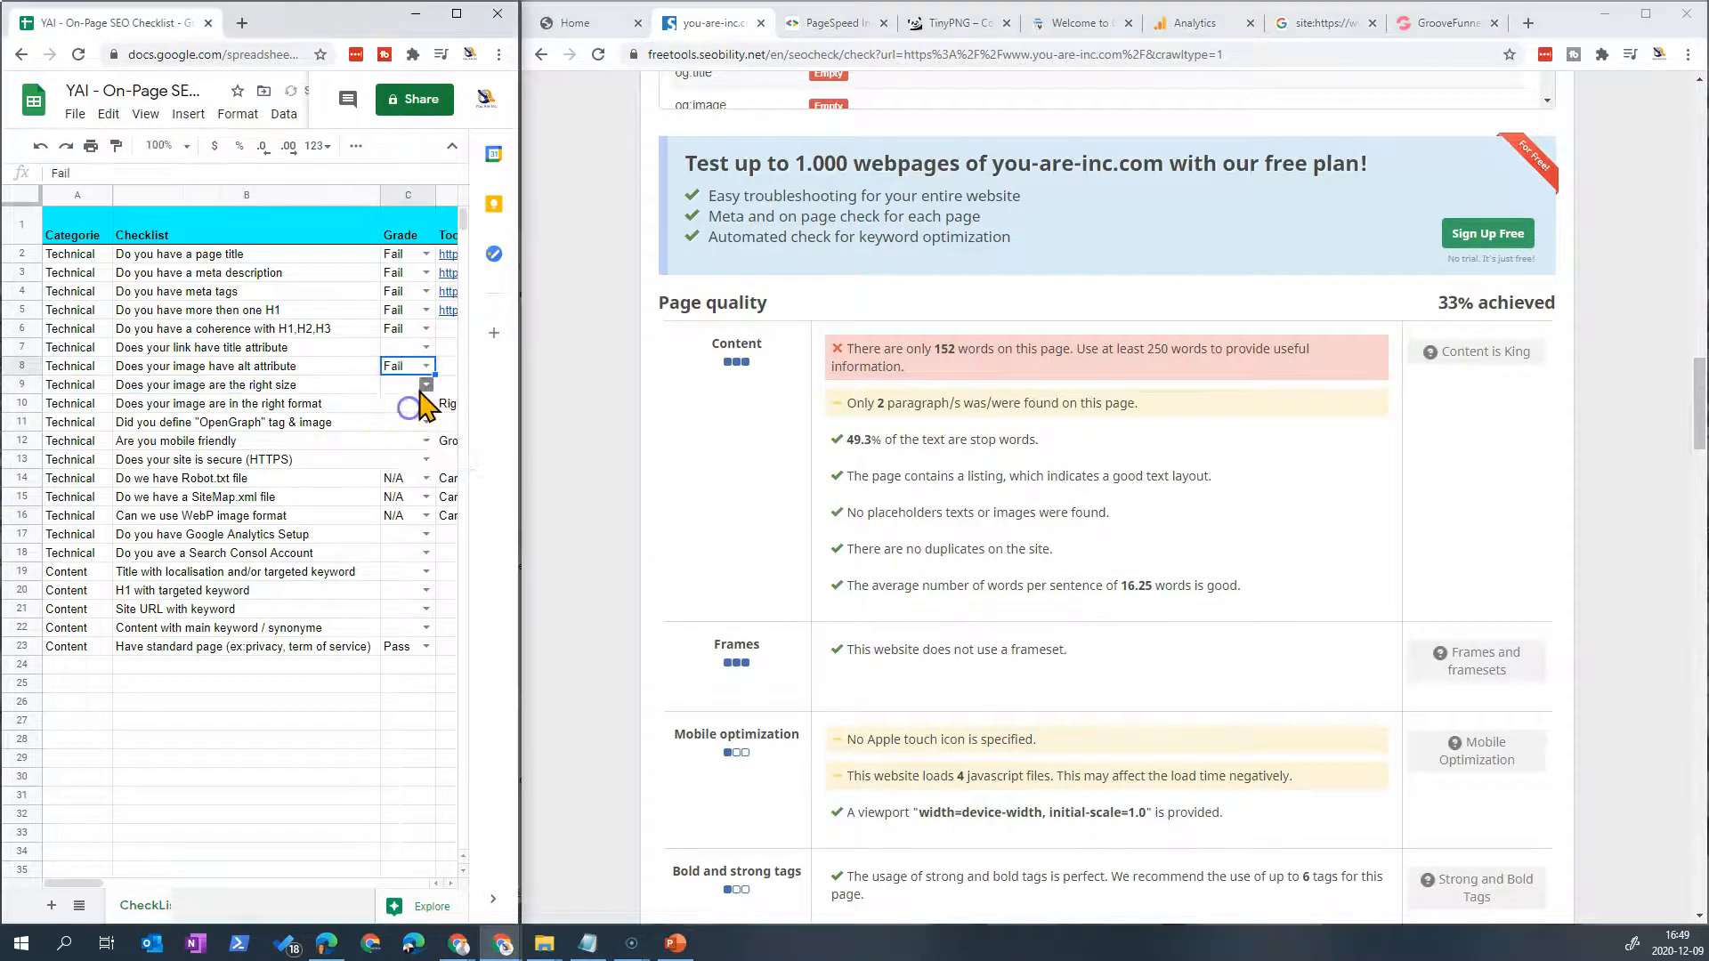
{"action": "left_click", "coordinate": [426, 385]}
{"action": "left_click", "coordinate": [402, 427]}
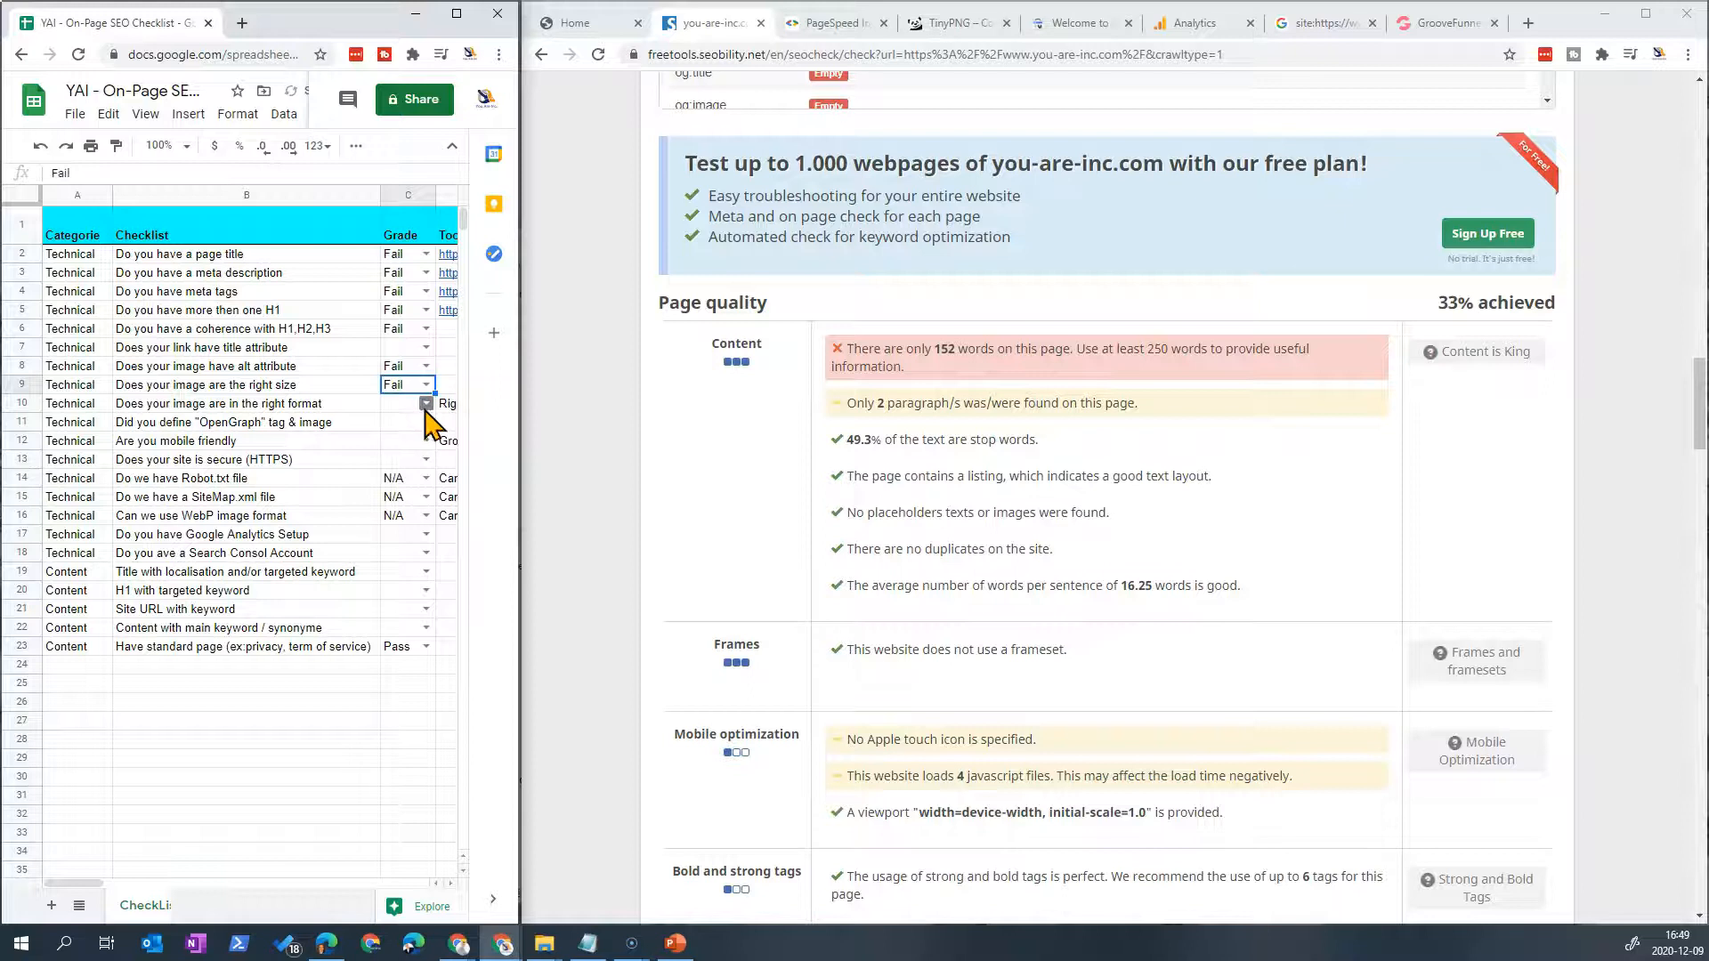
{"action": "left_click", "coordinate": [426, 404]}
{"action": "left_click", "coordinate": [410, 446]}
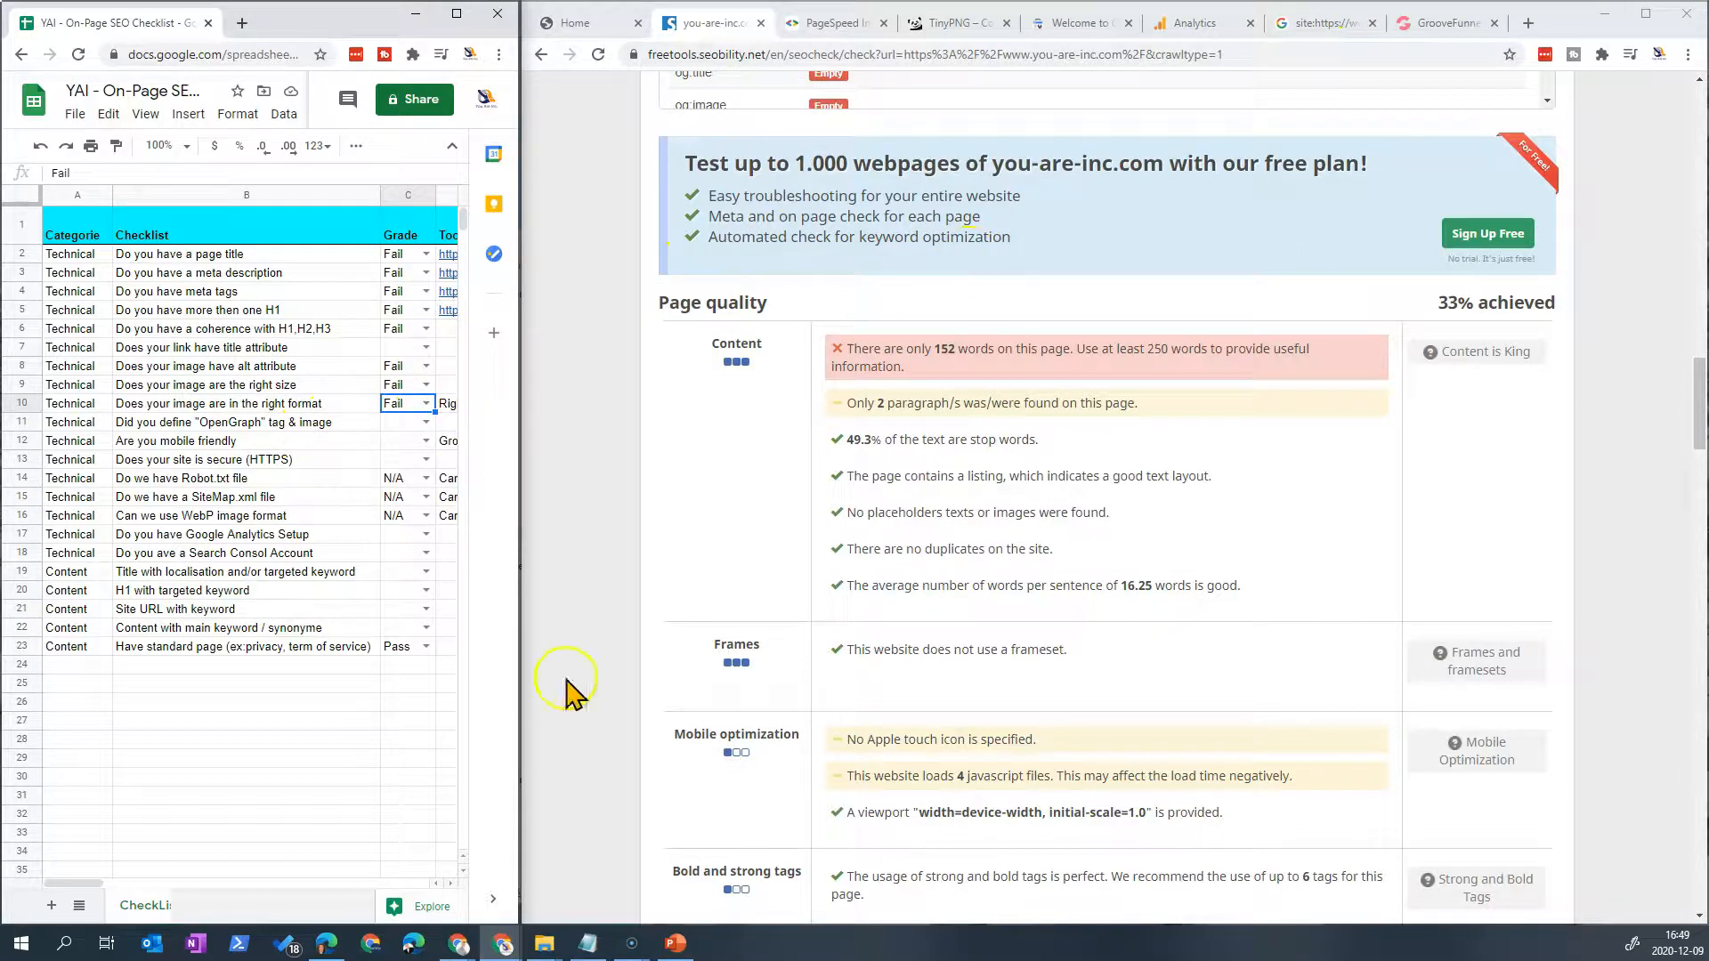
{"action": "mouse_move", "coordinate": [462, 944]}
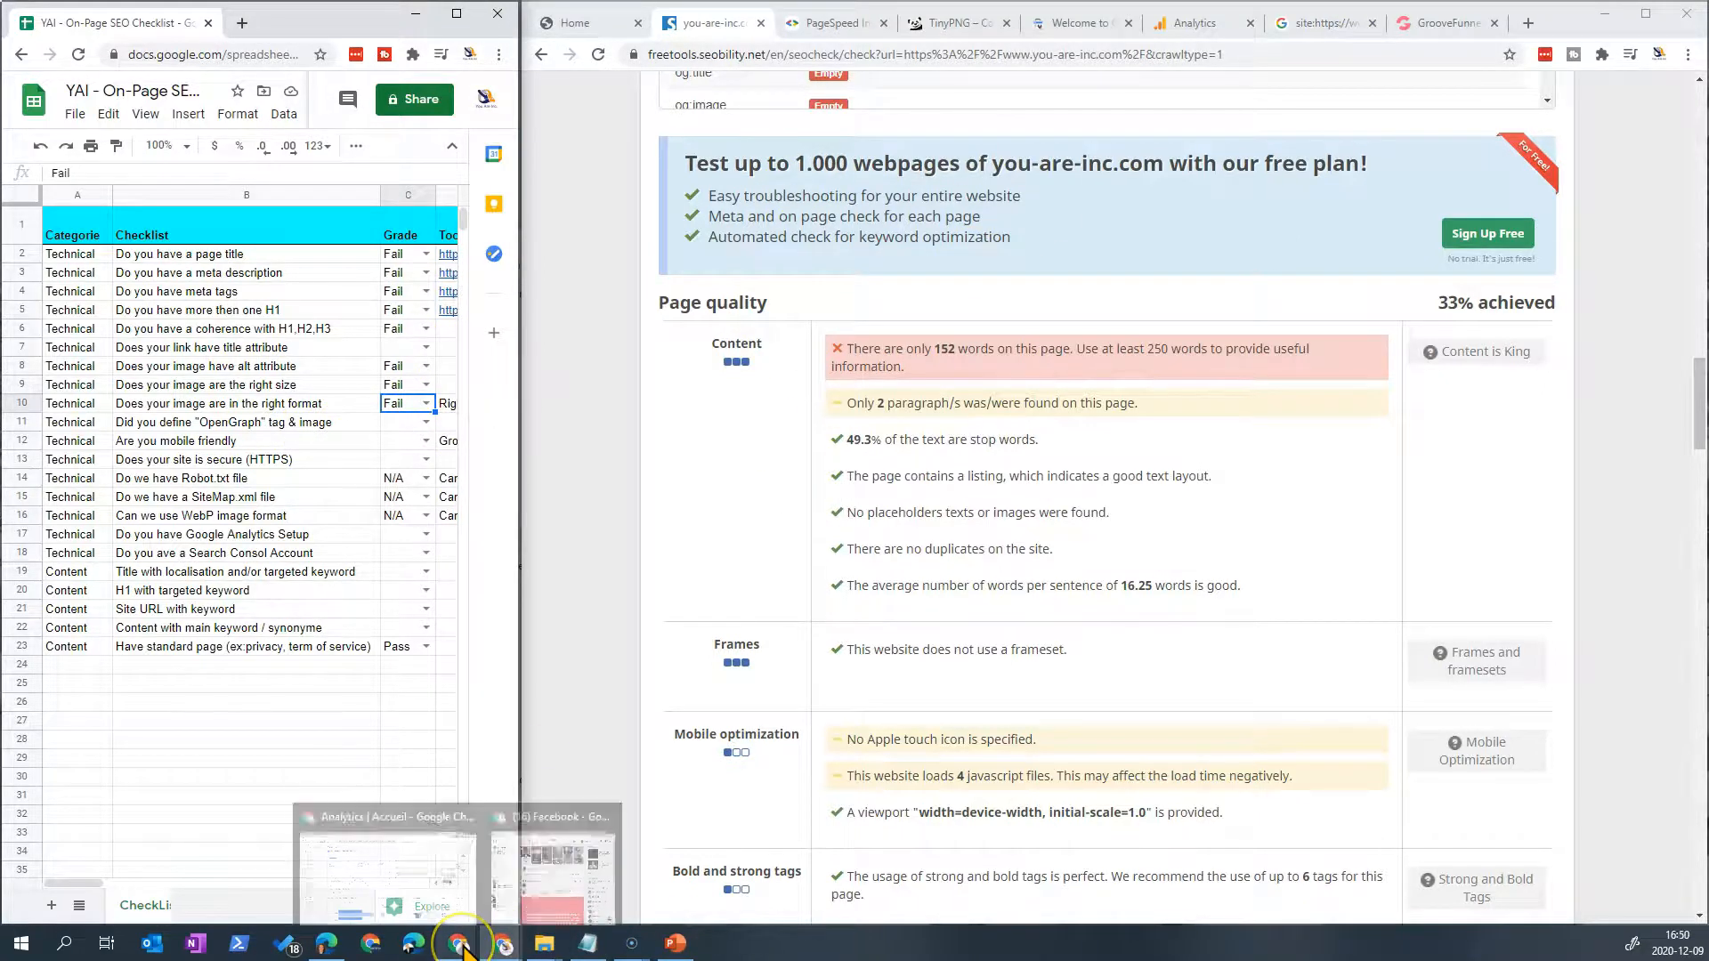
{"action": "left_click", "coordinate": [553, 865]}
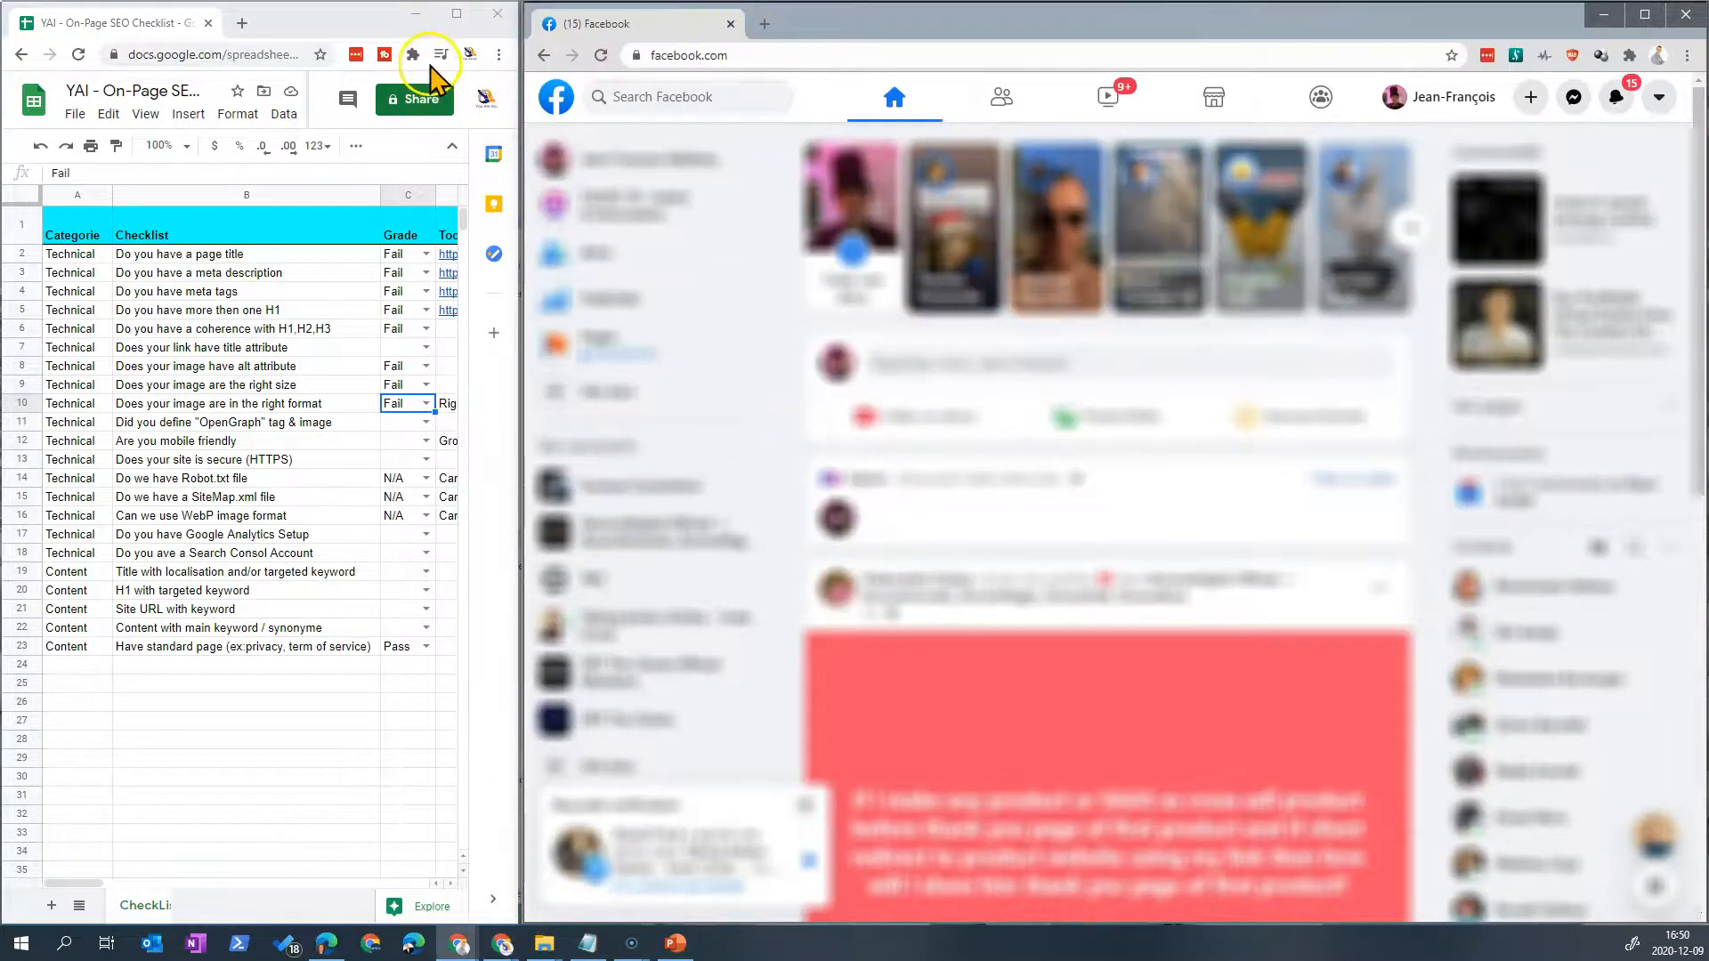
{"action": "left_click", "coordinate": [938, 365]}
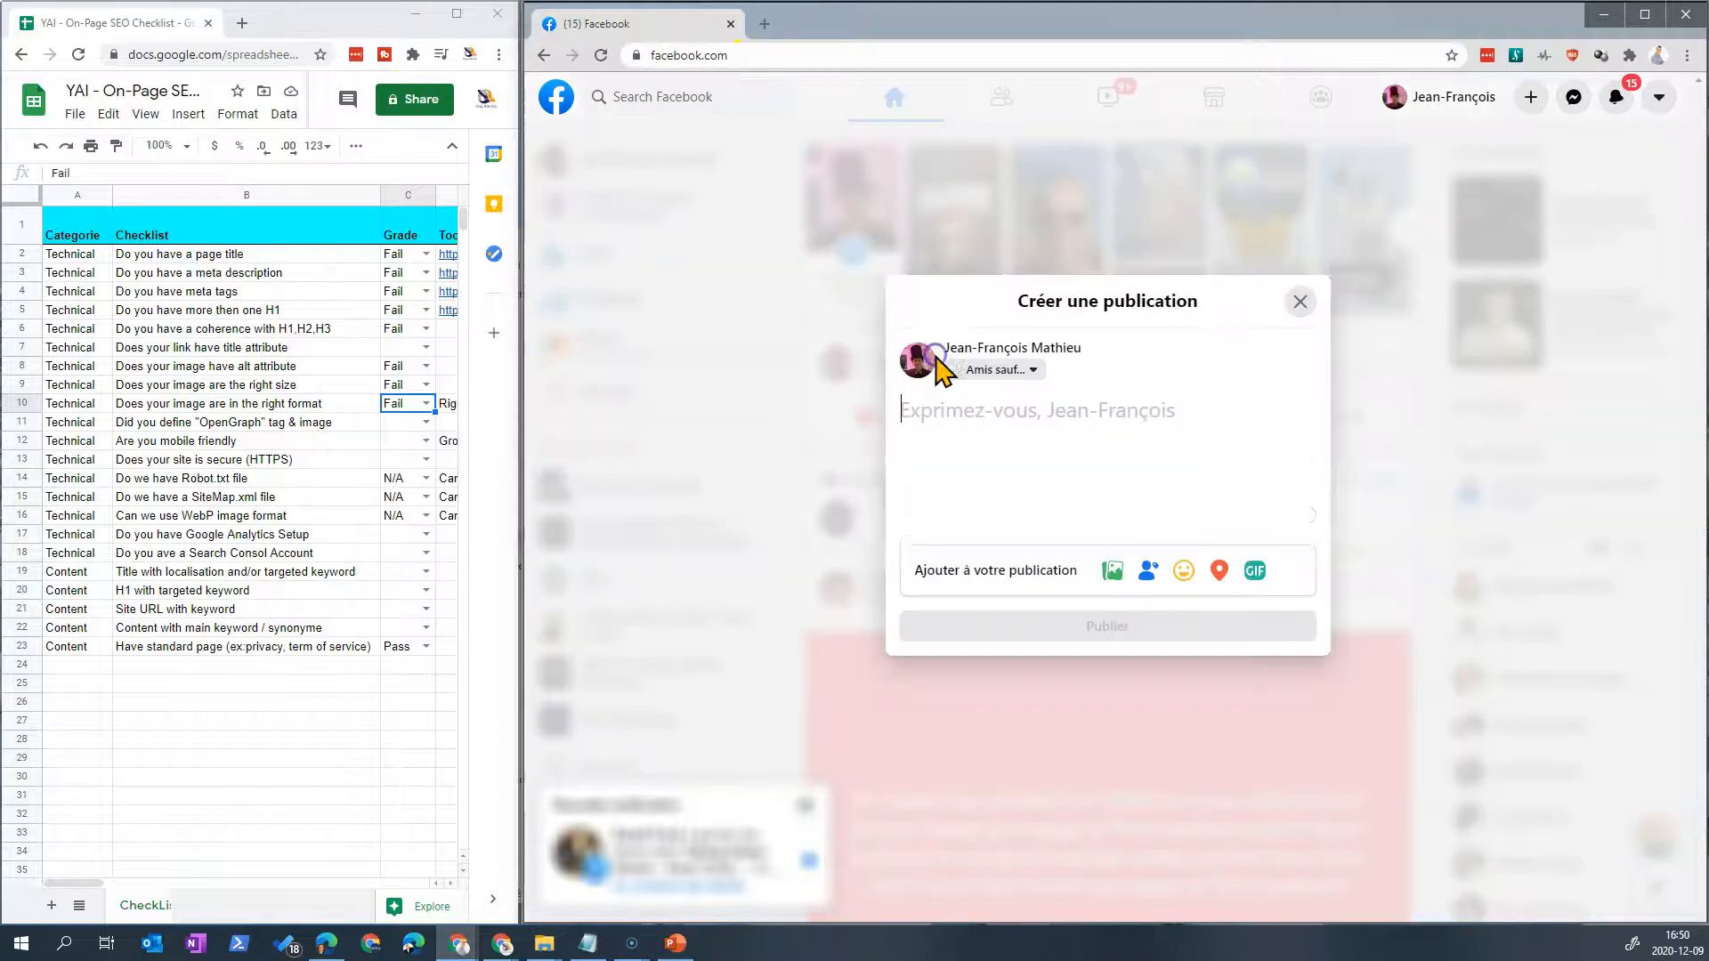
{"action": "type", "text": "Super site come see"}
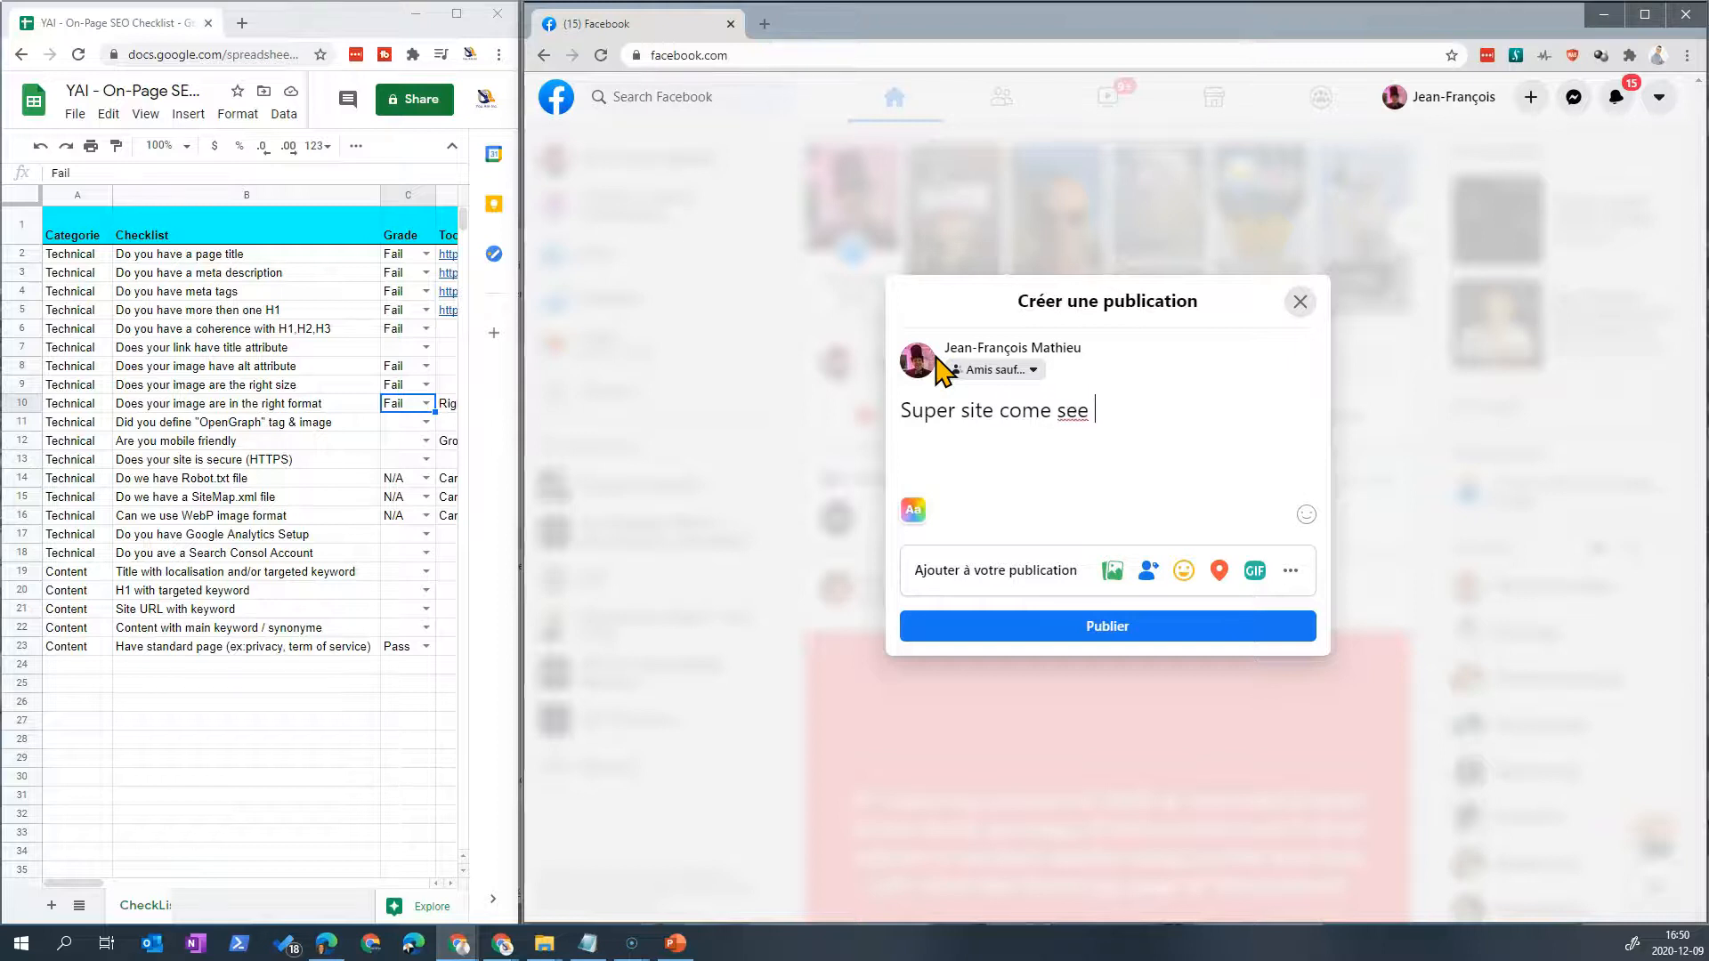
{"action": "type", "text": "/www."}
{"action": "type", "text": "you0a"}
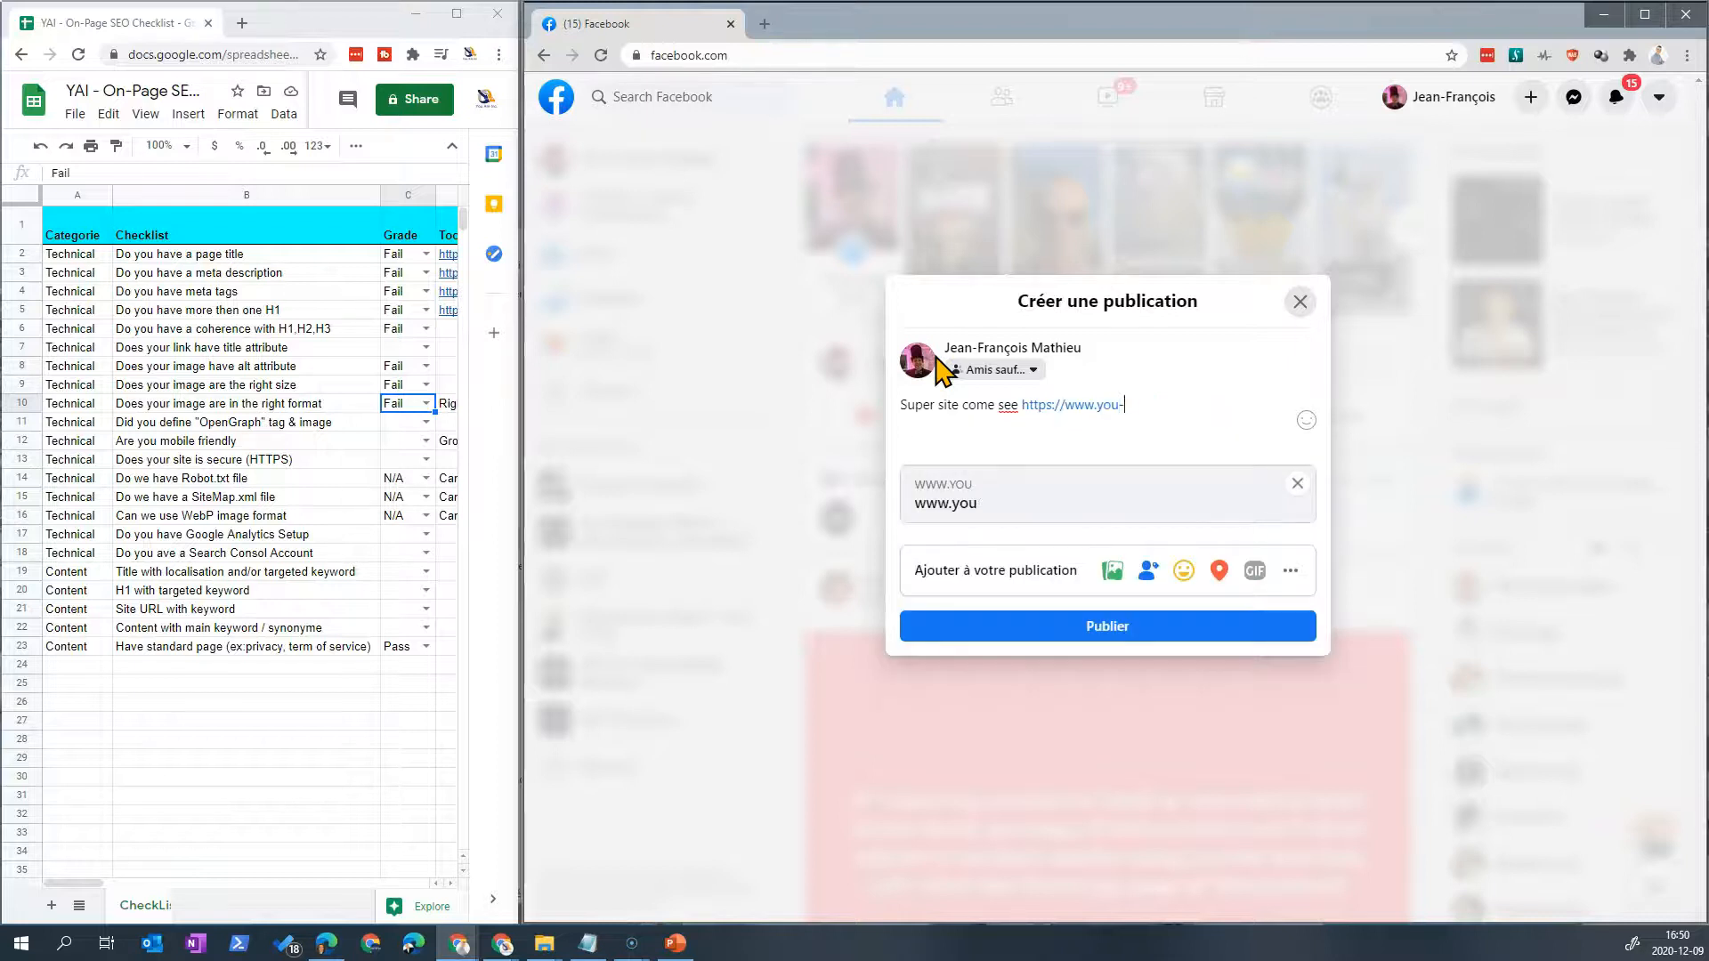
{"action": "type", "text": "are-inc.com"}
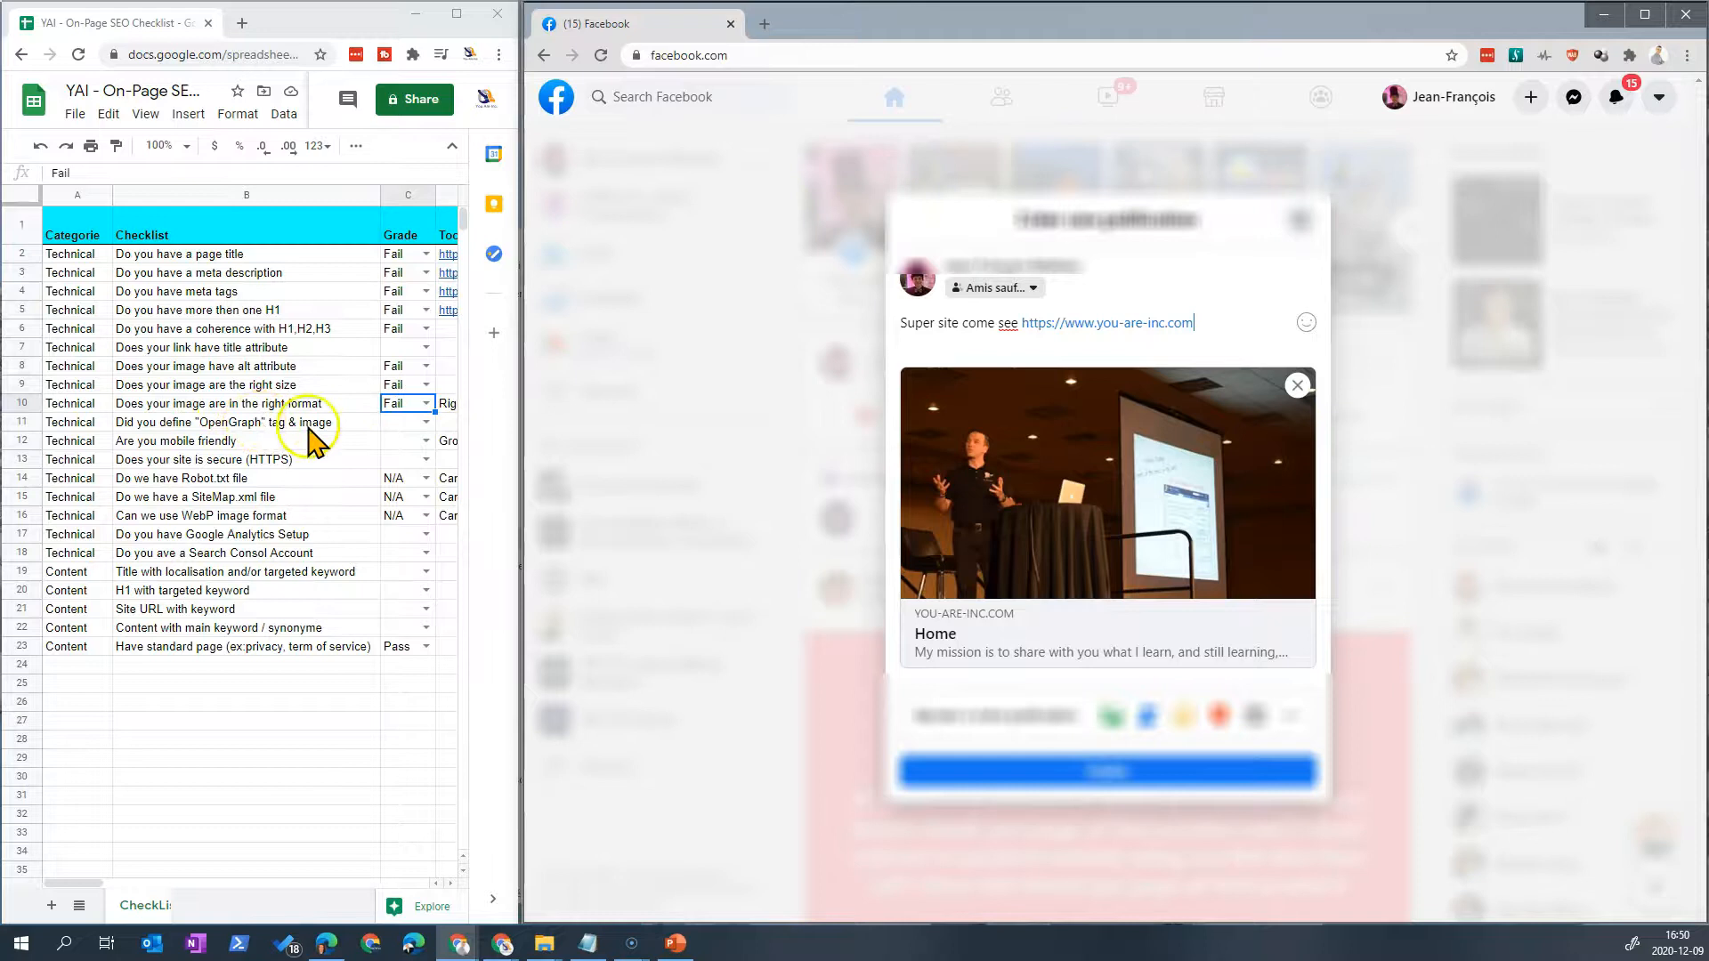
Step: Grade the "OpenGraph" tag and image checklist item as Fail and return to the draft post
{"action": "left_click", "coordinate": [426, 423]}
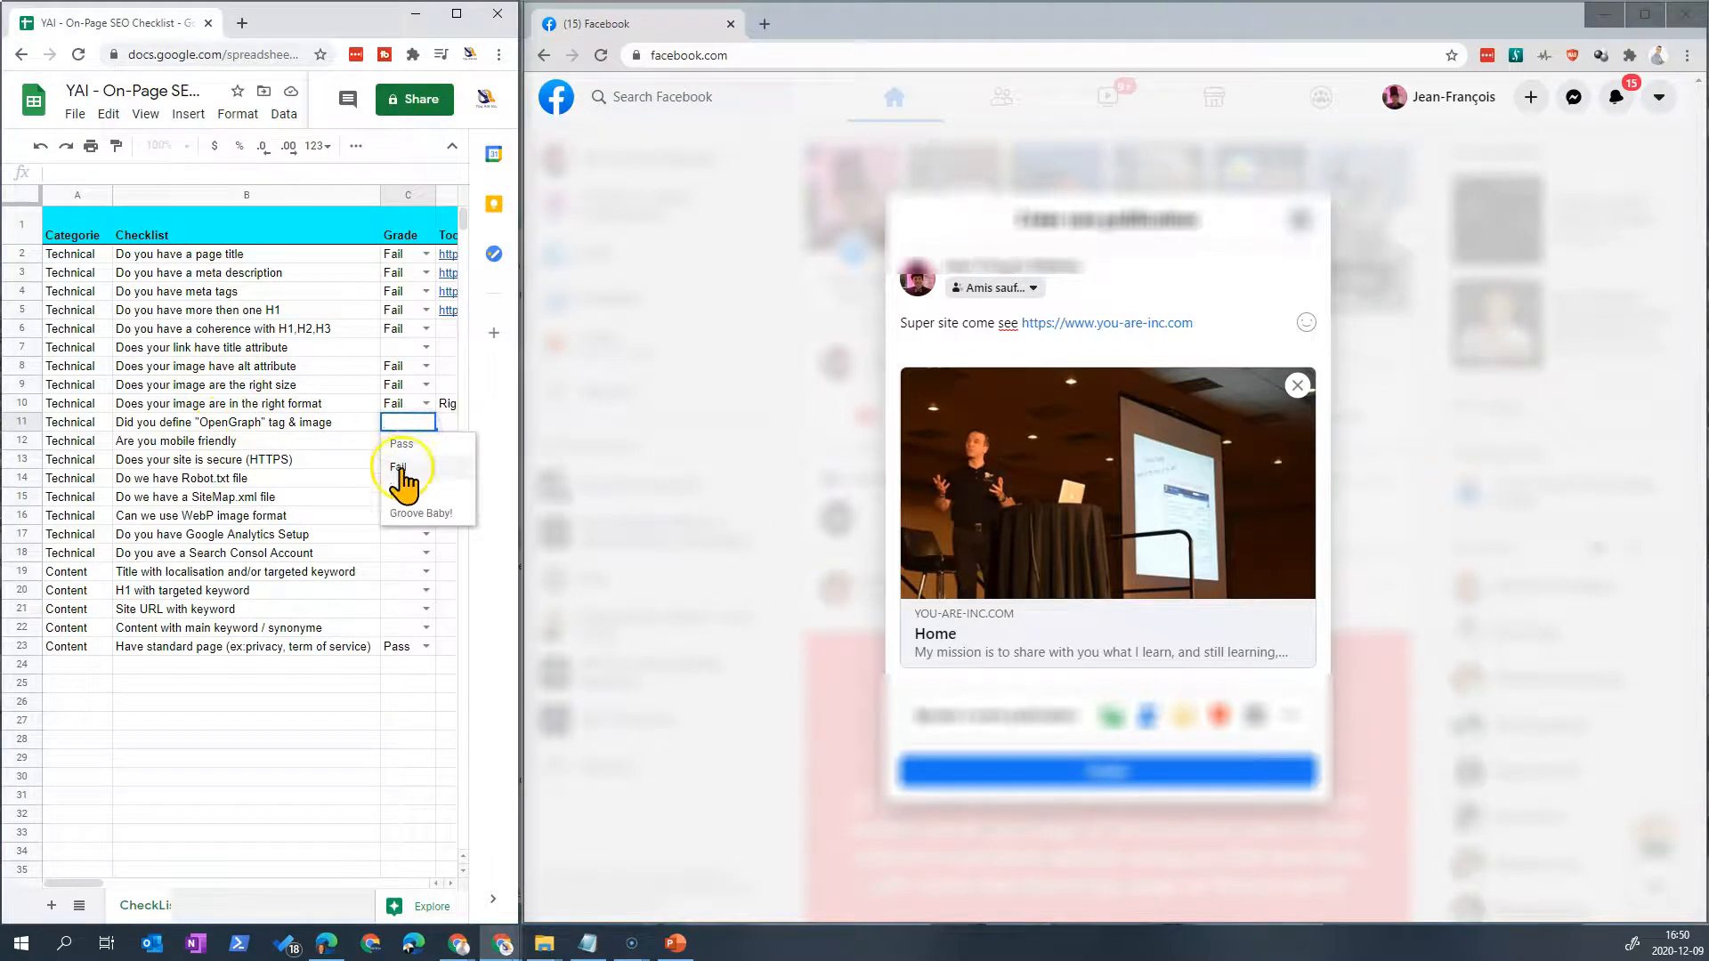
{"action": "left_click", "coordinate": [399, 468]}
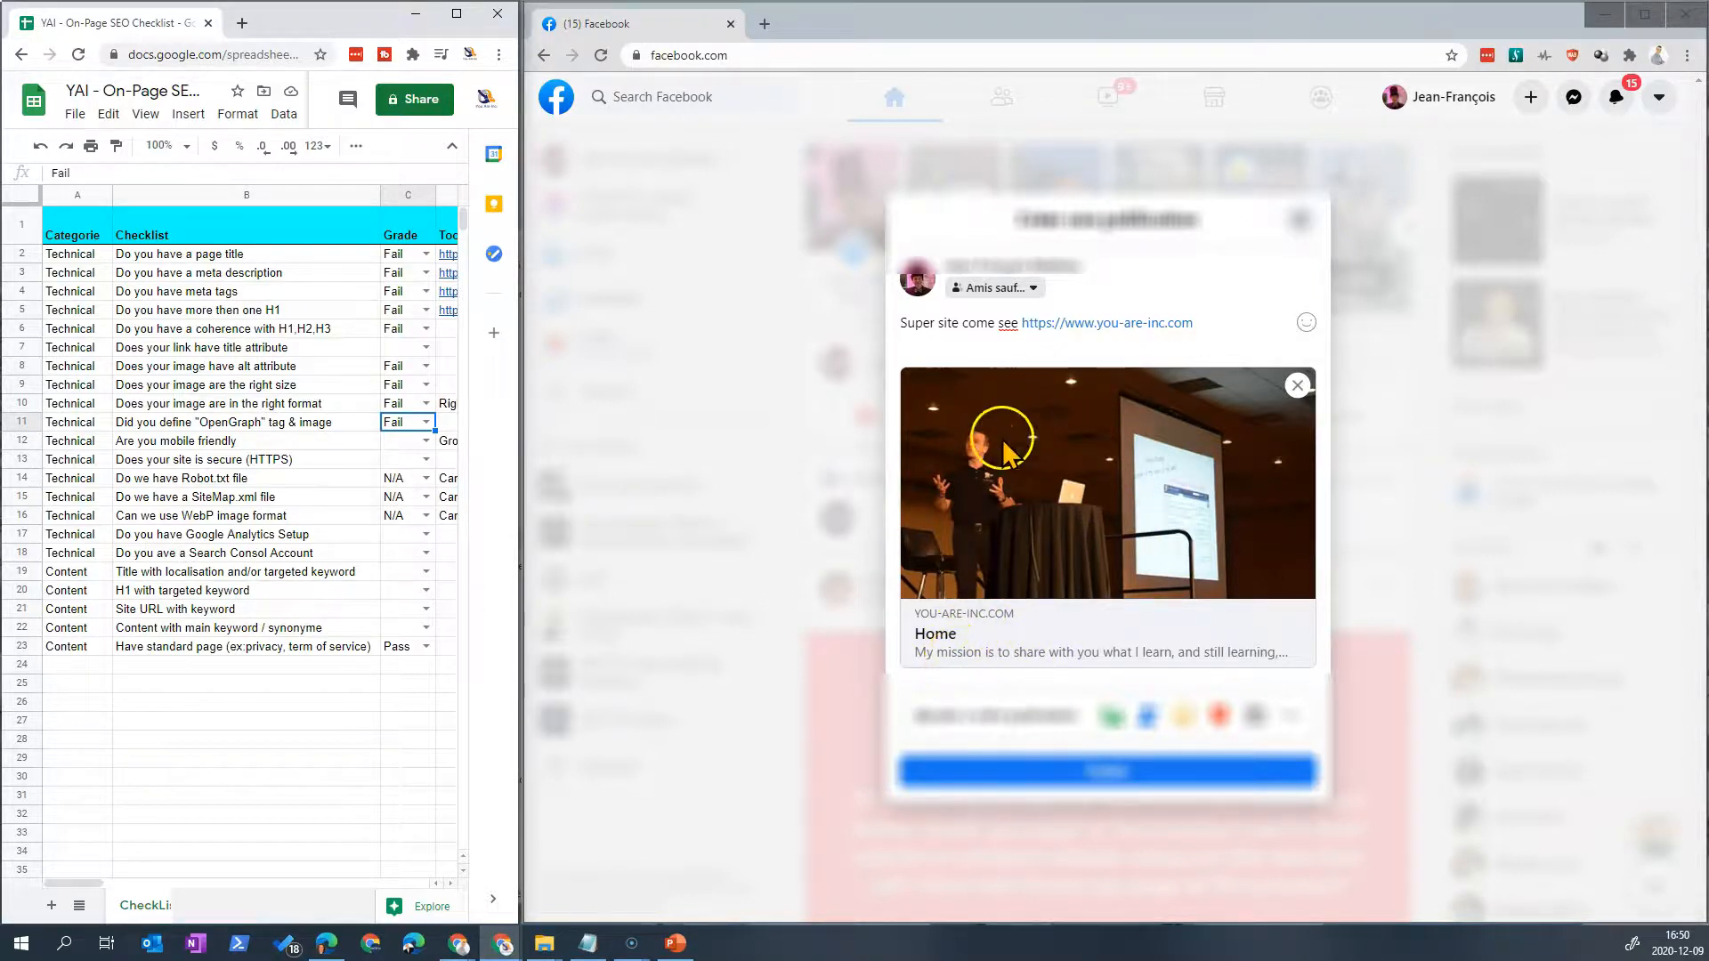
{"action": "left_click", "coordinate": [1238, 323]}
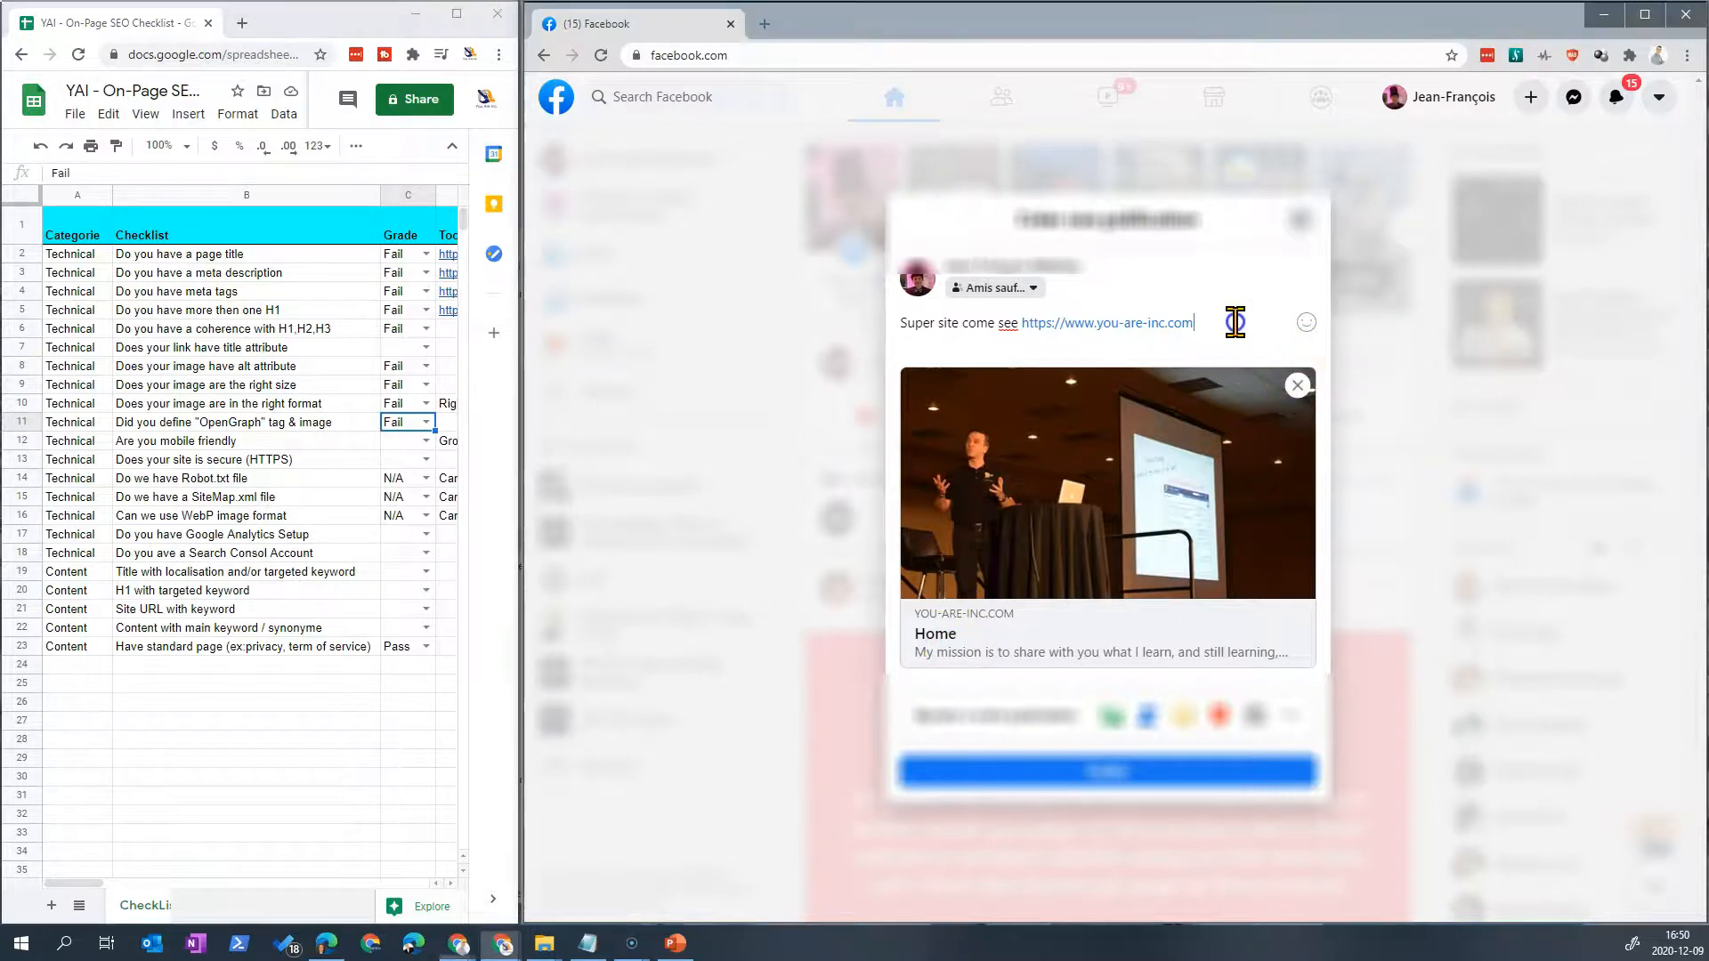
Step: Leave the Facebook draft and preview the Home page in the GrooveFunnels builder at phone, tablet, laptop and desktop sizes
{"action": "left_click", "coordinate": [1601, 15]}
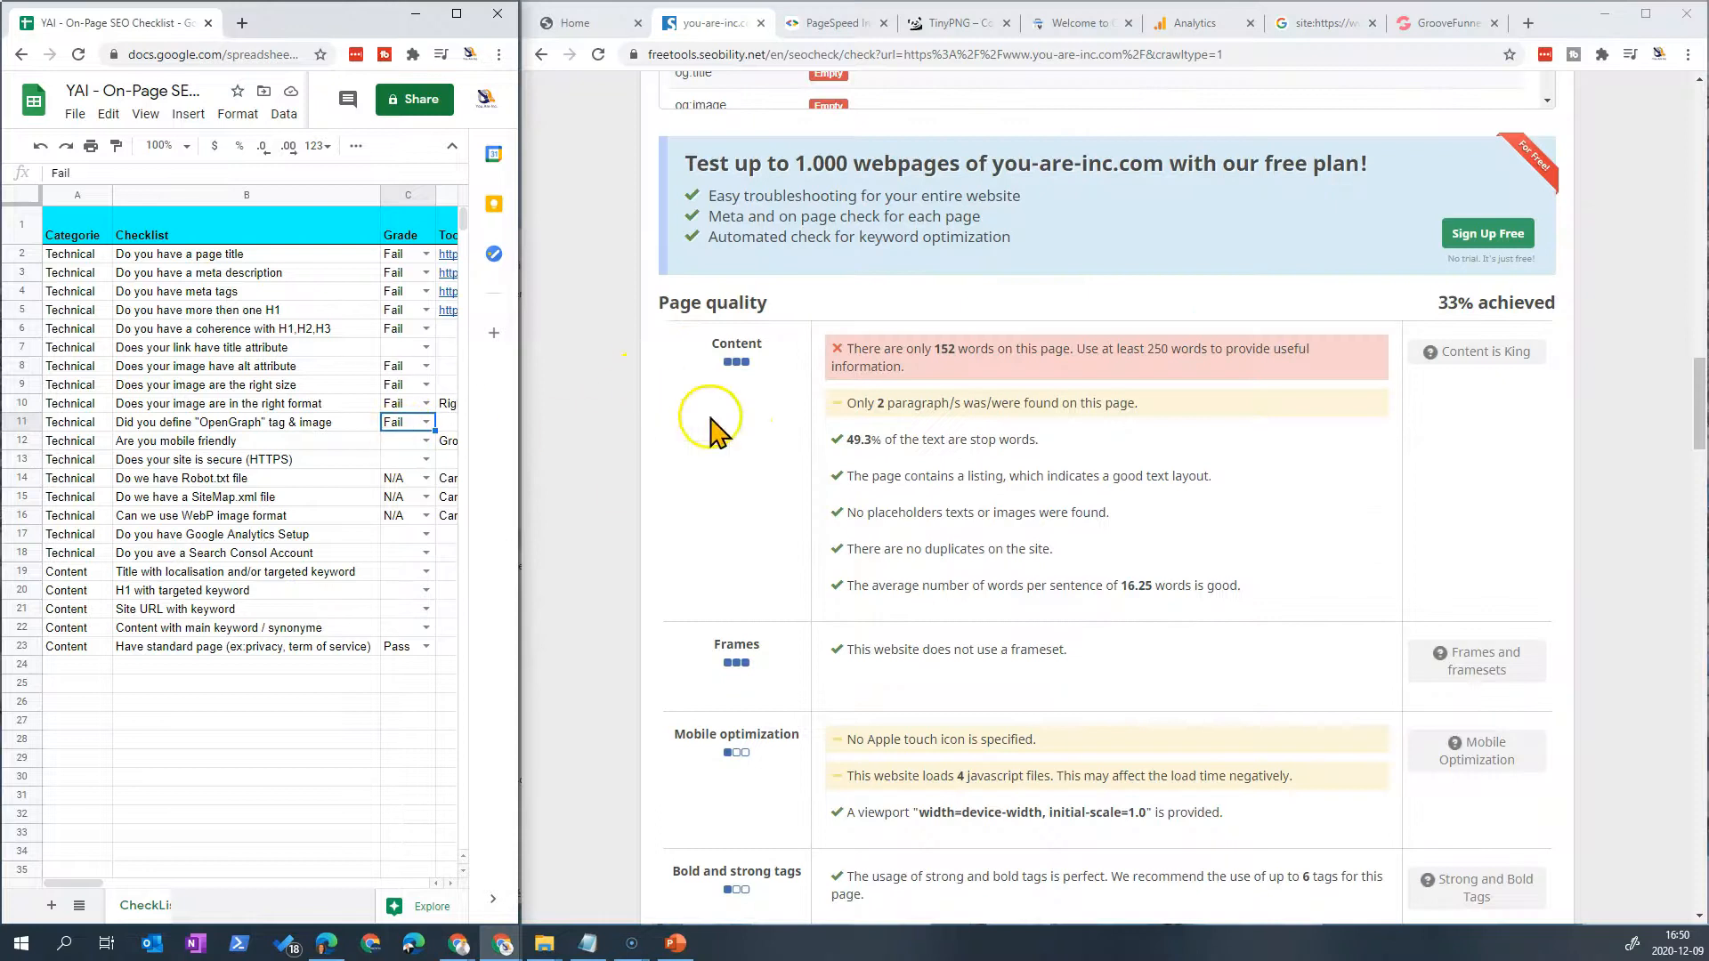
{"action": "left_click", "coordinate": [403, 441]}
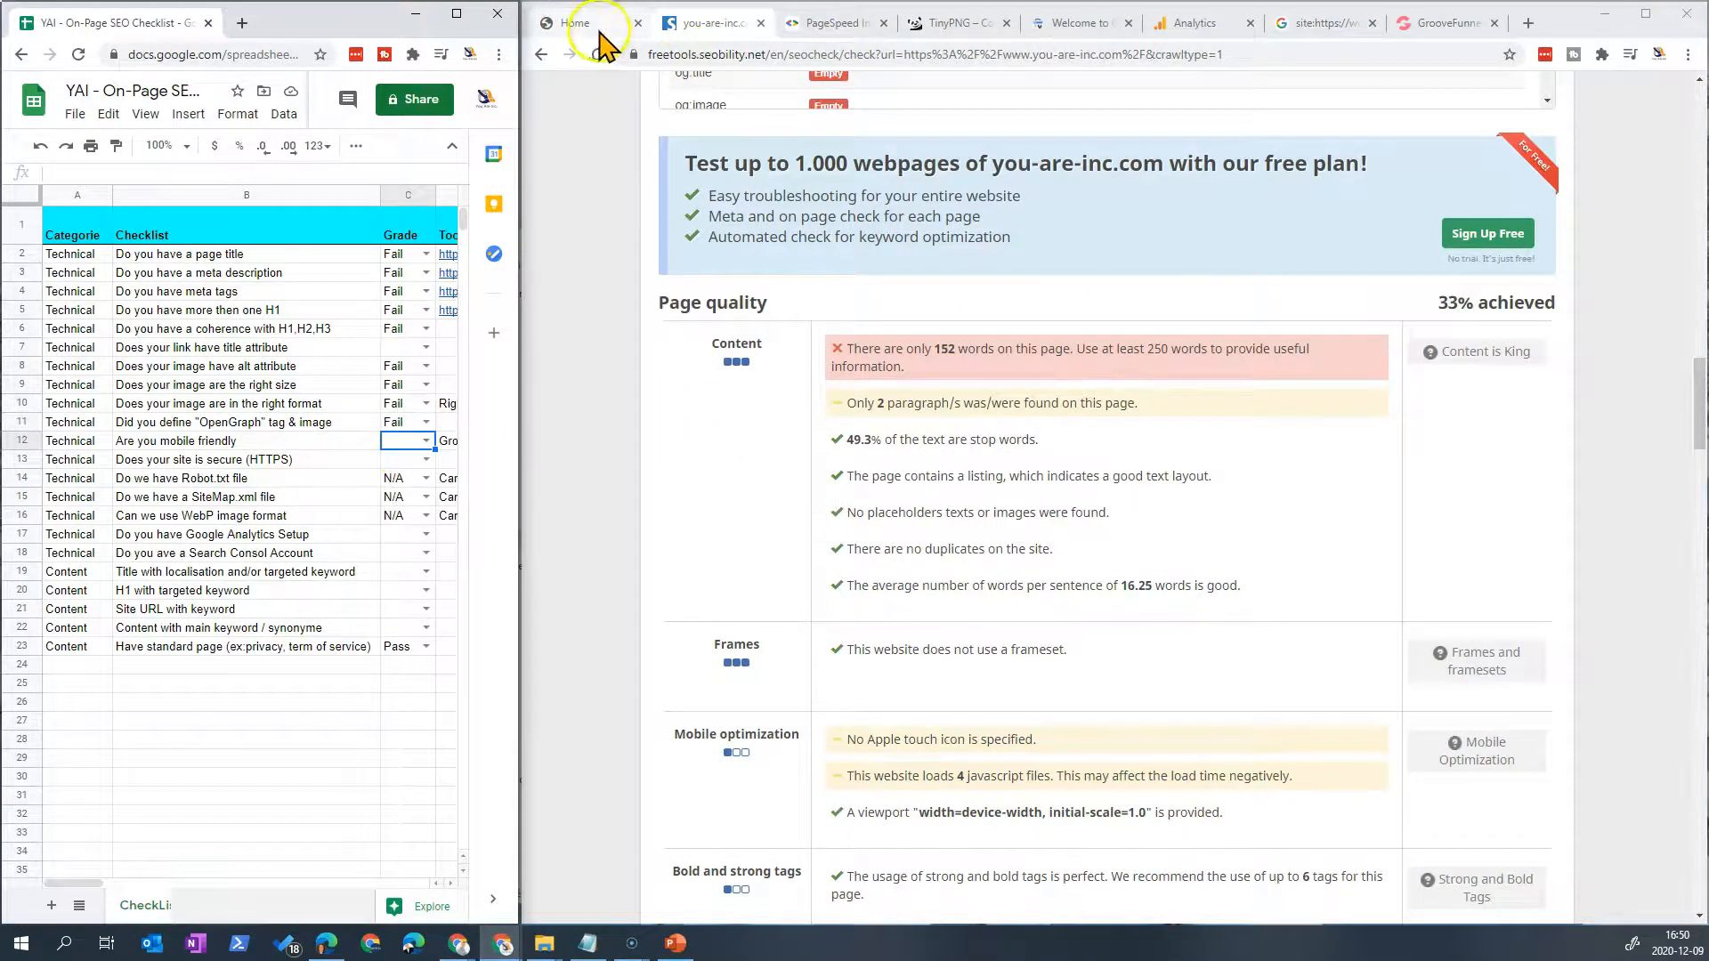
{"action": "left_click", "coordinate": [1442, 25]}
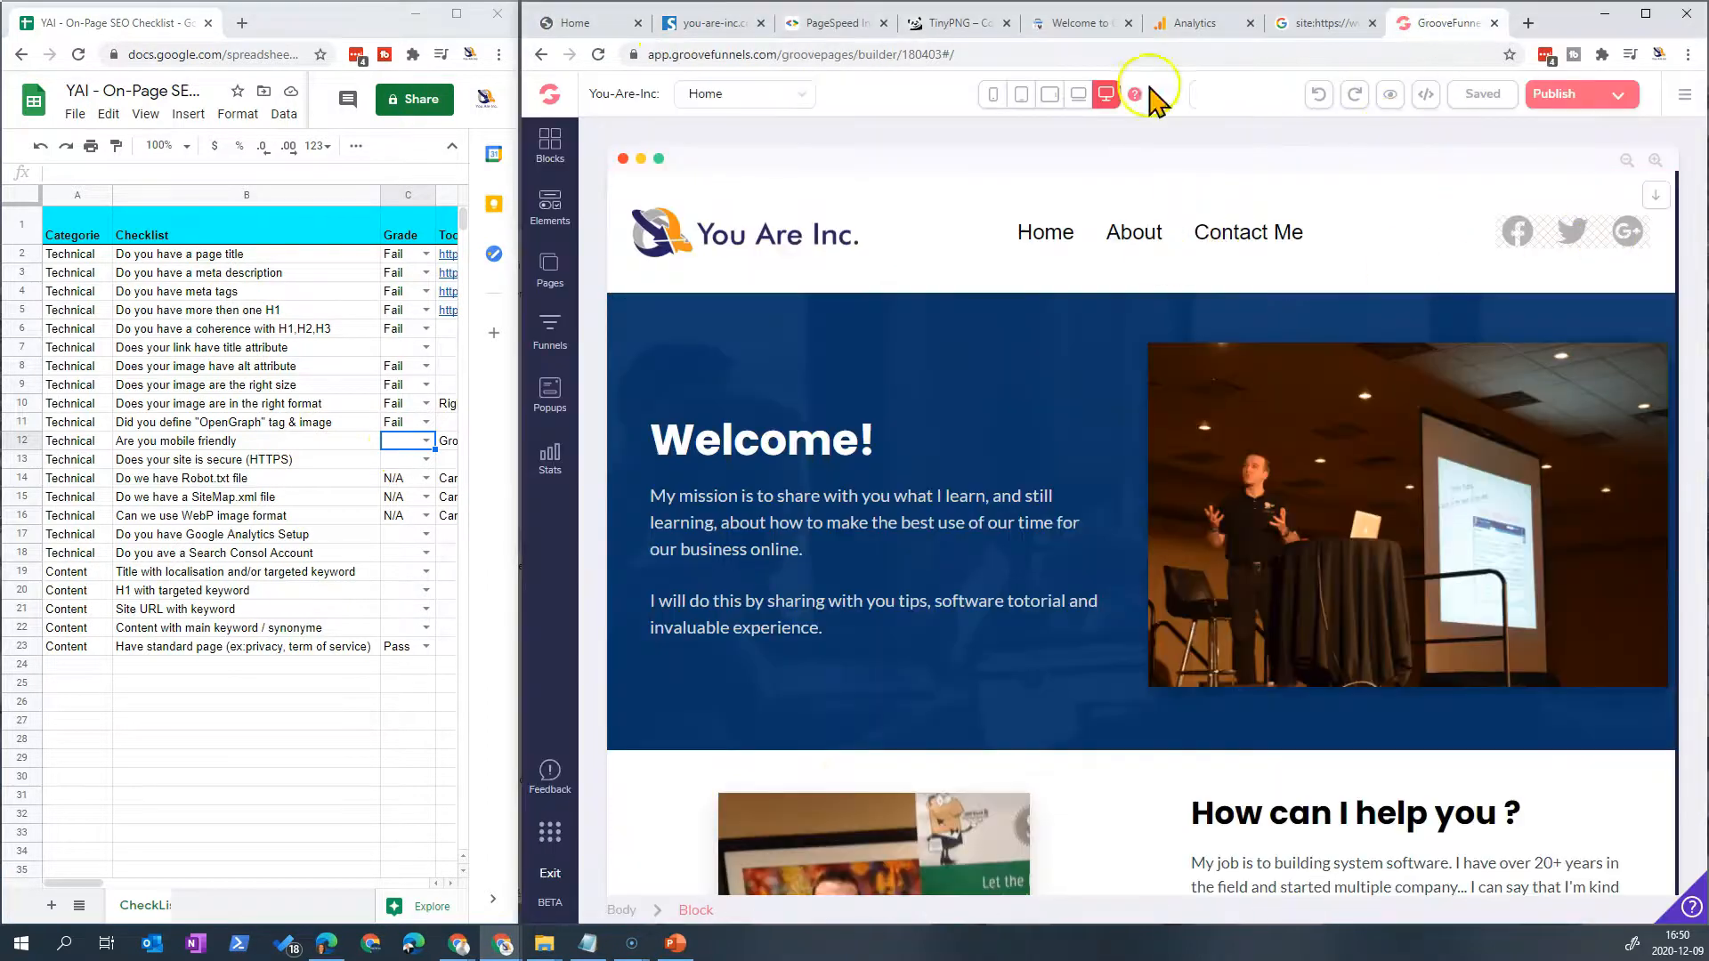
{"action": "left_click", "coordinate": [1080, 95]}
{"action": "left_click", "coordinate": [995, 94]}
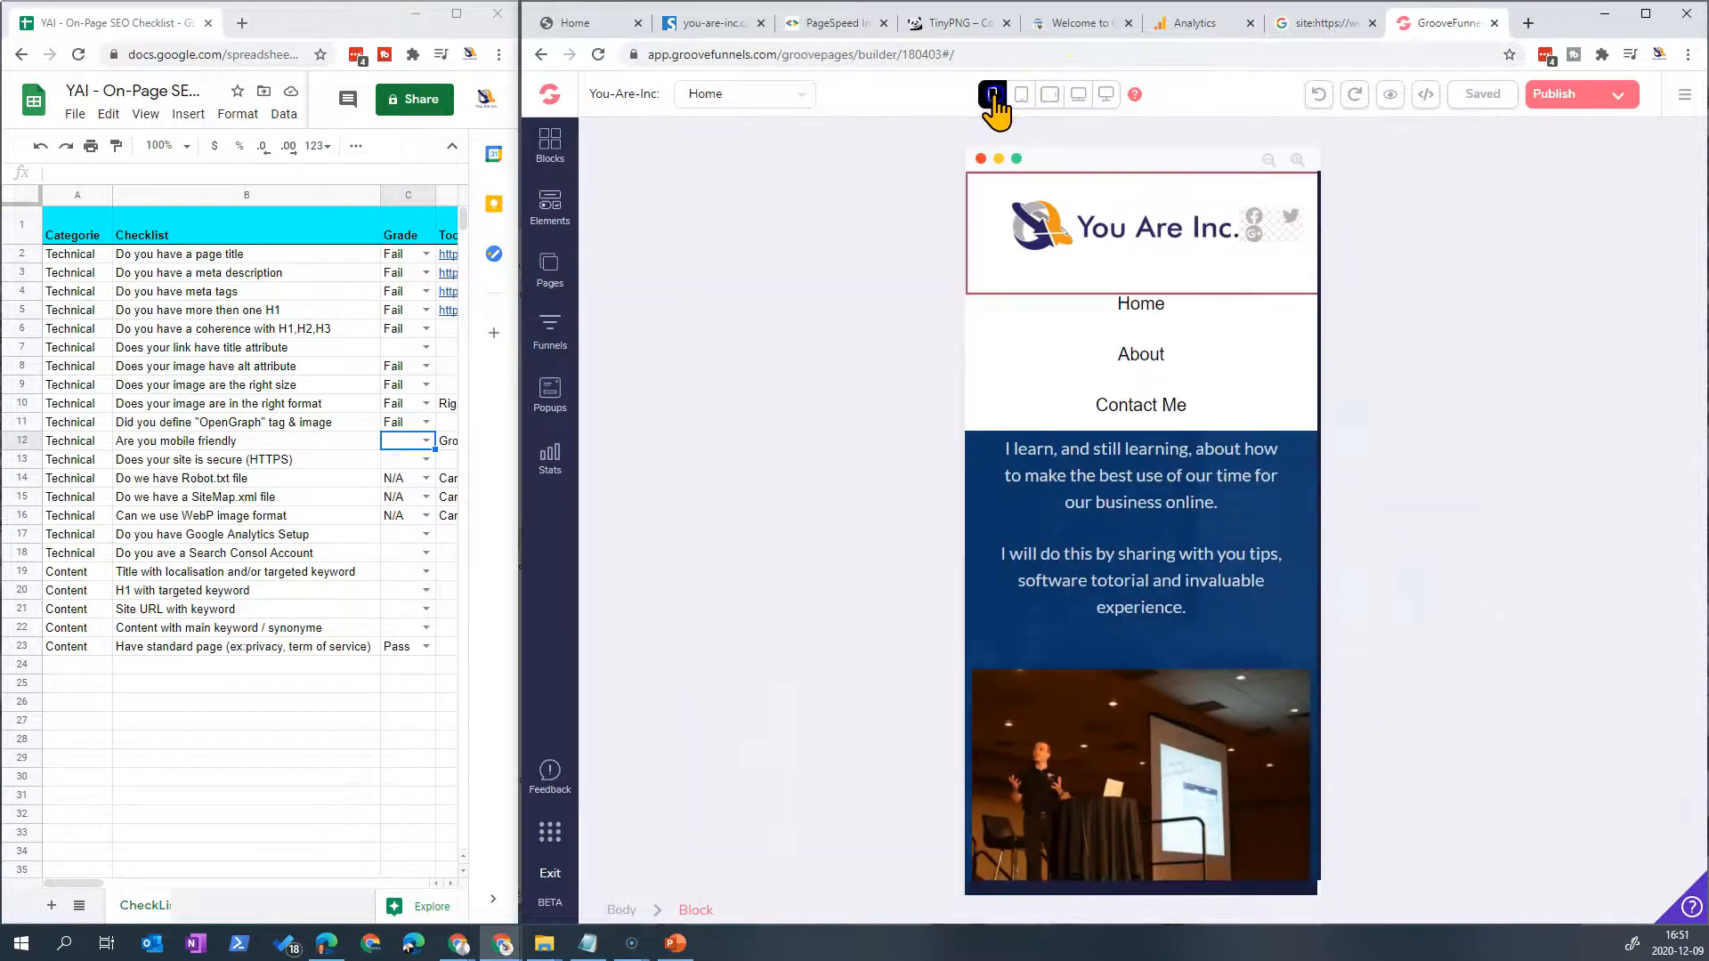
{"action": "left_click", "coordinate": [1021, 94]}
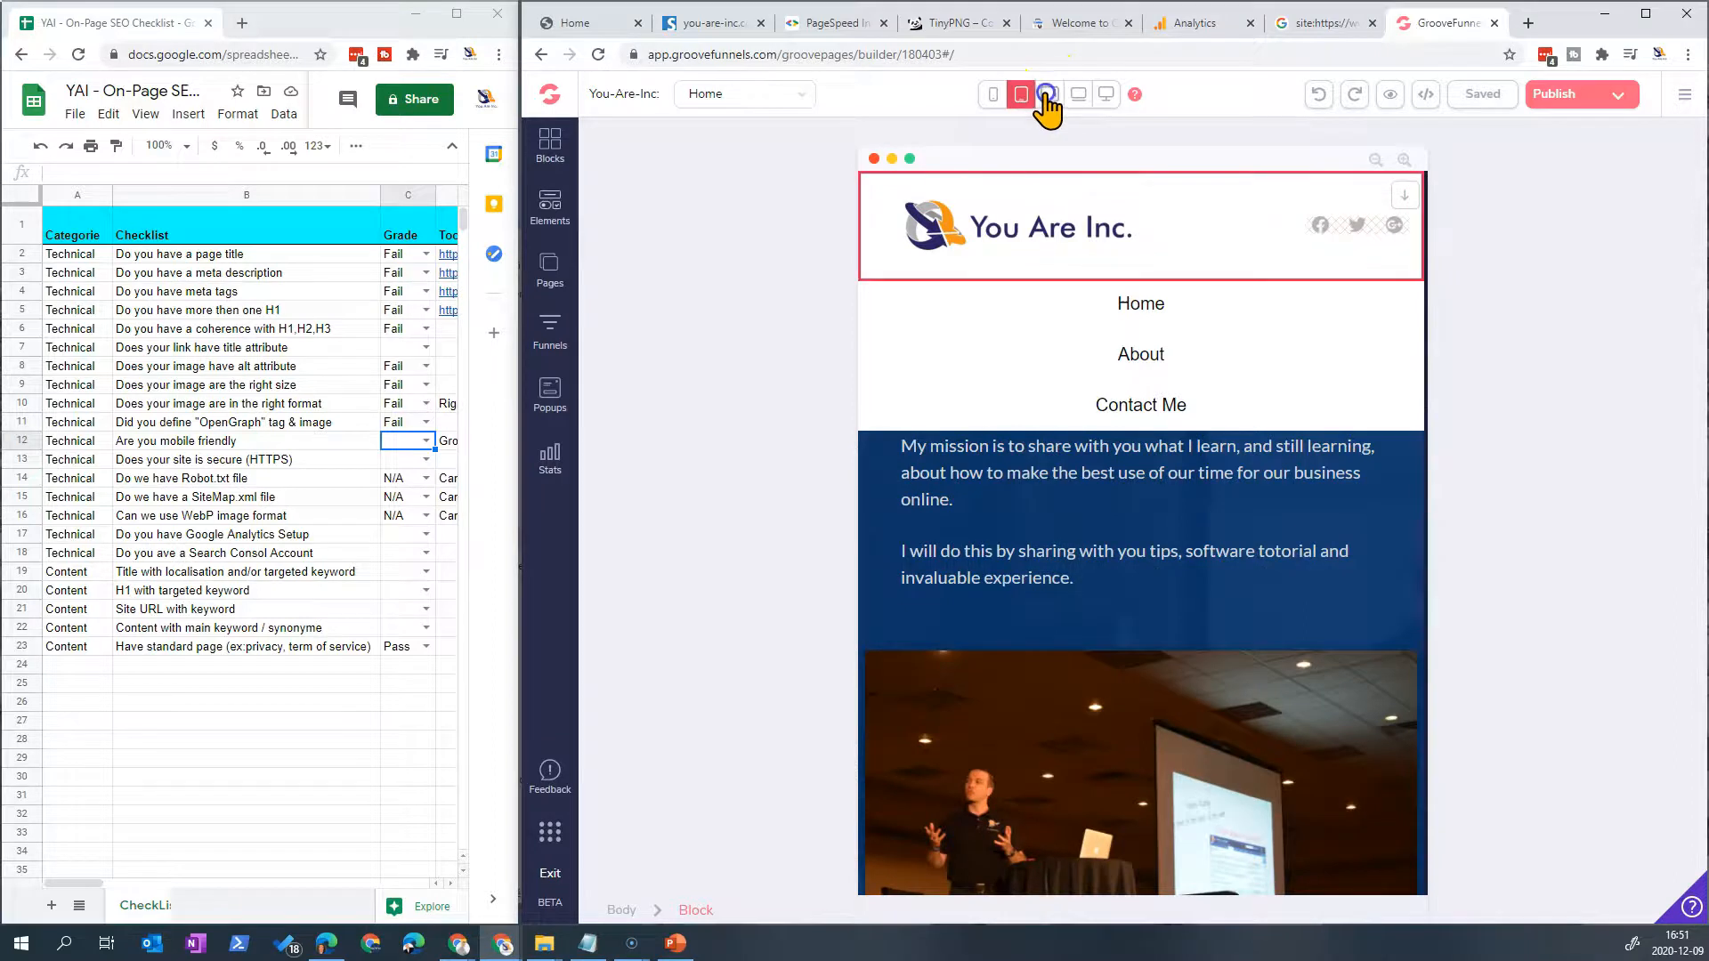
{"action": "left_click", "coordinate": [1049, 94]}
{"action": "left_click", "coordinate": [1078, 94]}
{"action": "left_click", "coordinate": [1106, 95]}
{"action": "left_click", "coordinate": [1078, 94]}
Step: Examine the full phone layout of the Home page and compare it with the tablet and large desktop layouts
{"action": "left_click", "coordinate": [991, 94]}
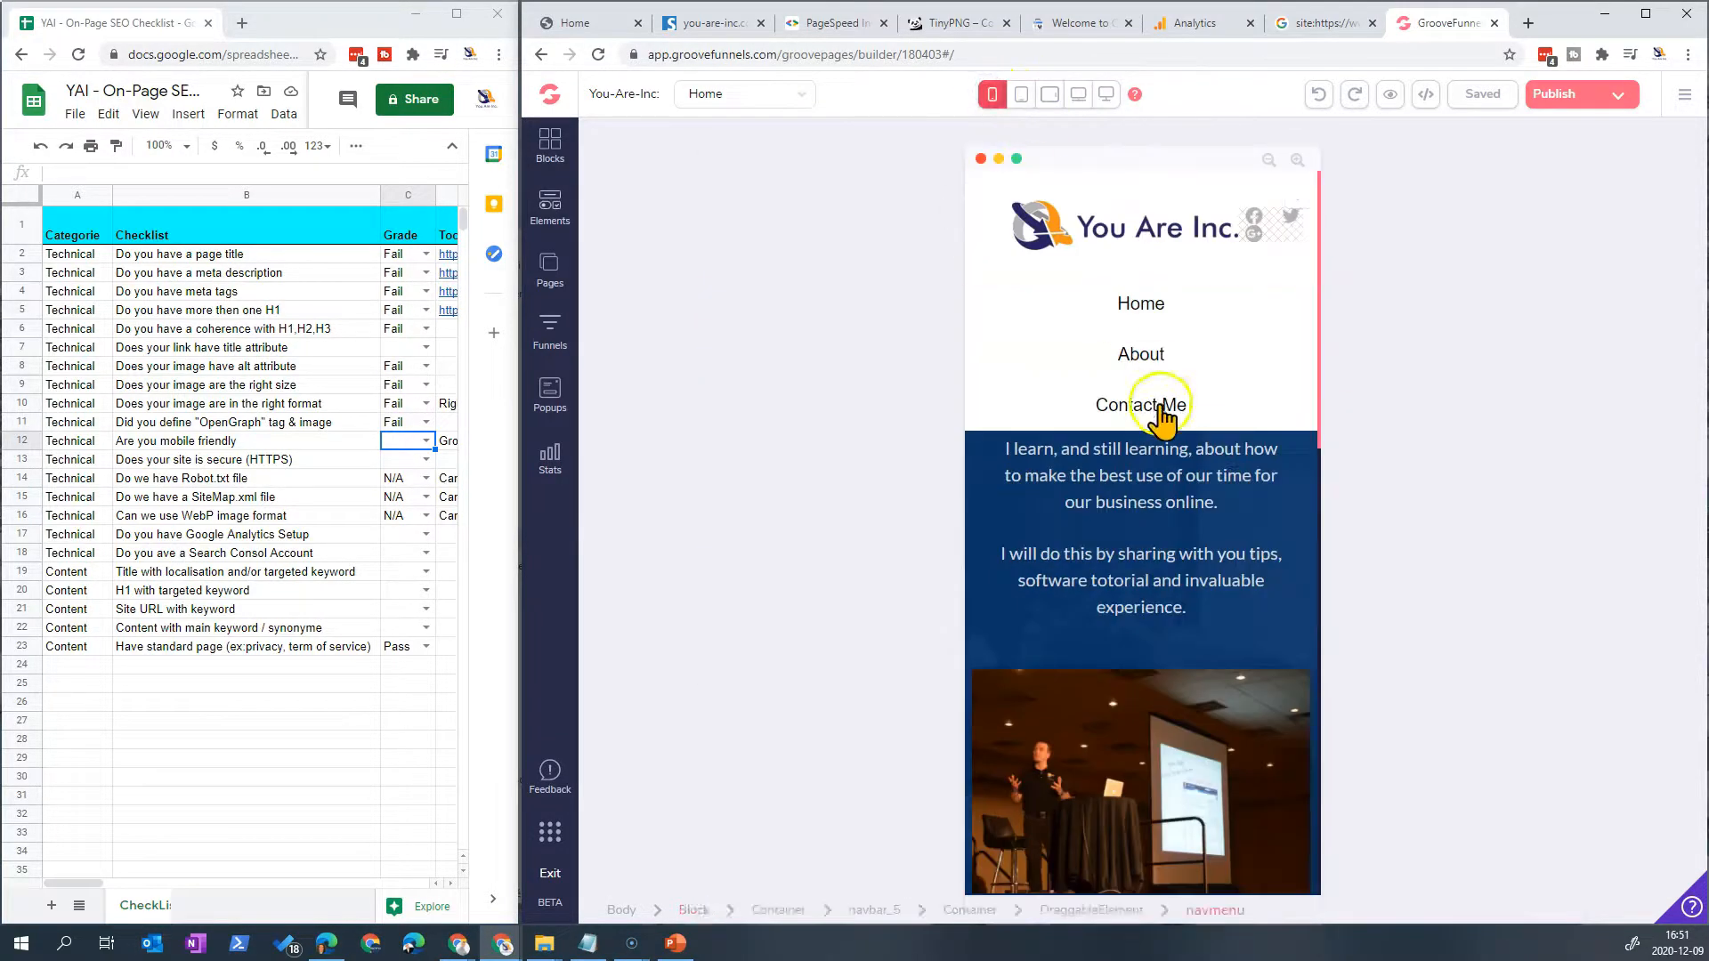
{"action": "scroll", "coordinate": [1162, 412], "scroll_direction": "down", "scroll_amount": 11}
{"action": "scroll", "coordinate": [1154, 428], "scroll_direction": "down", "scroll_amount": 3}
{"action": "scroll", "coordinate": [1152, 425], "scroll_direction": "up", "scroll_amount": 14}
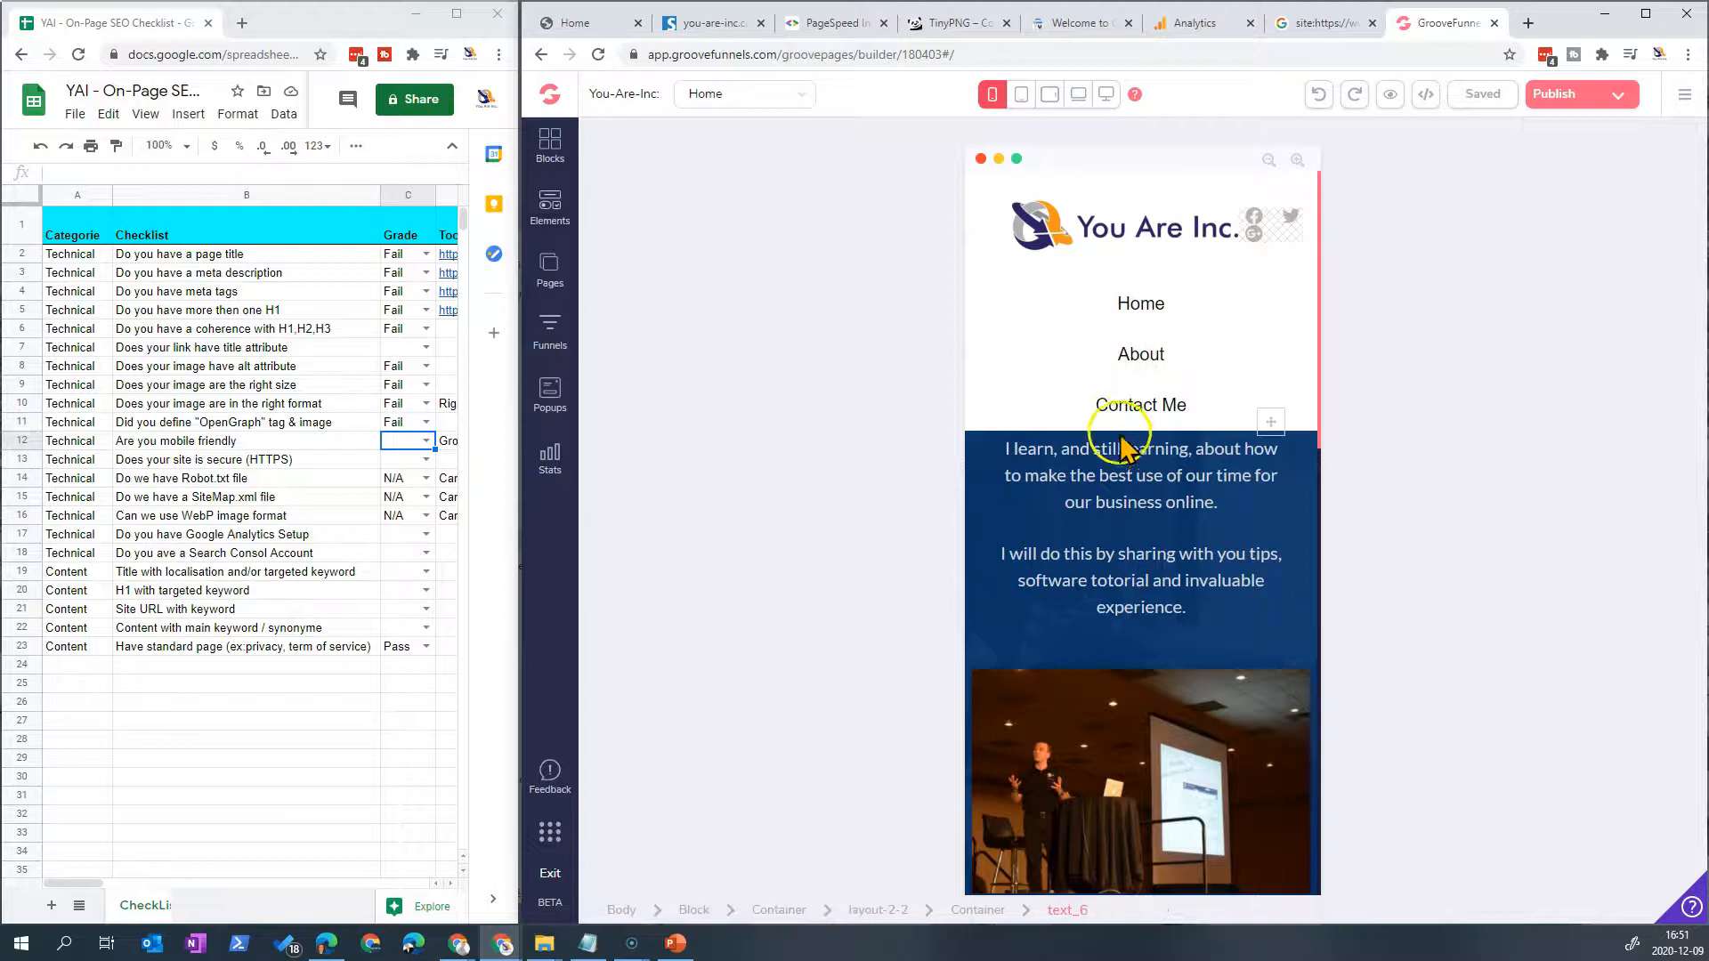
{"action": "left_click", "coordinate": [1021, 94]}
{"action": "left_click", "coordinate": [1050, 95]}
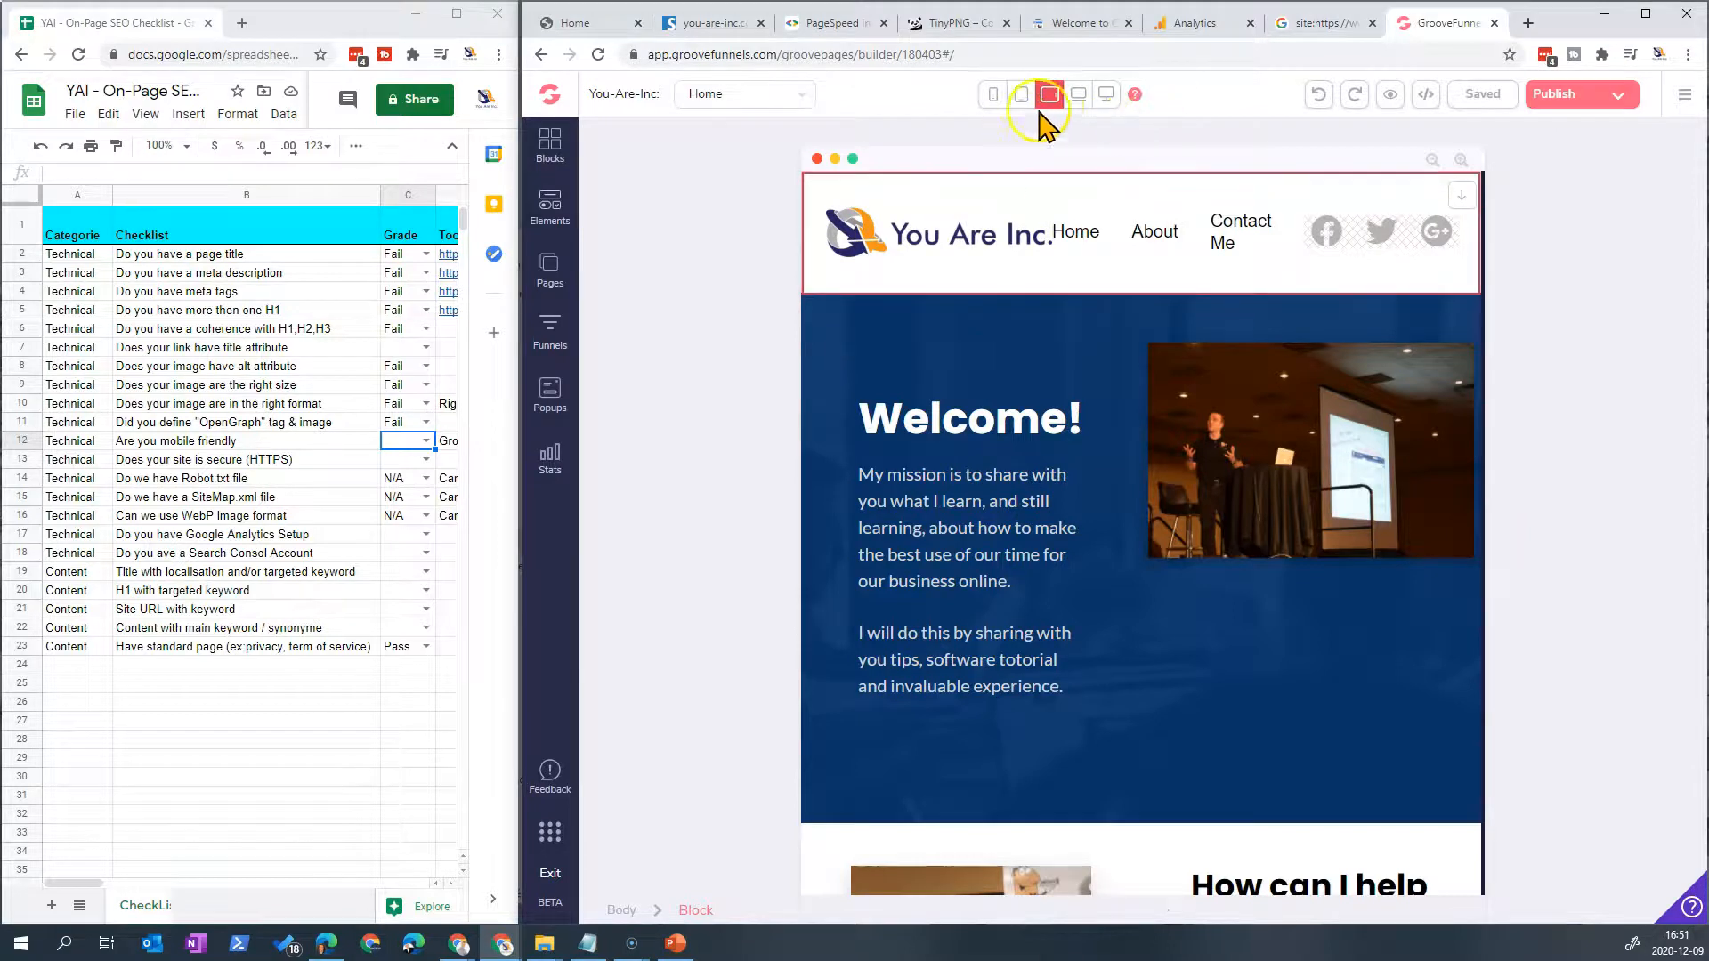
{"action": "left_click", "coordinate": [1105, 94]}
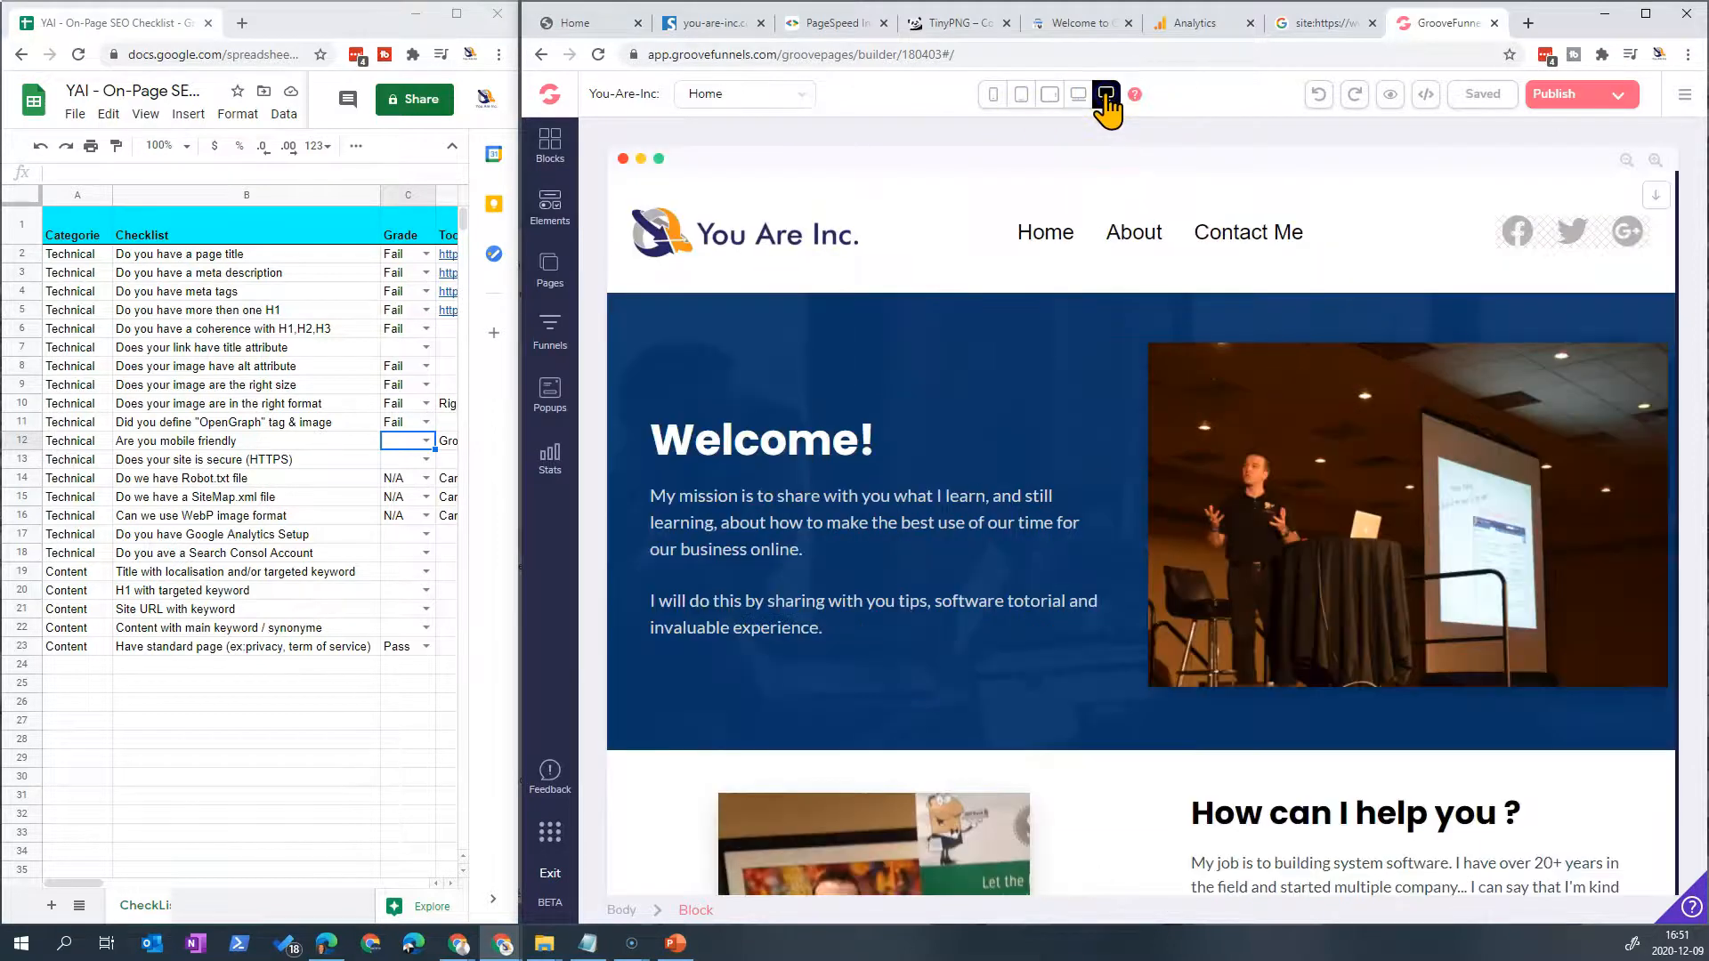
Step: Grade the mobile friendly and site security (HTTPS) checklist items as Pass
{"action": "left_click", "coordinate": [426, 441]}
{"action": "left_click", "coordinate": [416, 463]}
{"action": "left_click", "coordinate": [406, 459]}
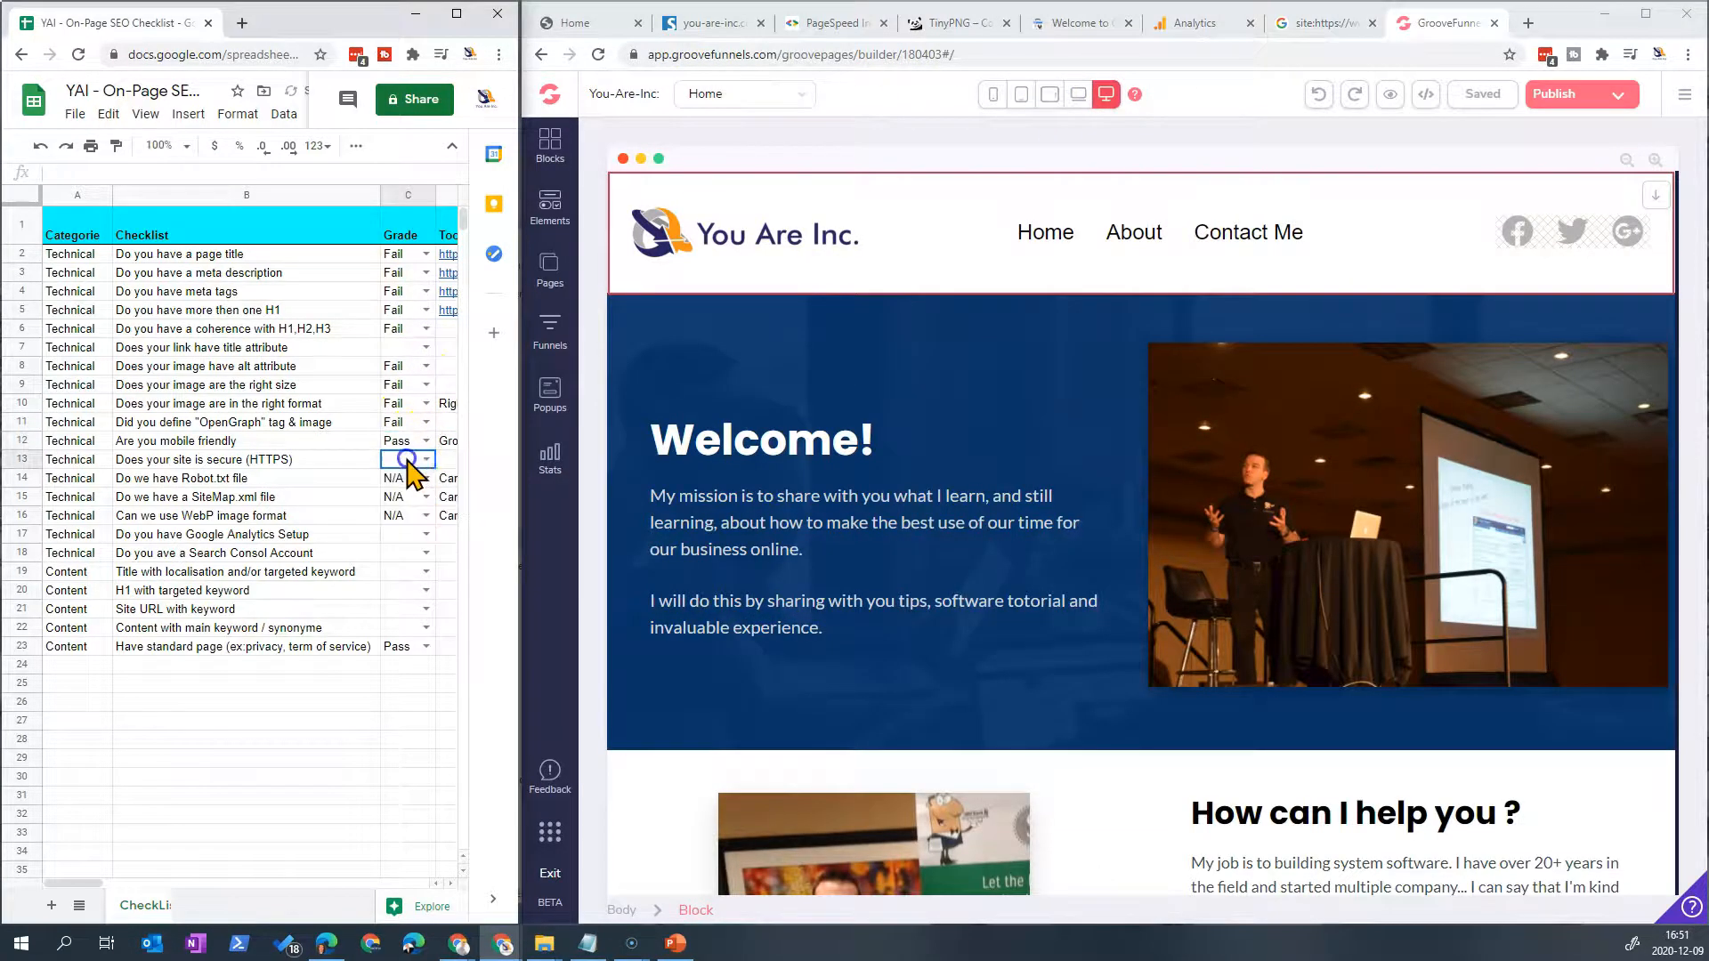
{"action": "left_click", "coordinate": [426, 459]}
{"action": "left_click", "coordinate": [408, 484]}
Step: Highlight the Robot.txt, SiteMap.xml and WebP image format items in the checklist for review
{"action": "left_click", "coordinate": [264, 478]}
{"action": "key", "text": "Down"}
{"action": "key", "text": "Down"}
{"action": "key", "text": "shift+Up"}
{"action": "key", "text": "shift+Up"}
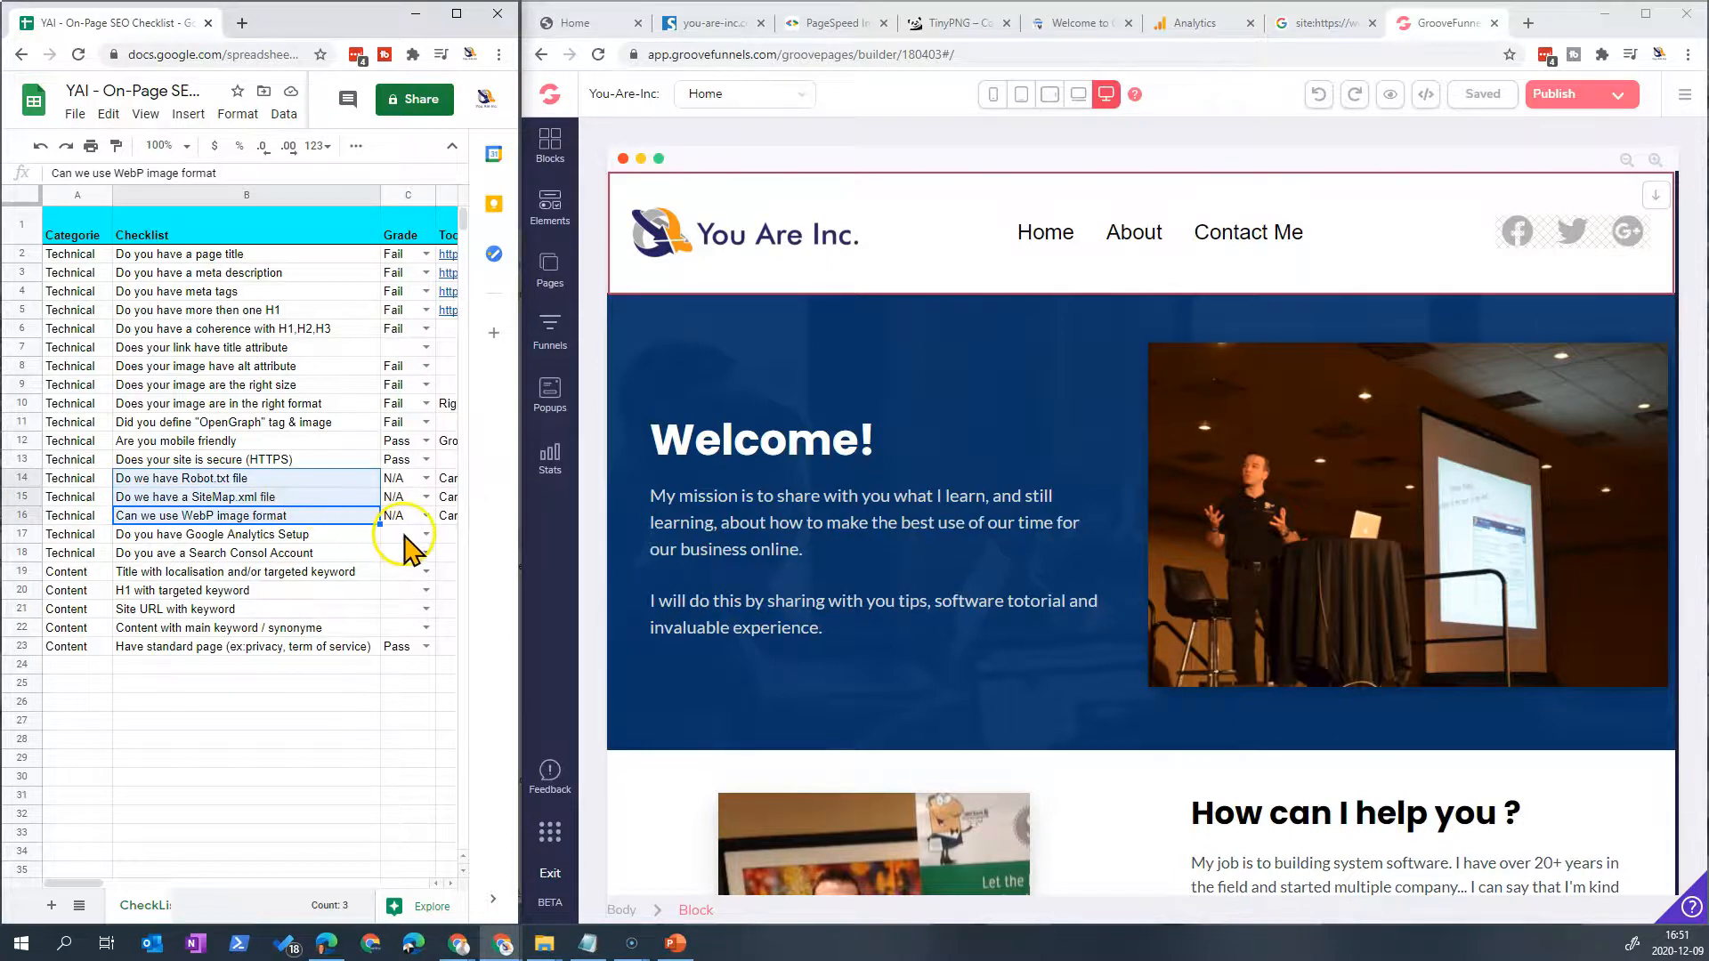
Step: Grade the Google Analytics setup and Search Console account checklist items as Fail
{"action": "left_click", "coordinate": [404, 535]}
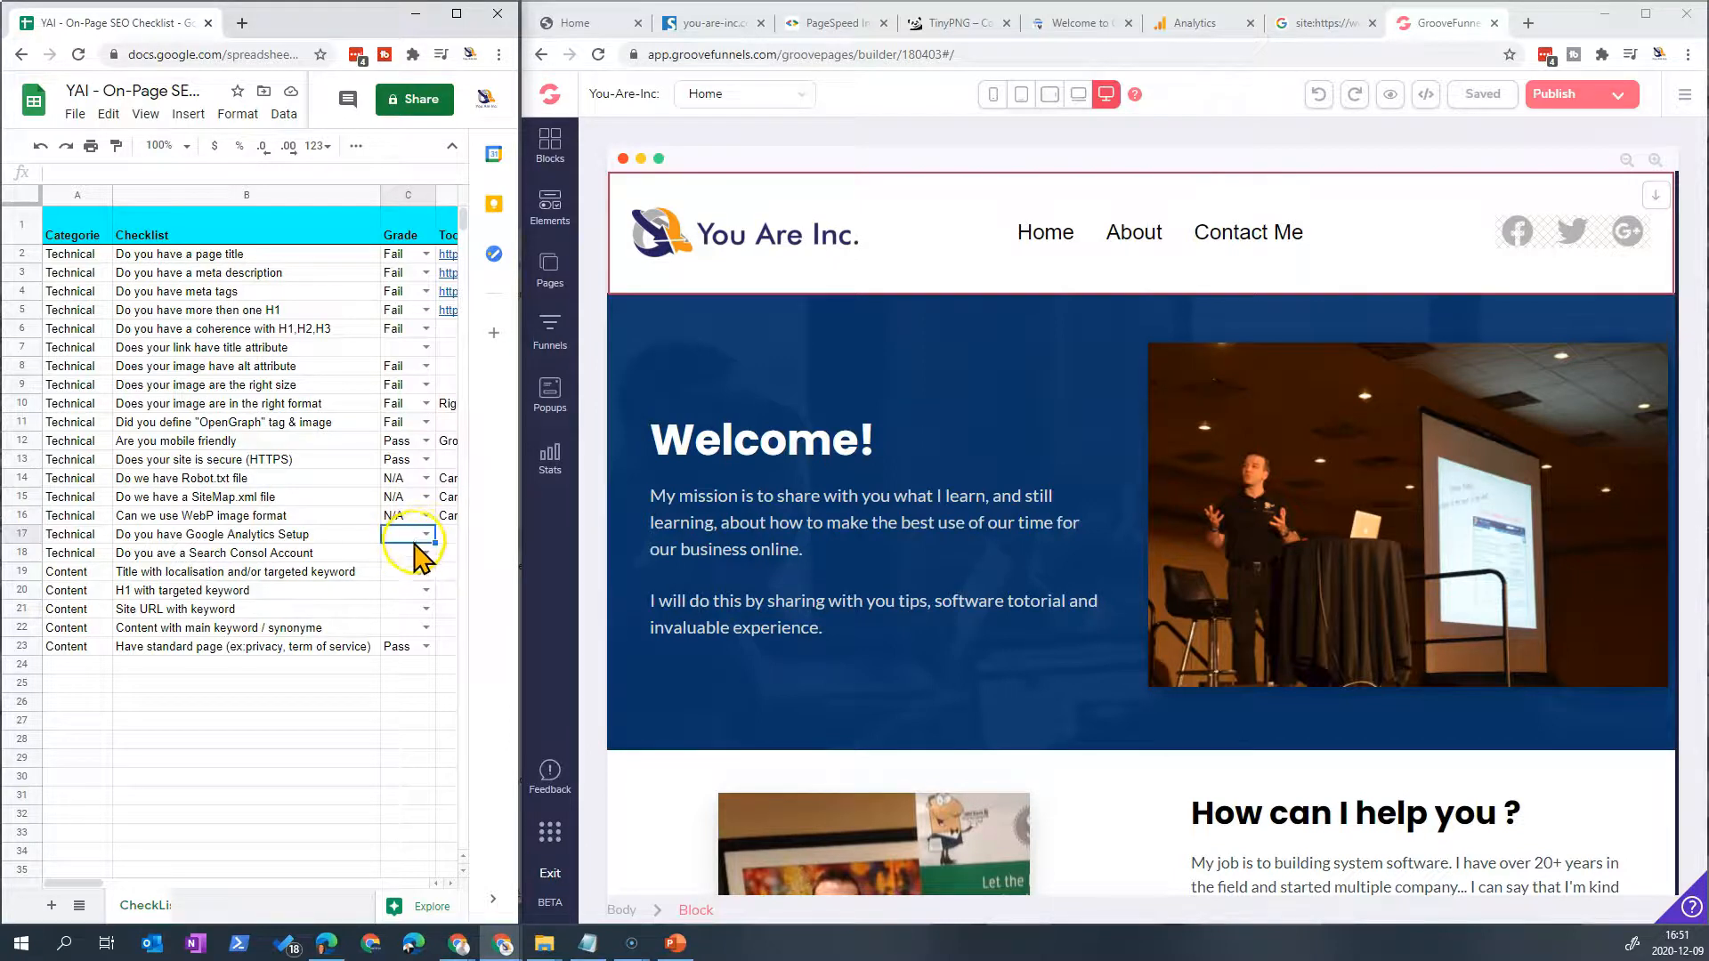
{"action": "left_click", "coordinate": [428, 535]}
{"action": "left_click", "coordinate": [414, 569]}
{"action": "double_click", "coordinate": [420, 554]}
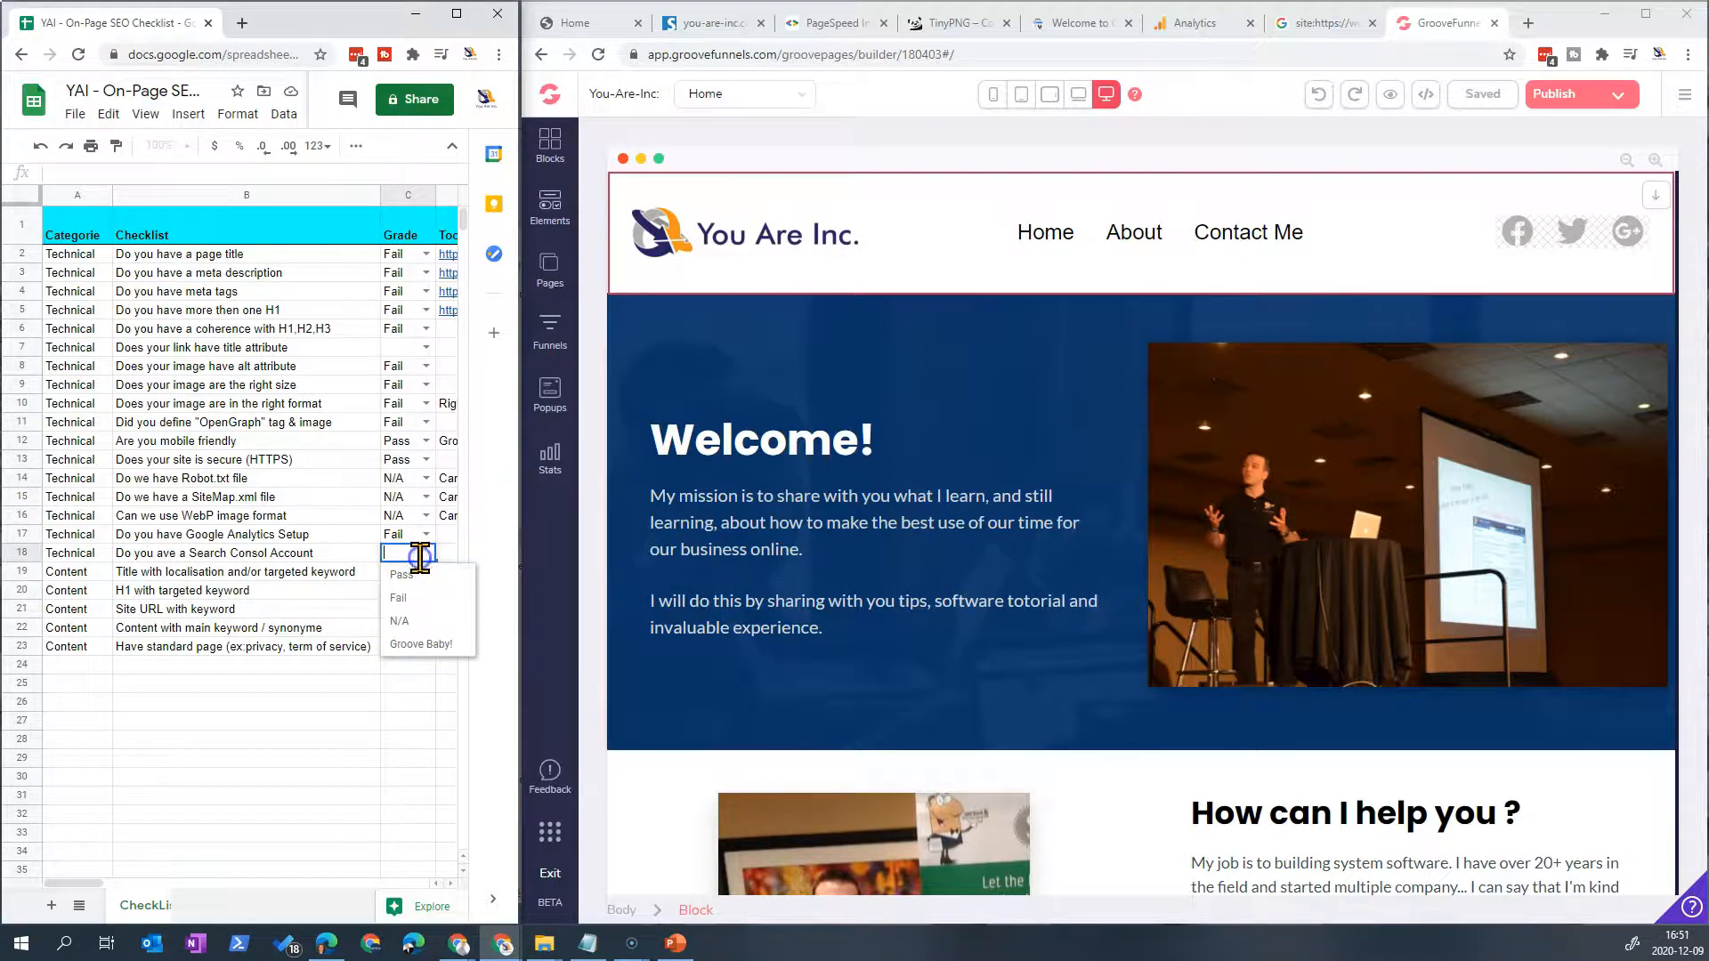
{"action": "left_click", "coordinate": [405, 599]}
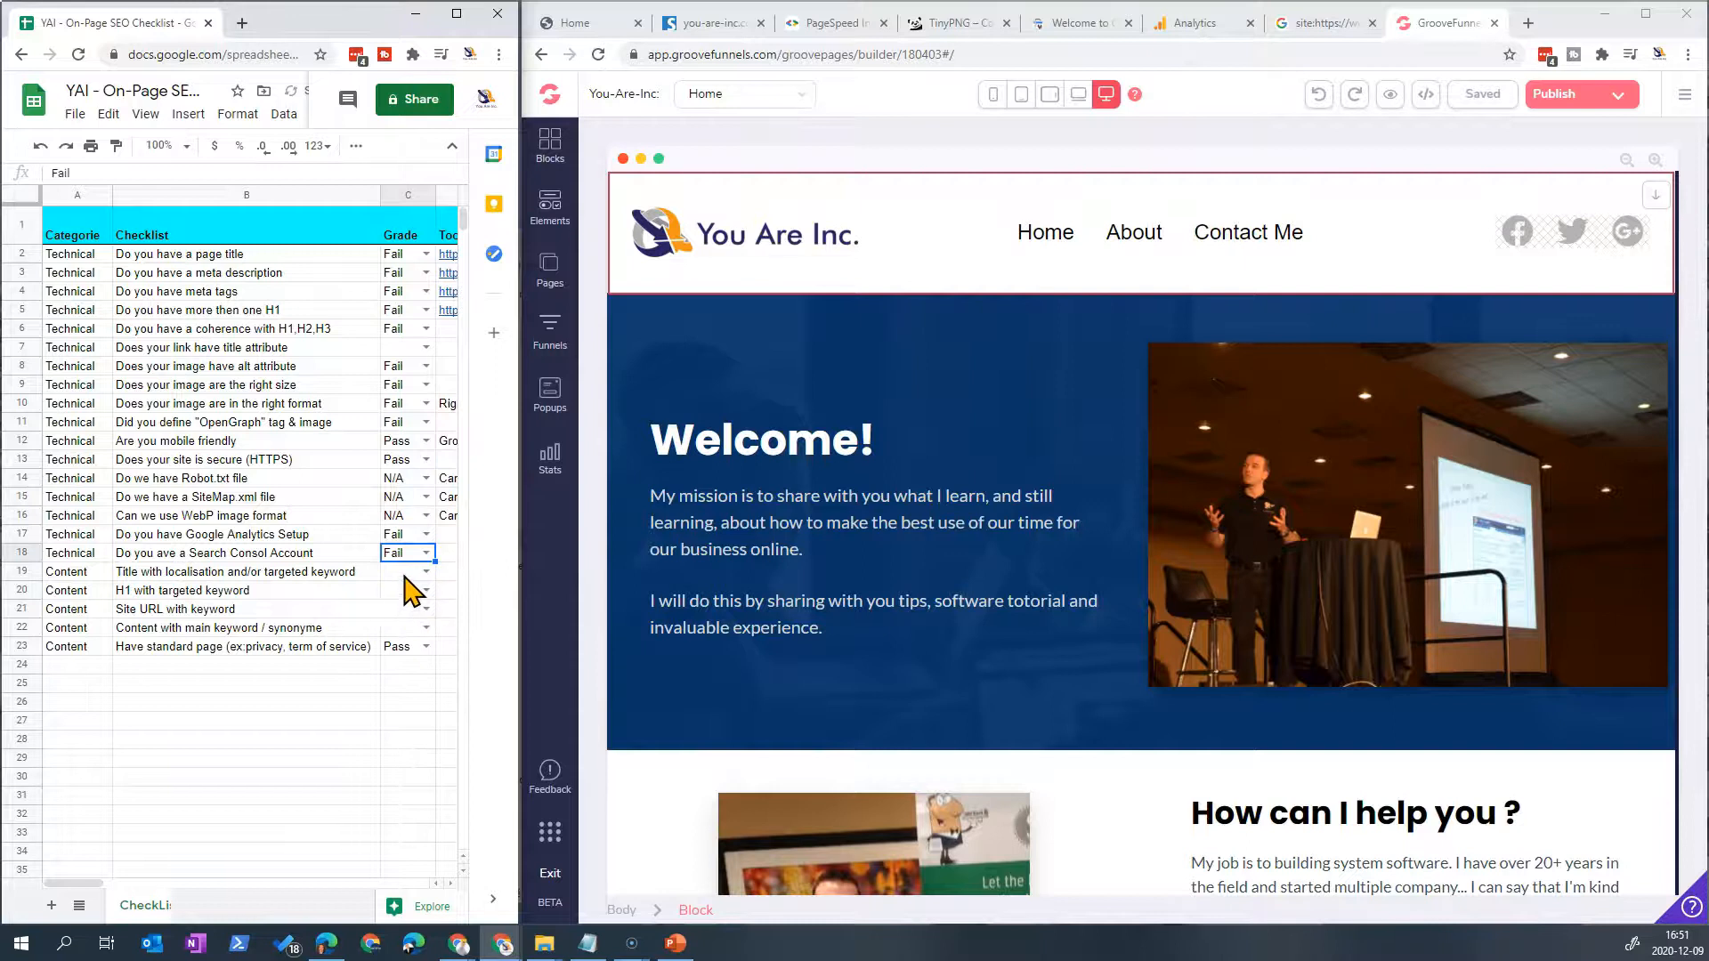
Step: Grade the four content items on title, H1, site URL and main keyword content as N/A
{"action": "left_click", "coordinate": [391, 574]}
{"action": "left_click", "coordinate": [427, 575]}
{"action": "left_click", "coordinate": [417, 637]}
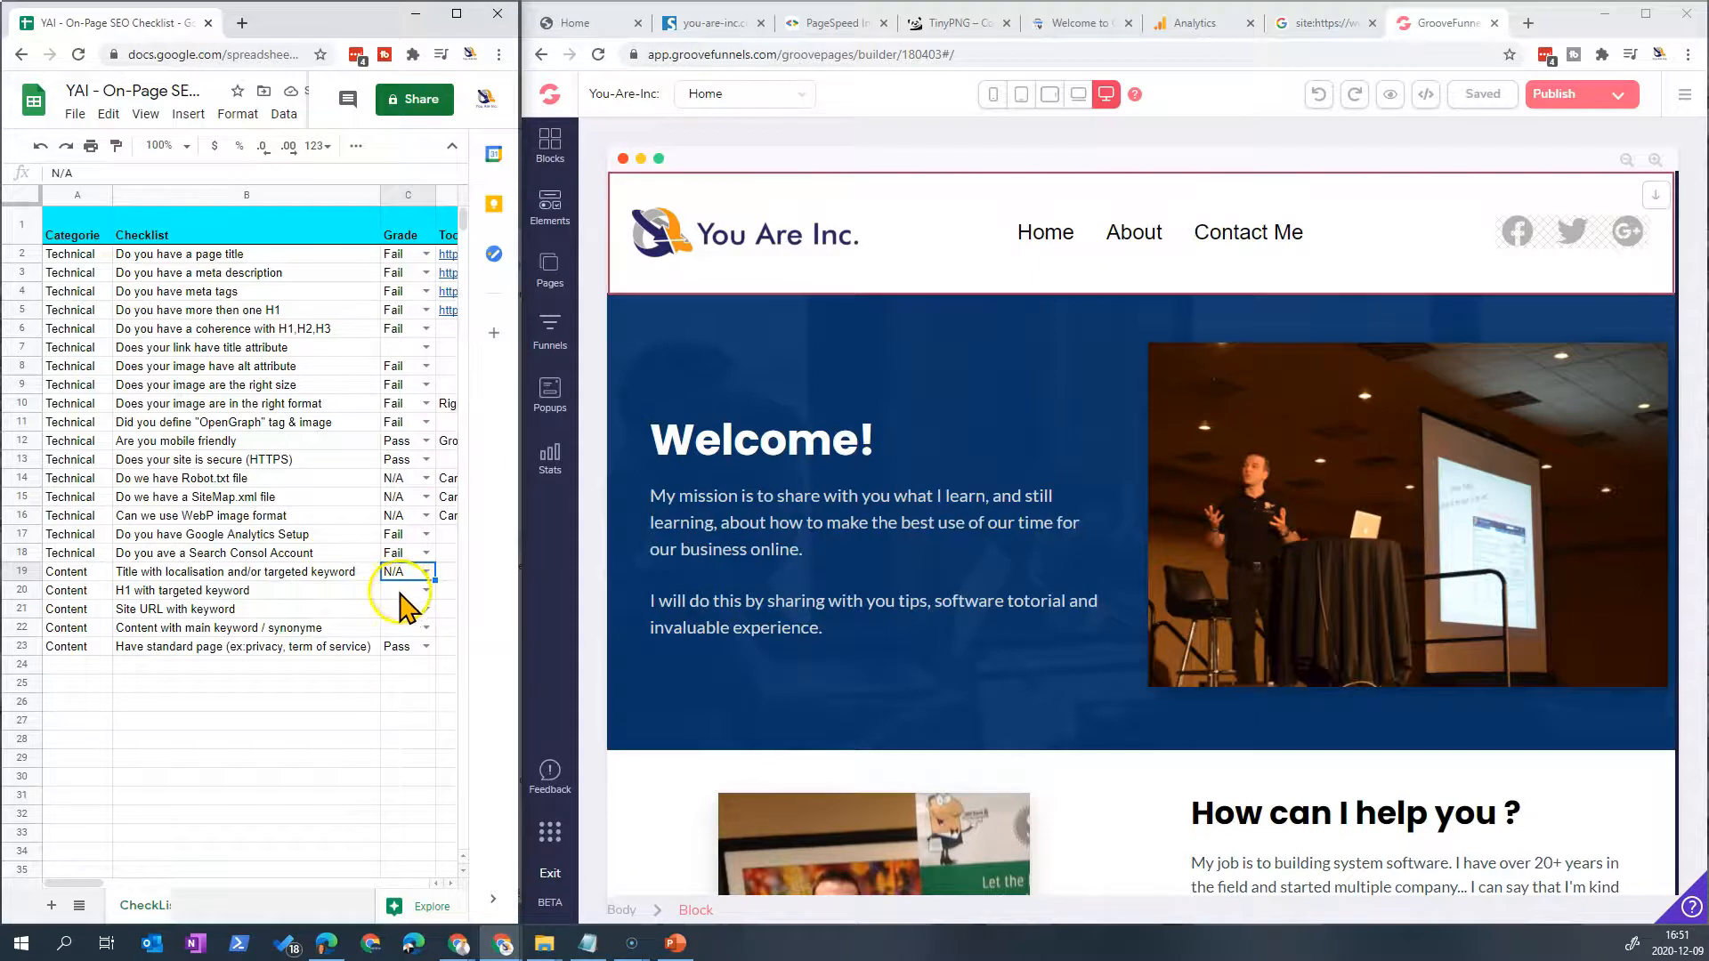
{"action": "left_click", "coordinate": [428, 591]}
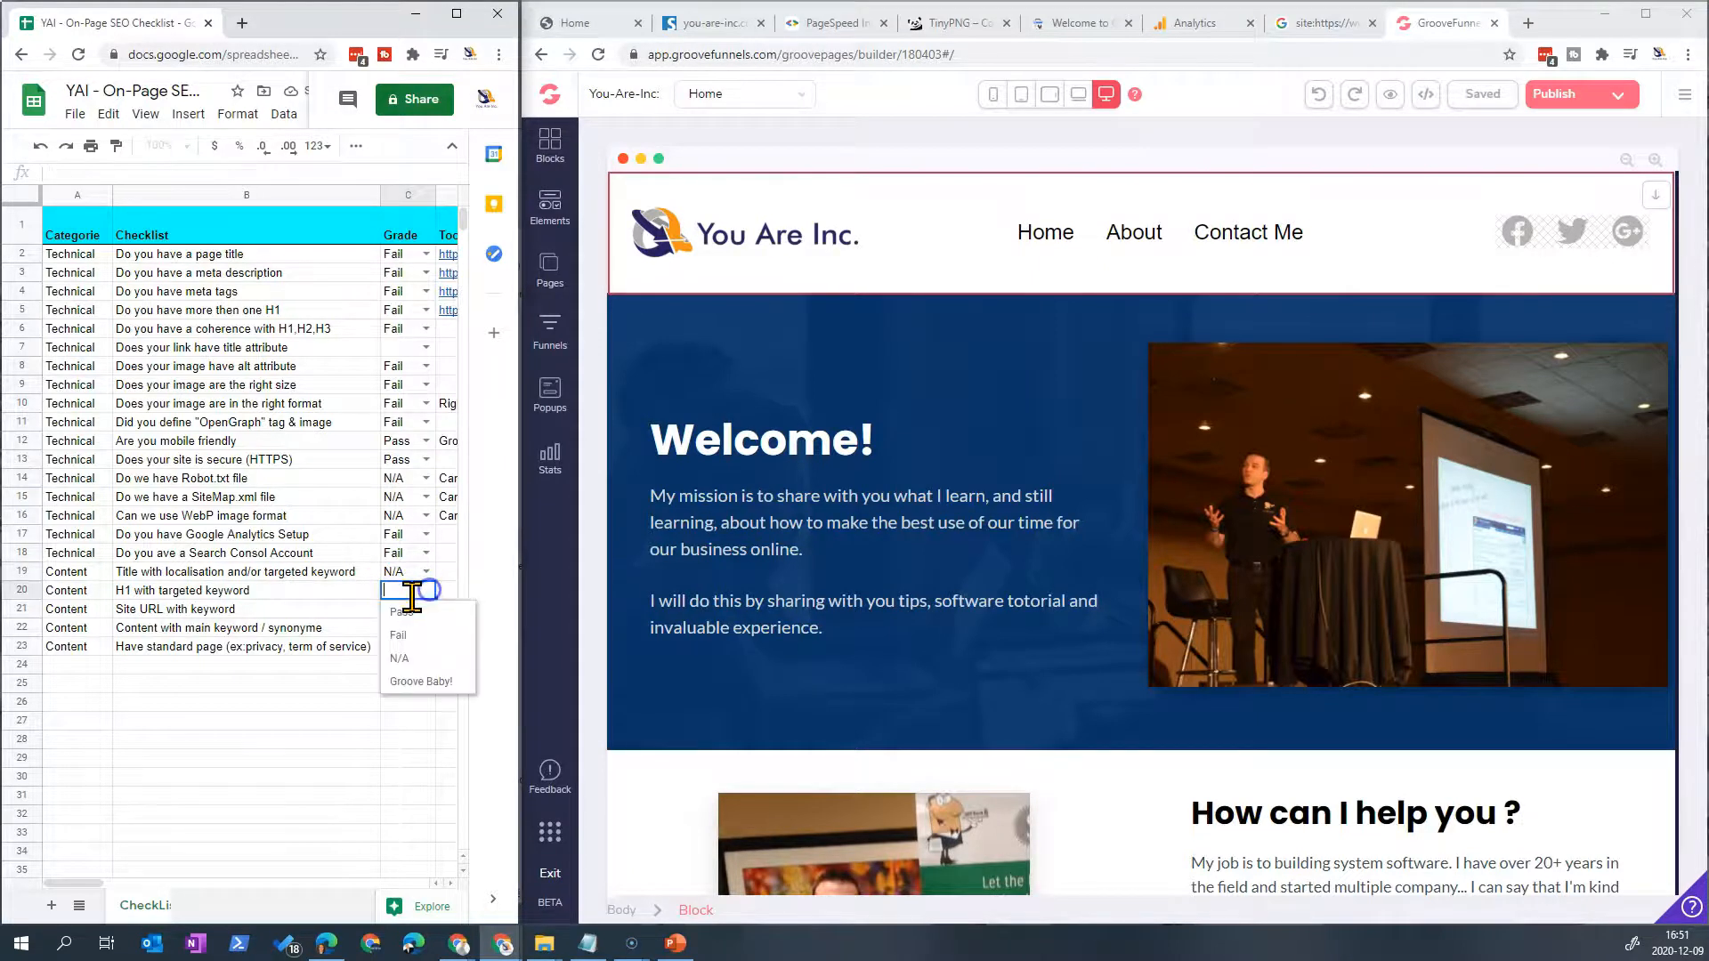
{"action": "left_click", "coordinate": [409, 655]}
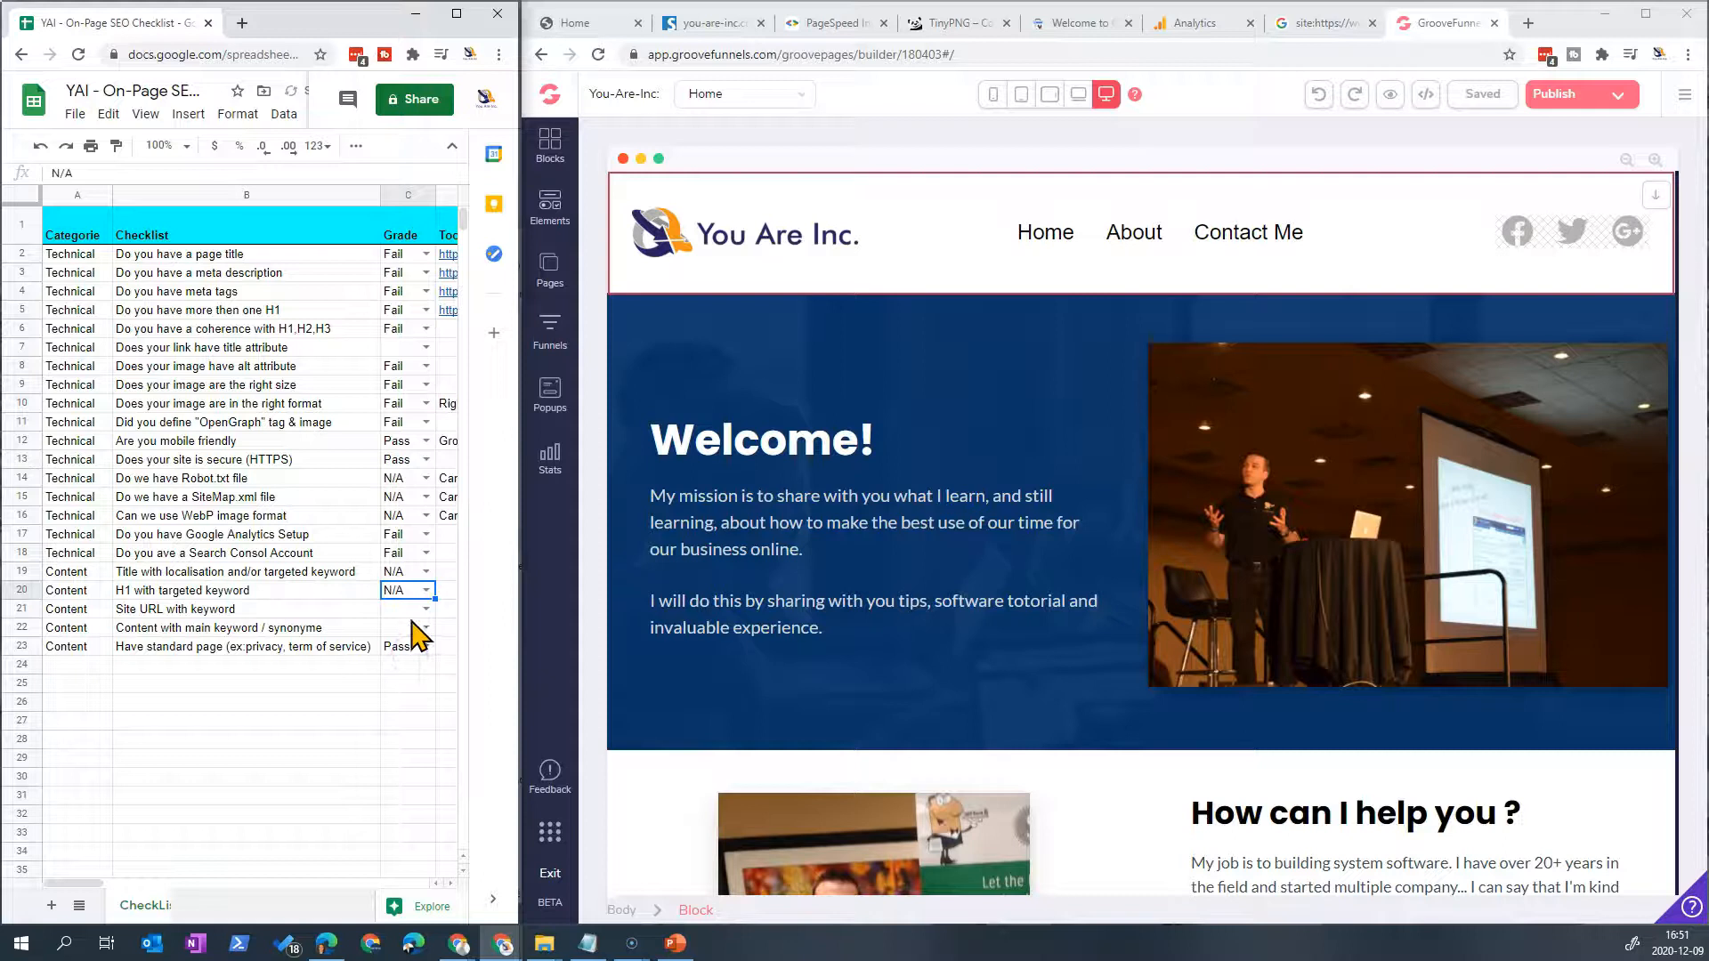
{"action": "left_click", "coordinate": [421, 610]}
{"action": "left_click", "coordinate": [408, 669]}
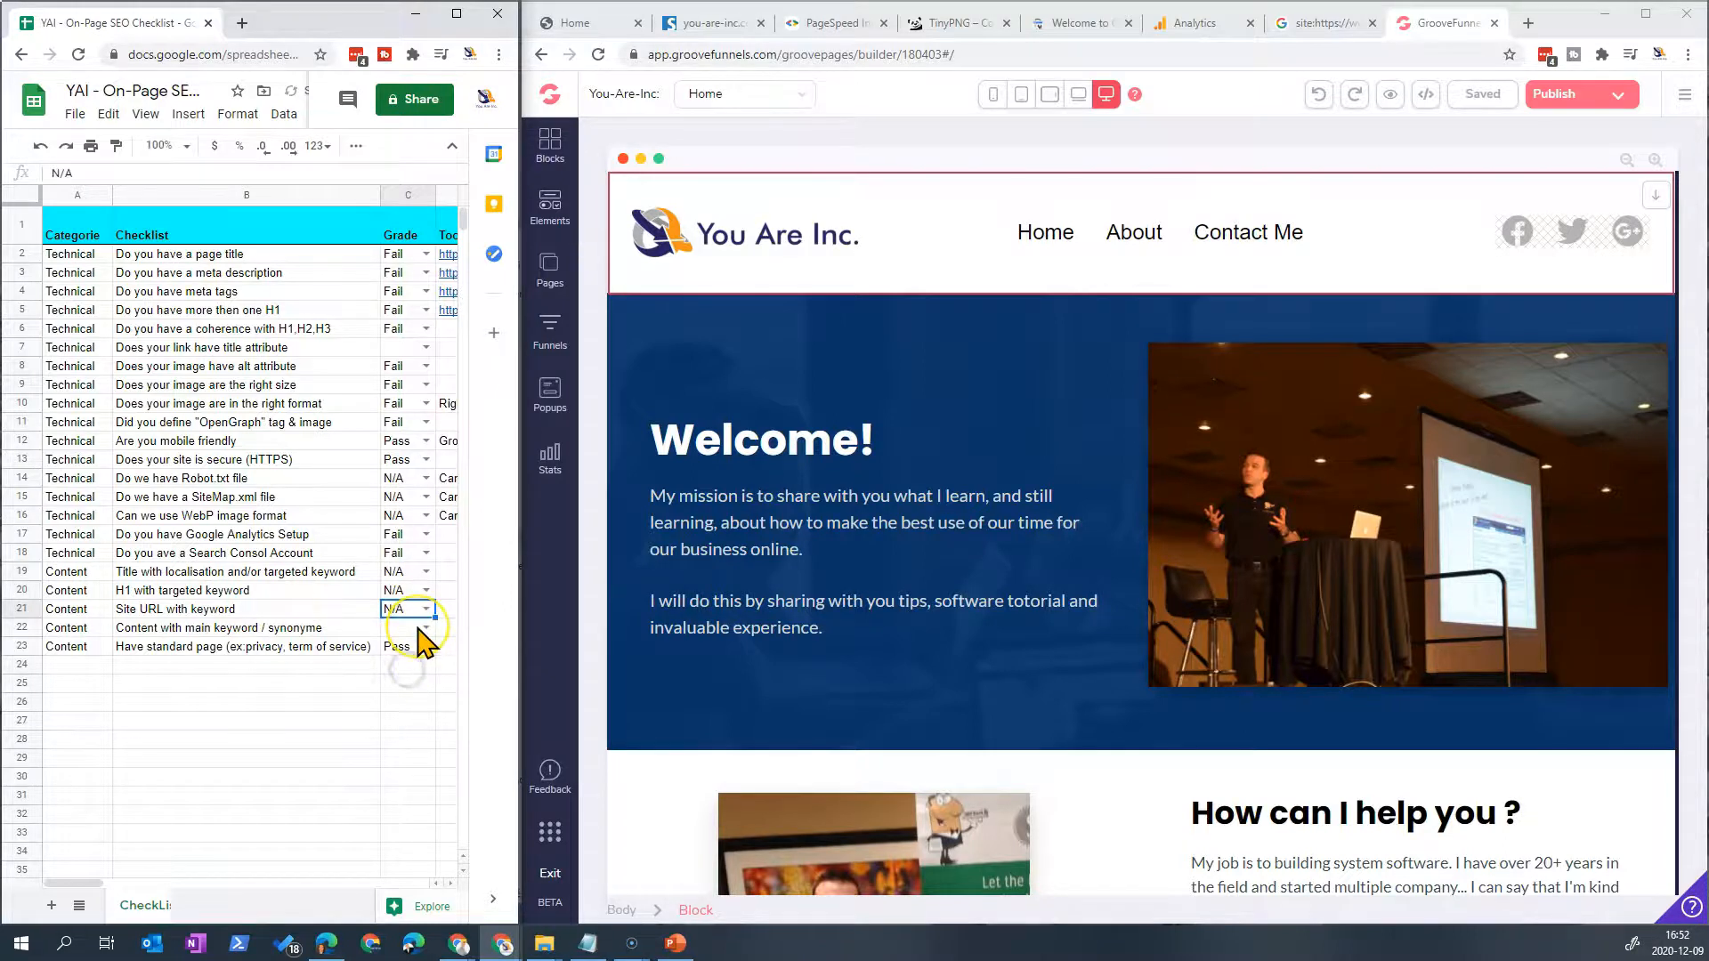
{"action": "left_click", "coordinate": [426, 627]}
{"action": "left_click", "coordinate": [408, 694]}
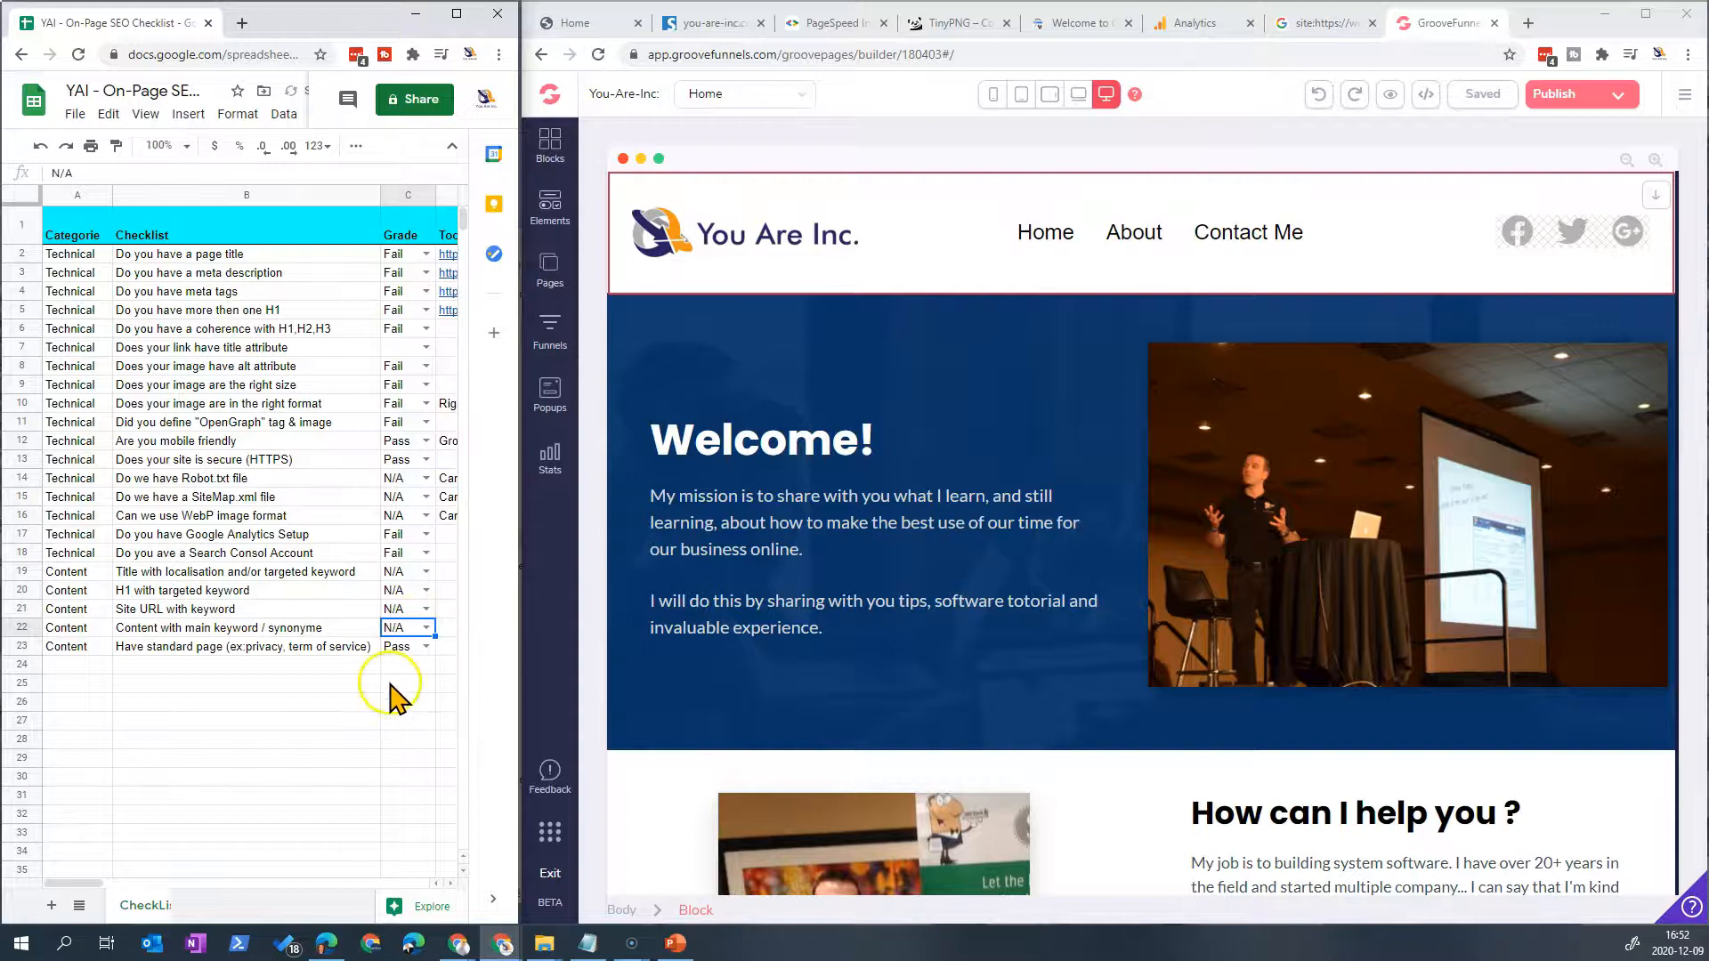
Step: Return to the Seobility report and examine the page quality findings on content, mobile optimization and image SEO
{"action": "left_click", "coordinate": [707, 23]}
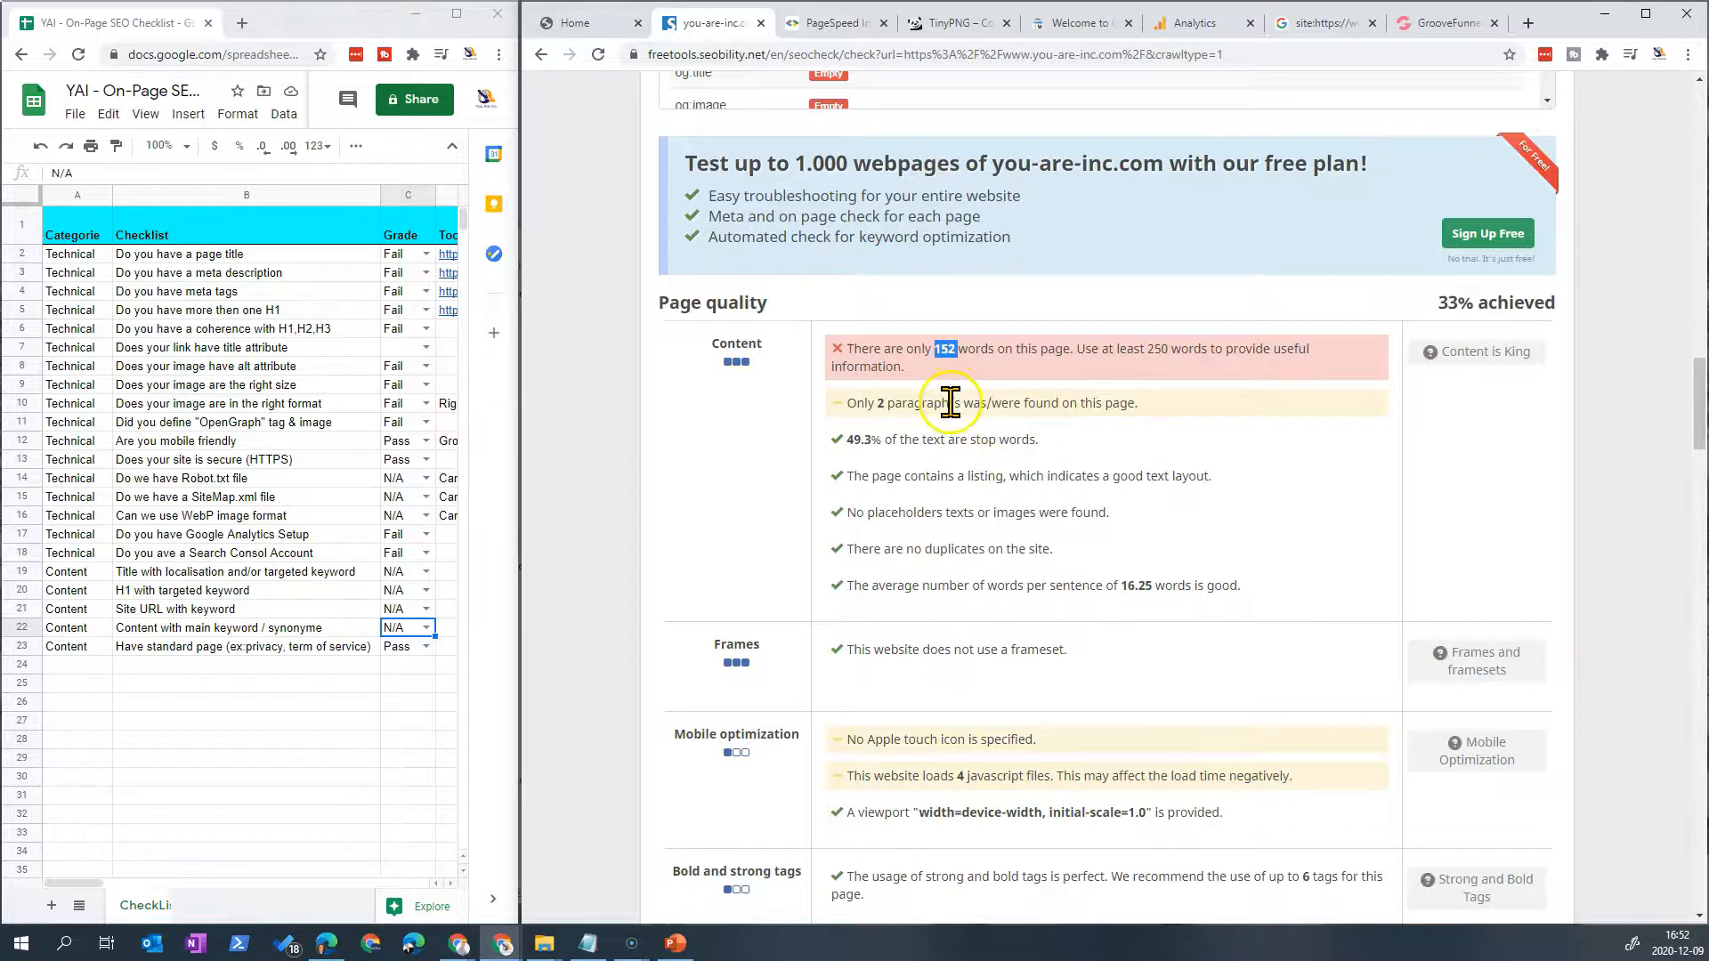
{"action": "scroll", "coordinate": [1228, 453], "scroll_direction": "down", "scroll_amount": 3}
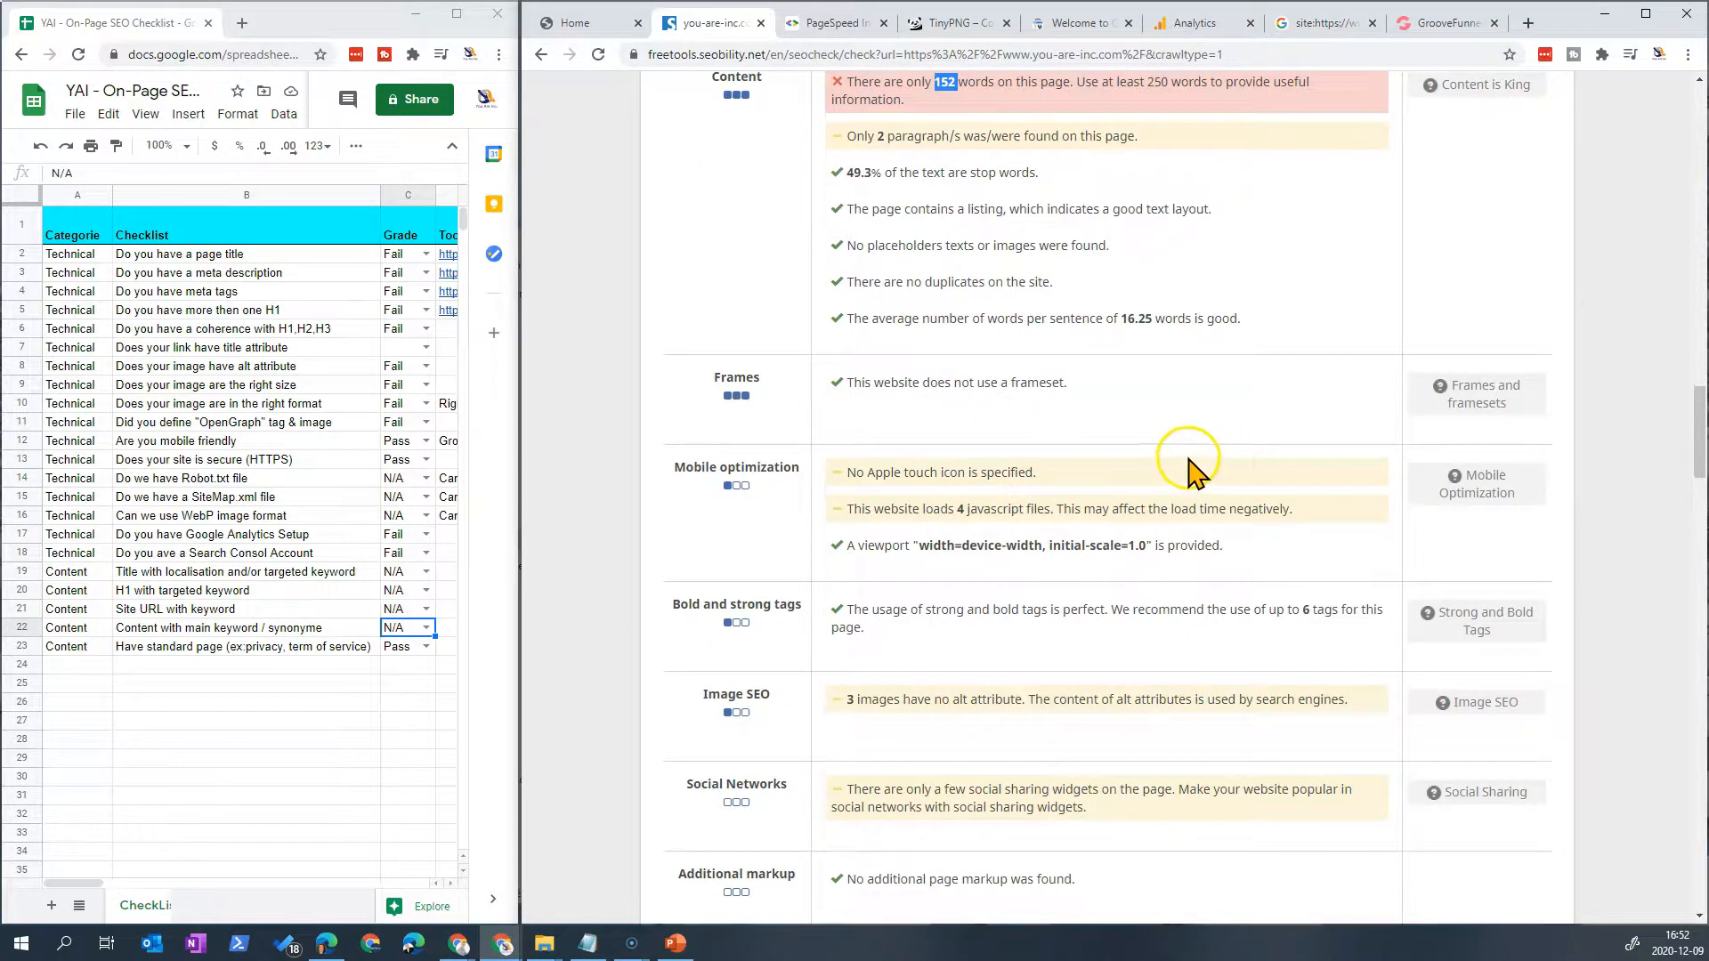
{"action": "scroll", "coordinate": [1192, 467], "scroll_direction": "down", "scroll_amount": 2}
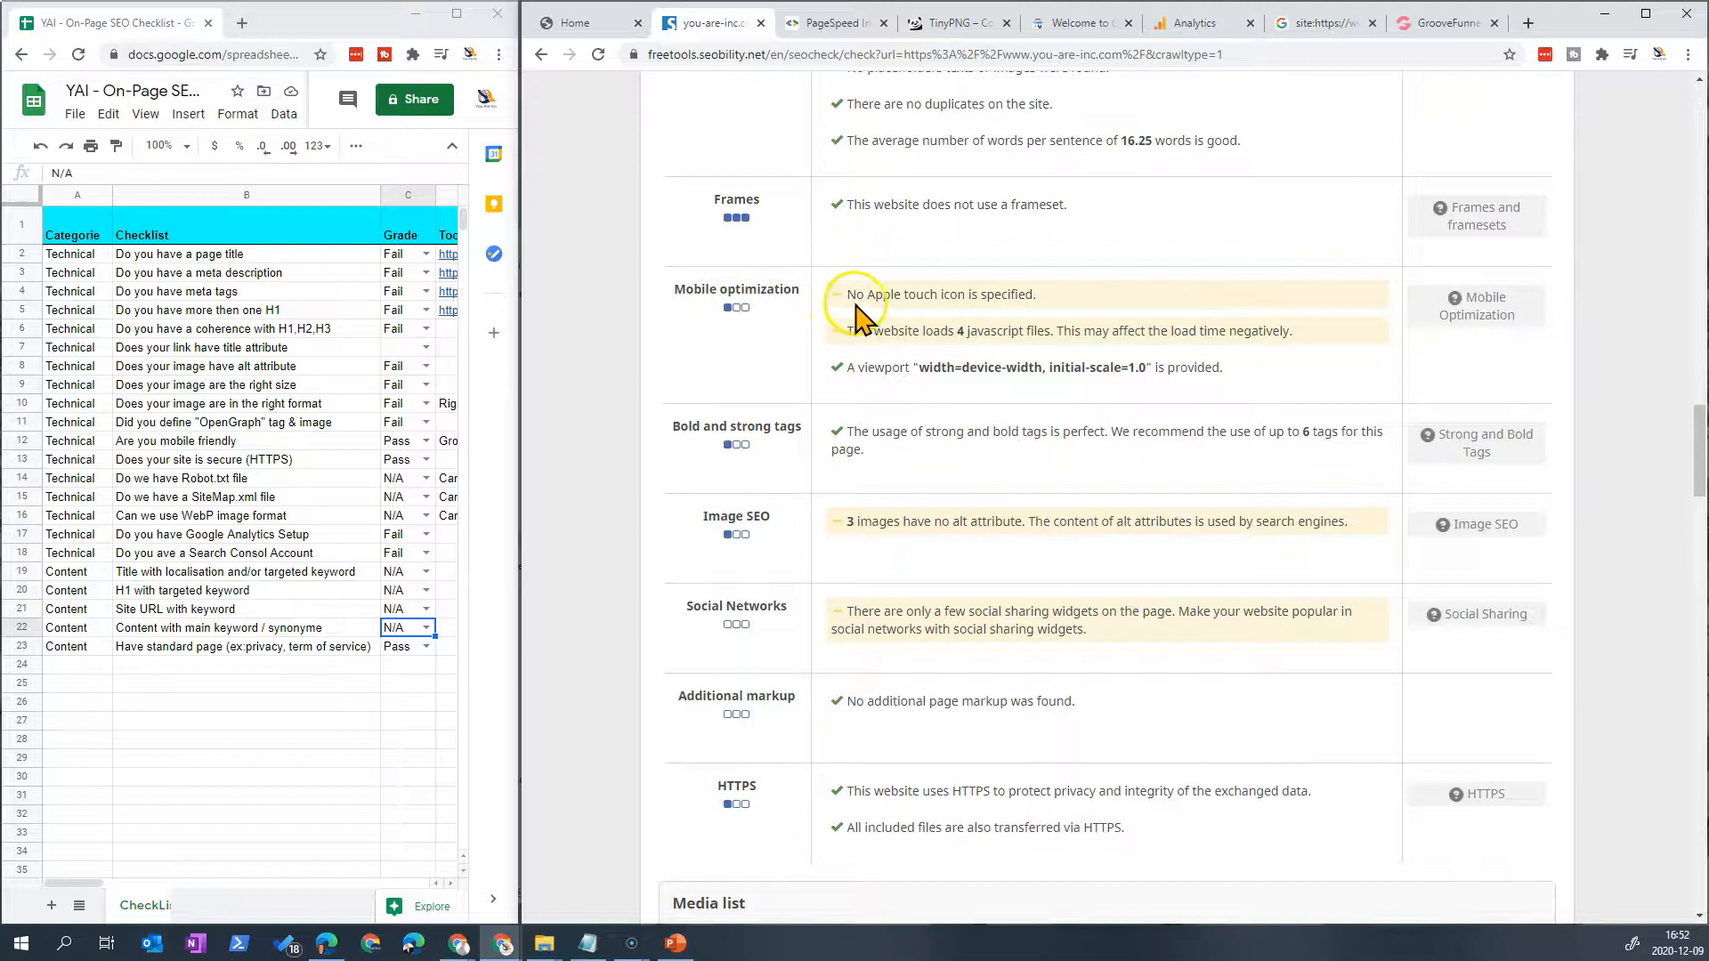
{"action": "left_click_drag", "start_coordinate": [853, 298], "coordinate": [1051, 301]}
{"action": "left_click", "coordinate": [929, 305]}
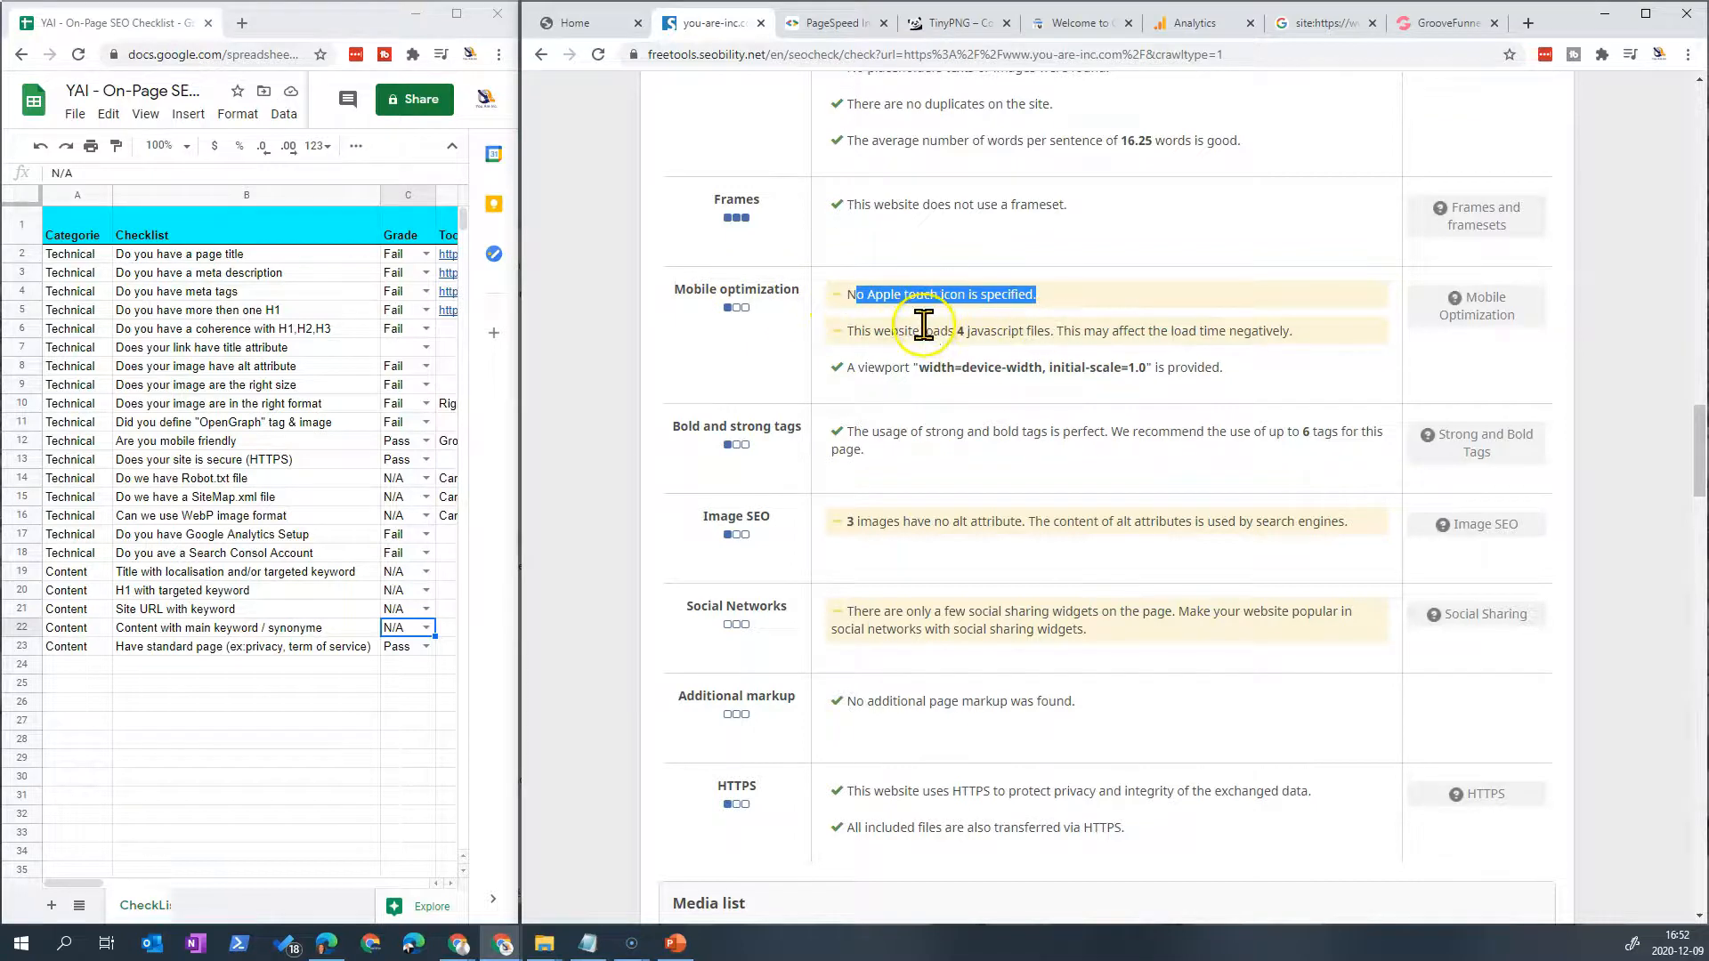
{"action": "scroll", "coordinate": [934, 356], "scroll_direction": "down", "scroll_amount": 1}
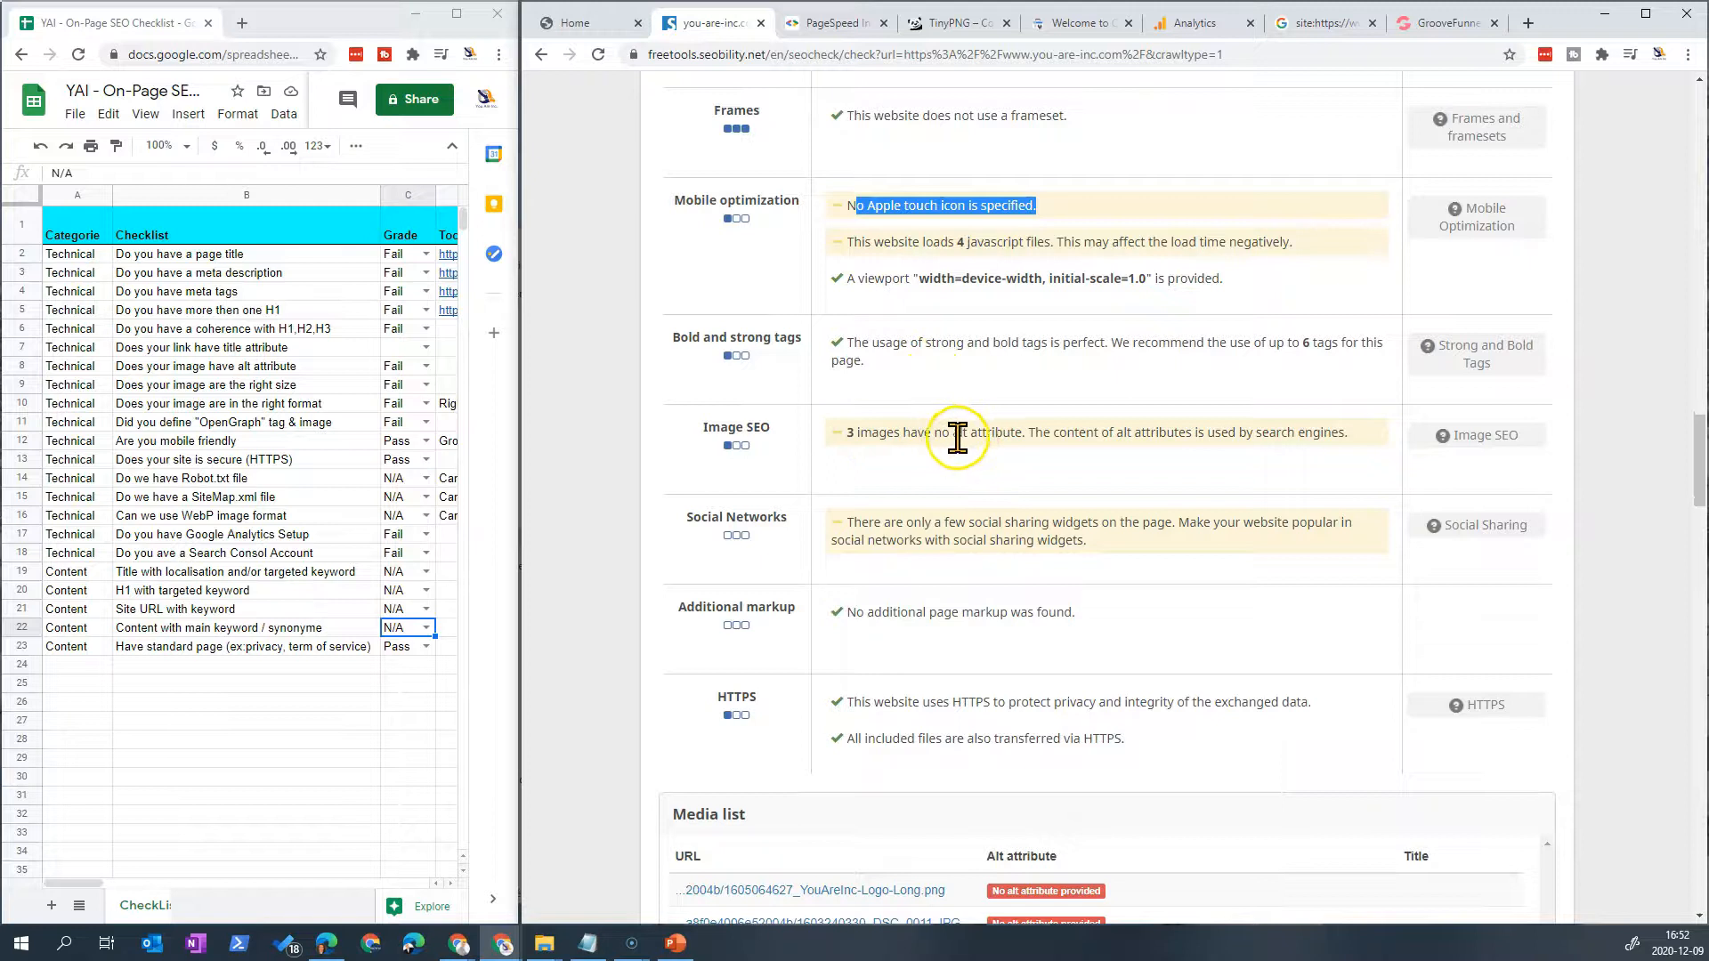
{"action": "left_click_drag", "start_coordinate": [1023, 434], "coordinate": [843, 433]}
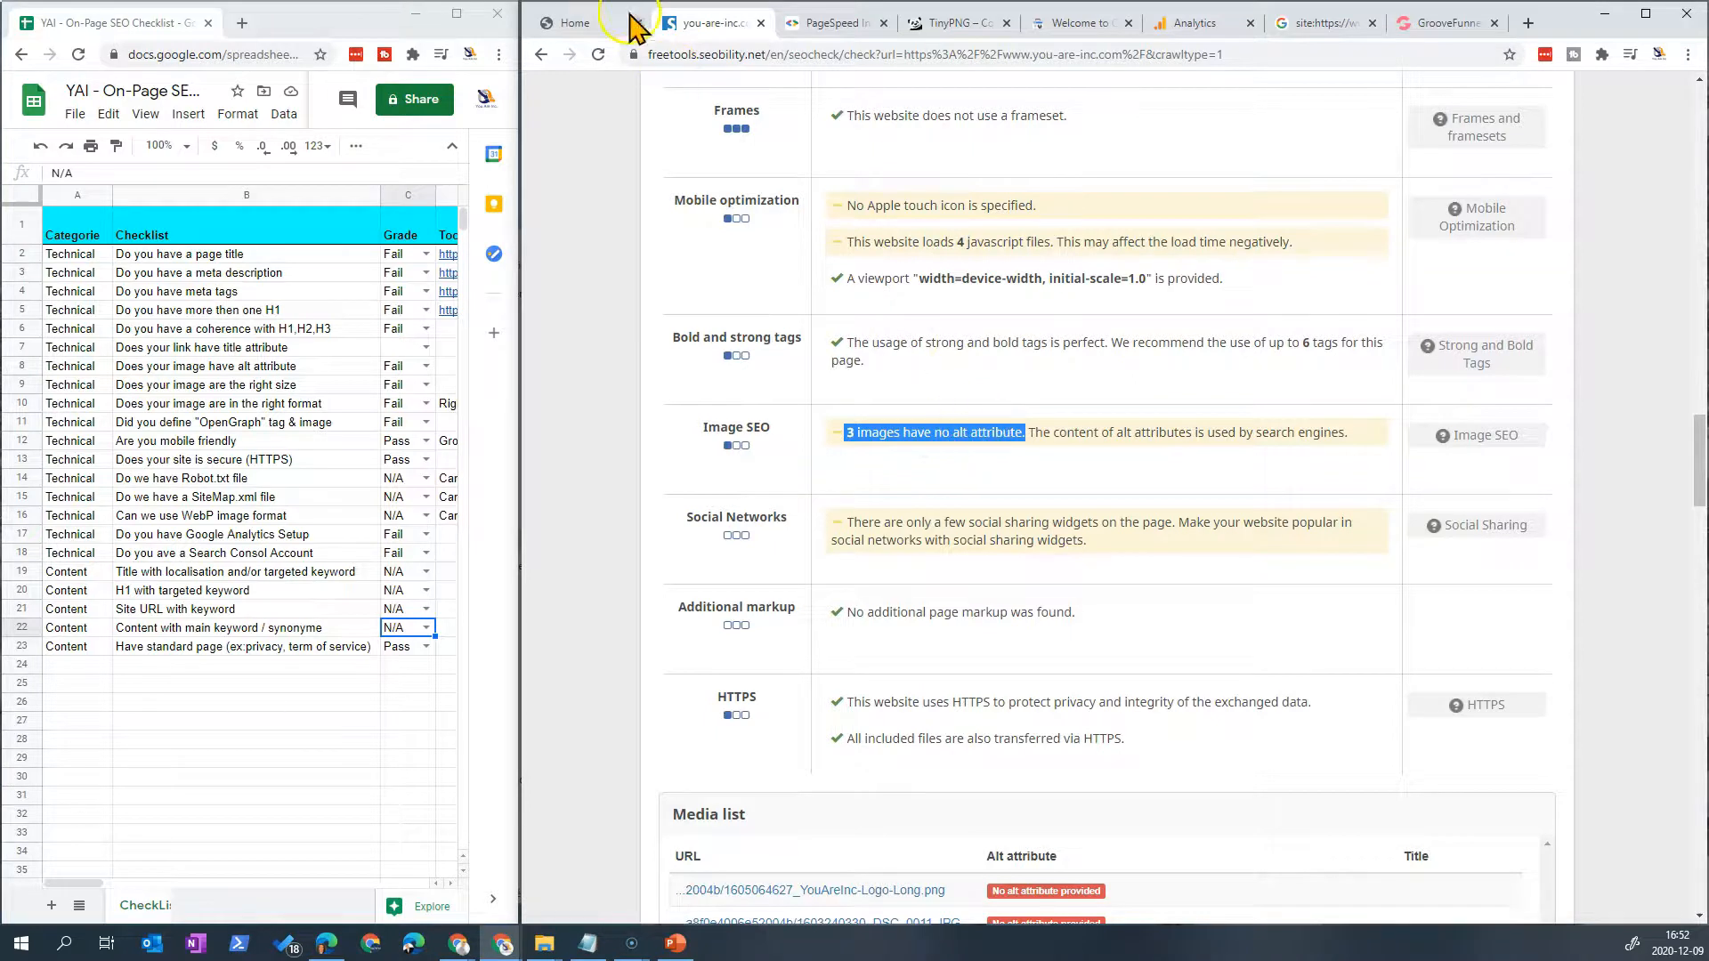
Step: Check the alt attribute setting of the Welcome section's speaker image in the GrooveFunnels builder, then close its settings
{"action": "left_click", "coordinate": [1450, 24]}
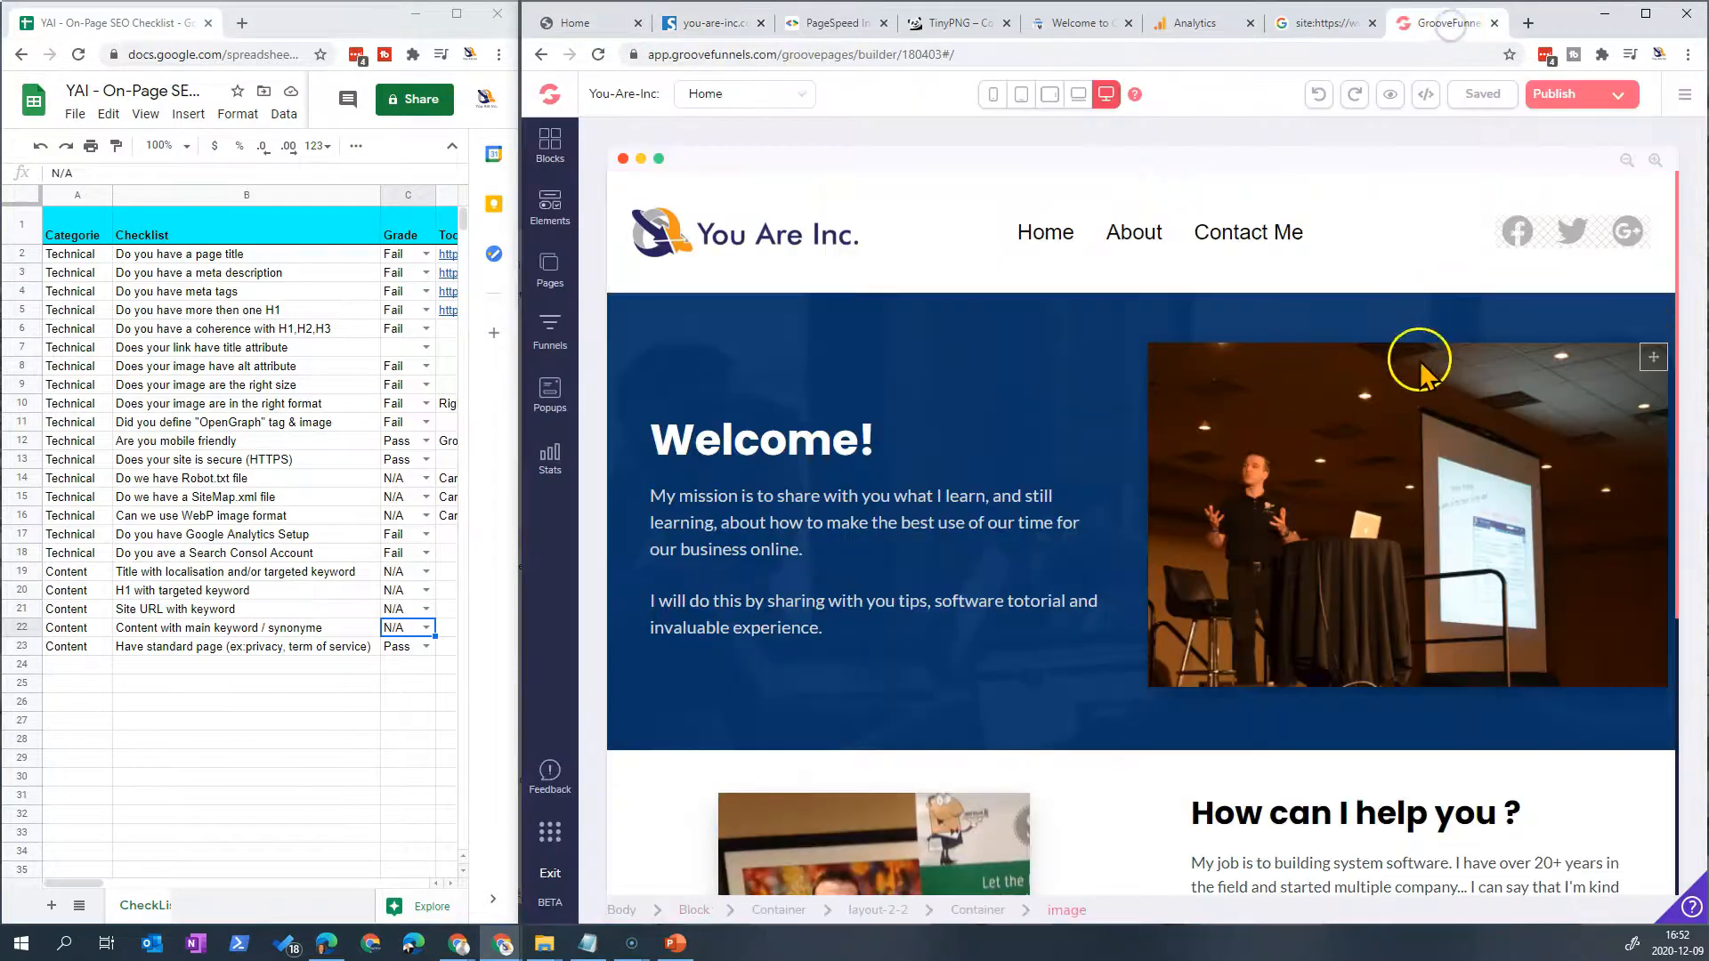
{"action": "left_click", "coordinate": [1354, 399]}
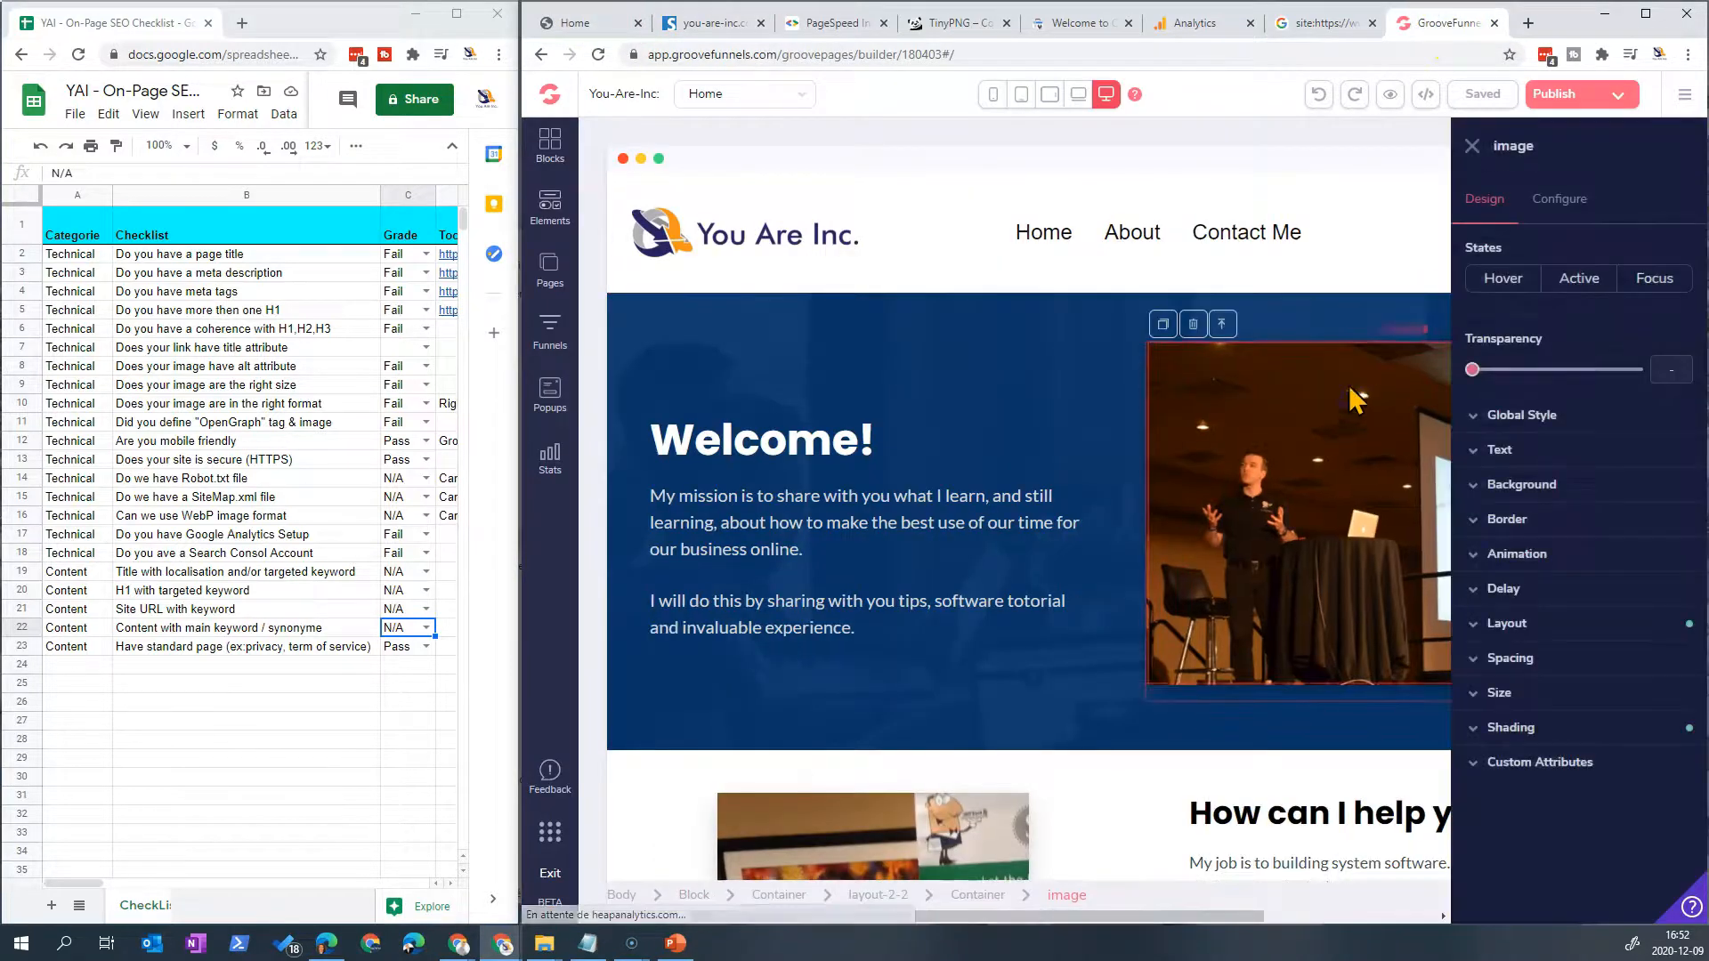
{"action": "left_click", "coordinate": [1559, 199]}
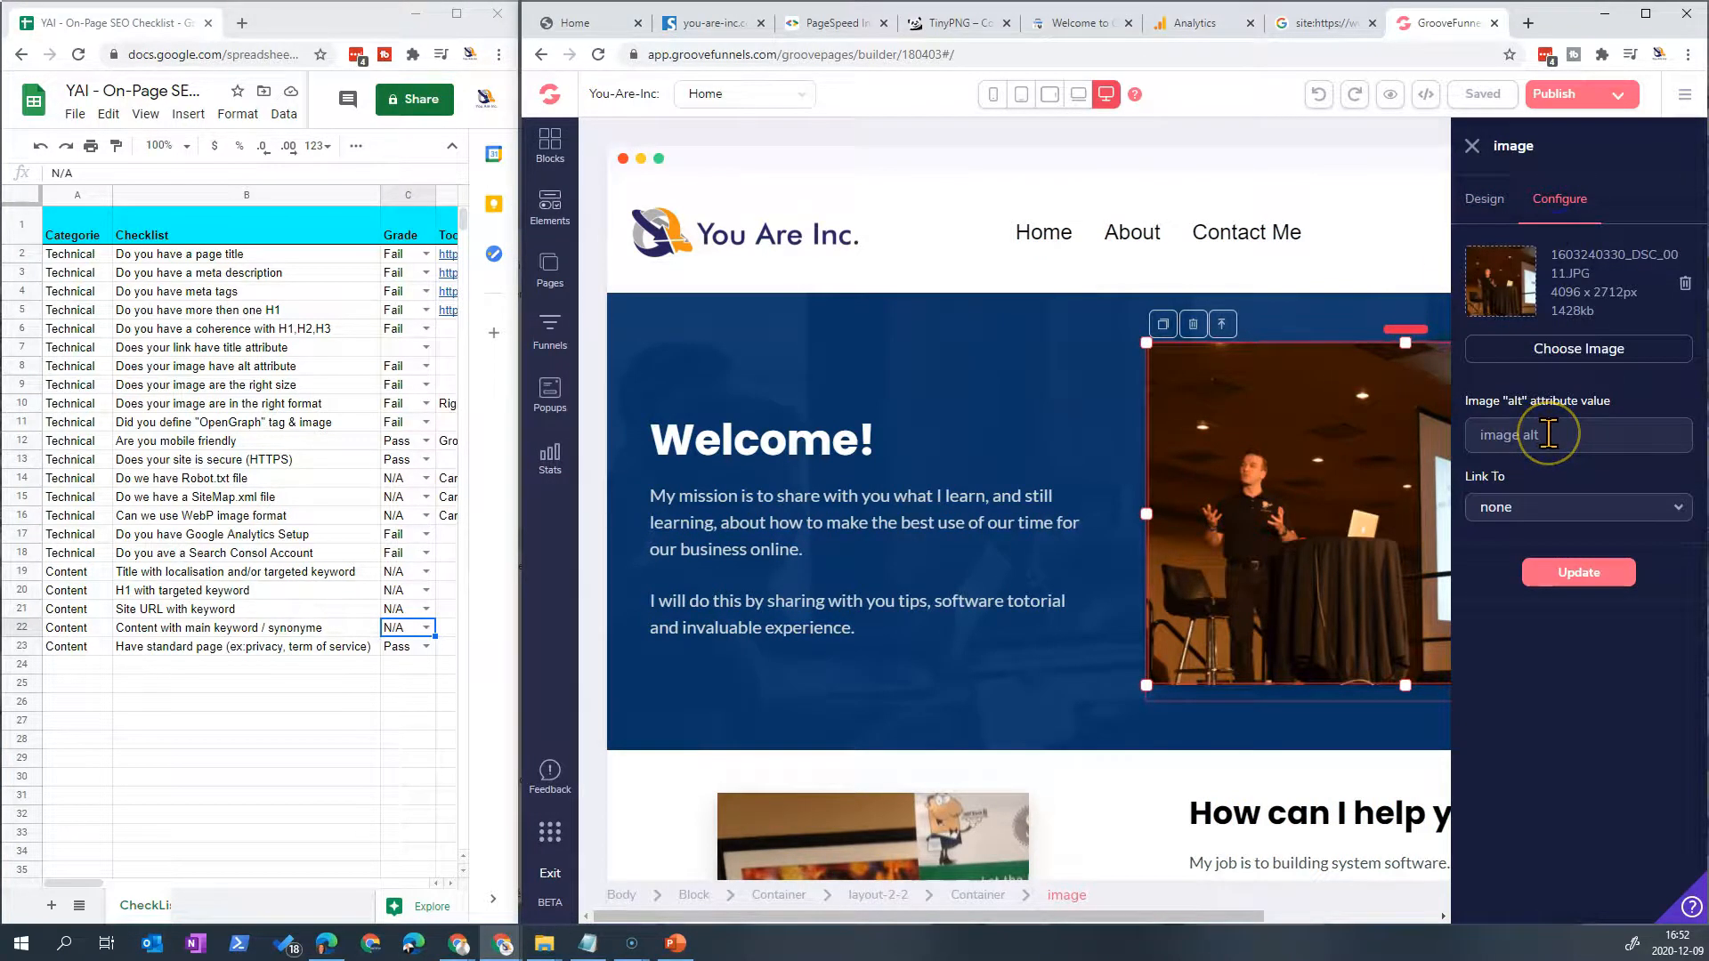
{"action": "left_click", "coordinate": [1472, 146]}
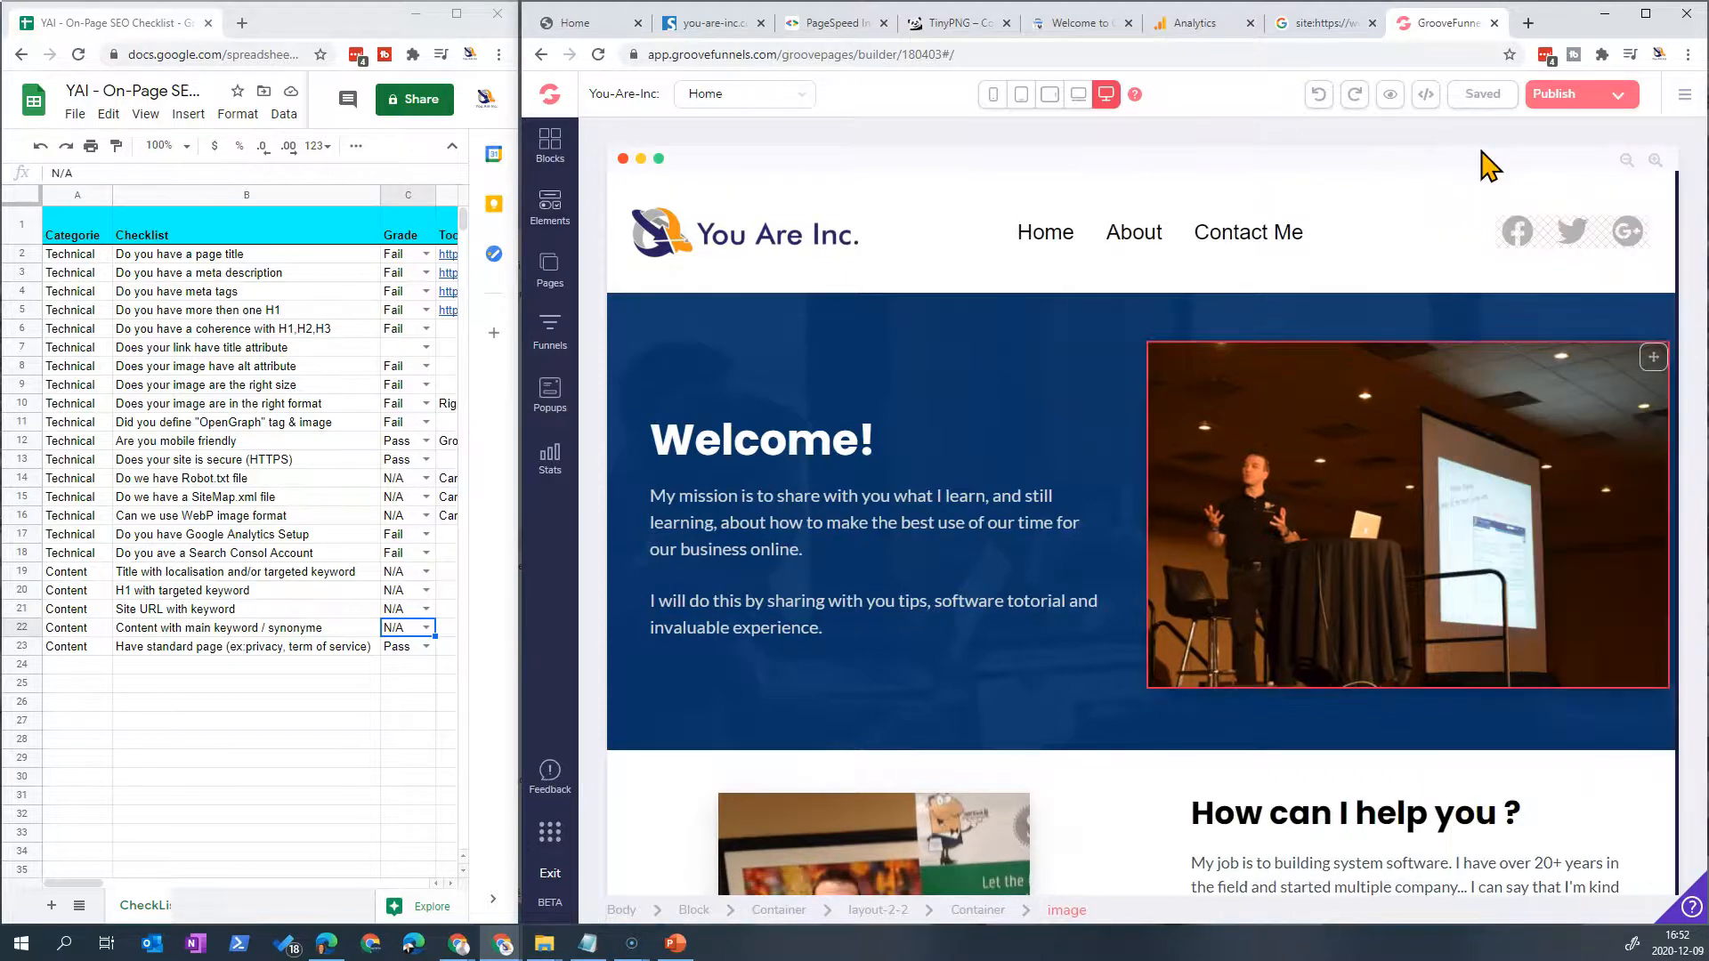
{"action": "left_click", "coordinate": [1460, 196]}
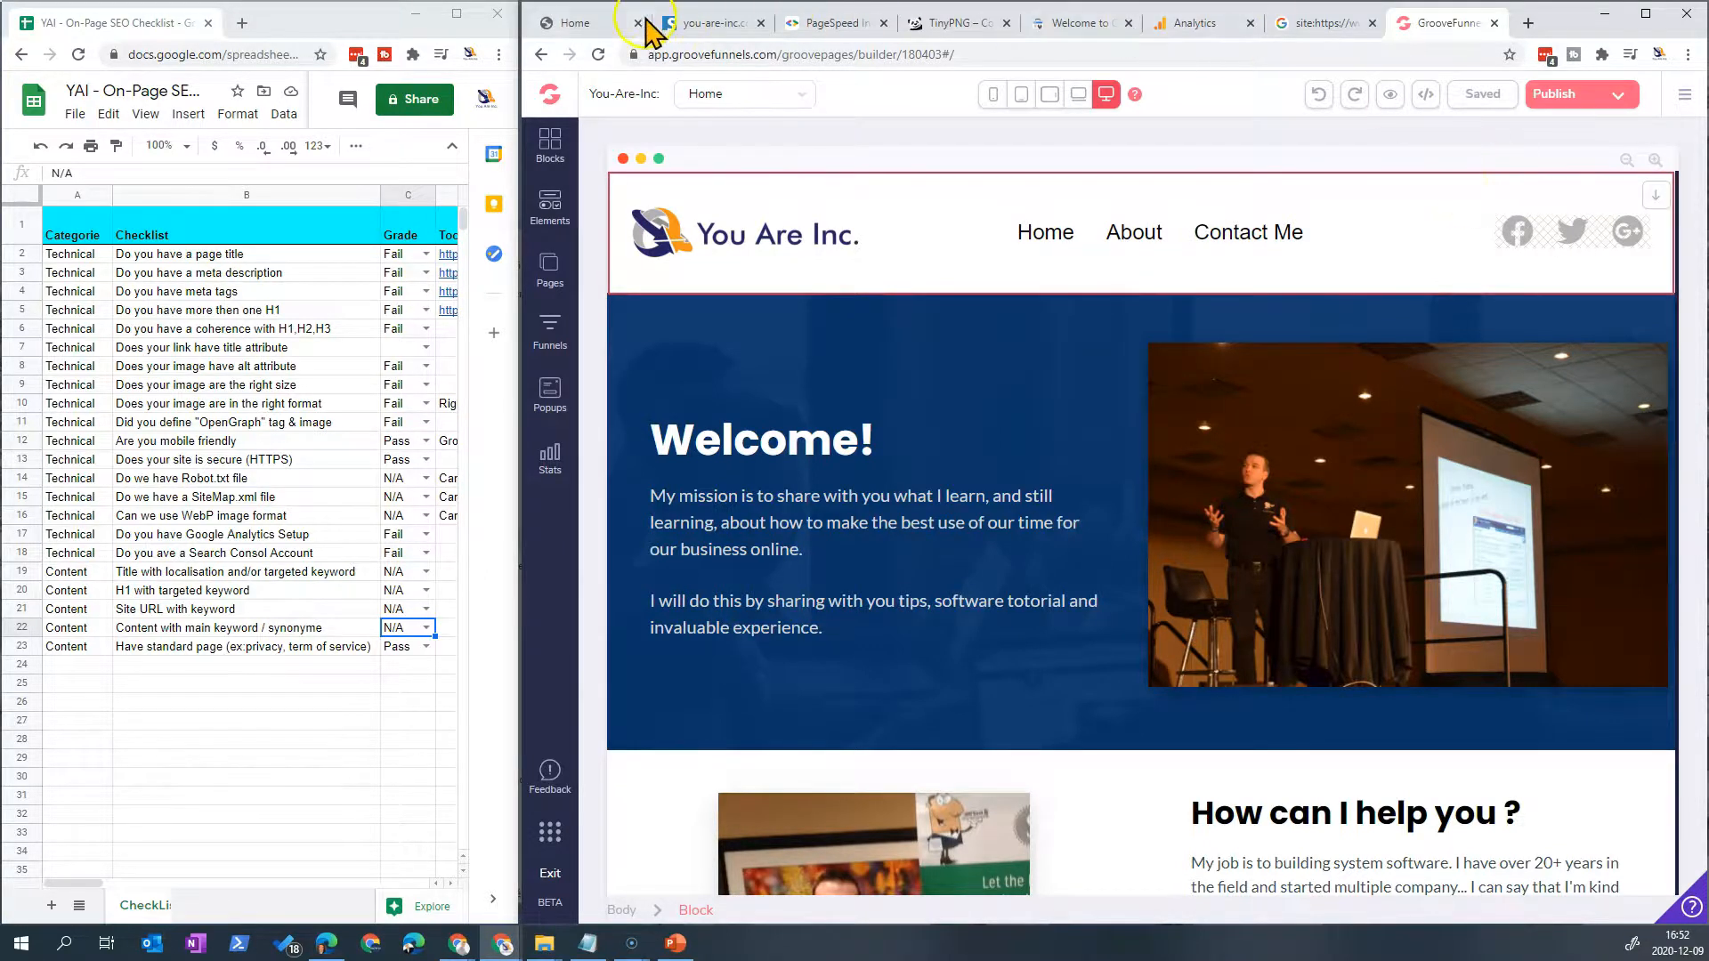
Step: Examine the rest of the Seobility report, from social networks and media list to page structure and links
{"action": "left_click", "coordinate": [690, 24]}
{"action": "scroll", "coordinate": [854, 507], "scroll_direction": "down", "scroll_amount": 1}
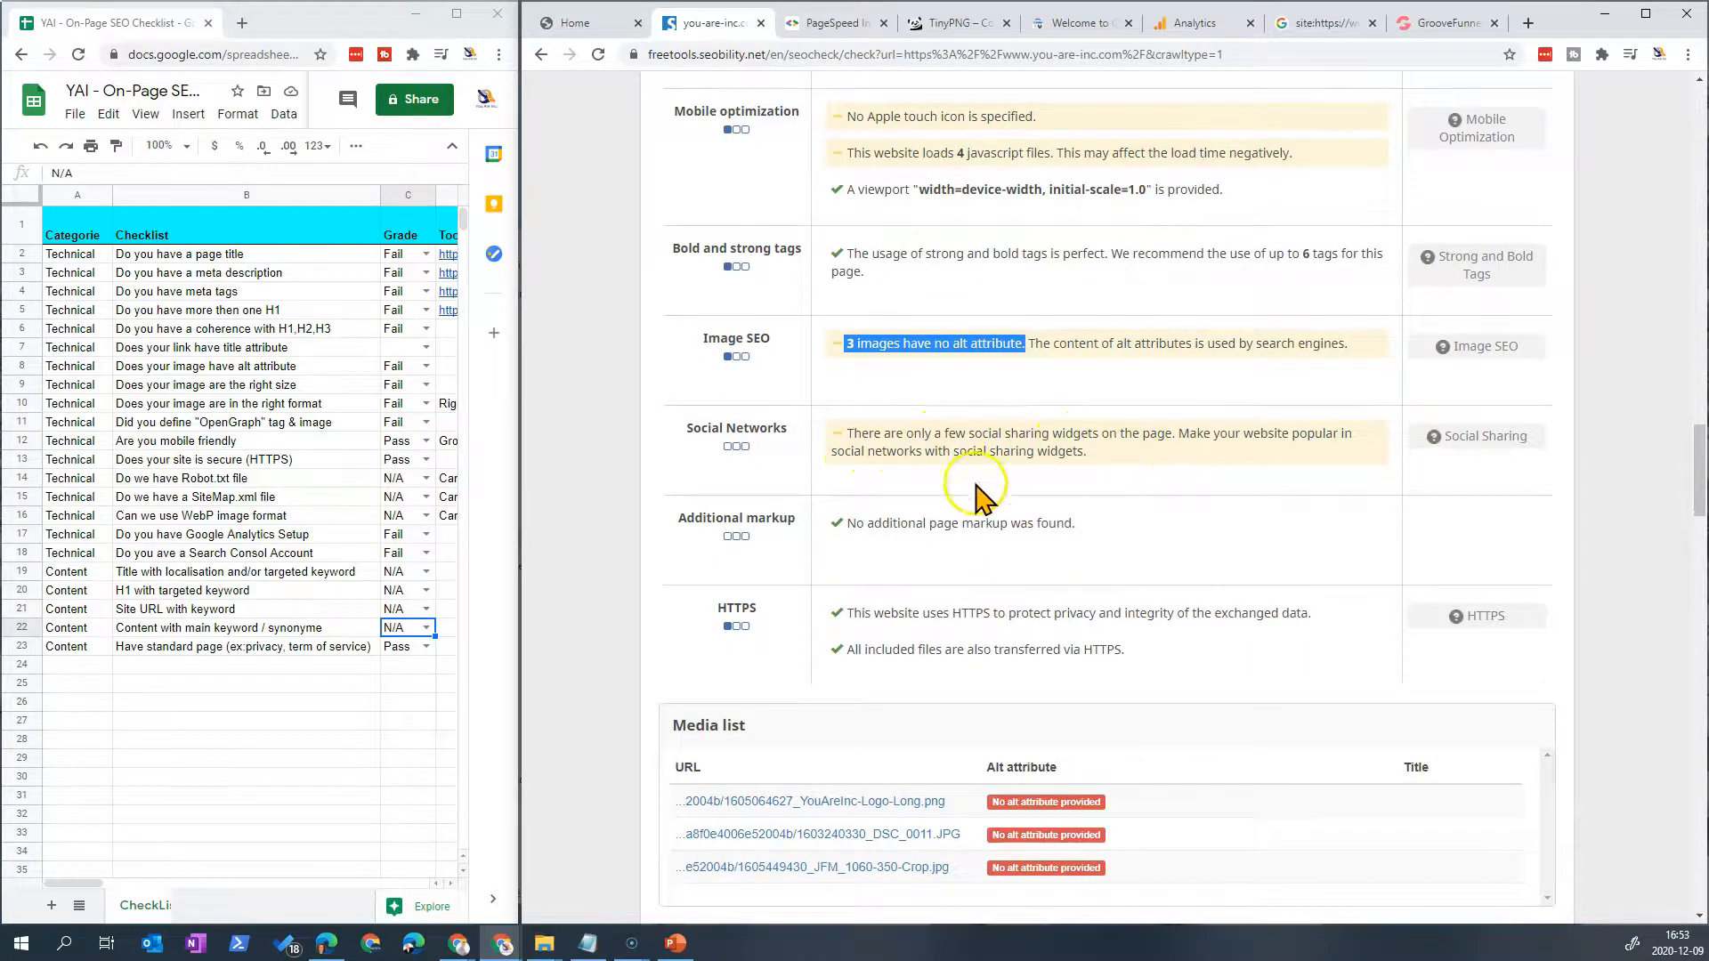
{"action": "scroll", "coordinate": [978, 498], "scroll_direction": "down", "scroll_amount": 2}
{"action": "scroll", "coordinate": [1005, 499], "scroll_direction": "down", "scroll_amount": 2}
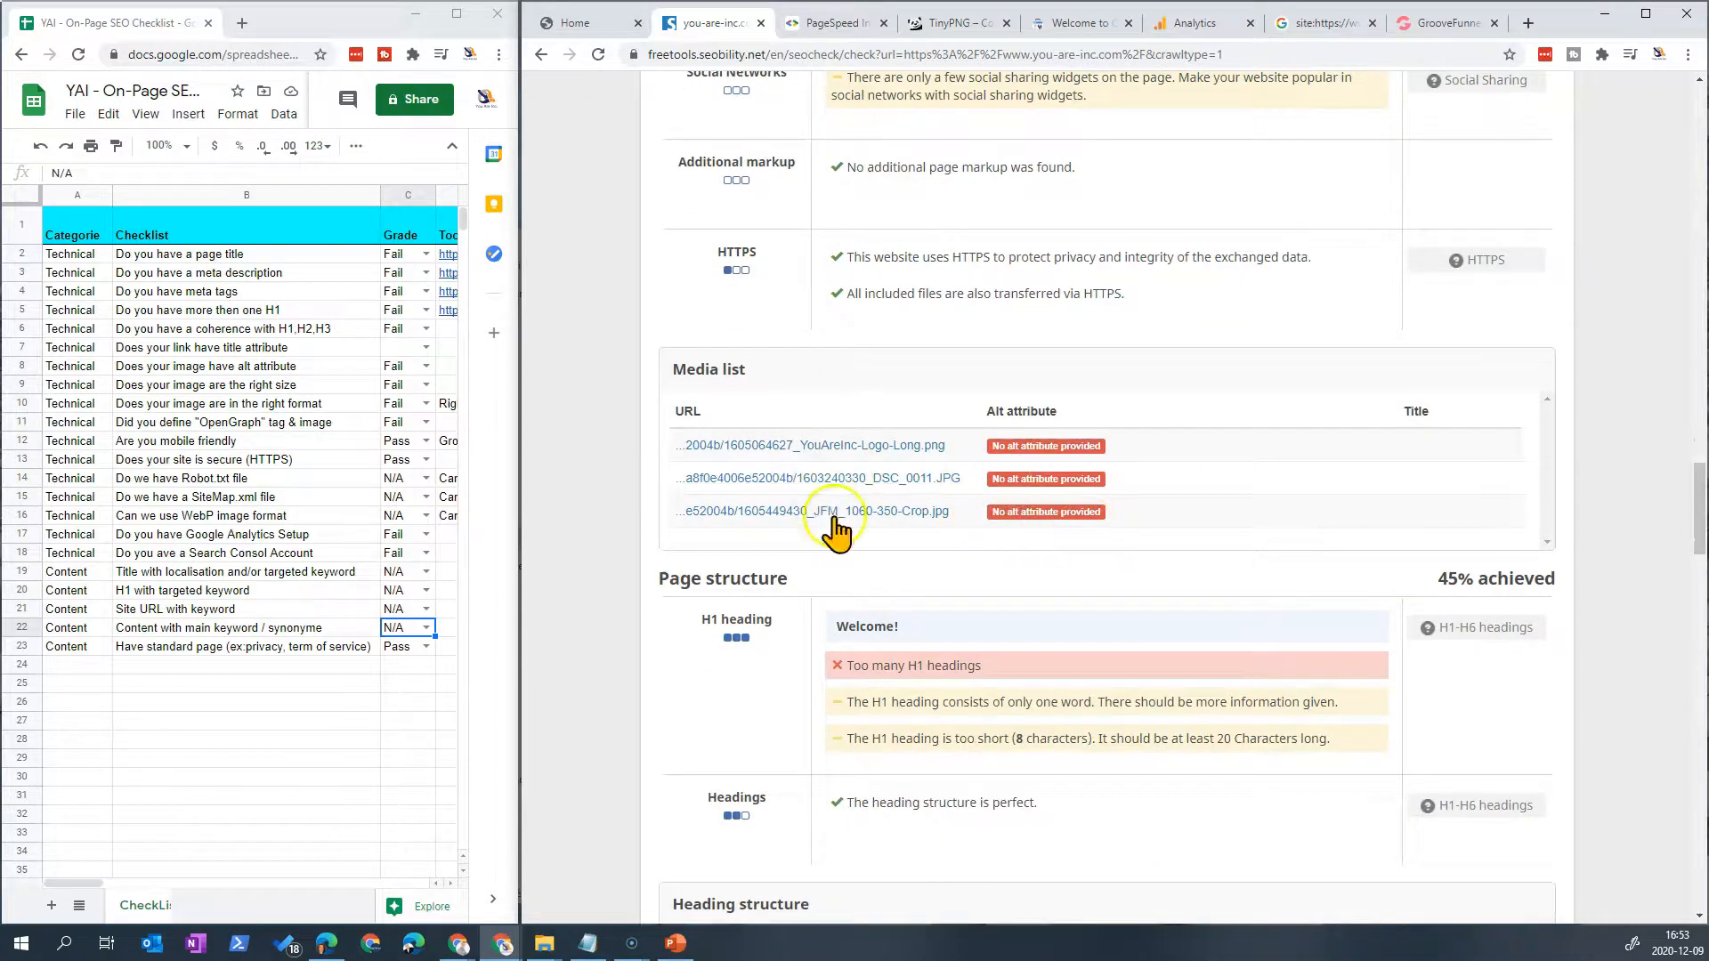
{"action": "scroll", "coordinate": [1010, 534], "scroll_direction": "down", "scroll_amount": 1}
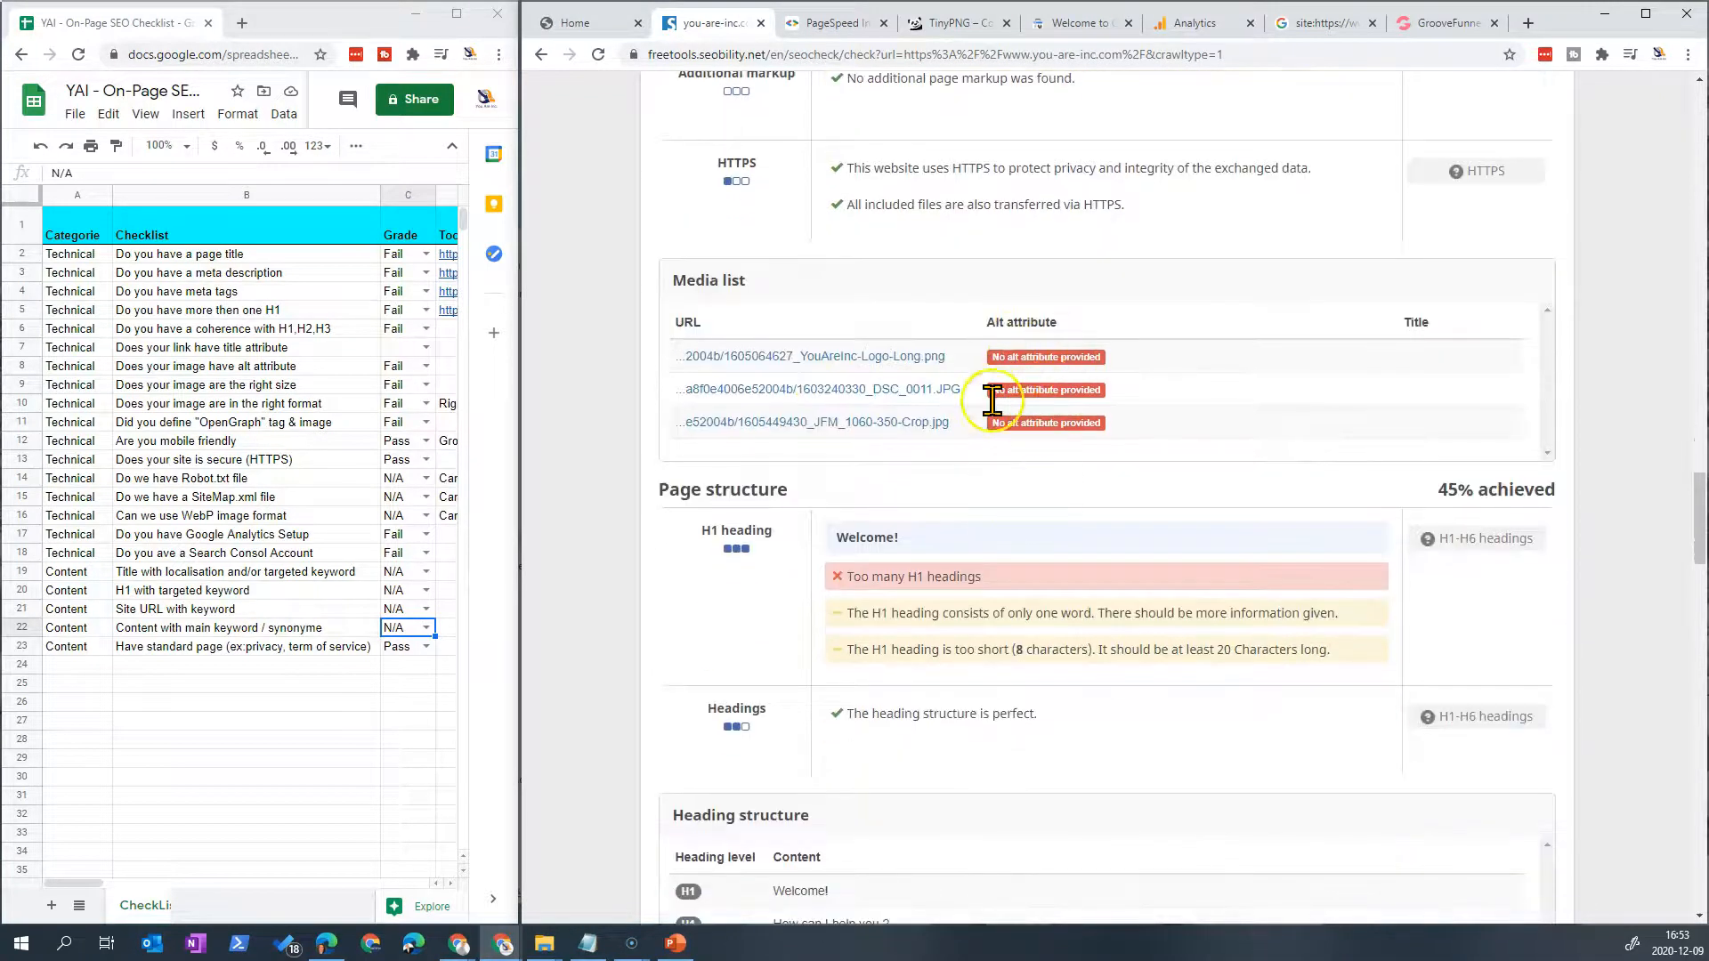
{"action": "scroll", "coordinate": [997, 570], "scroll_direction": "down", "scroll_amount": 2}
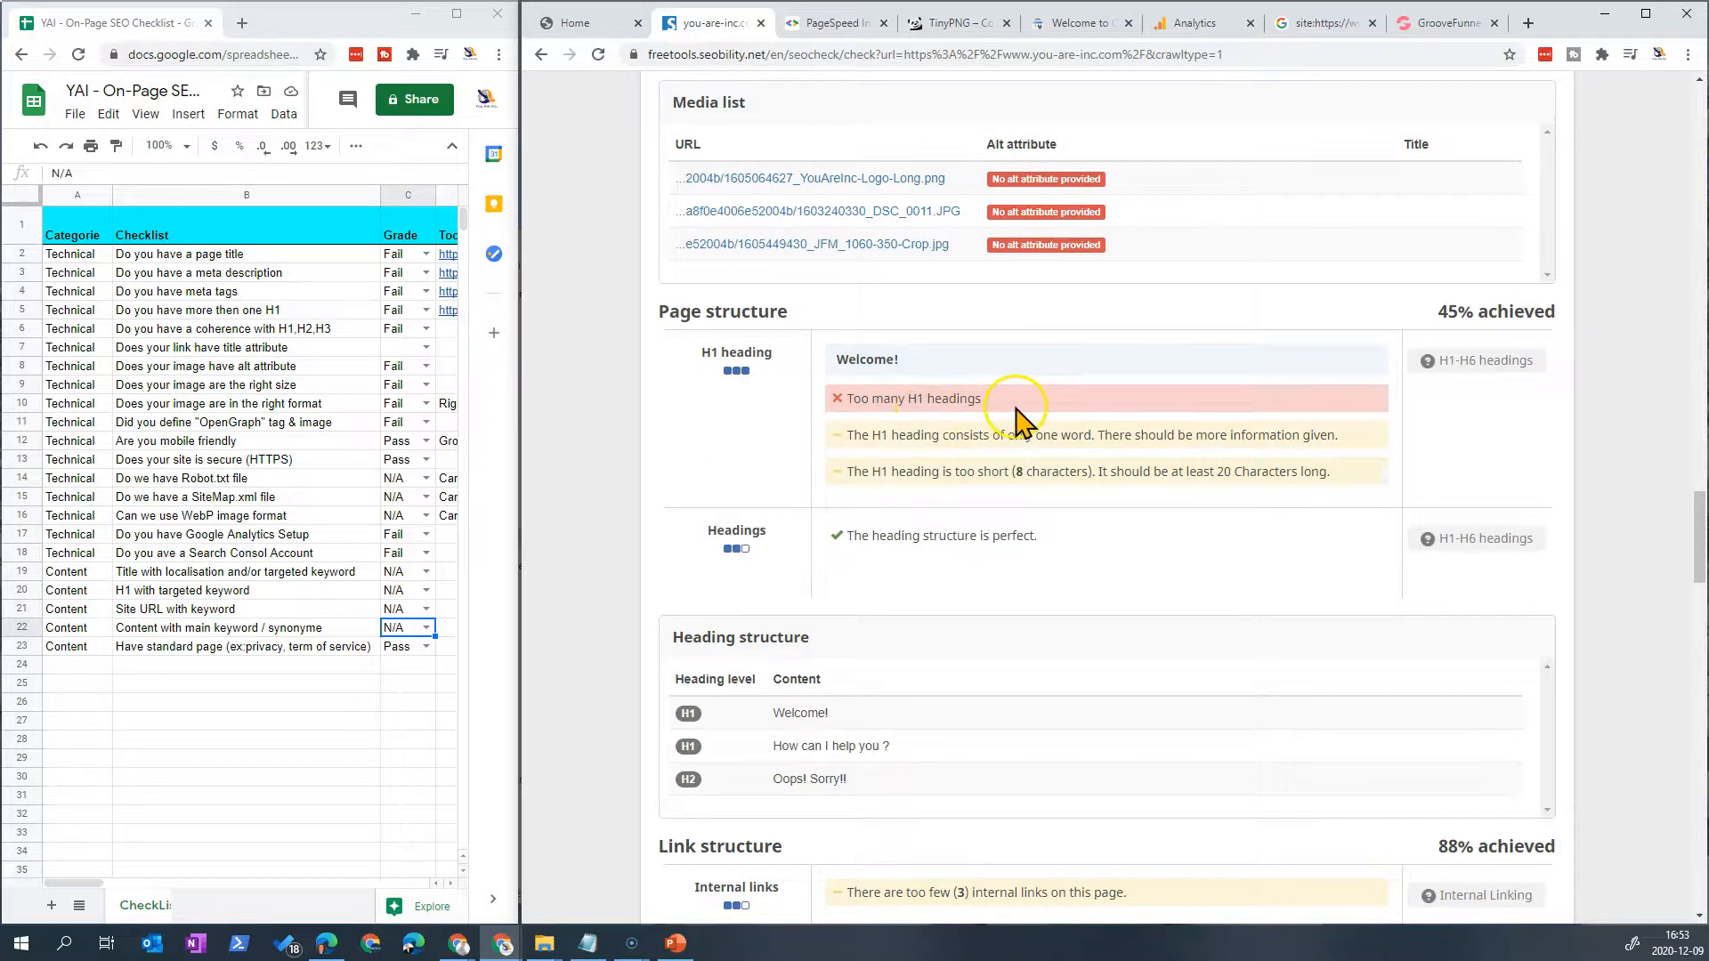
{"action": "scroll", "coordinate": [988, 516], "scroll_direction": "down", "scroll_amount": 3}
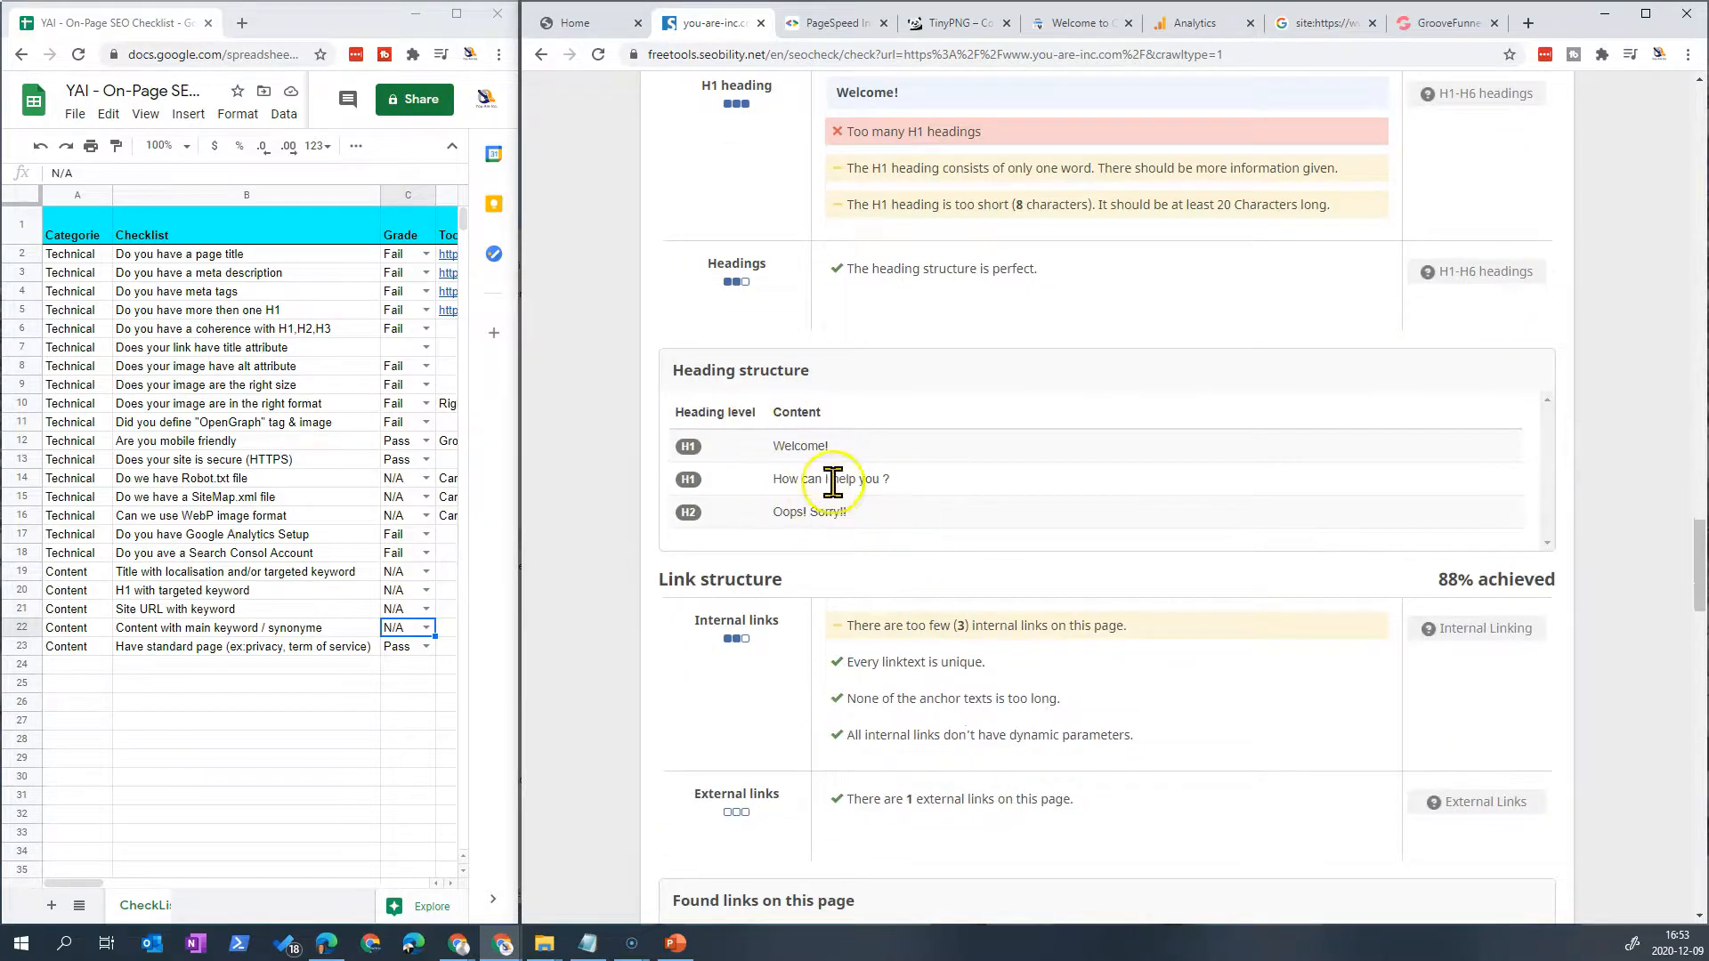
Step: Examine the Seobility report from heading and link structure through server configuration and external factors to the robots.txt and keyword sections
{"action": "left_click_drag", "start_coordinate": [865, 515], "coordinate": [765, 515]}
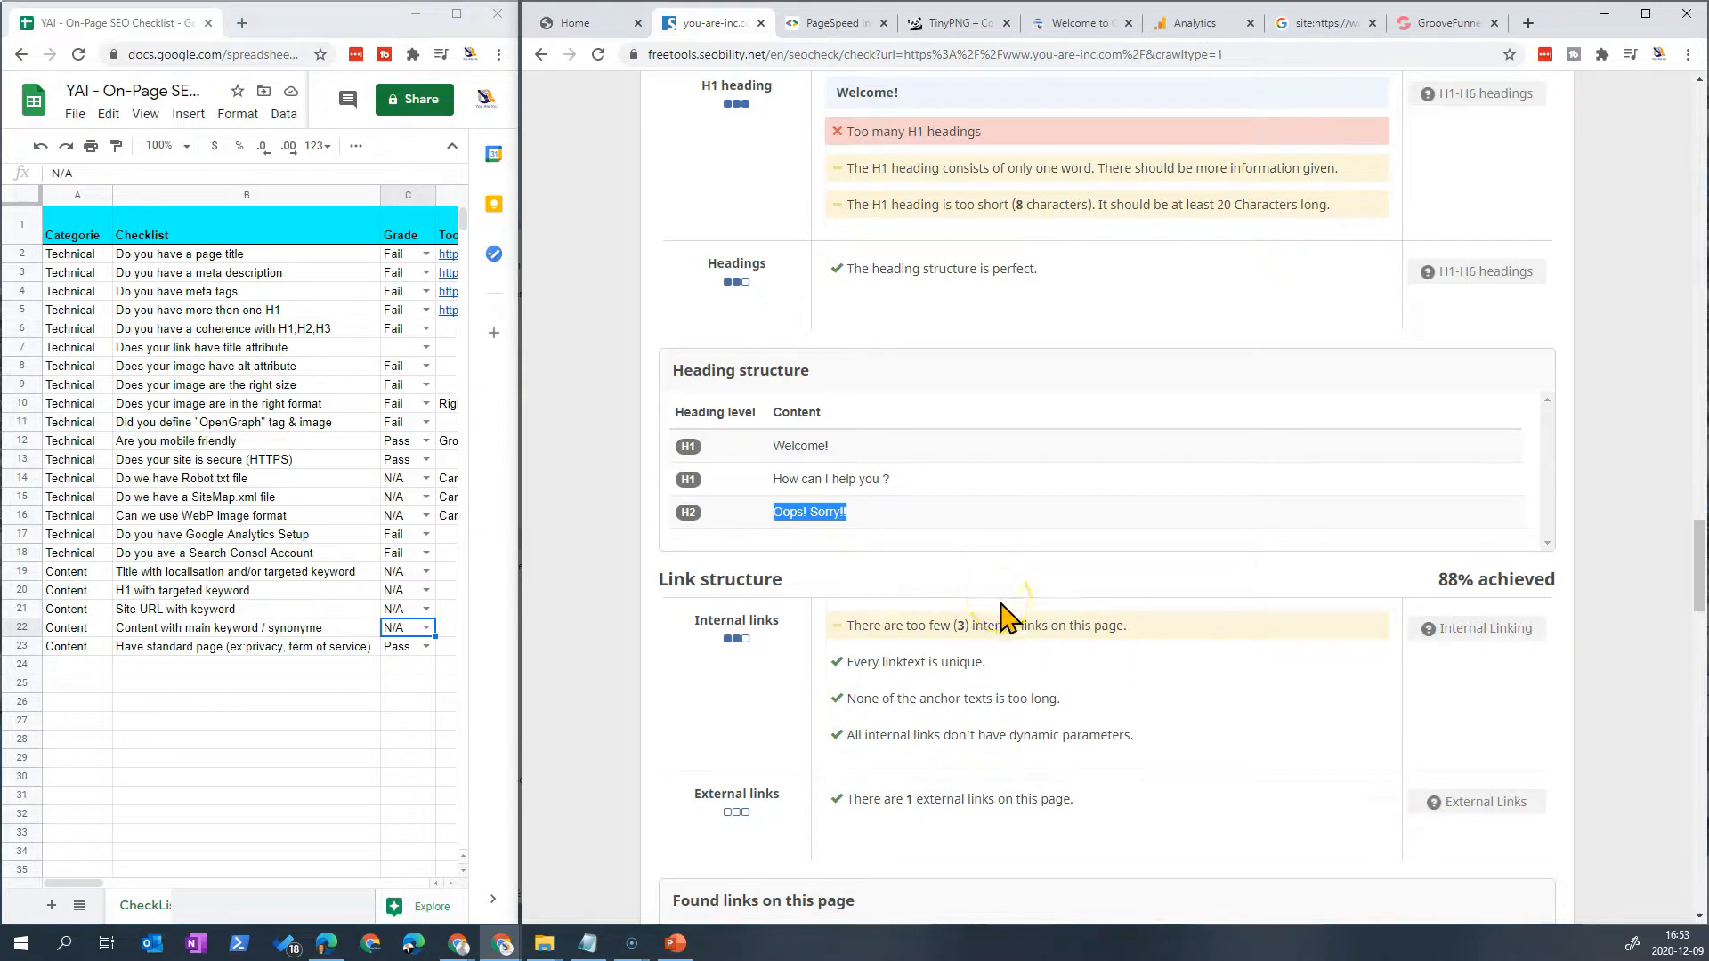
{"action": "scroll", "coordinate": [997, 525], "scroll_direction": "down", "scroll_amount": 4}
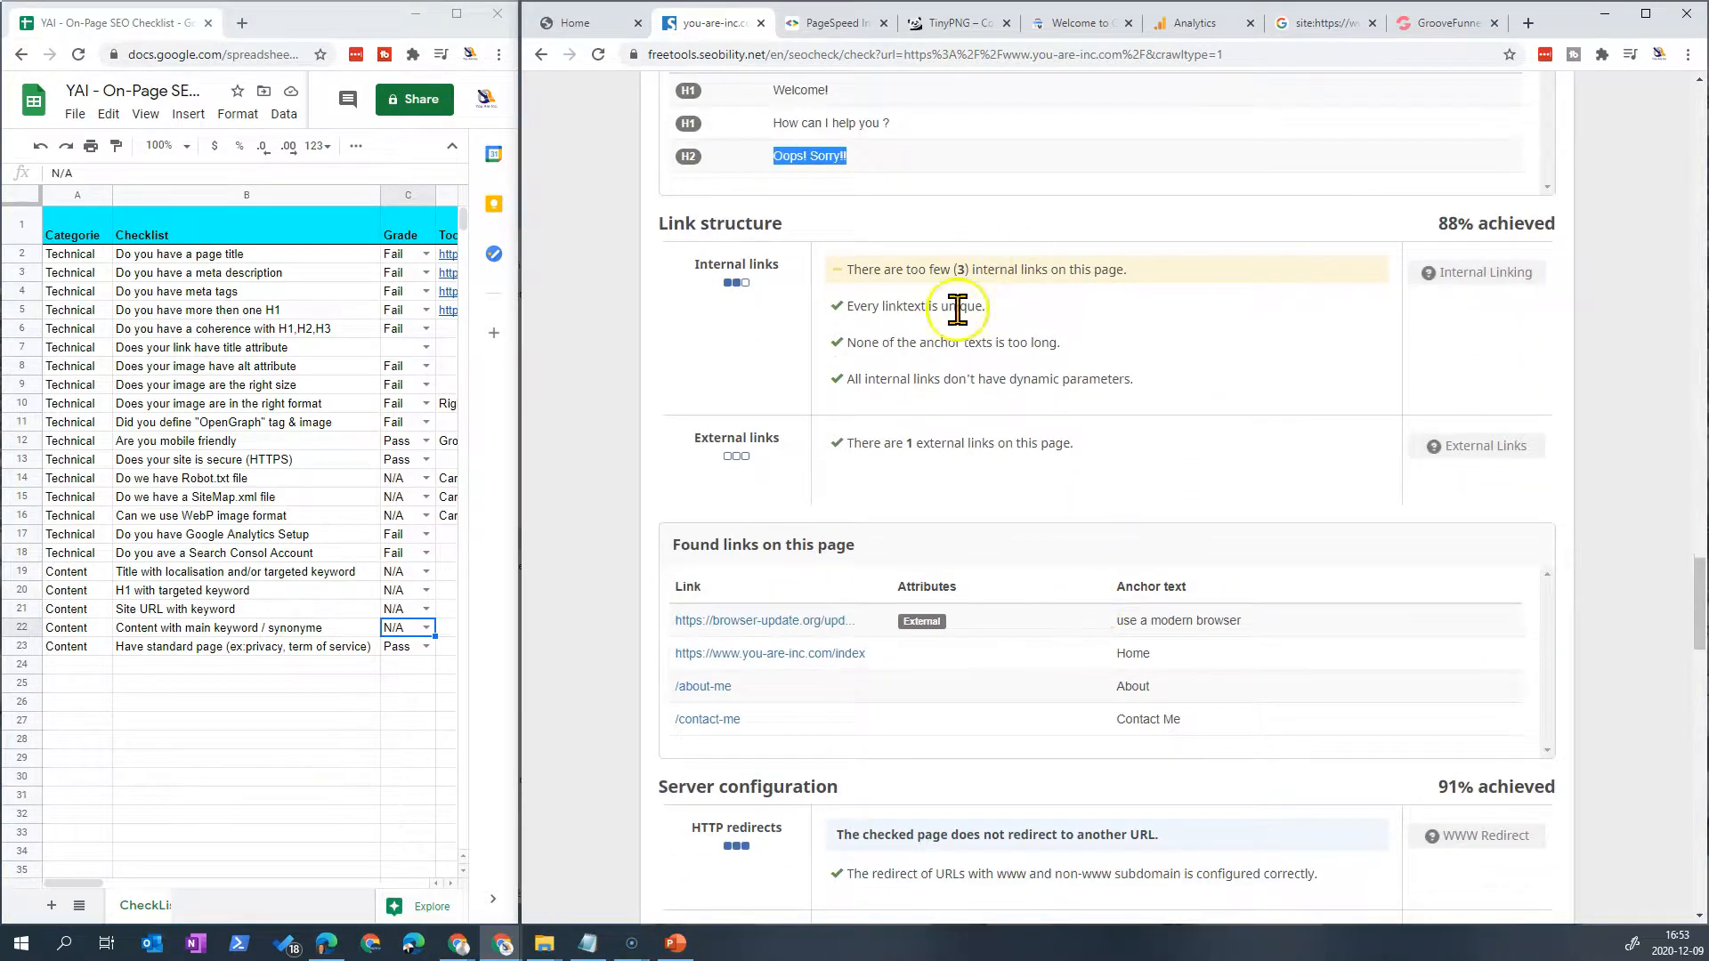
{"action": "scroll", "coordinate": [997, 445], "scroll_direction": "down", "scroll_amount": 2}
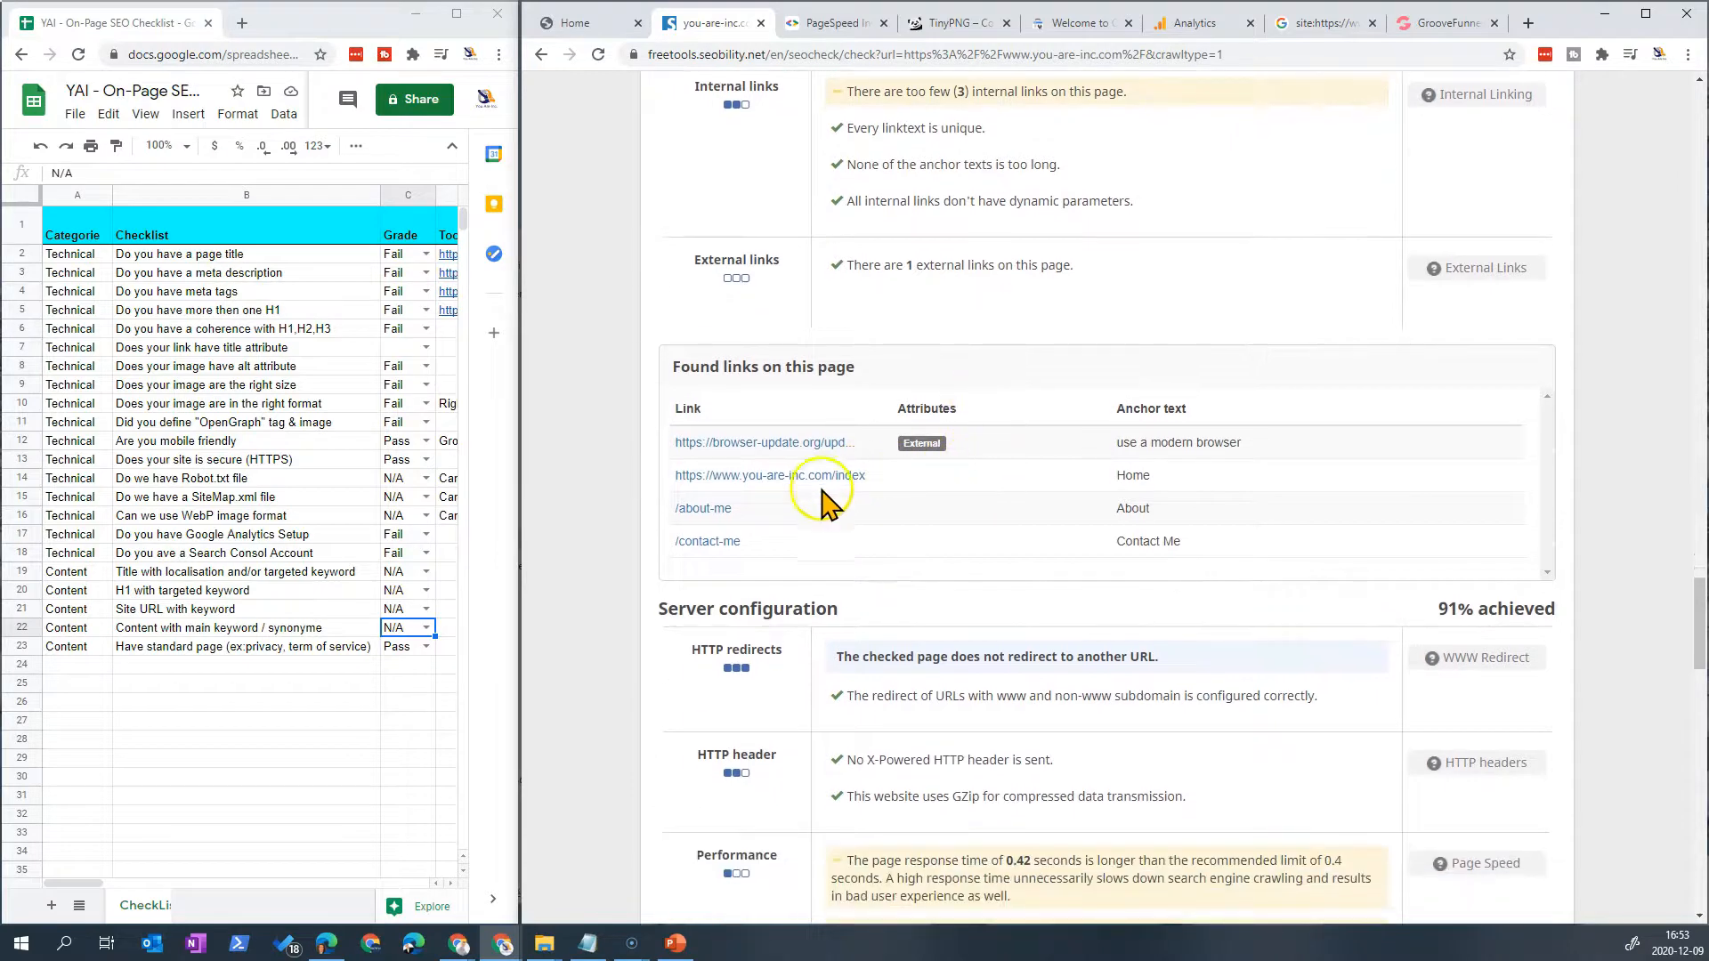
{"action": "scroll", "coordinate": [1095, 551], "scroll_direction": "down", "scroll_amount": 3}
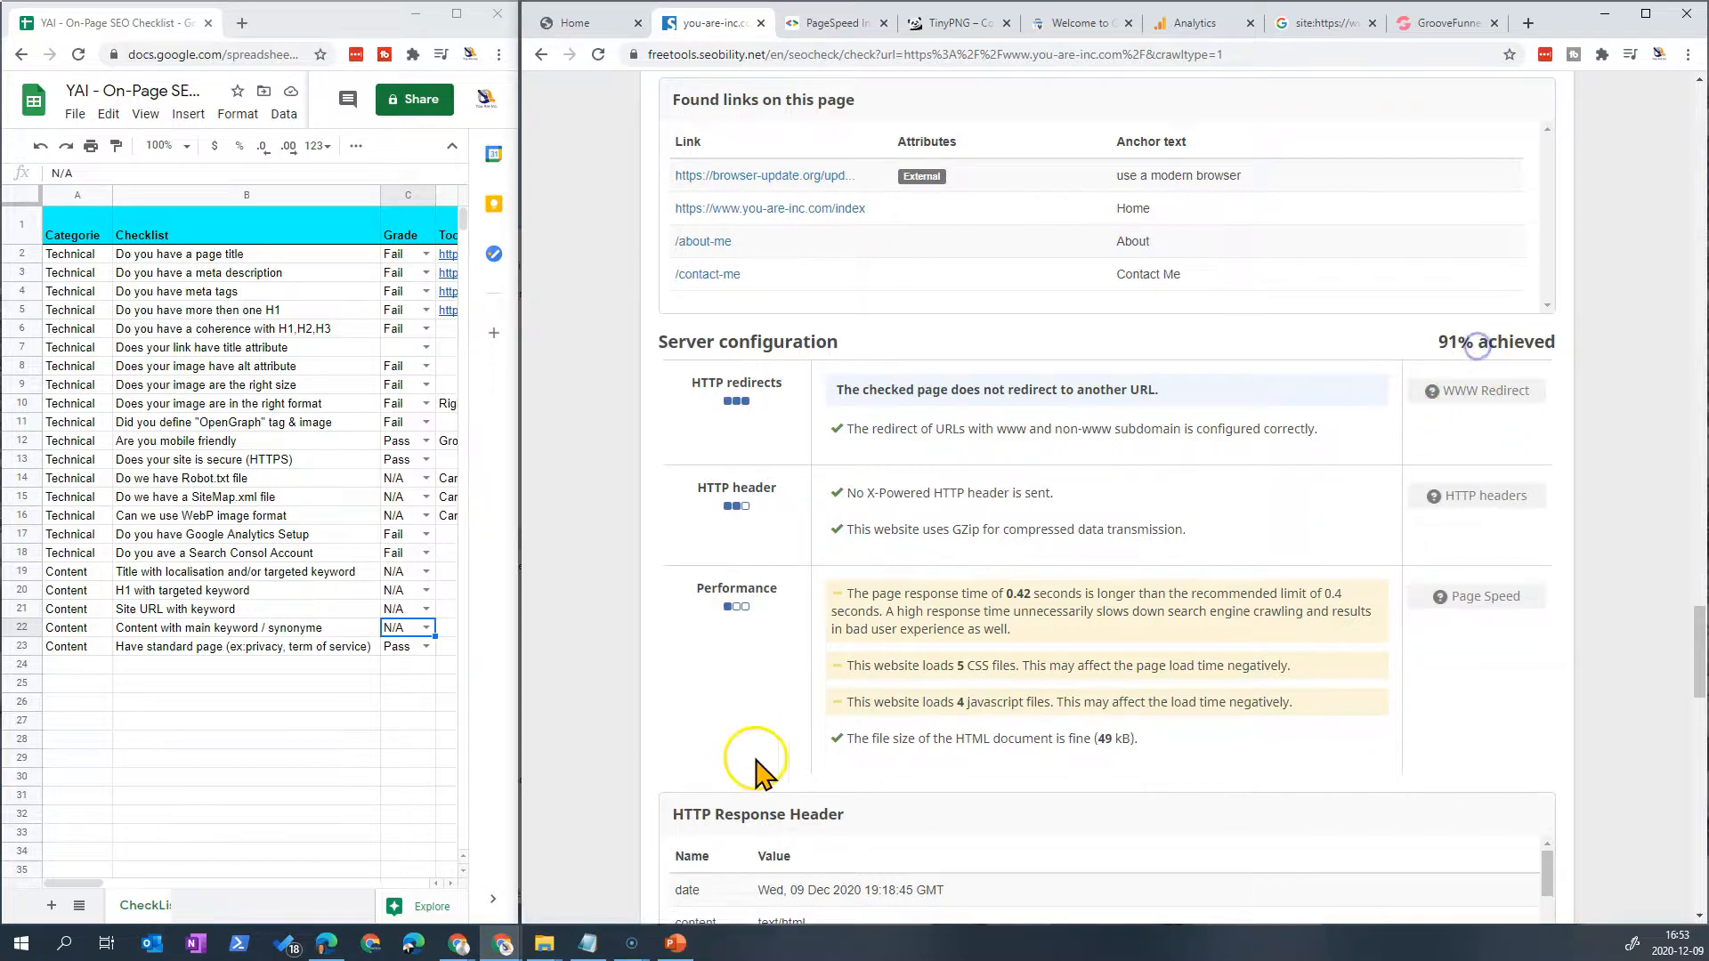
{"action": "scroll", "coordinate": [783, 729], "scroll_direction": "down", "scroll_amount": 4}
{"action": "scroll", "coordinate": [907, 668], "scroll_direction": "down", "scroll_amount": 5}
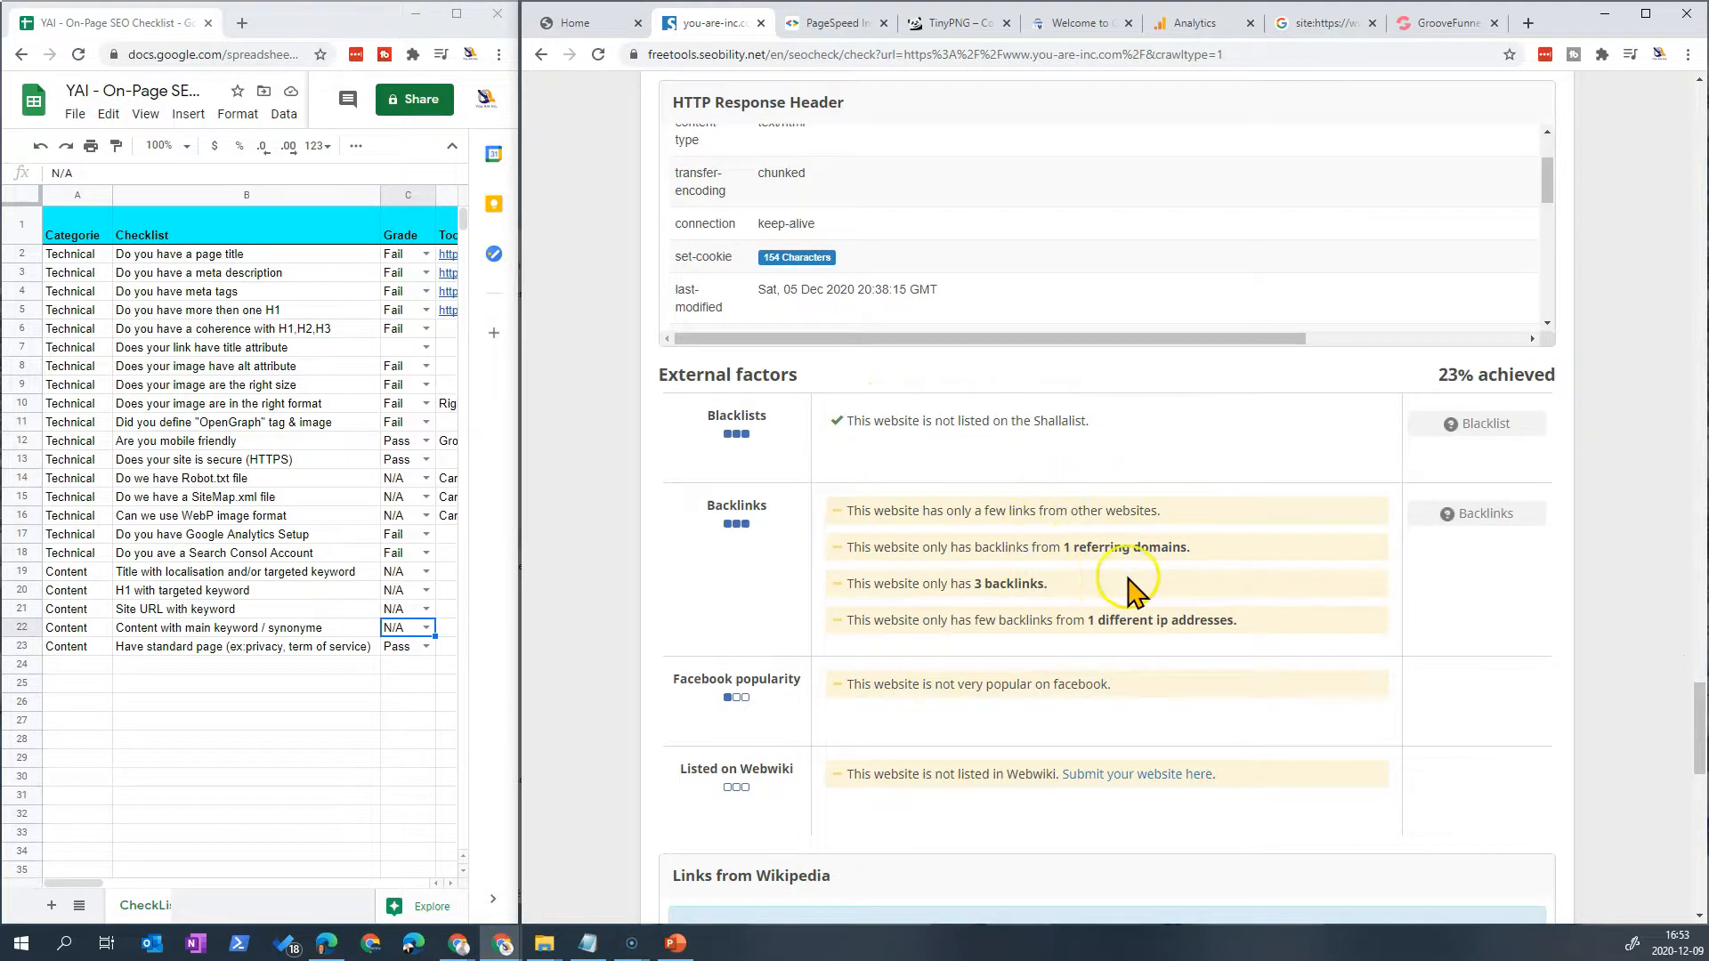
{"action": "scroll", "coordinate": [1149, 583], "scroll_direction": "down", "scroll_amount": 3}
{"action": "scroll", "coordinate": [1032, 583], "scroll_direction": "down", "scroll_amount": 4}
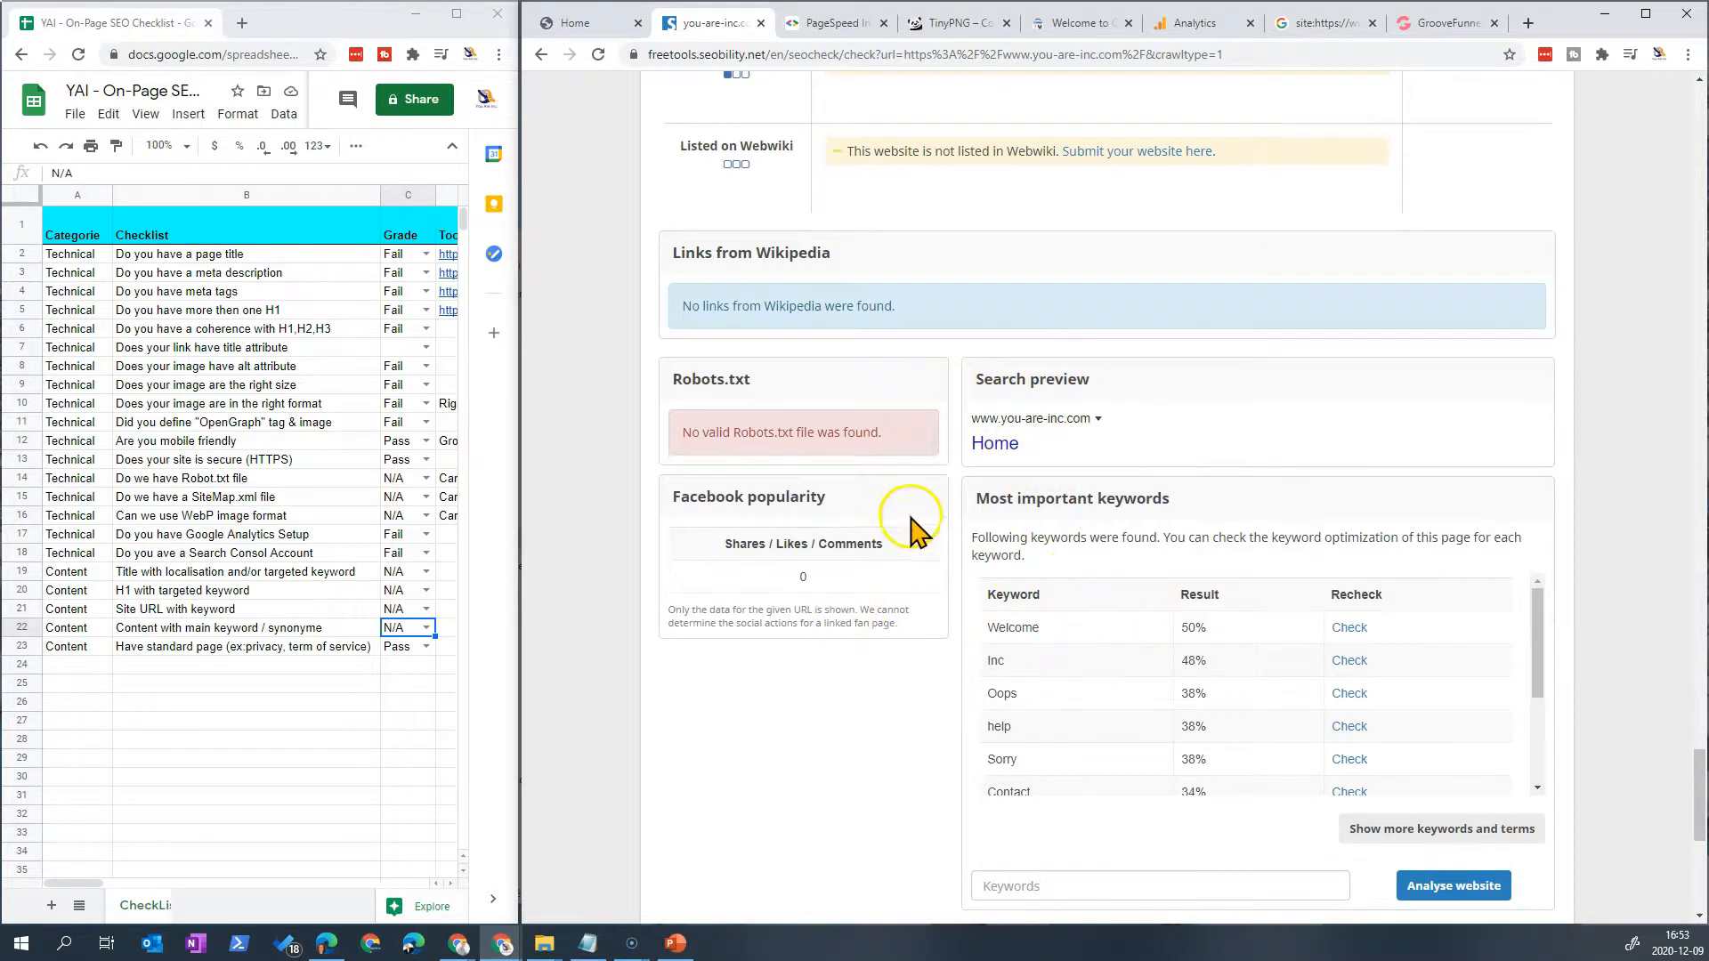
{"action": "scroll", "coordinate": [917, 525], "scroll_direction": "down", "scroll_amount": 6}
Step: Return to the start of the Seobility report to review the SEO score overview and improvement task list
{"action": "scroll", "coordinate": [916, 534], "scroll_direction": "up", "scroll_amount": 20}
{"action": "scroll", "coordinate": [916, 534], "scroll_direction": "up", "scroll_amount": 20}
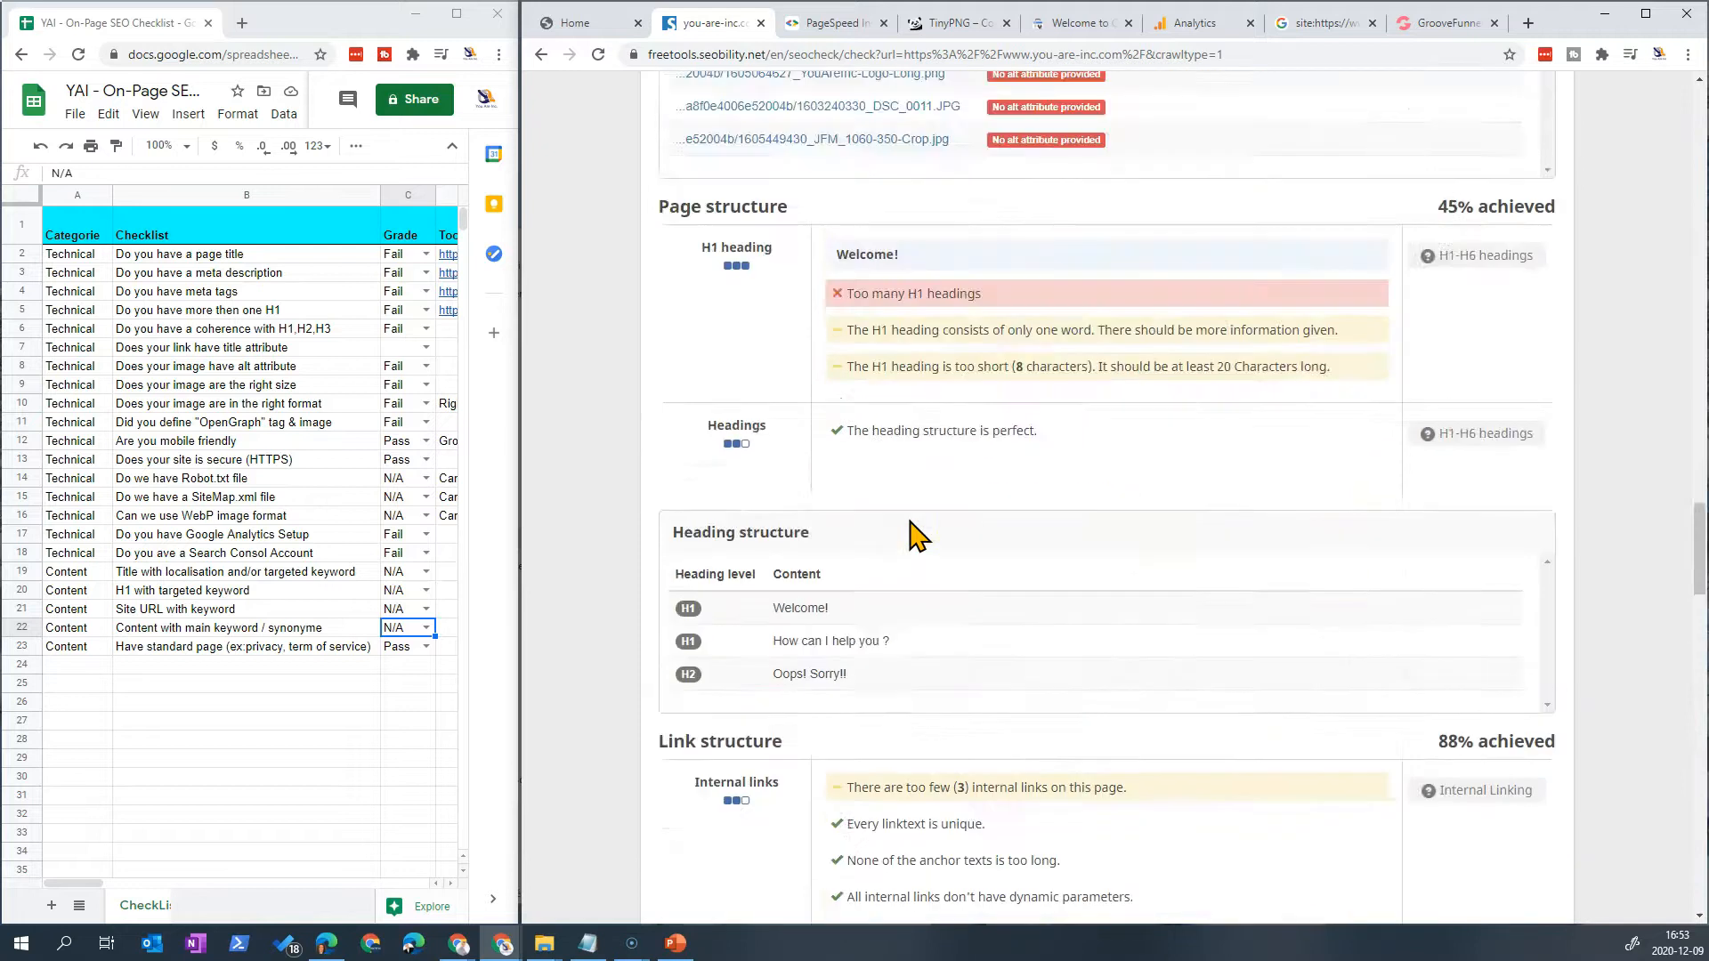
{"action": "scroll", "coordinate": [908, 519], "scroll_direction": "up", "scroll_amount": 20}
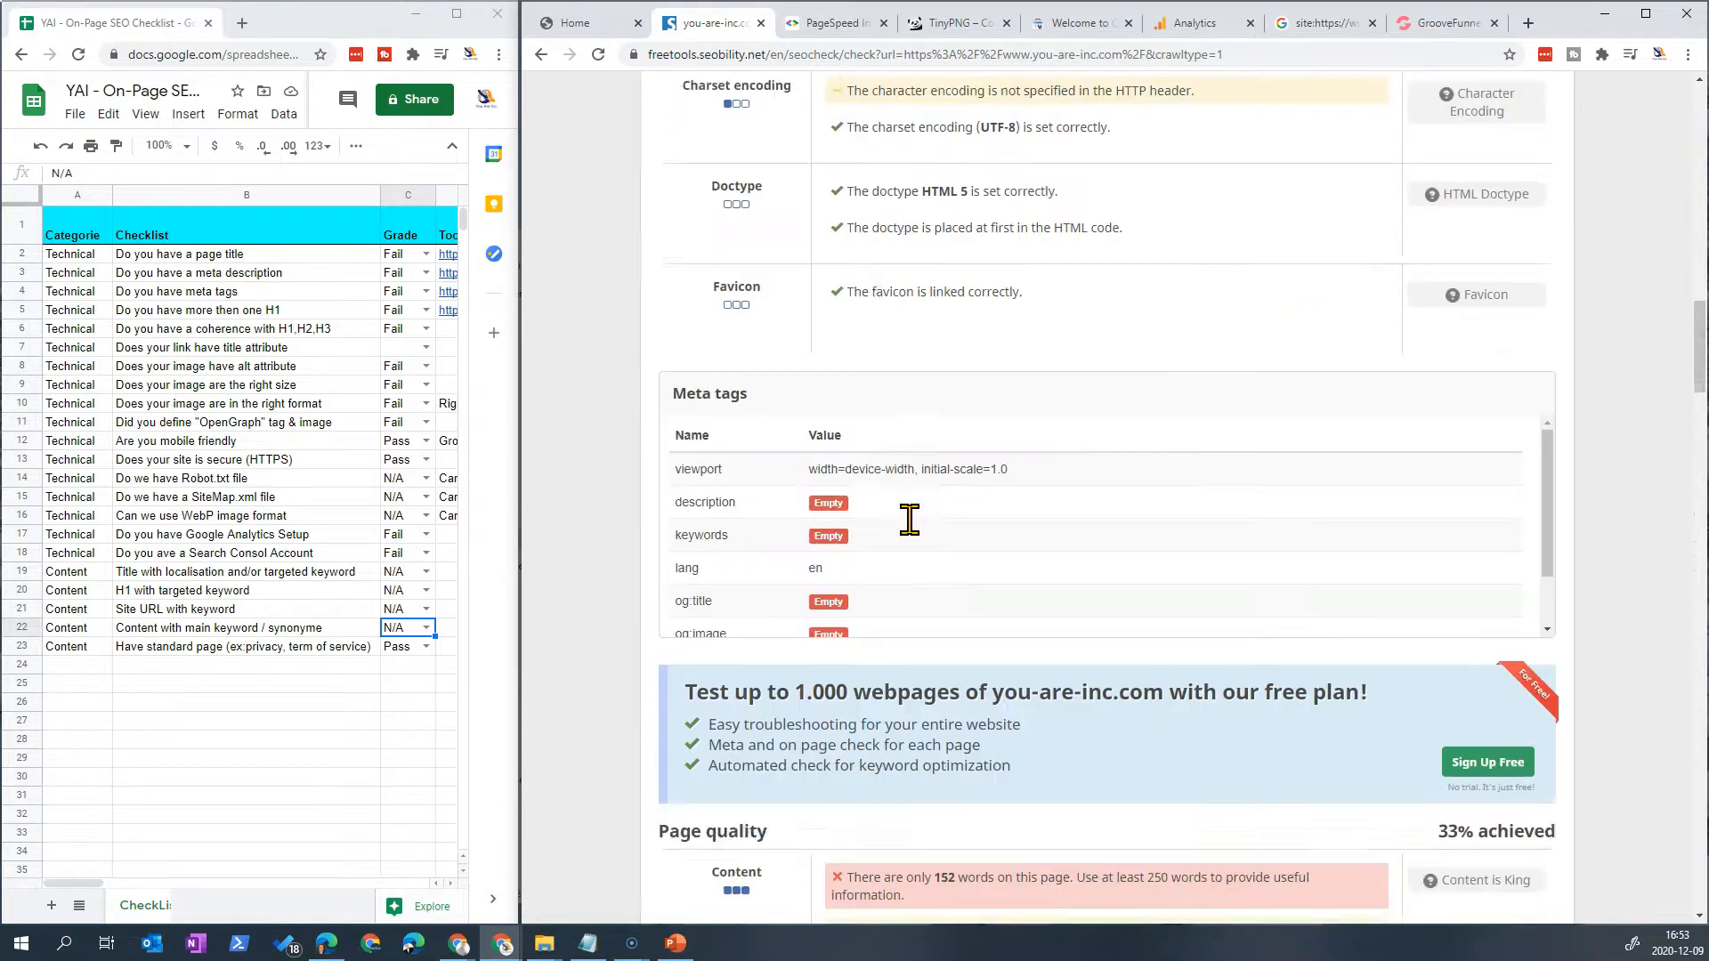
{"action": "scroll", "coordinate": [909, 520], "scroll_direction": "up", "scroll_amount": 7}
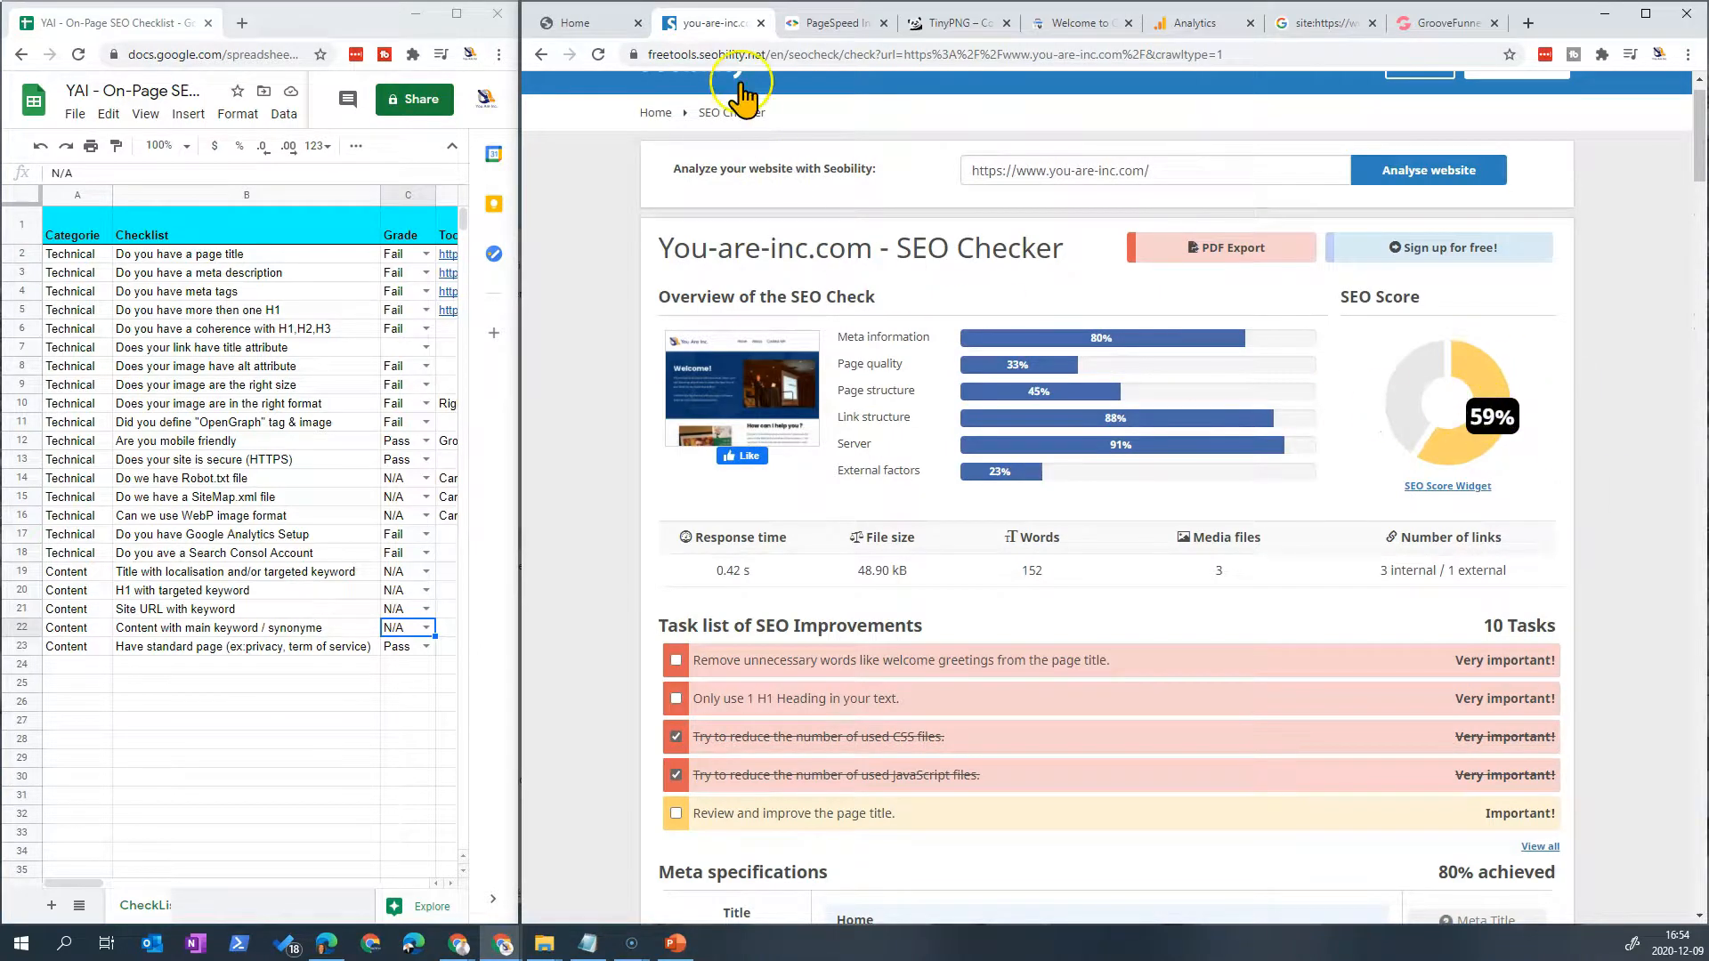
Step: Revisit the PageSpeed Insights desktop results, followed by the TinyPNG, Google Search Console and Google Analytics pages
{"action": "left_click", "coordinate": [838, 23]}
{"action": "left_click", "coordinate": [674, 234]}
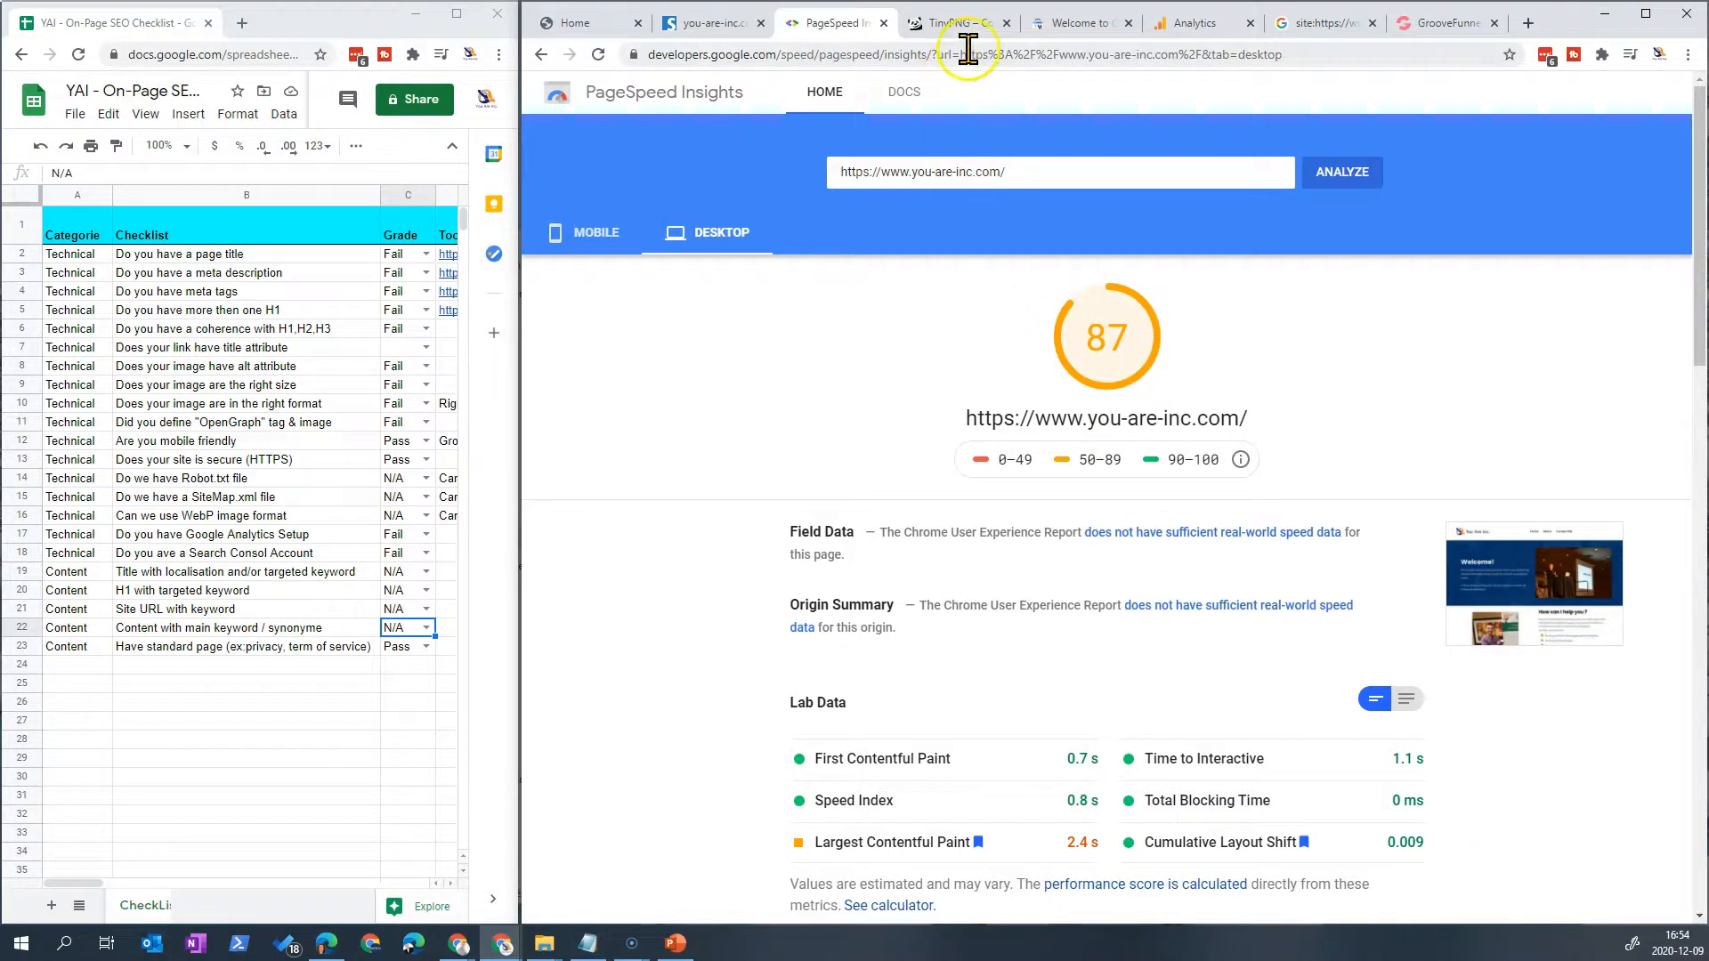
{"action": "left_click", "coordinate": [963, 27]}
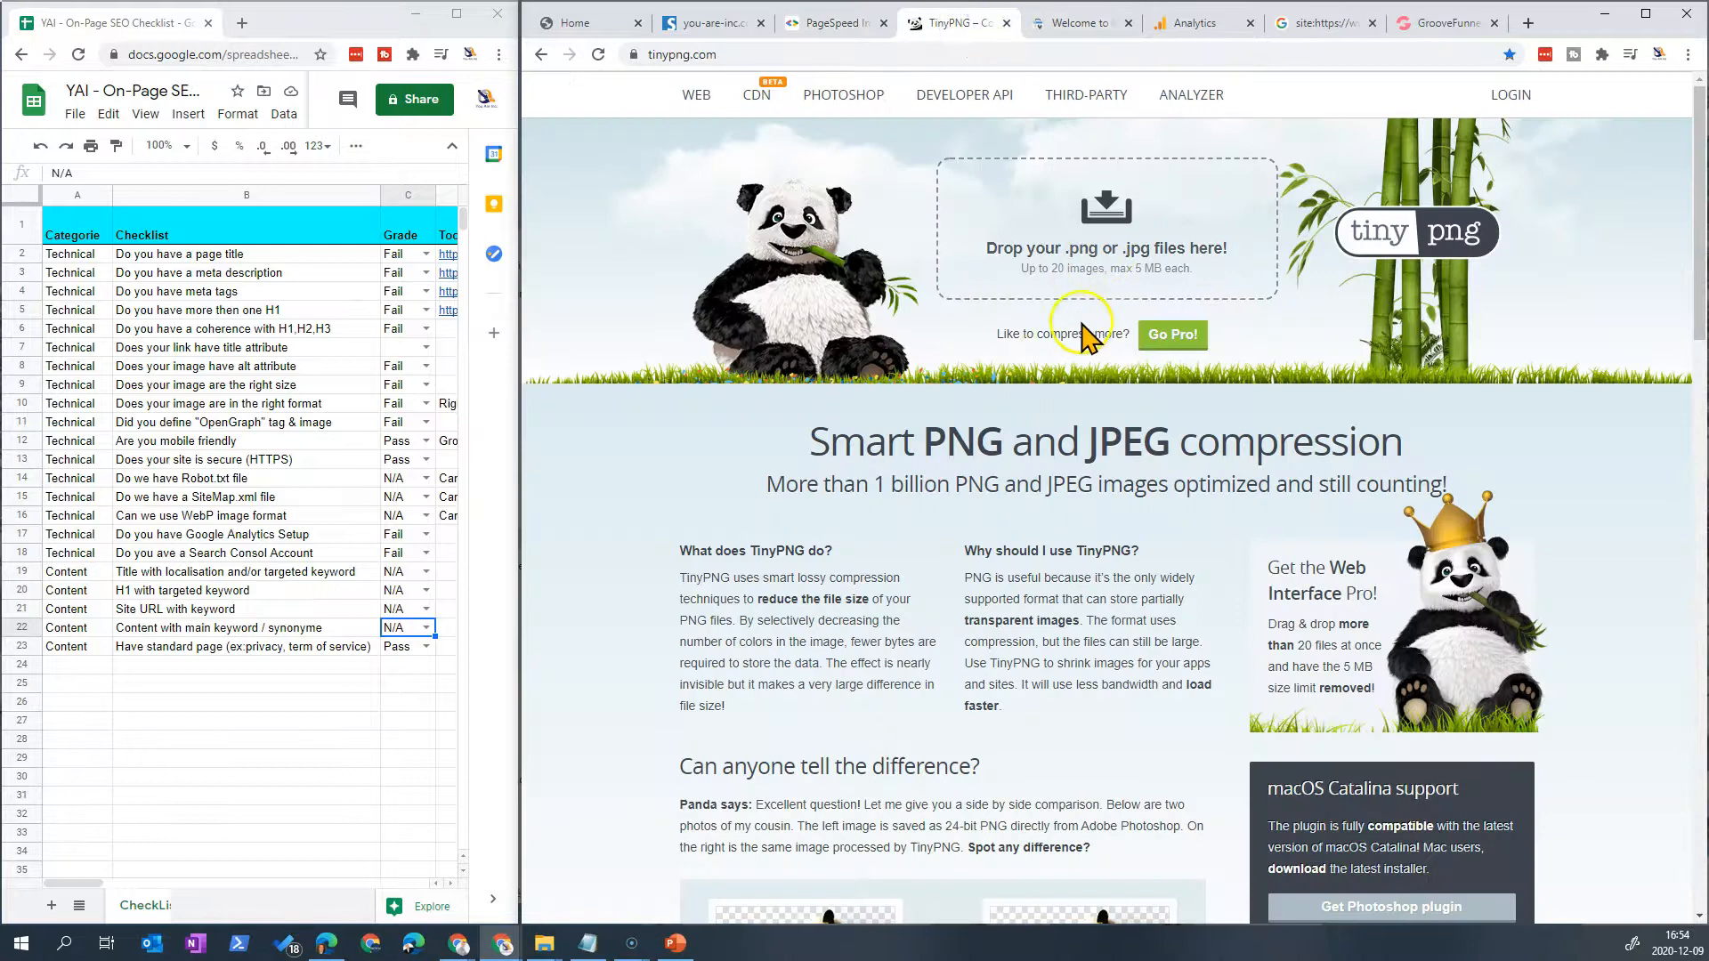
{"action": "left_click", "coordinate": [1058, 34]}
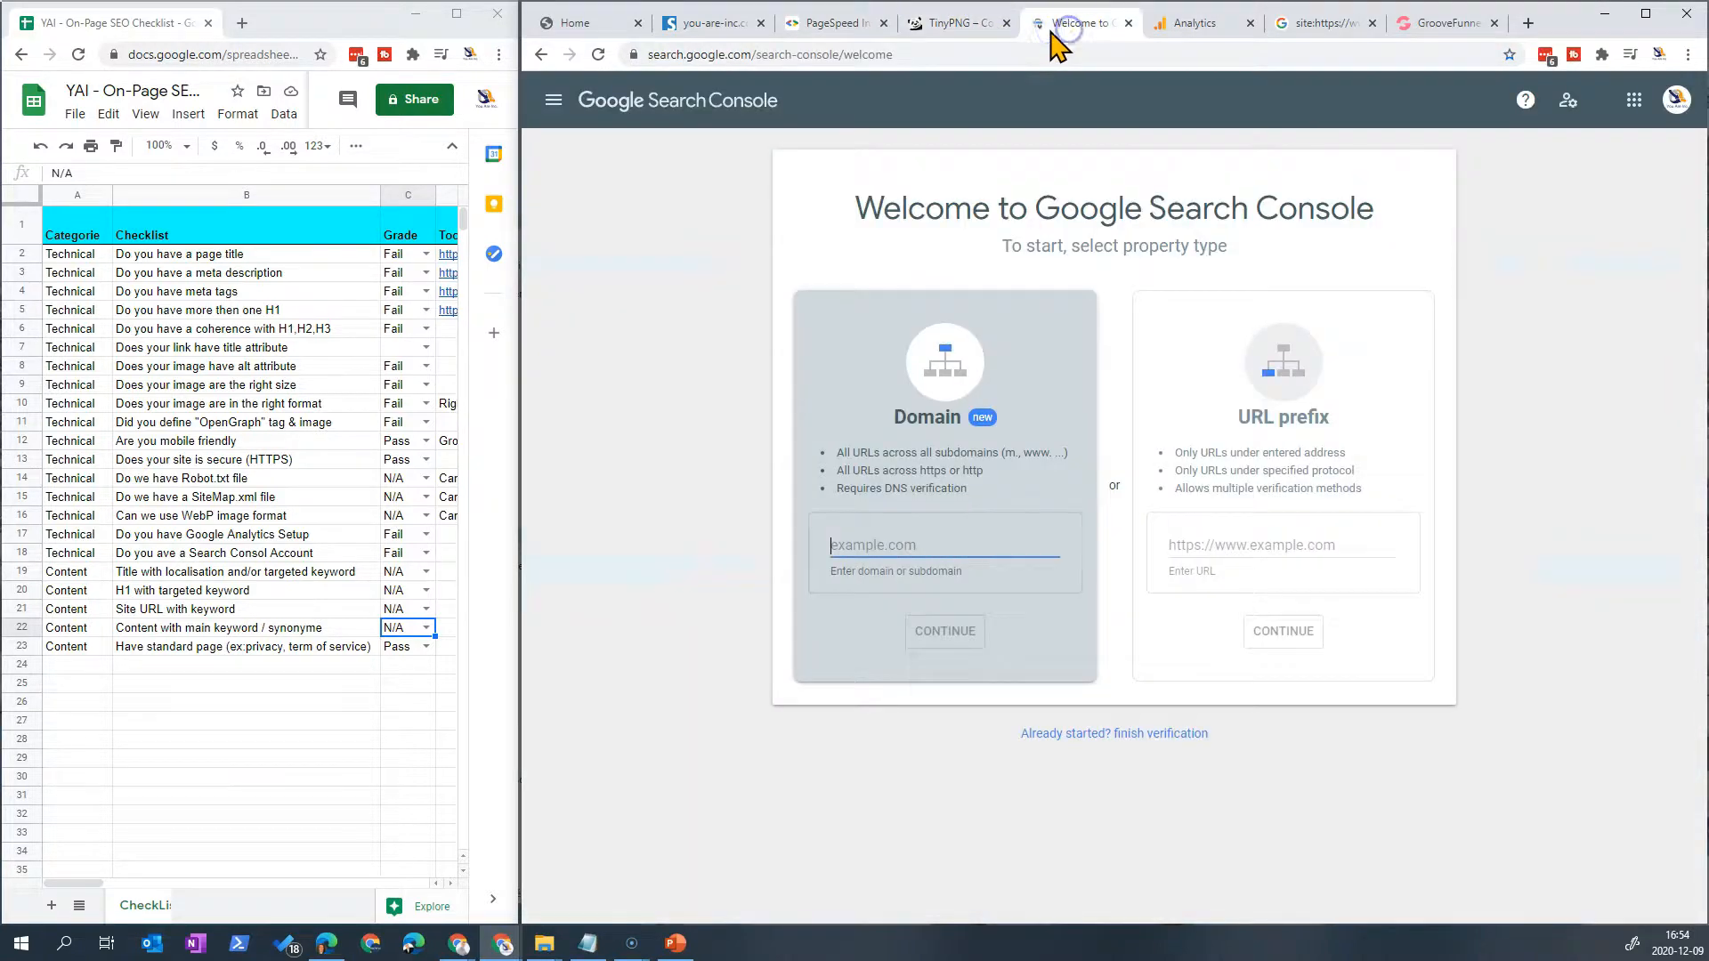
{"action": "left_click", "coordinate": [1188, 27]}
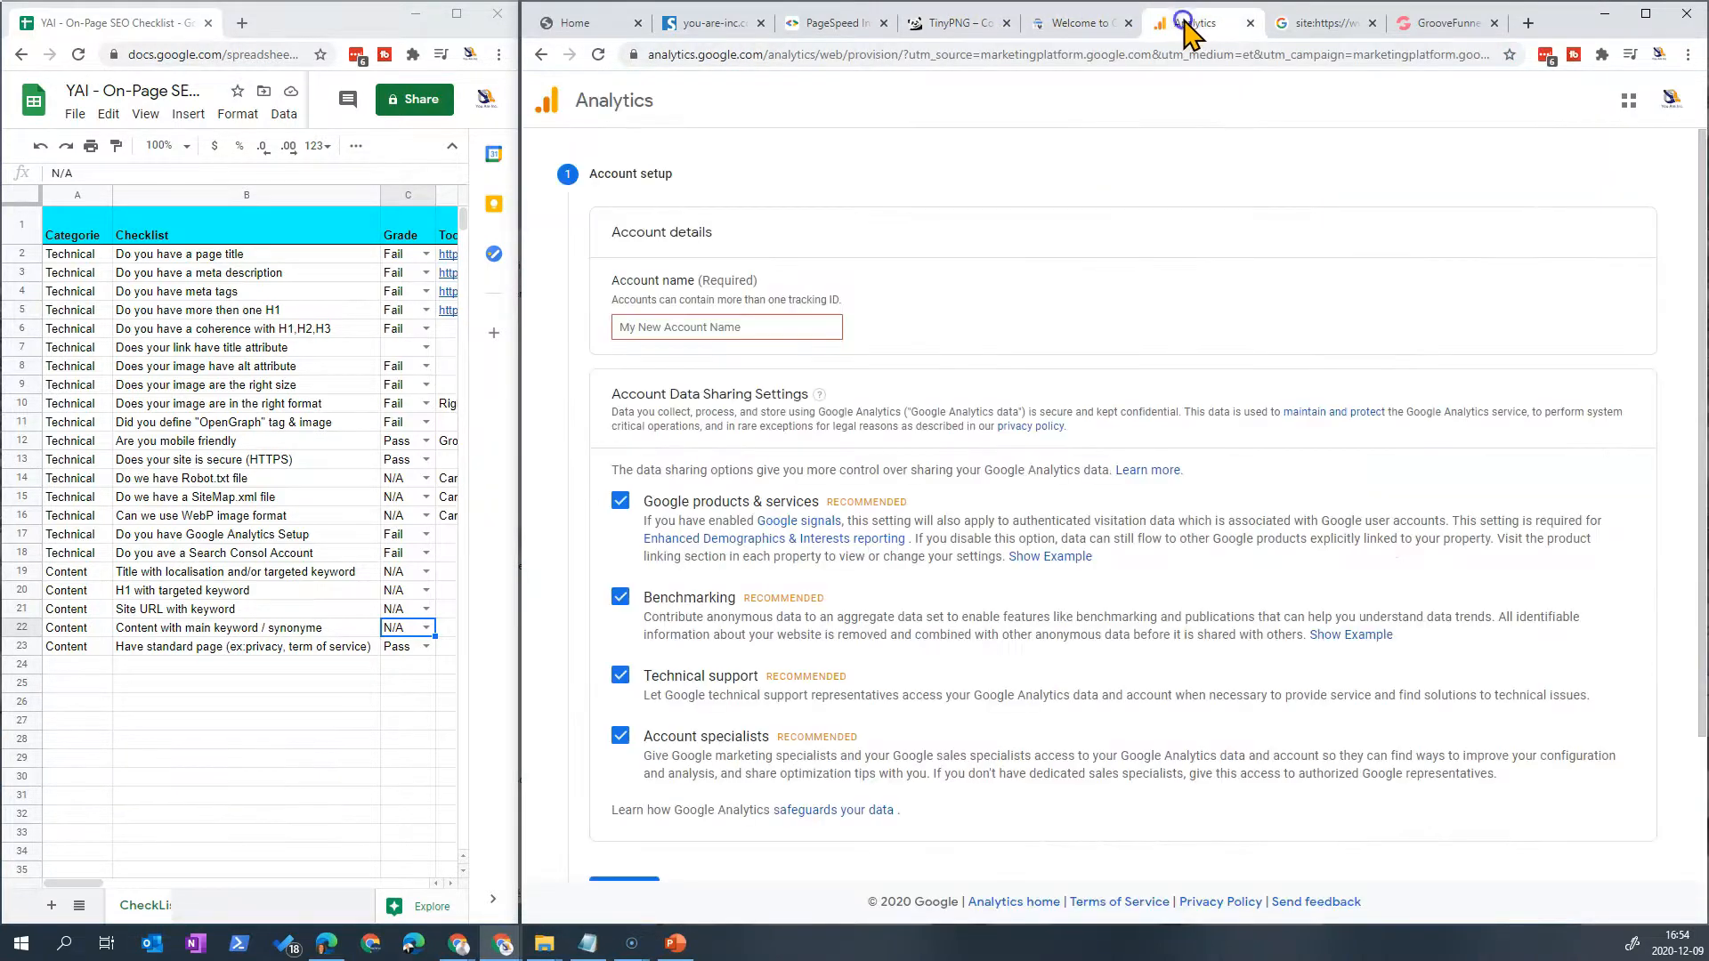
Step: Review the Google site search results for you-are-inc.com, then switch to the GrooveFunnels page builder
{"action": "left_click", "coordinate": [1330, 26]}
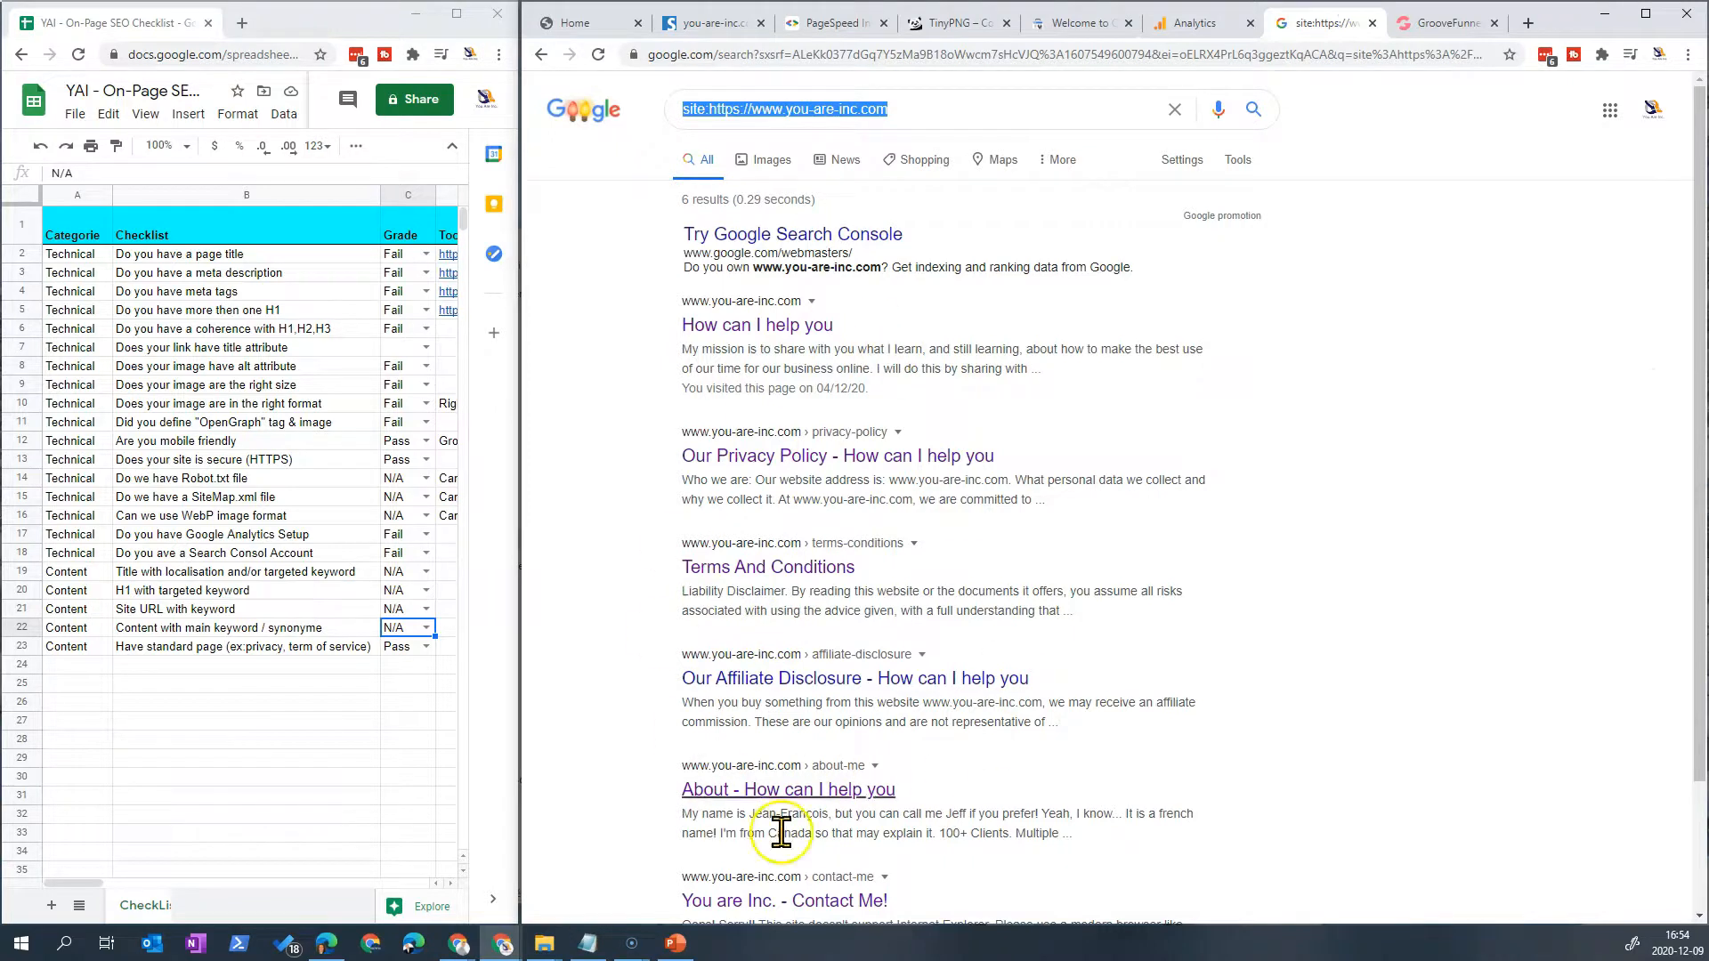
{"action": "scroll", "coordinate": [775, 752], "scroll_direction": "down", "scroll_amount": 2}
{"action": "scroll", "coordinate": [770, 725], "scroll_direction": "up", "scroll_amount": 2}
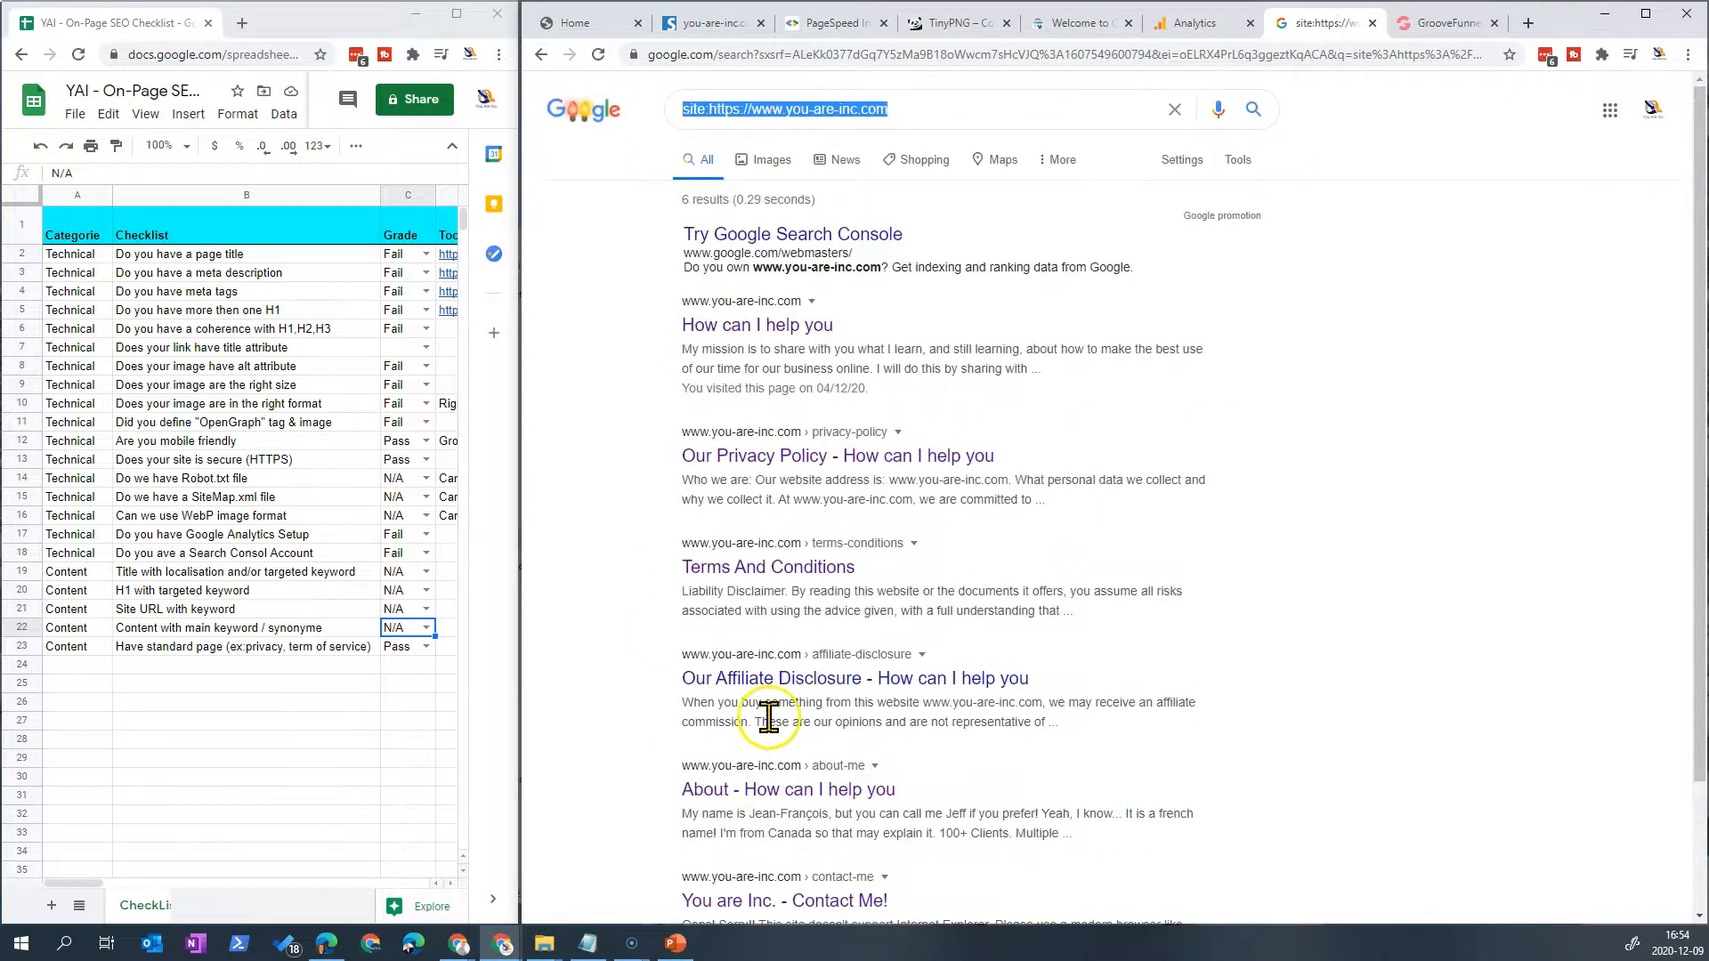
{"action": "scroll", "coordinate": [694, 699], "scroll_direction": "down", "scroll_amount": 2}
{"action": "scroll", "coordinate": [708, 695], "scroll_direction": "up", "scroll_amount": 2}
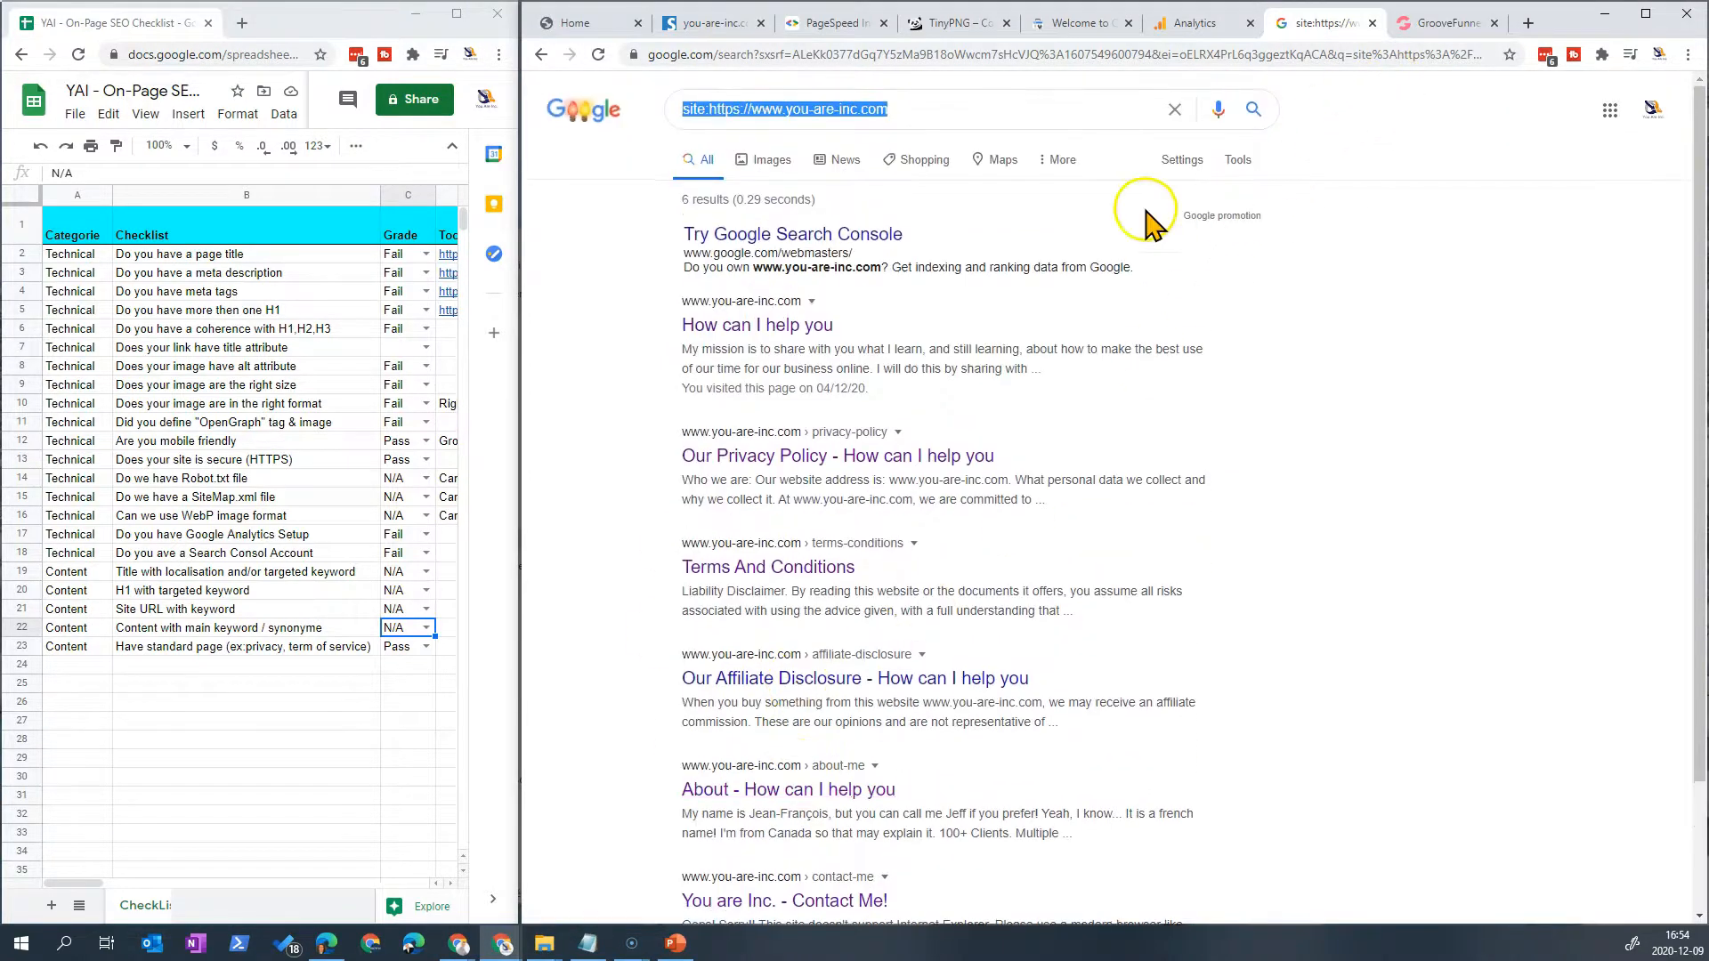
{"action": "left_click", "coordinate": [1450, 24]}
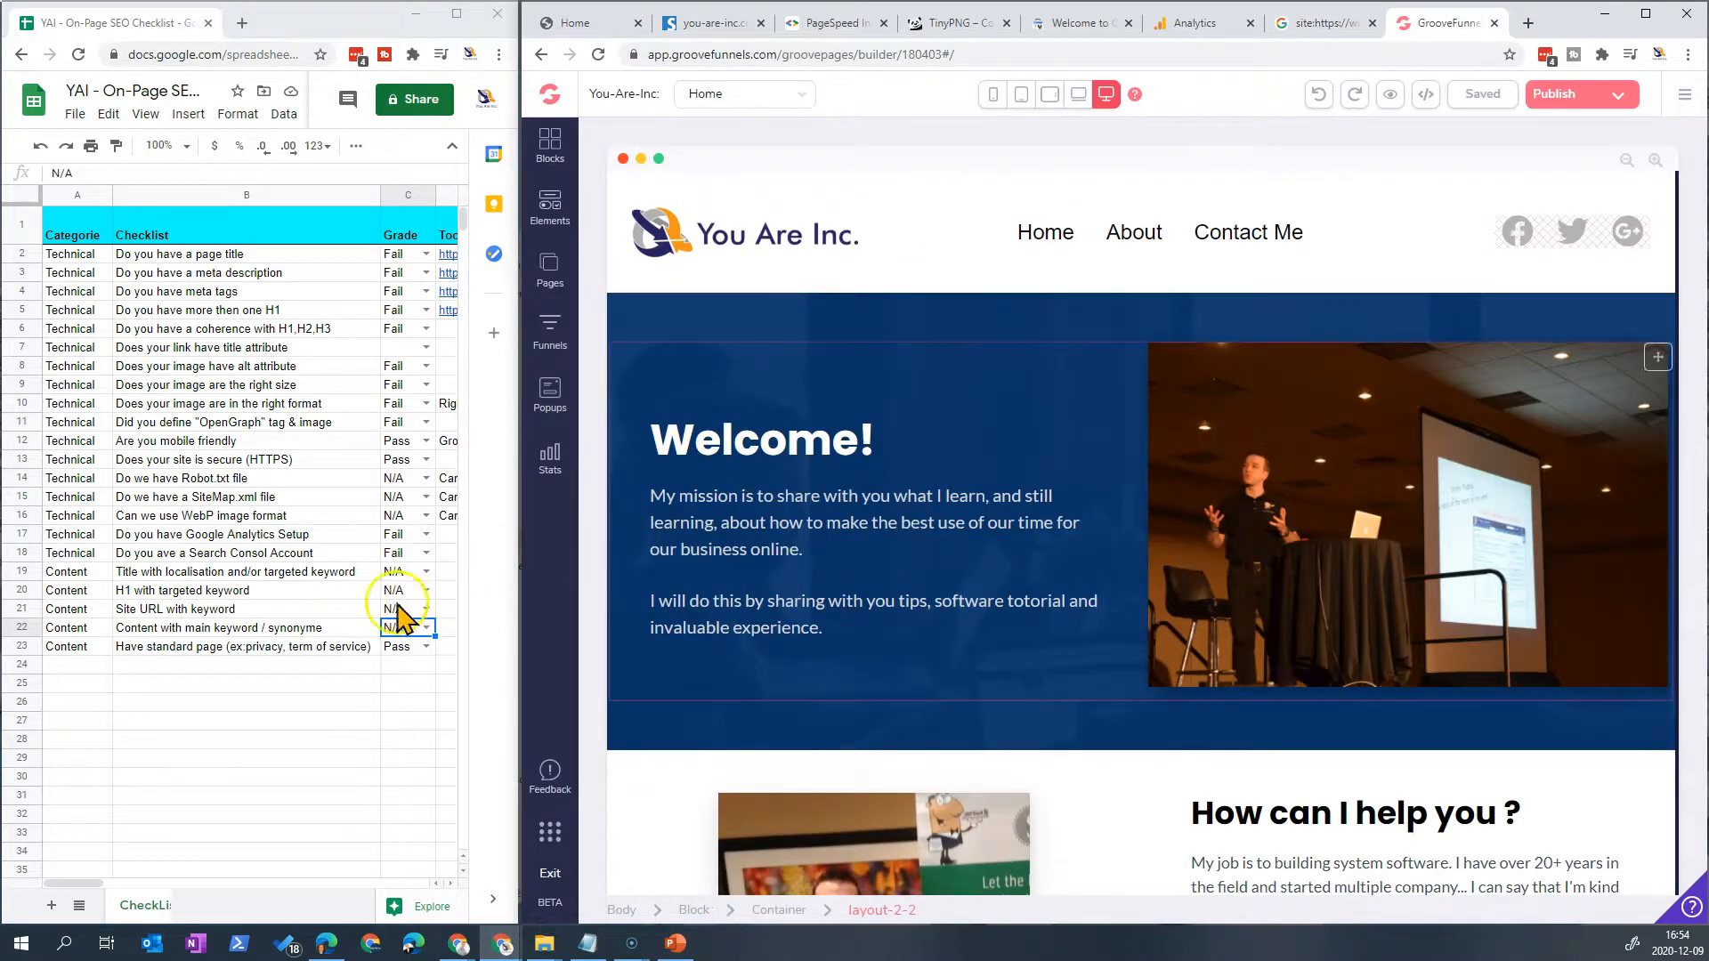